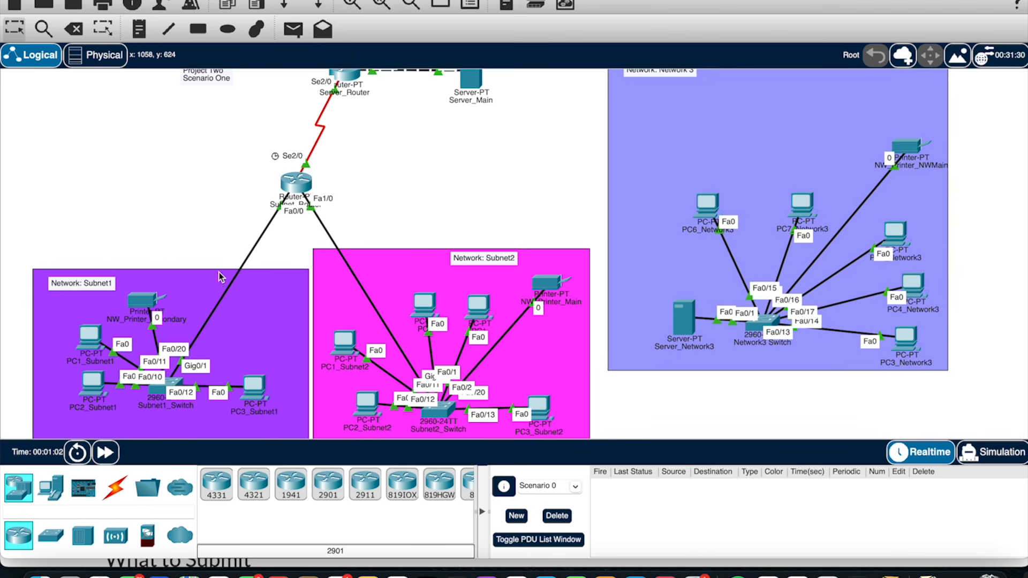
Review the existing network topology, and look through the device addressing in the Main Configuration sheet of the Excel network configuration workbook
{"action": "scroll", "coordinate": [163, 284], "scroll_direction": "down", "scroll_amount": 2}
{"action": "scroll", "coordinate": [163, 283], "scroll_direction": "up", "scroll_amount": 4}
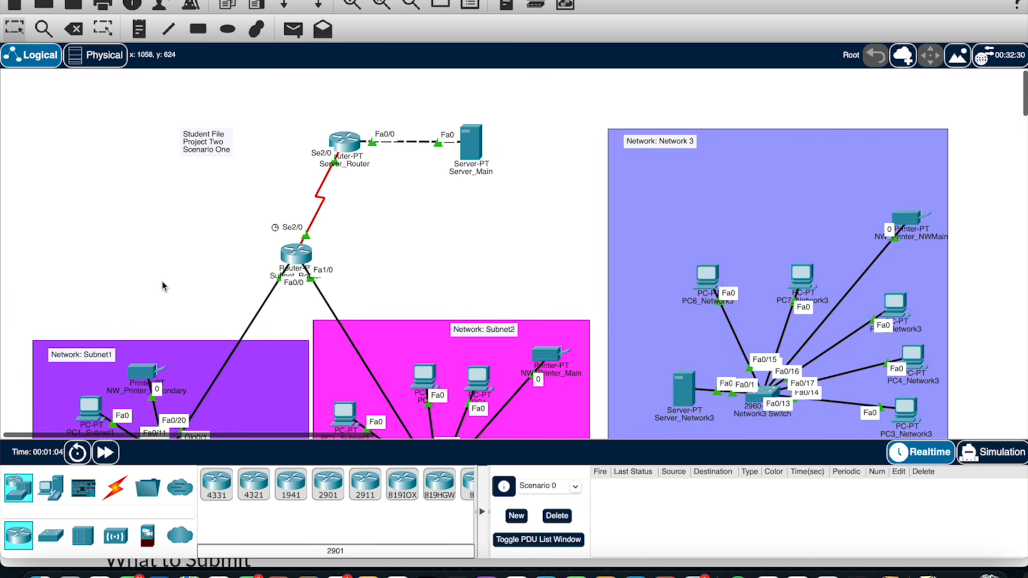
{"action": "scroll", "coordinate": [162, 284], "scroll_direction": "down", "scroll_amount": 1}
{"action": "scroll", "coordinate": [162, 284], "scroll_direction": "up", "scroll_amount": 1}
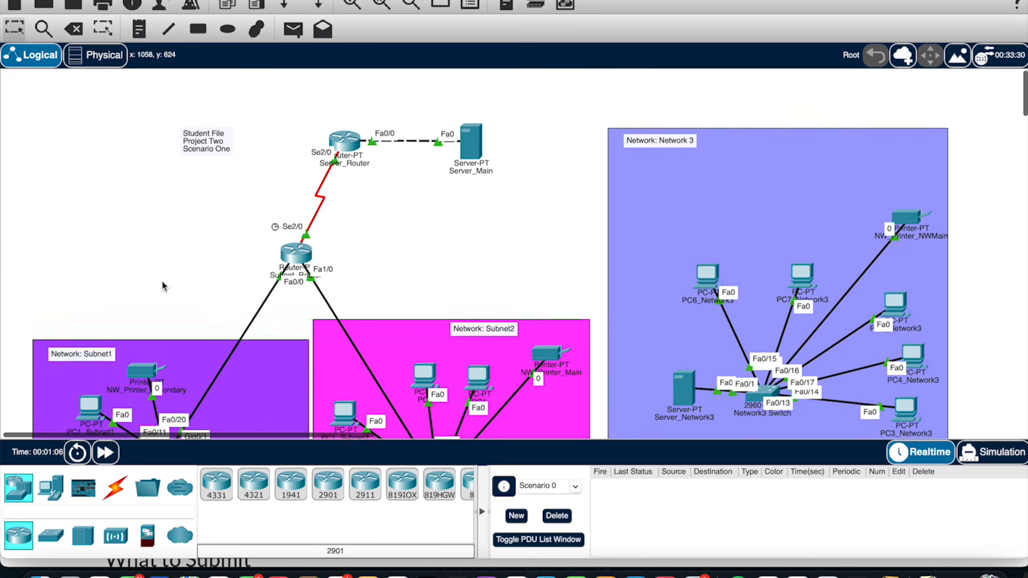
{"action": "scroll", "coordinate": [162, 284], "scroll_direction": "down", "scroll_amount": 1}
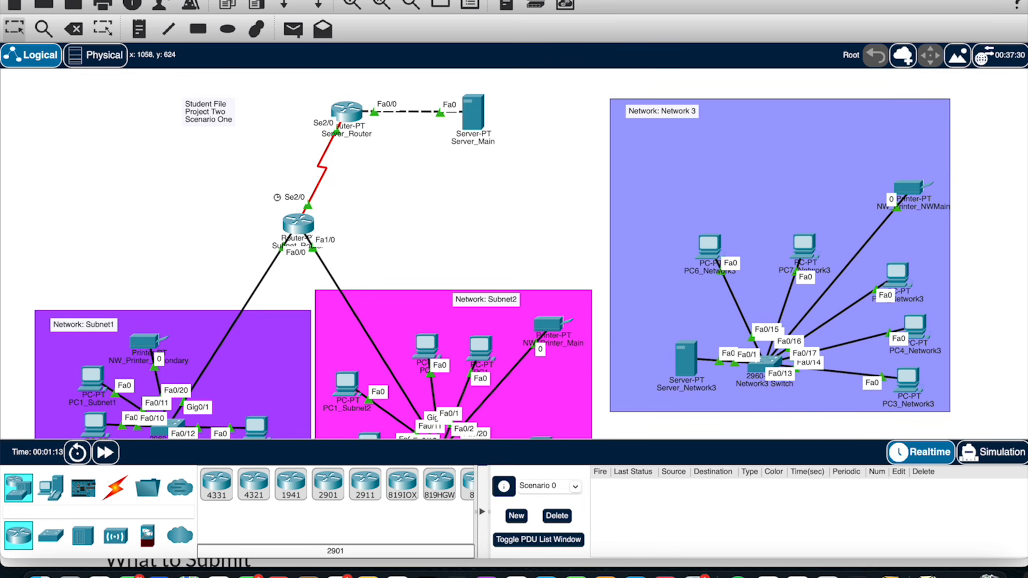
{"action": "left_click_drag", "start_coordinate": [1027, 24], "coordinate": [719, 51]}
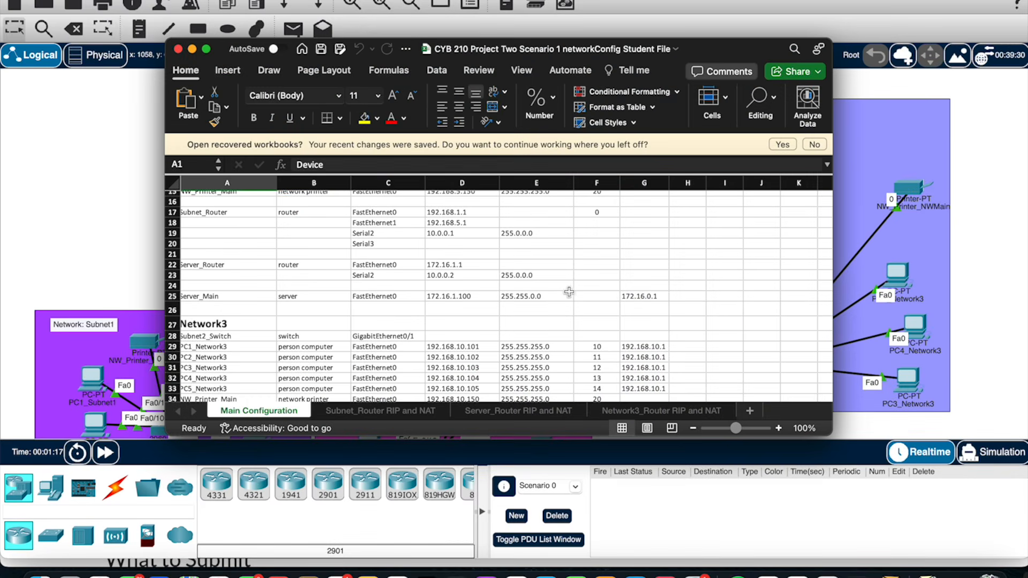
{"action": "scroll", "coordinate": [567, 283], "scroll_direction": "down", "scroll_amount": 3}
{"action": "scroll", "coordinate": [567, 283], "scroll_direction": "up", "scroll_amount": 10}
{"action": "scroll", "coordinate": [567, 283], "scroll_direction": "down", "scroll_amount": 1}
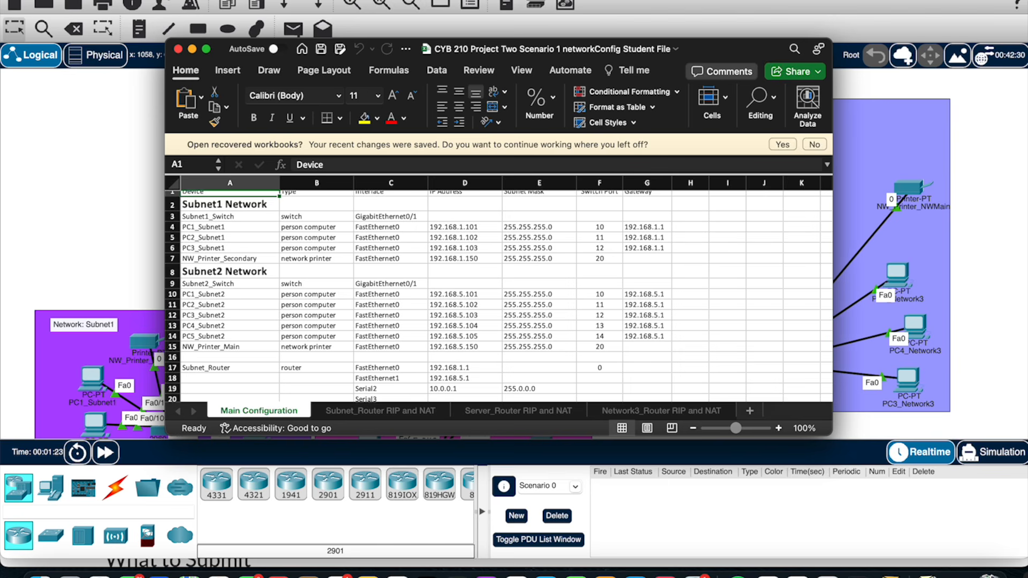
Read the scenario document's current configuration and minimum design requirements, and return to the network topology in Packet Tracer
{"action": "left_click_drag", "start_coordinate": [1027, 48], "coordinate": [386, 11]}
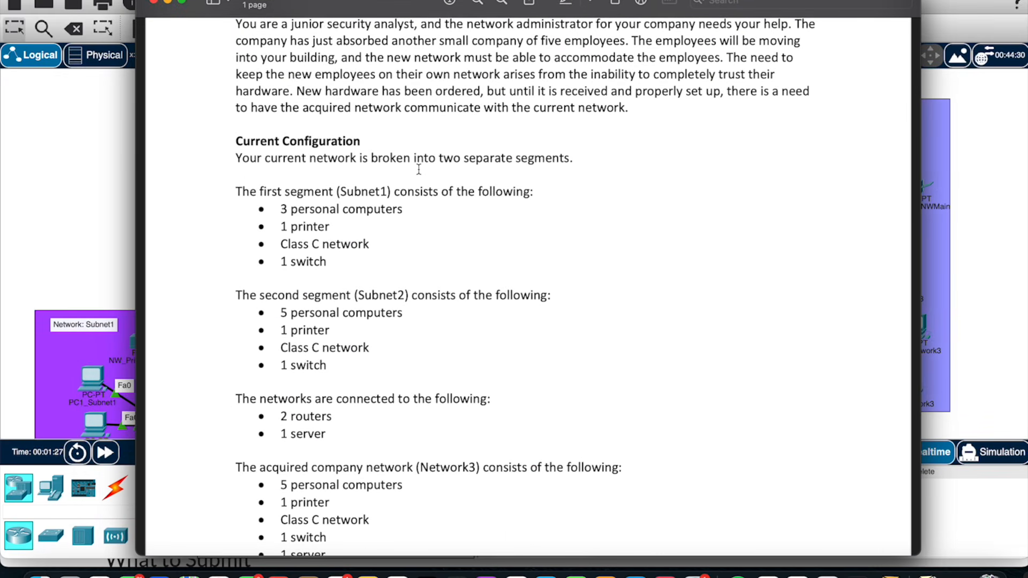
{"action": "scroll", "coordinate": [418, 169], "scroll_direction": "down", "scroll_amount": 6}
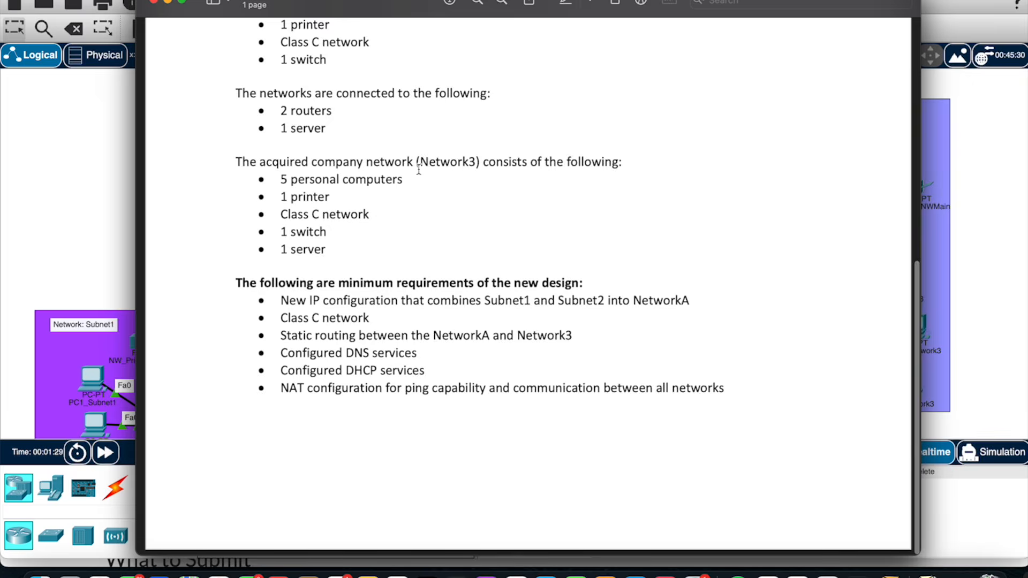
{"action": "scroll", "coordinate": [418, 172], "scroll_direction": "up", "scroll_amount": 15}
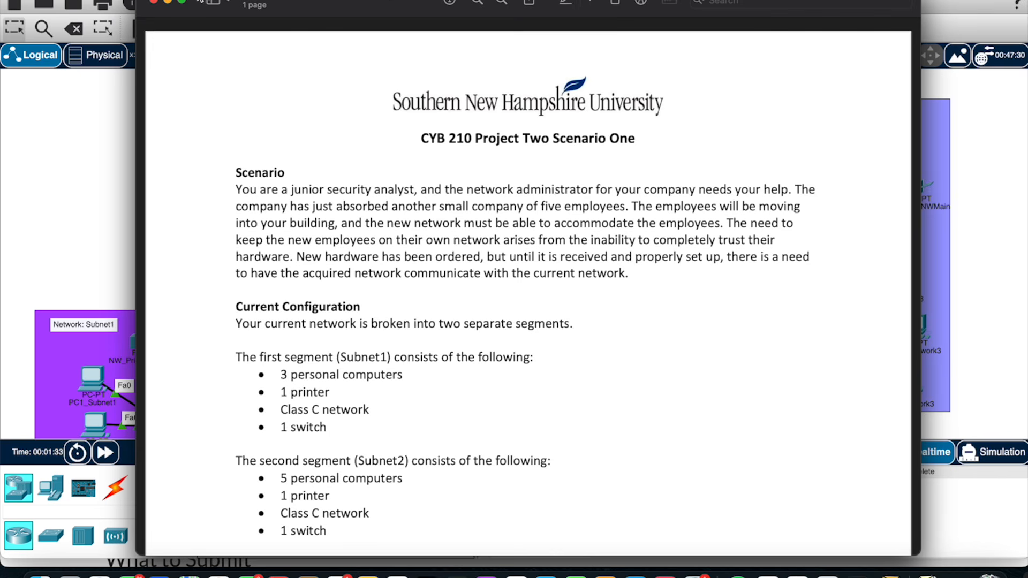
{"action": "left_click_drag", "start_coordinate": [420, 2], "coordinate": [1027, 3]}
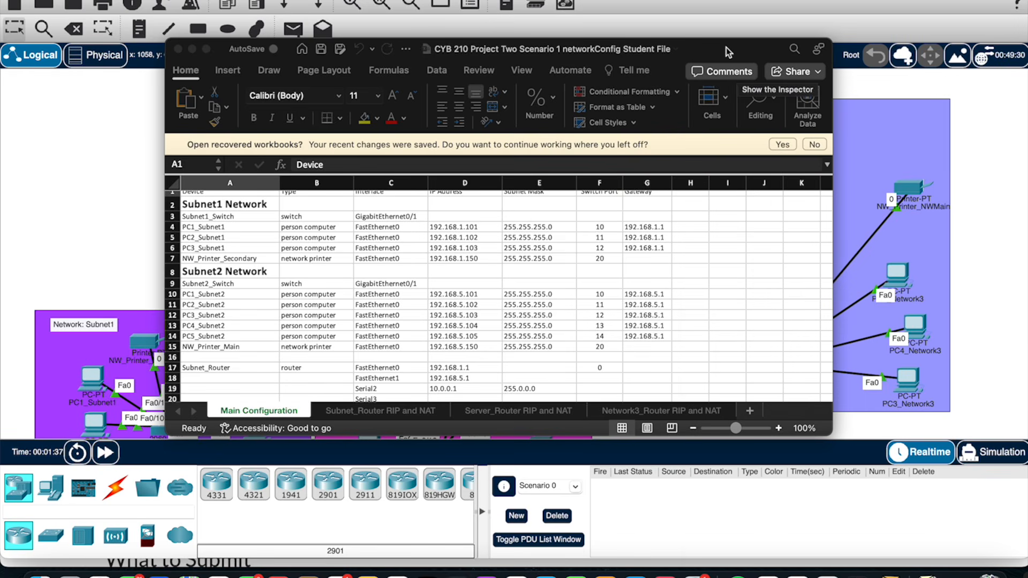
{"action": "left_click_drag", "start_coordinate": [727, 47], "coordinate": [1027, 51]}
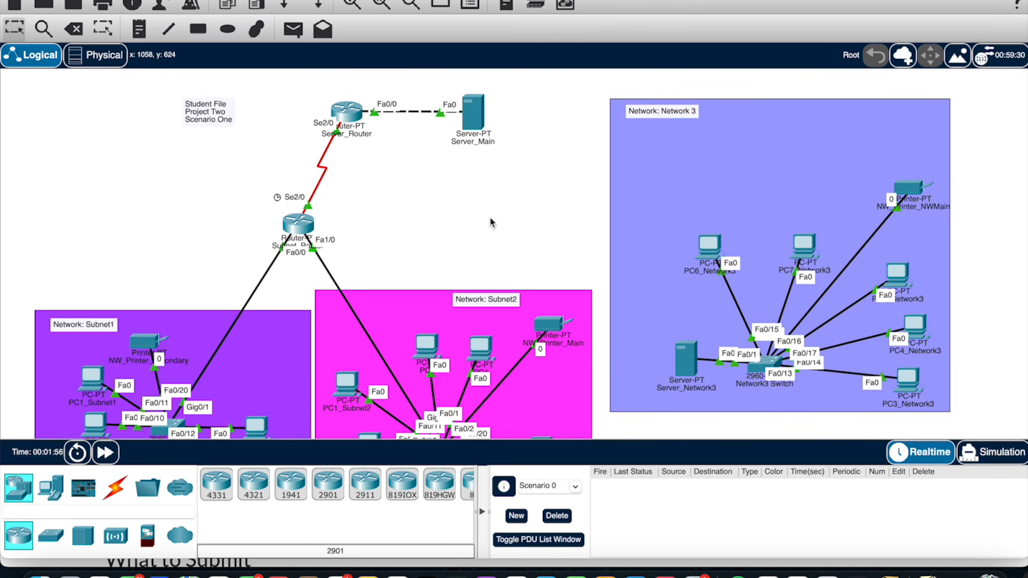
{"action": "scroll", "coordinate": [493, 222], "scroll_direction": "down", "scroll_amount": 3}
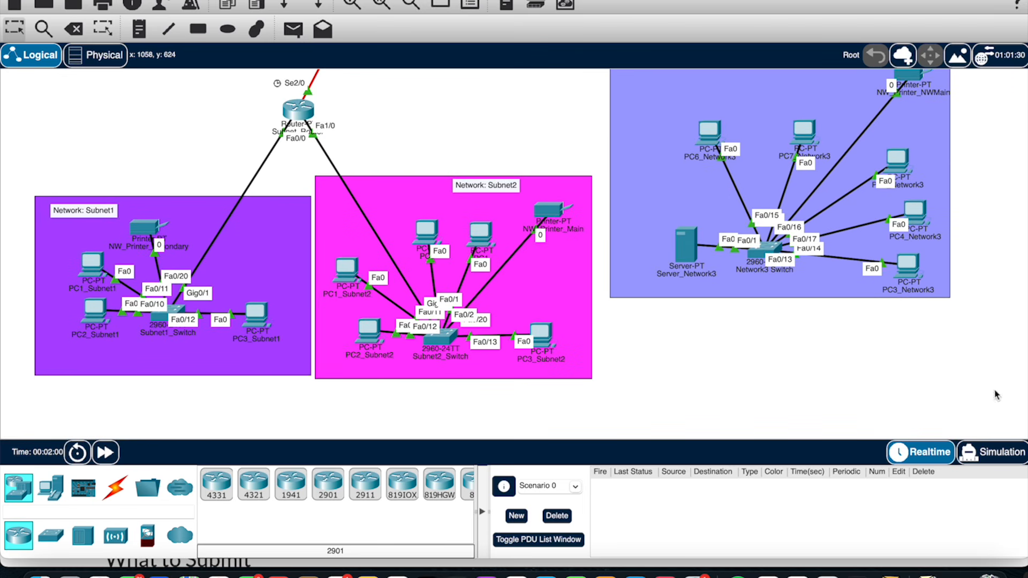
Switch to Safari and read the critical elements and submission requirements in the Project Two guidelines
{"action": "left_click", "coordinate": [16, 565]}
{"action": "scroll", "coordinate": [284, 381], "scroll_direction": "down", "scroll_amount": 1}
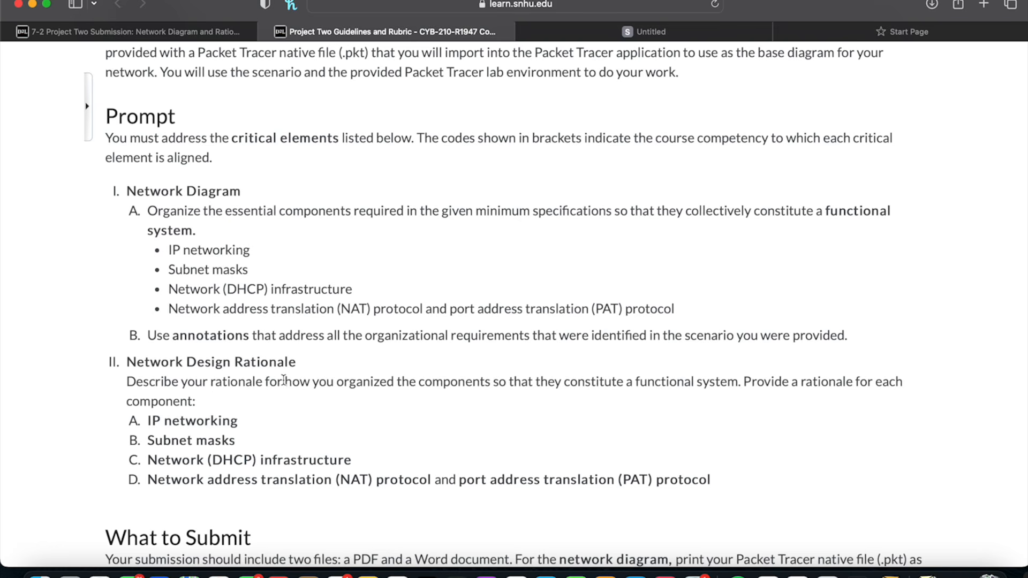
{"action": "scroll", "coordinate": [149, 482], "scroll_direction": "down", "scroll_amount": 1}
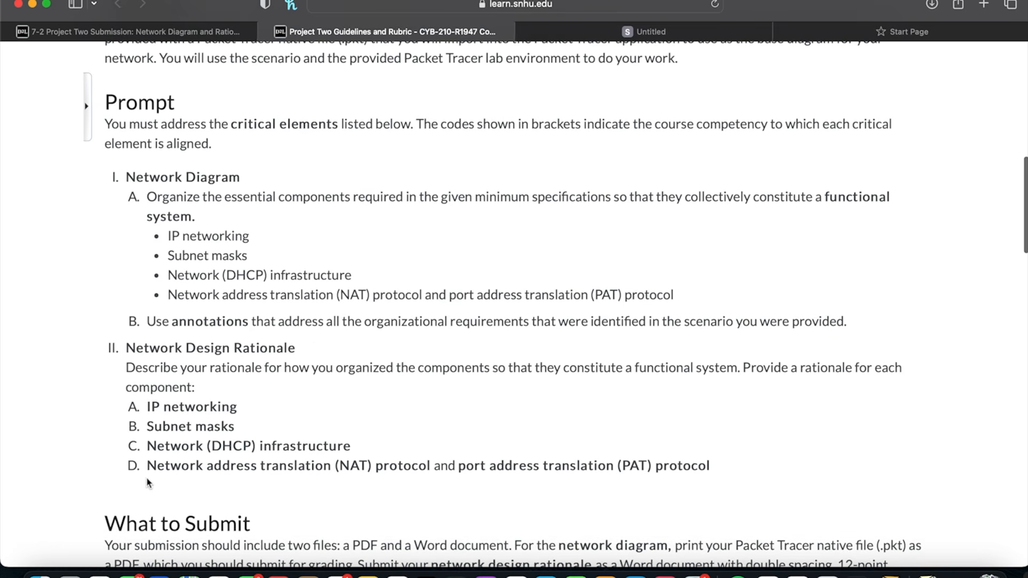
{"action": "scroll", "coordinate": [150, 483], "scroll_direction": "down", "scroll_amount": 3}
{"action": "scroll", "coordinate": [148, 480], "scroll_direction": "up", "scroll_amount": 1}
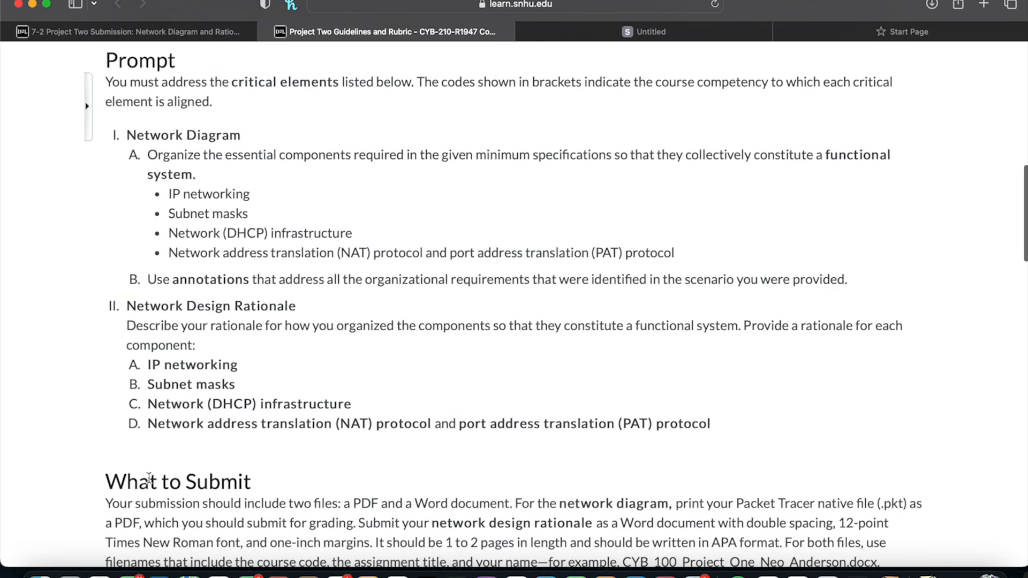
{"action": "left_click_drag", "start_coordinate": [720, 428], "coordinate": [209, 454]}
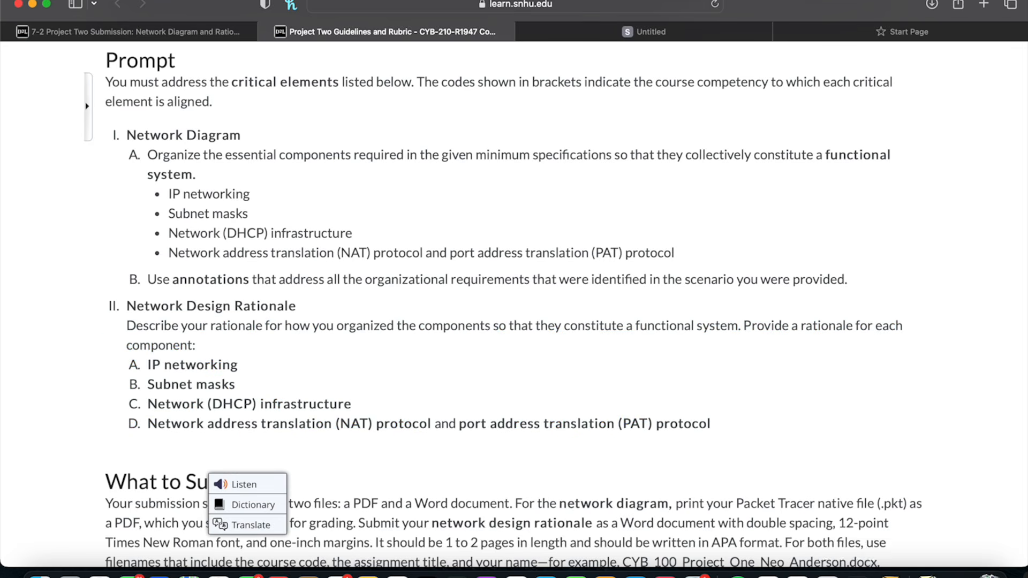
Back in Packet Tracer, delete the pink Subnet2 background rectangle and enlarge the purple Subnet1 rectangle to enclose the Subnet2 devices
{"action": "left_click", "coordinate": [890, 576]}
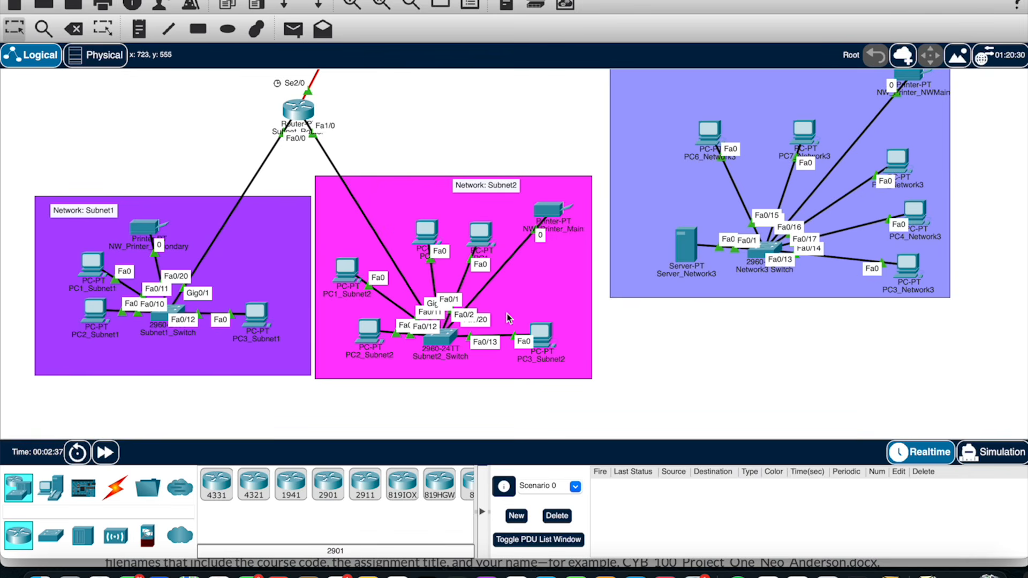
{"action": "scroll", "coordinate": [749, 379], "scroll_direction": "down", "scroll_amount": 3}
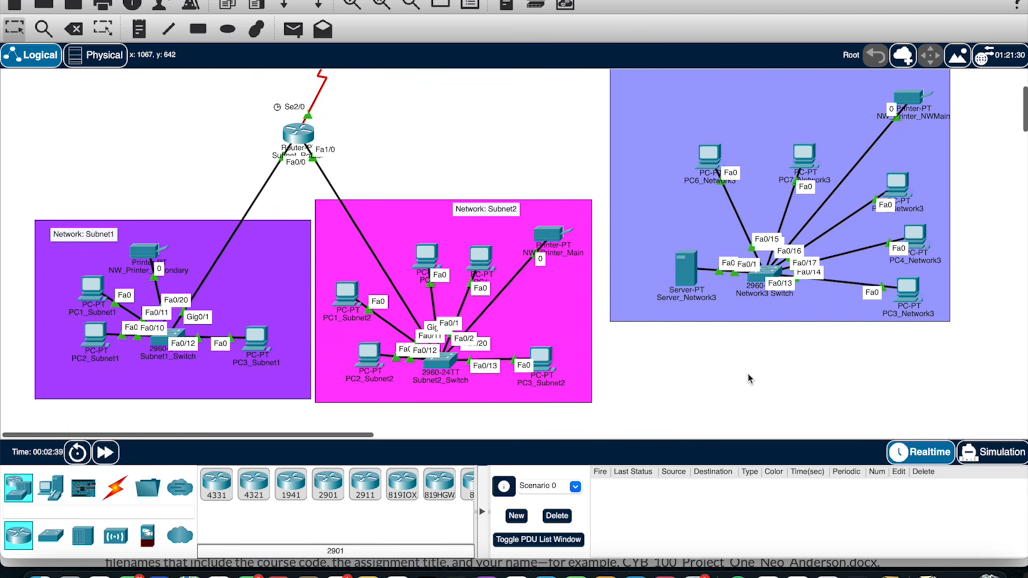
{"action": "double_click", "coordinate": [565, 313]}
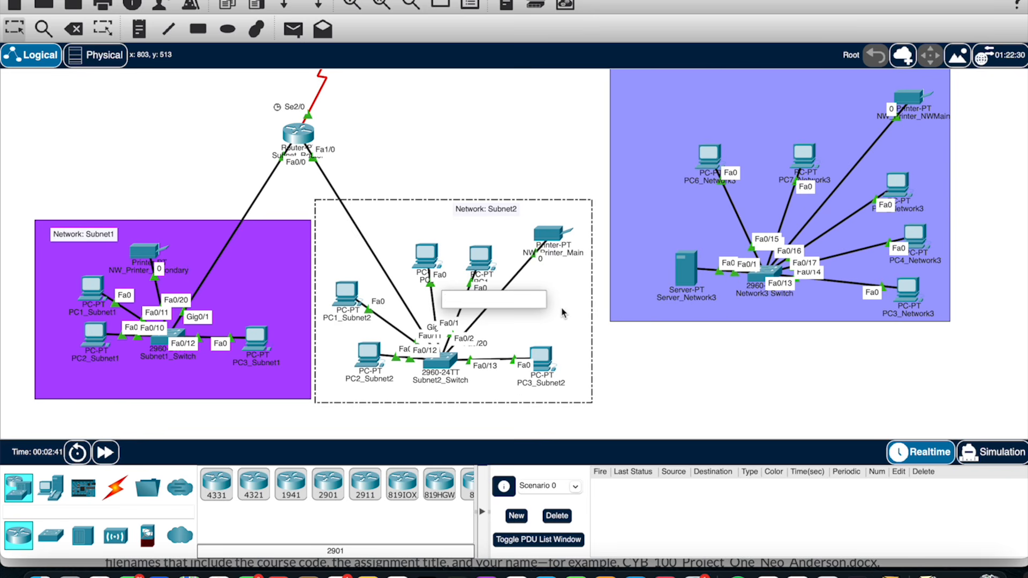
{"action": "key", "text": "Delete"}
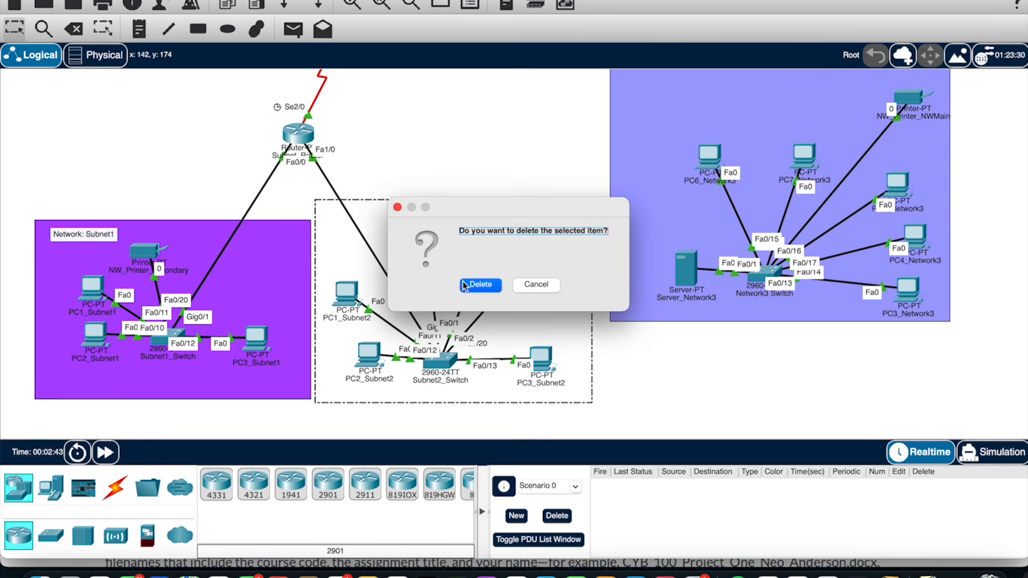
{"action": "left_click", "coordinate": [484, 285]}
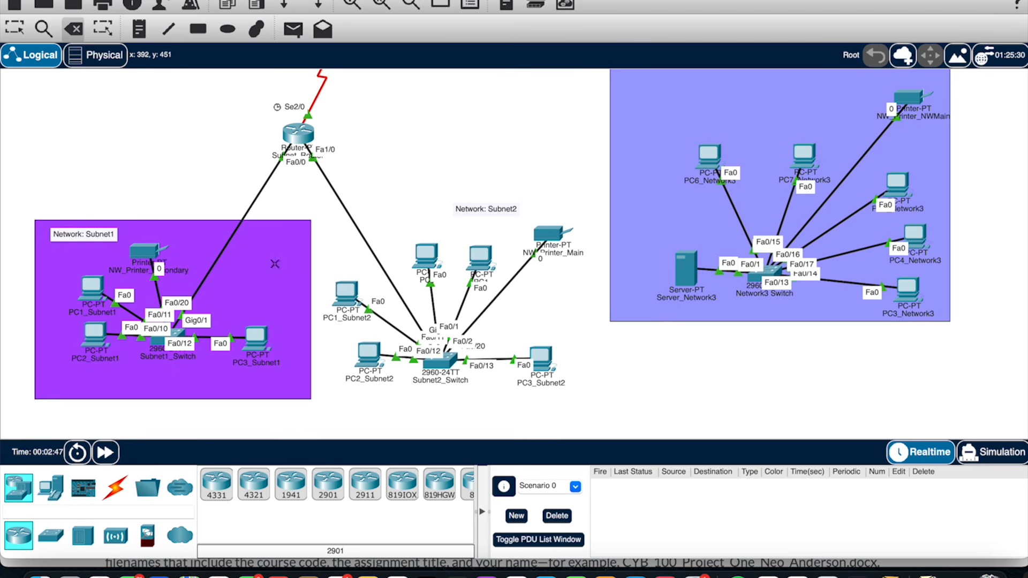
{"action": "key", "text": "Escape"}
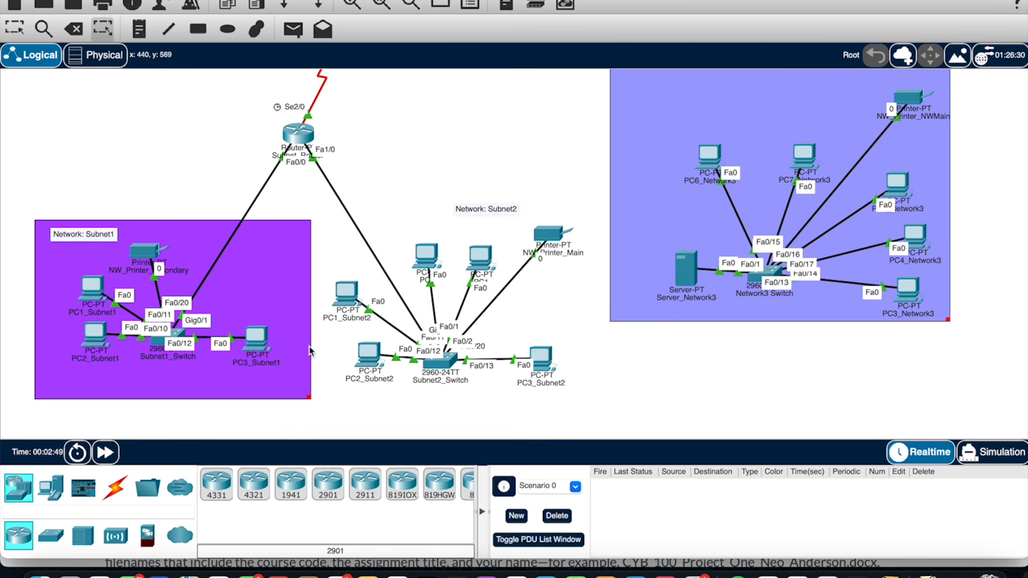
{"action": "left_click_drag", "start_coordinate": [309, 398], "coordinate": [598, 419]}
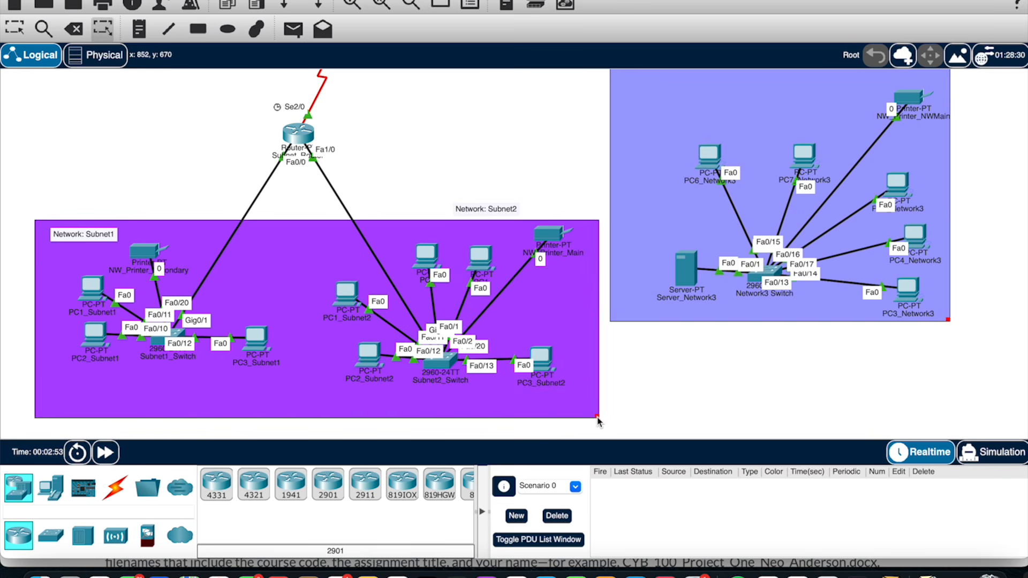
Delete the cables linking the secondary printer and the three Subnet1 PCs to Subnet1_Switch, keeping the switch's router link
{"action": "left_click", "coordinate": [73, 28]}
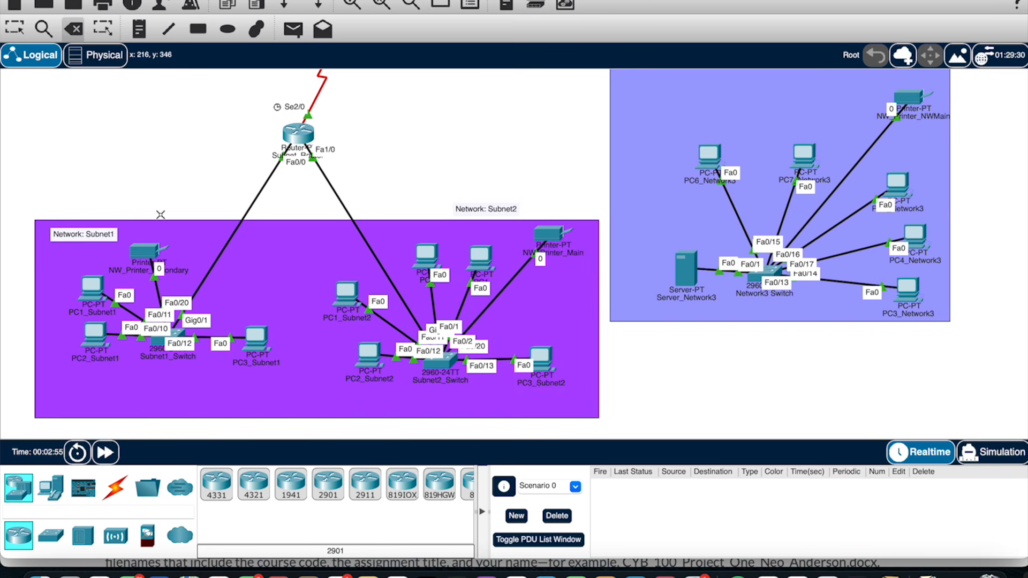
{"action": "left_click", "coordinate": [158, 291]}
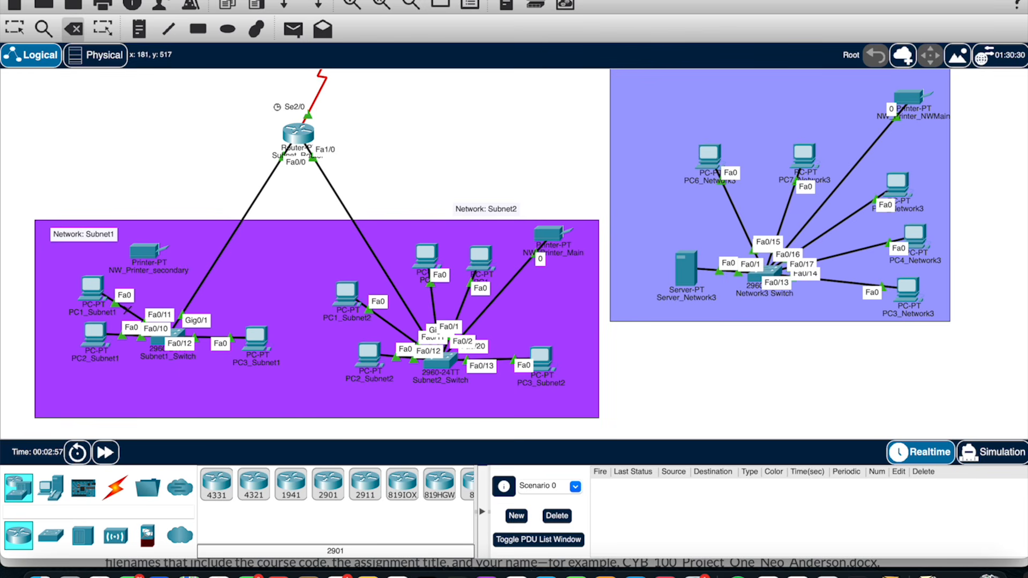
{"action": "left_click", "coordinate": [128, 309]}
{"action": "left_click", "coordinate": [121, 336]}
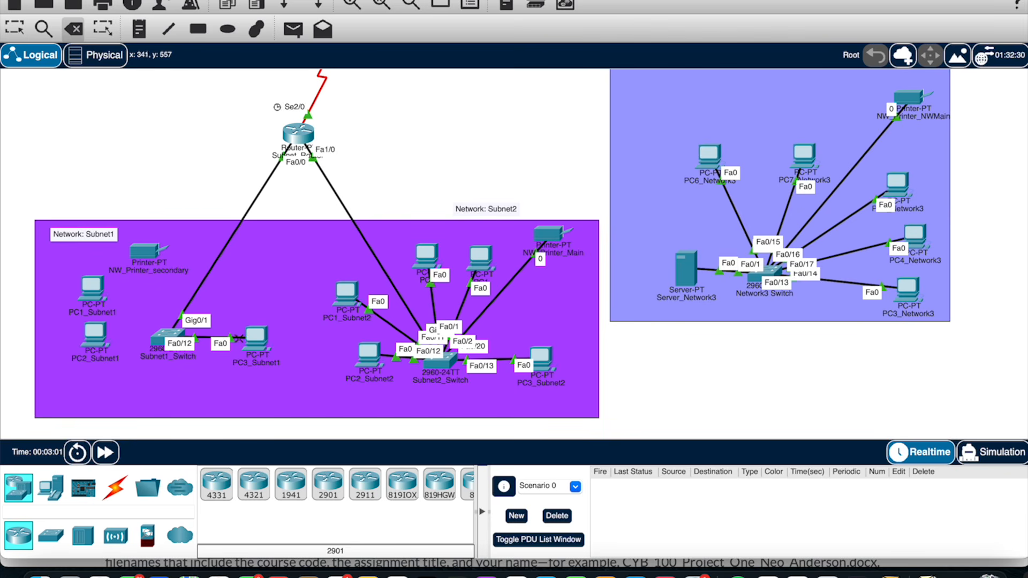
{"action": "left_click", "coordinate": [239, 338]}
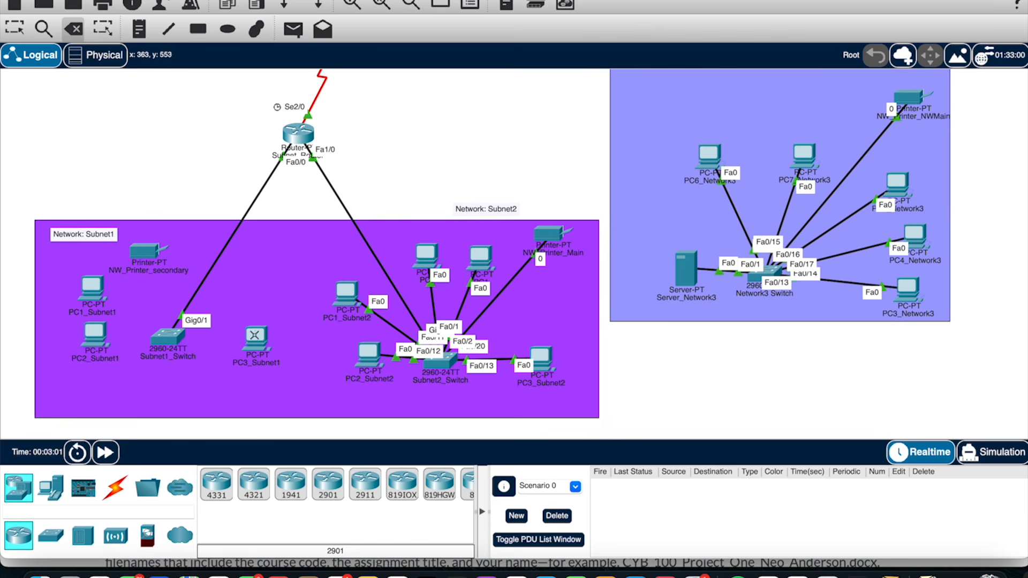
Remove every cable attached to Subnet2_Switch, including its link to Subnet_Router, and delete the switch itself
{"action": "left_click", "coordinate": [392, 327]}
{"action": "left_click", "coordinate": [404, 308]}
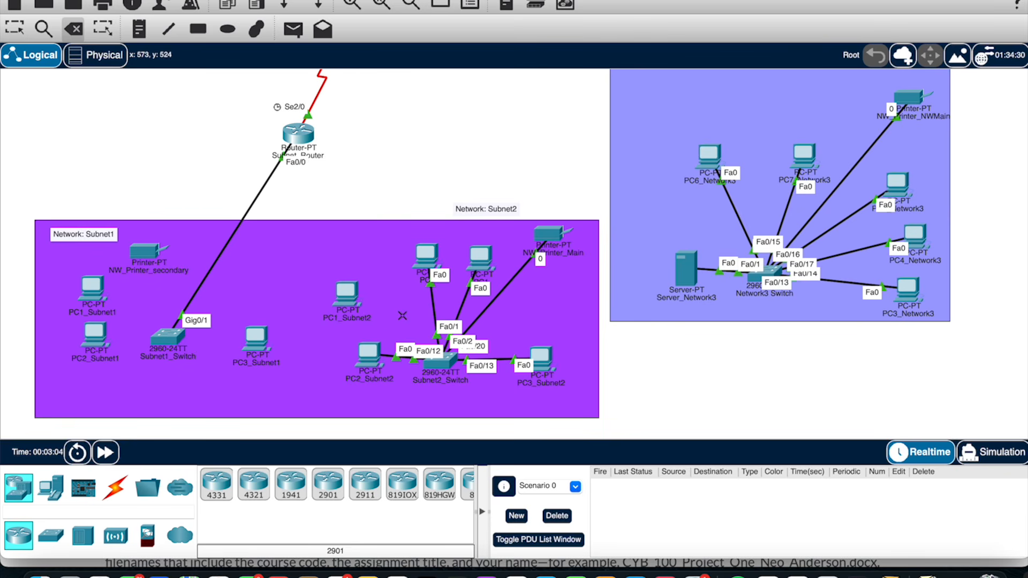
{"action": "left_click", "coordinate": [401, 358]}
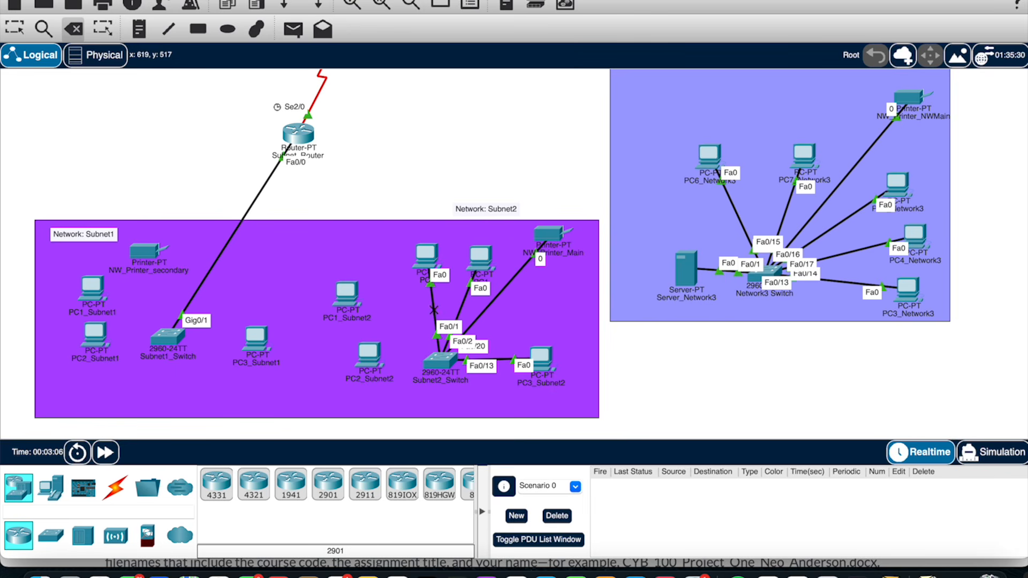
{"action": "left_click", "coordinate": [435, 310]}
{"action": "left_click", "coordinate": [461, 306]}
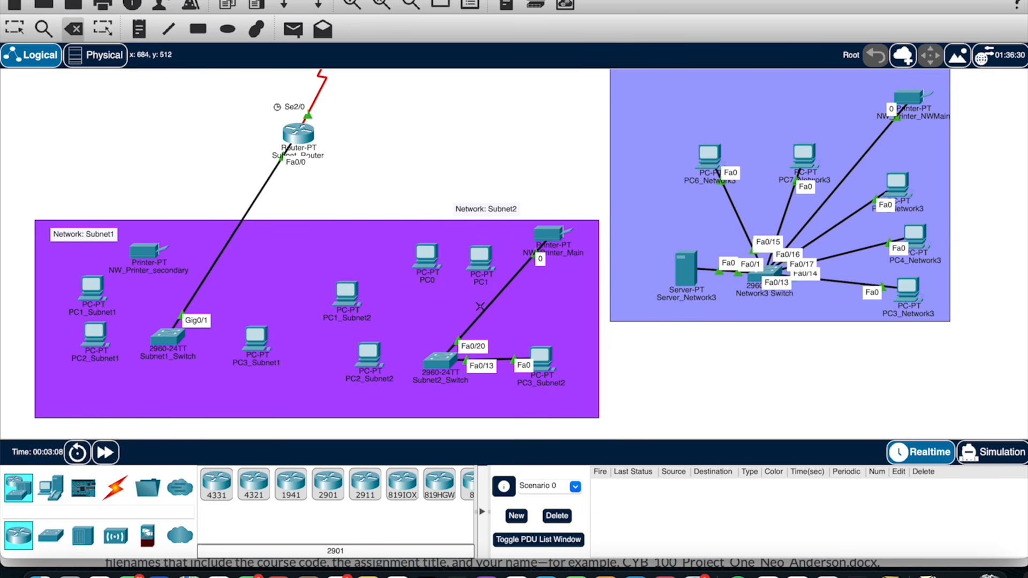
{"action": "left_click", "coordinate": [481, 307]}
{"action": "left_click", "coordinate": [503, 359]}
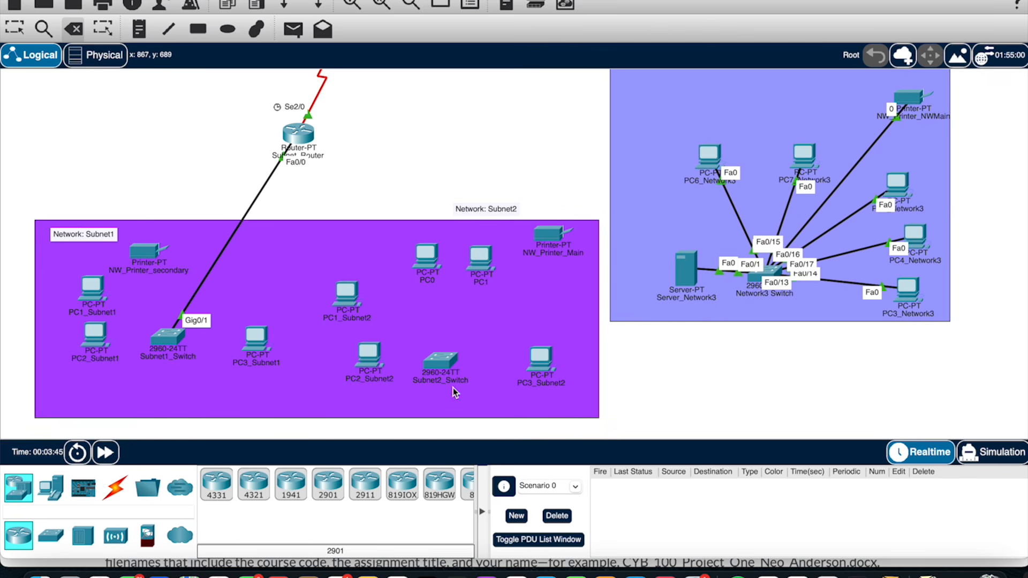
{"action": "left_click", "coordinate": [443, 363]}
{"action": "left_click", "coordinate": [479, 287]}
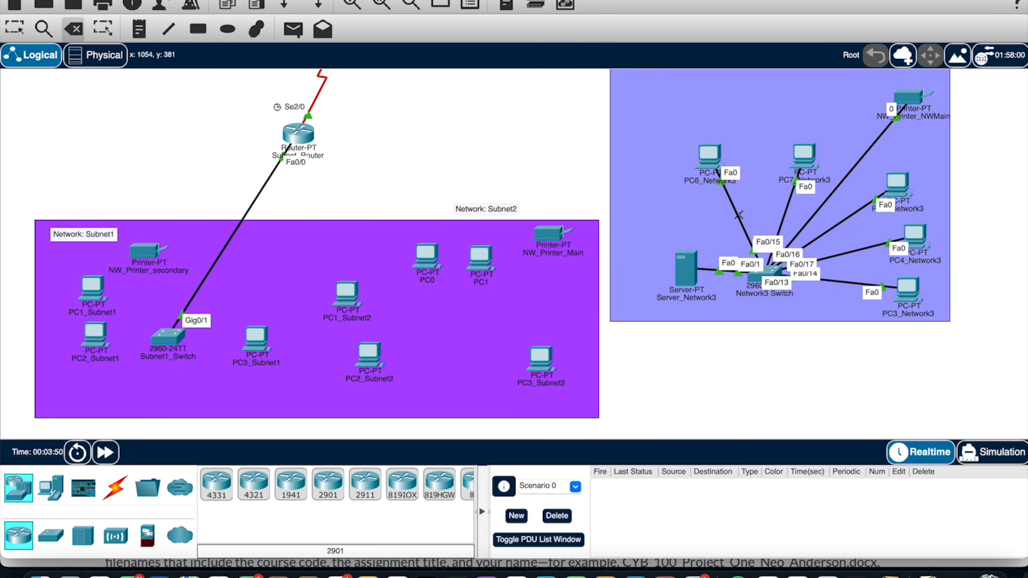
Delete all cables connecting the Network 3 PCs, printer and server to Network3 Switch
{"action": "left_click", "coordinate": [739, 215]}
{"action": "left_click", "coordinate": [725, 271]}
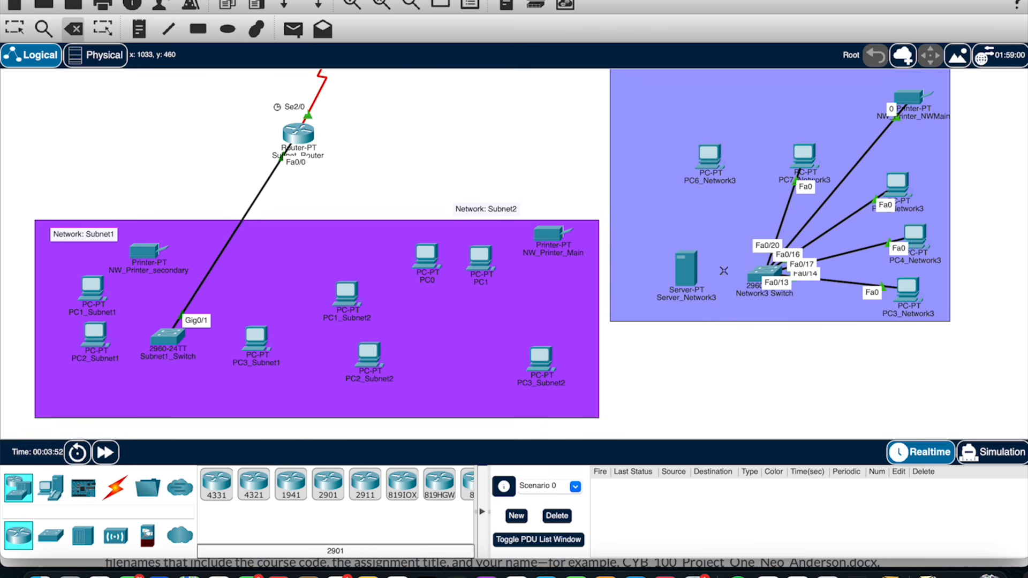
{"action": "left_click", "coordinate": [787, 207]}
{"action": "left_click", "coordinate": [816, 212]}
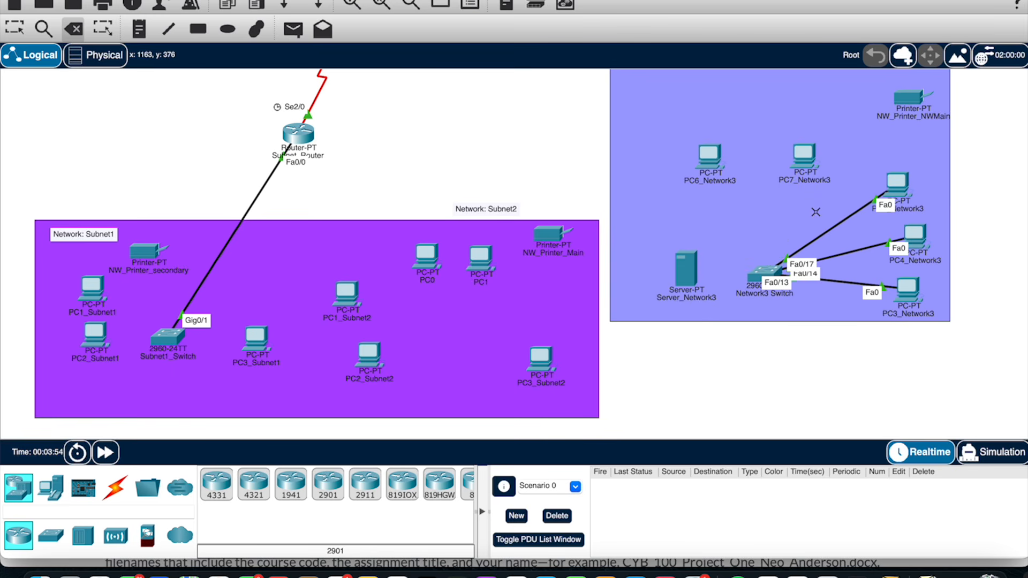
{"action": "left_click", "coordinate": [830, 232]}
{"action": "left_click", "coordinate": [841, 254]}
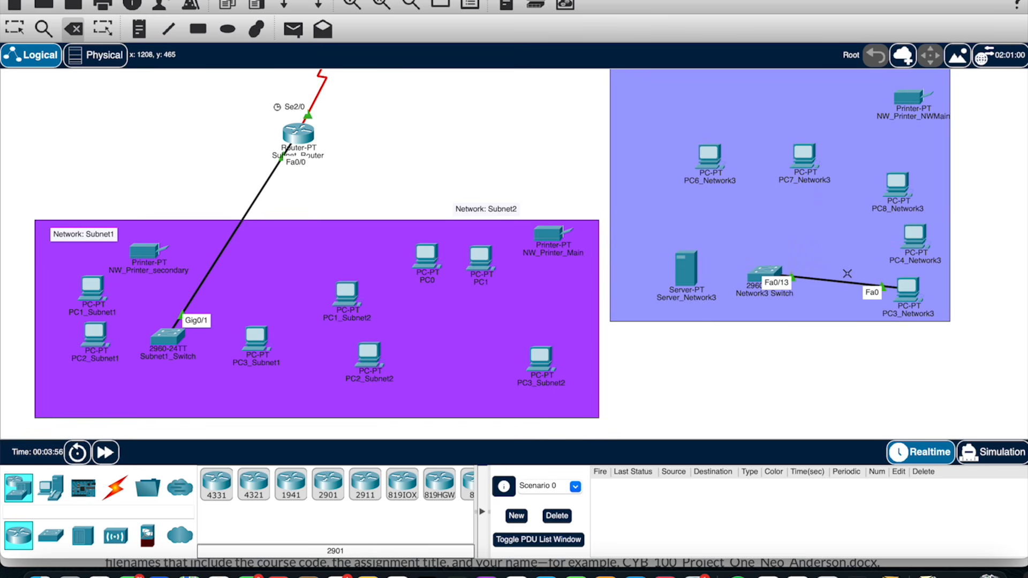
{"action": "left_click", "coordinate": [848, 274]}
{"action": "scroll", "coordinate": [591, 179], "scroll_direction": "up", "scroll_amount": 1}
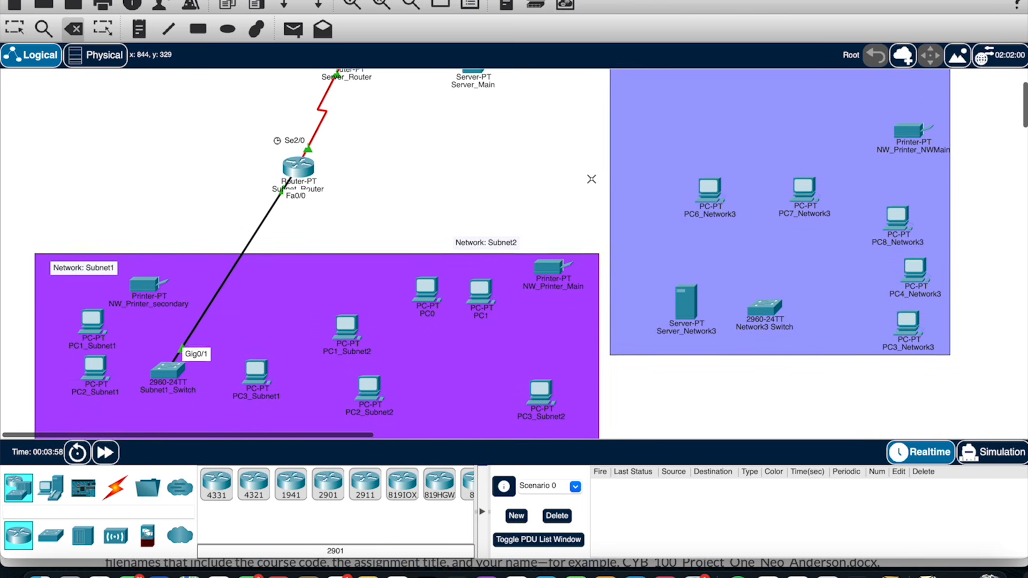
Move Subnet1_Switch directly below Subnet_Router and place NW_Printer_Main and NW_Printer_secondary on either side of its router link
{"action": "scroll", "coordinate": [591, 178], "scroll_direction": "down", "scroll_amount": 1}
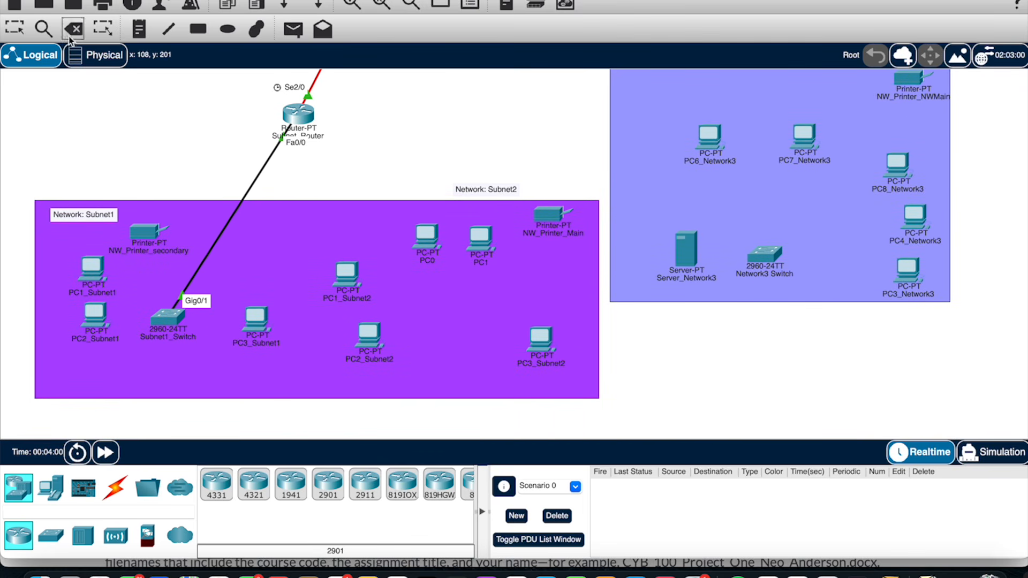
{"action": "key", "text": "Escape"}
{"action": "left_click_drag", "start_coordinate": [166, 320], "coordinate": [294, 292]}
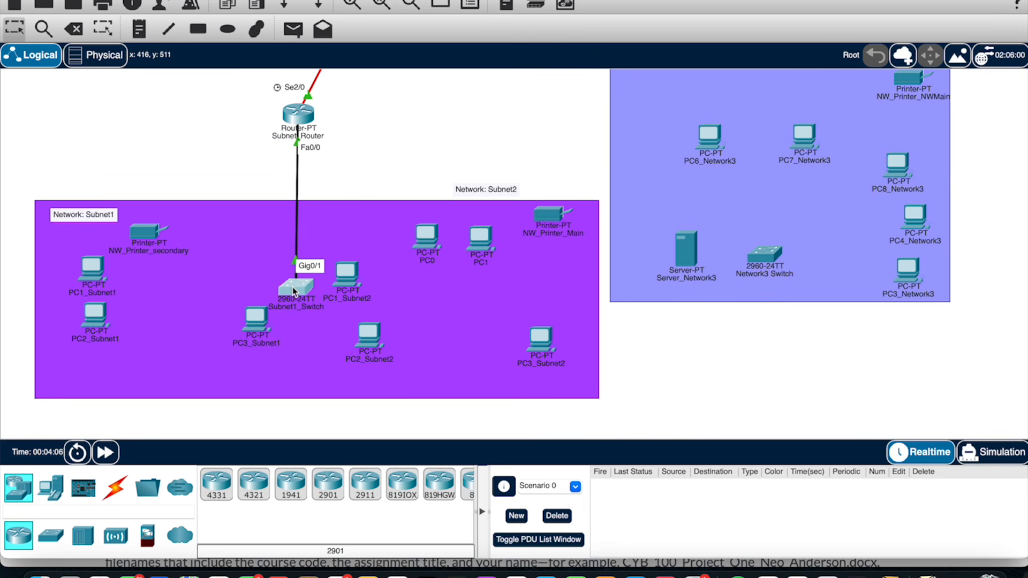
{"action": "left_click_drag", "start_coordinate": [149, 241], "coordinate": [351, 234]}
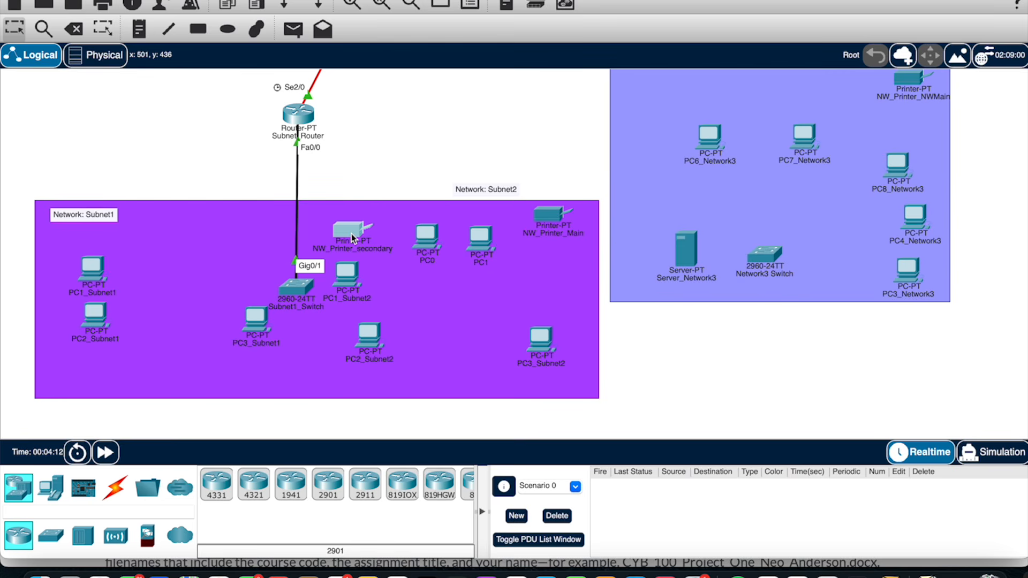
{"action": "left_click_drag", "start_coordinate": [557, 222], "coordinate": [263, 240]}
Arrange PC1_Subnet1, PC2_Subnet1 and PC3_Subnet1 in an arc to the left of Subnet1_Switch, with PC2_Subnet2 below the switch
{"action": "left_click_drag", "start_coordinate": [89, 275], "coordinate": [184, 268]}
{"action": "left_click", "coordinate": [96, 324]}
{"action": "left_click_drag", "start_coordinate": [96, 324], "coordinate": [157, 332]}
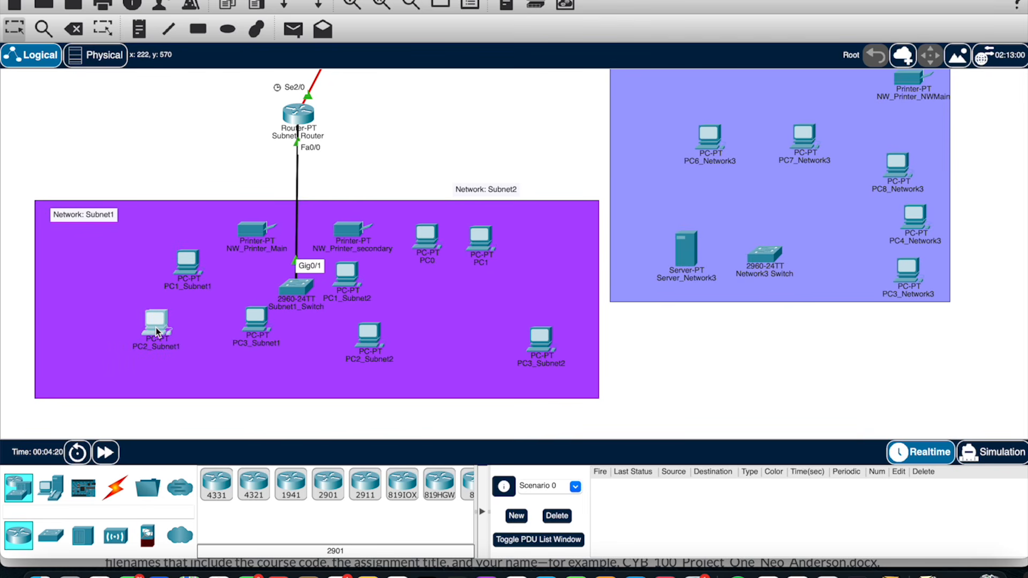
{"action": "scroll", "coordinate": [156, 332], "scroll_direction": "down", "scroll_amount": 3}
{"action": "left_click_drag", "start_coordinate": [253, 225], "coordinate": [190, 280]}
{"action": "left_click_drag", "start_coordinate": [362, 240], "coordinate": [279, 299]}
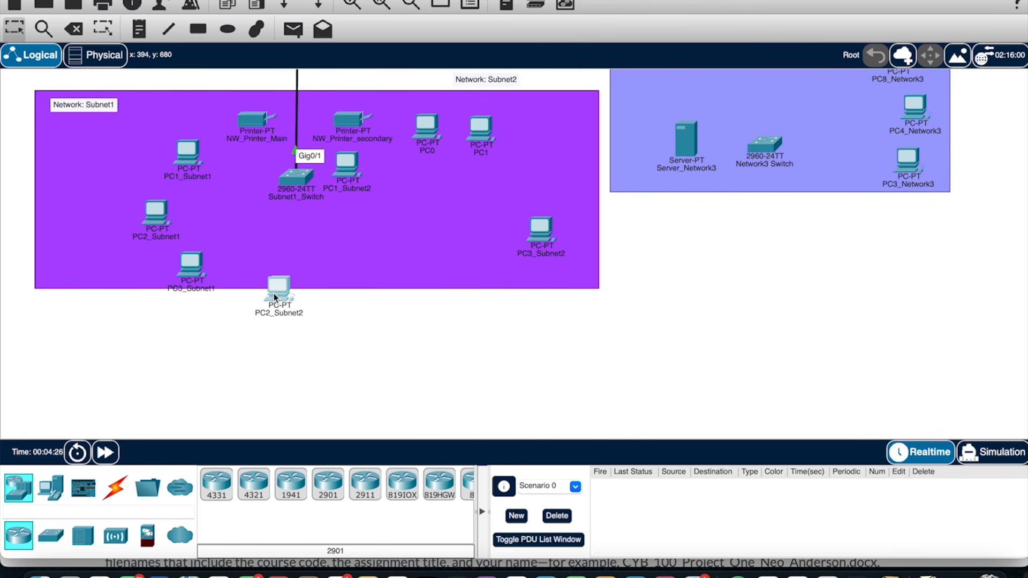
{"action": "mouse_move", "coordinate": [192, 265]}
{"action": "left_mouse_down"}
{"action": "mouse_move", "coordinate": [217, 258]}
{"action": "mouse_move", "coordinate": [211, 268]}
{"action": "left_mouse_up"}
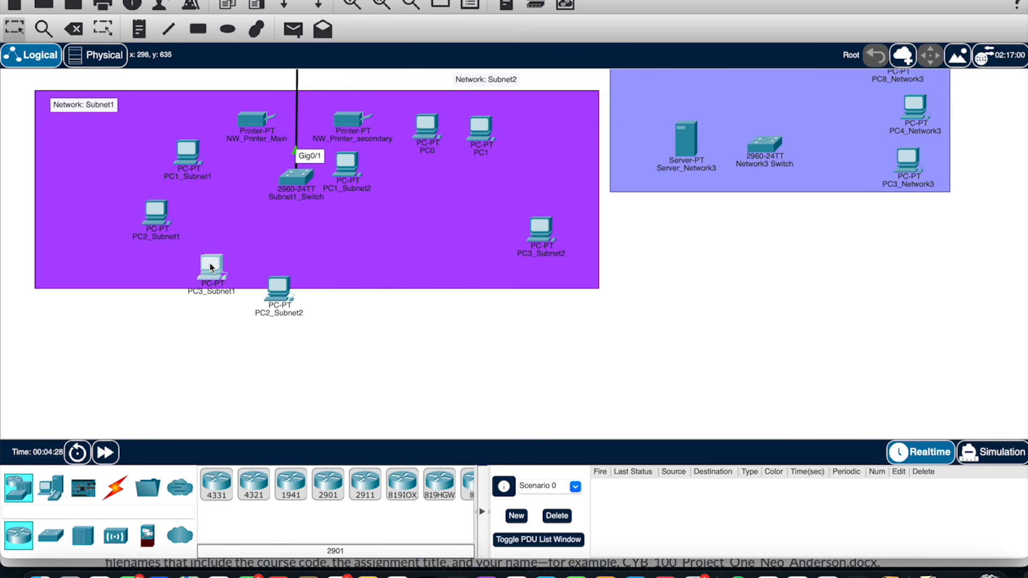
{"action": "left_click_drag", "start_coordinate": [163, 217], "coordinate": [182, 220]}
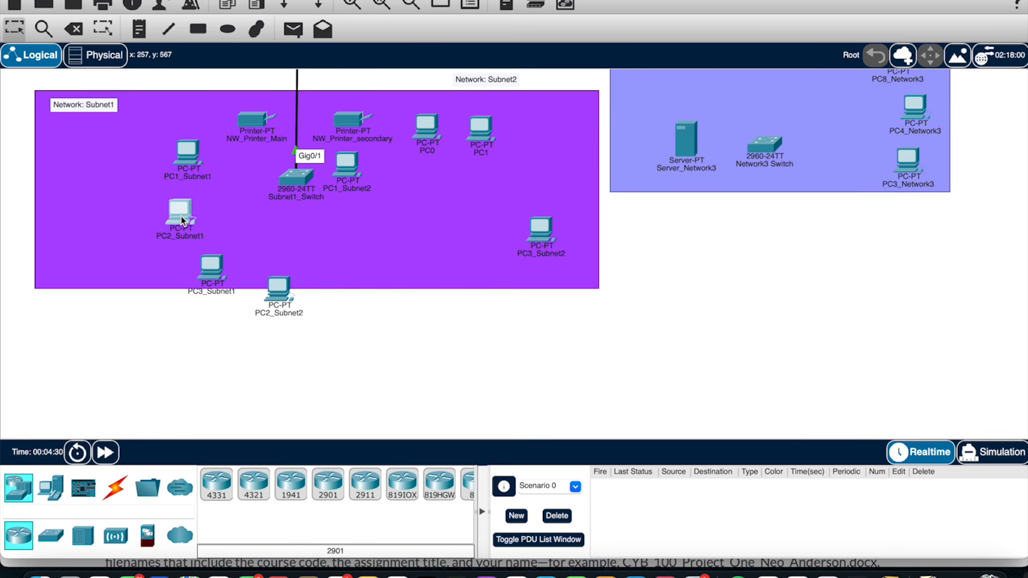
Complete the ring around Subnet1_Switch by placing PC1_Subnet2, PC3_Subnet2, PC1 and PC0 on its right and lowering PC2_Subnet2
{"action": "left_click_drag", "start_coordinate": [347, 170], "coordinate": [339, 283]}
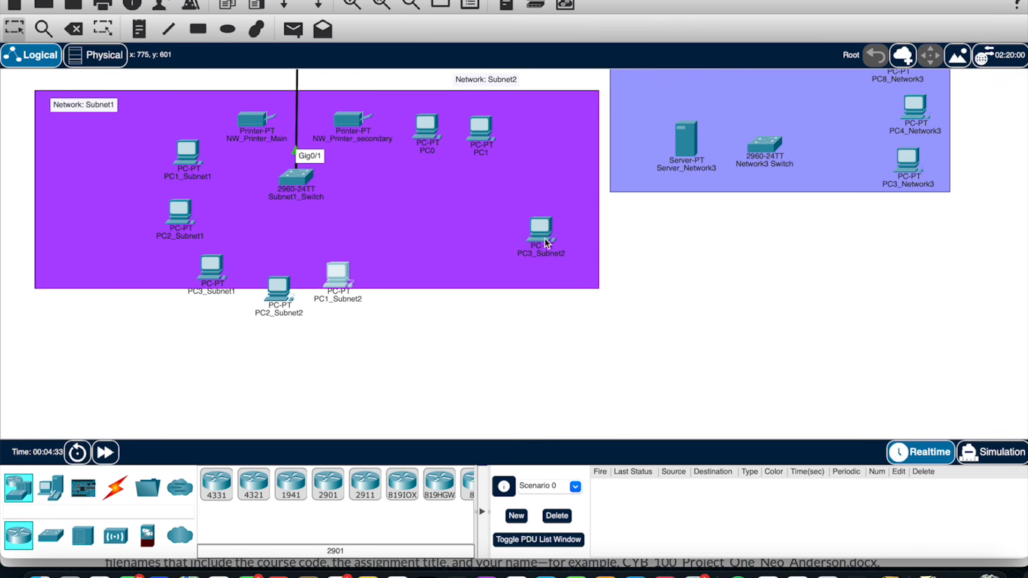
{"action": "left_click_drag", "start_coordinate": [545, 233], "coordinate": [380, 236]}
{"action": "left_click_drag", "start_coordinate": [427, 127], "coordinate": [391, 167]}
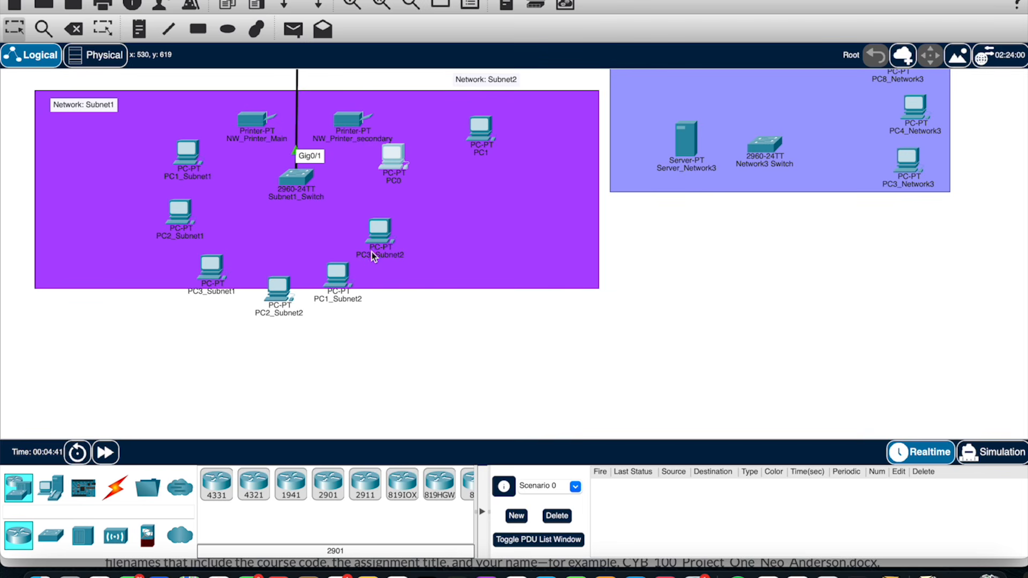
{"action": "left_click_drag", "start_coordinate": [279, 311], "coordinate": [275, 315]}
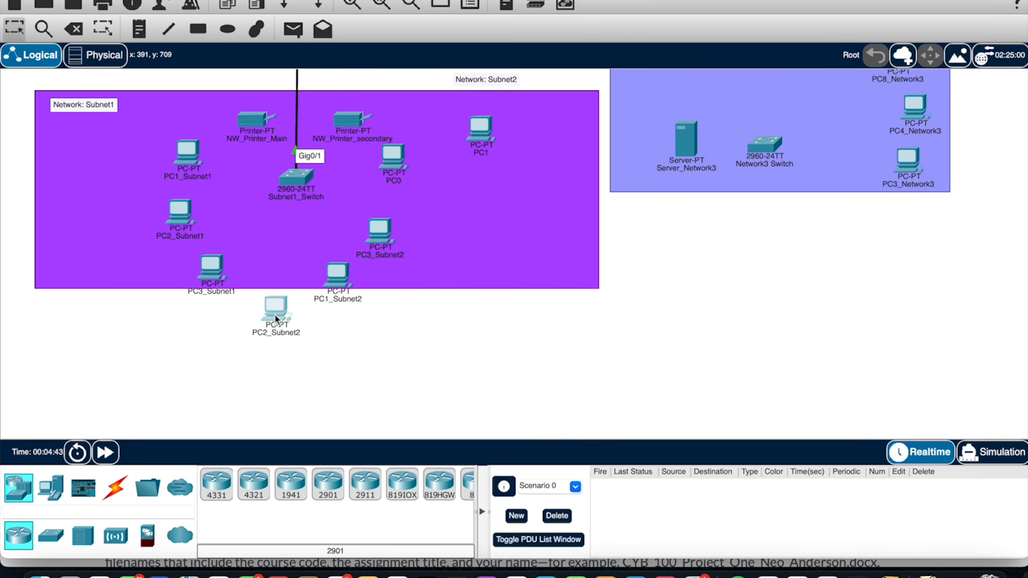
{"action": "left_click_drag", "start_coordinate": [338, 279], "coordinate": [340, 288]}
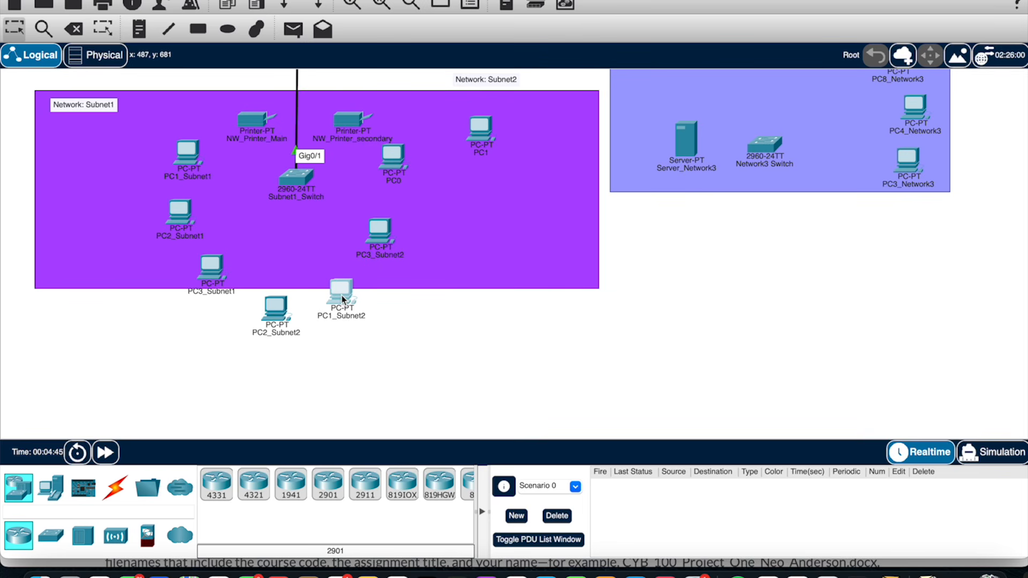
{"action": "left_click_drag", "start_coordinate": [373, 238], "coordinate": [387, 265]}
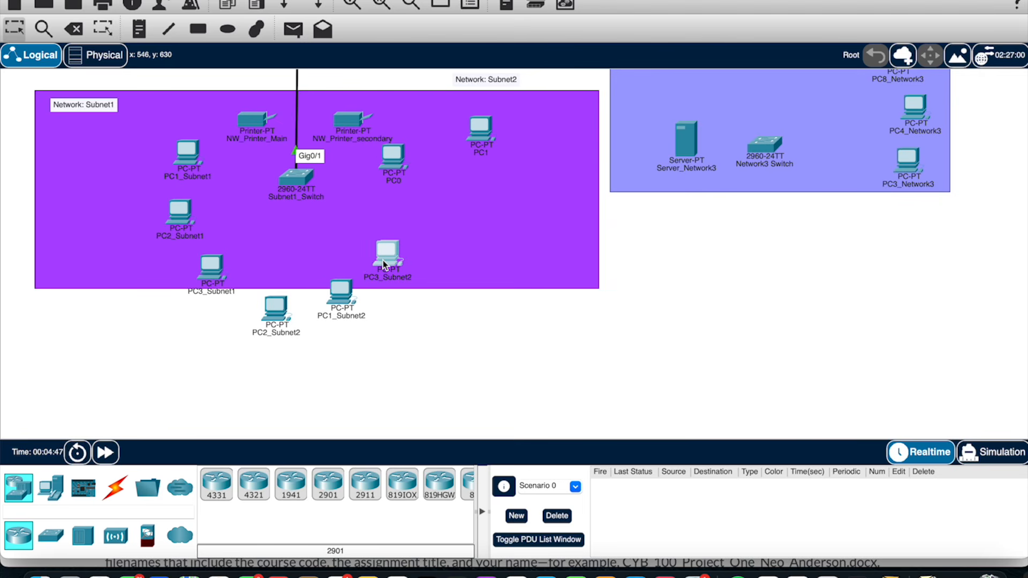
{"action": "left_click_drag", "start_coordinate": [482, 138], "coordinate": [415, 214]}
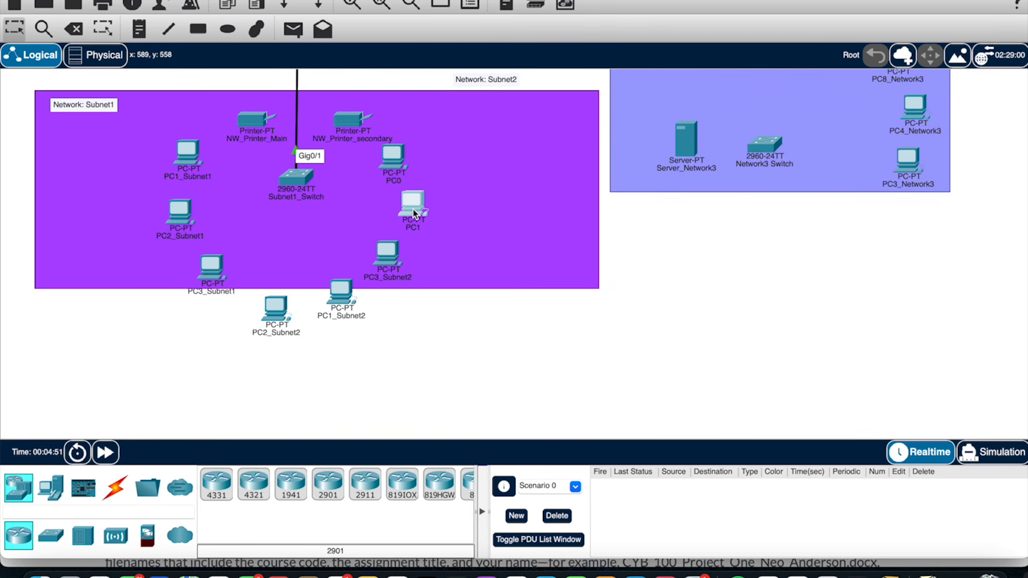
{"action": "scroll", "coordinate": [413, 209], "scroll_direction": "up", "scroll_amount": 5}
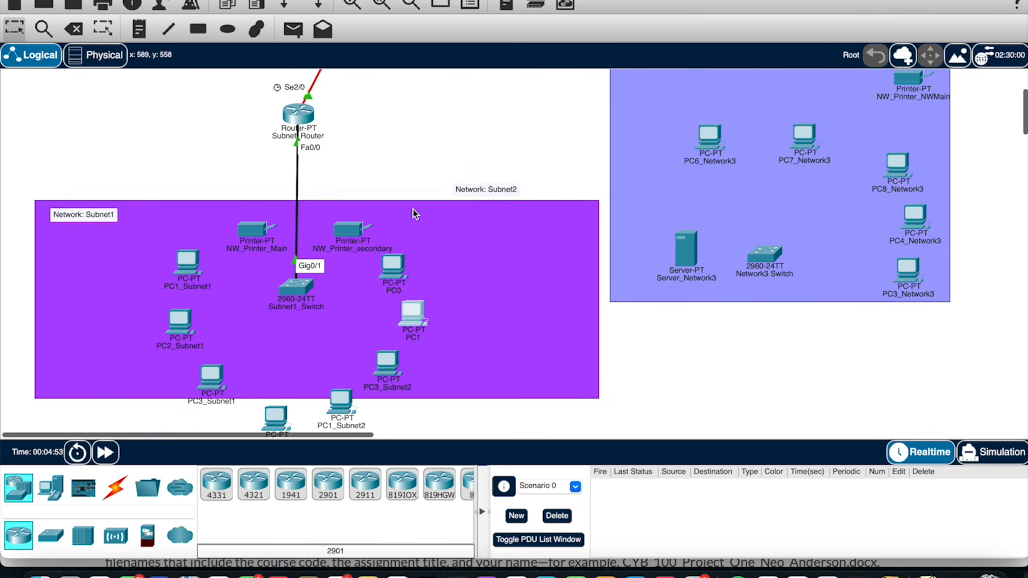
{"action": "scroll", "coordinate": [413, 209], "scroll_direction": "down", "scroll_amount": 3}
{"action": "scroll", "coordinate": [413, 209], "scroll_direction": "up", "scroll_amount": 4}
{"action": "scroll", "coordinate": [413, 209], "scroll_direction": "down", "scroll_amount": 4}
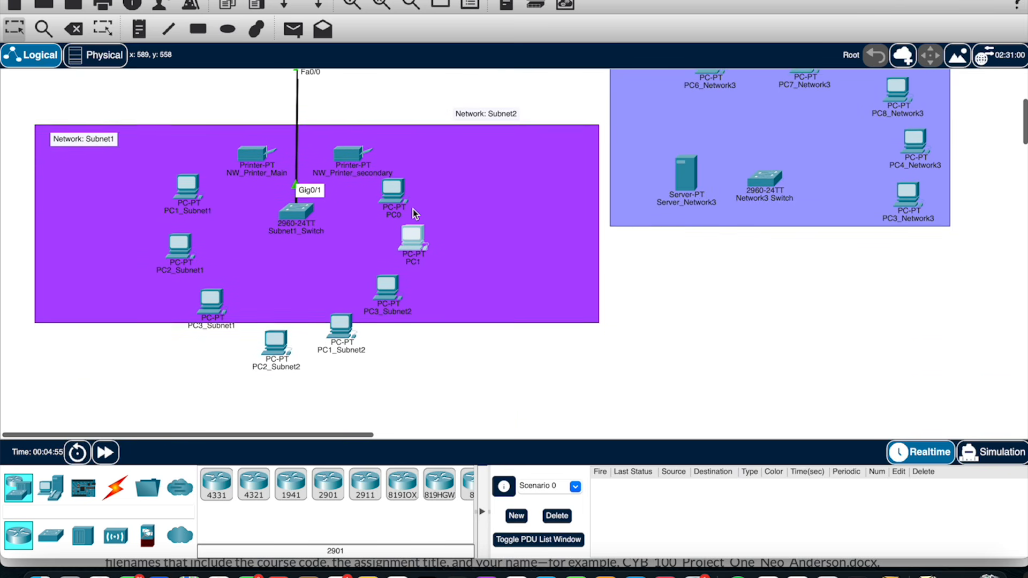
Connect NW_Printer_Main's FastEthernet0 port to FastEthernet0/23 on Subnet1_Switch with a copper straight-through cable
{"action": "left_click", "coordinate": [114, 490]}
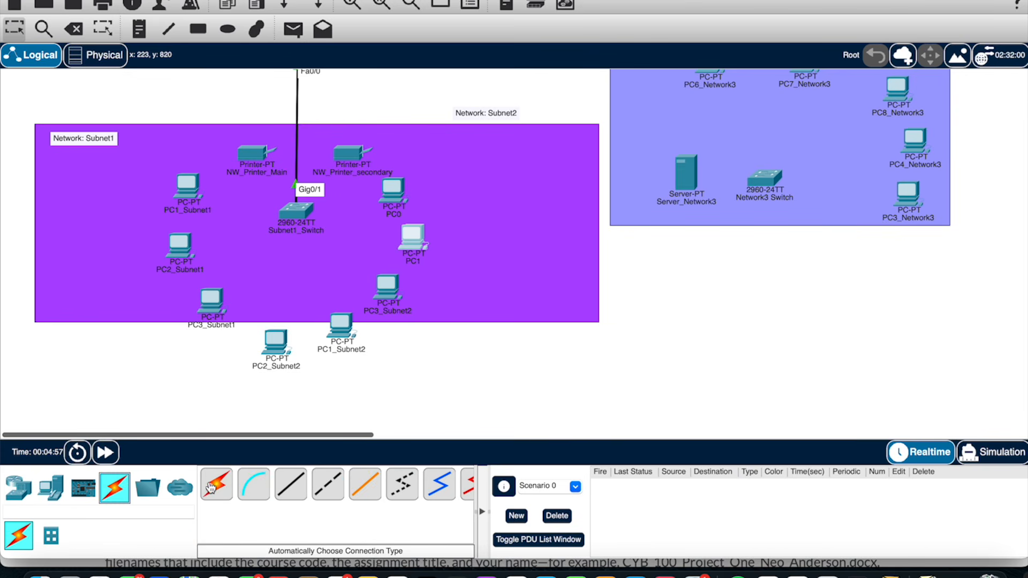
{"action": "left_click", "coordinate": [290, 484]}
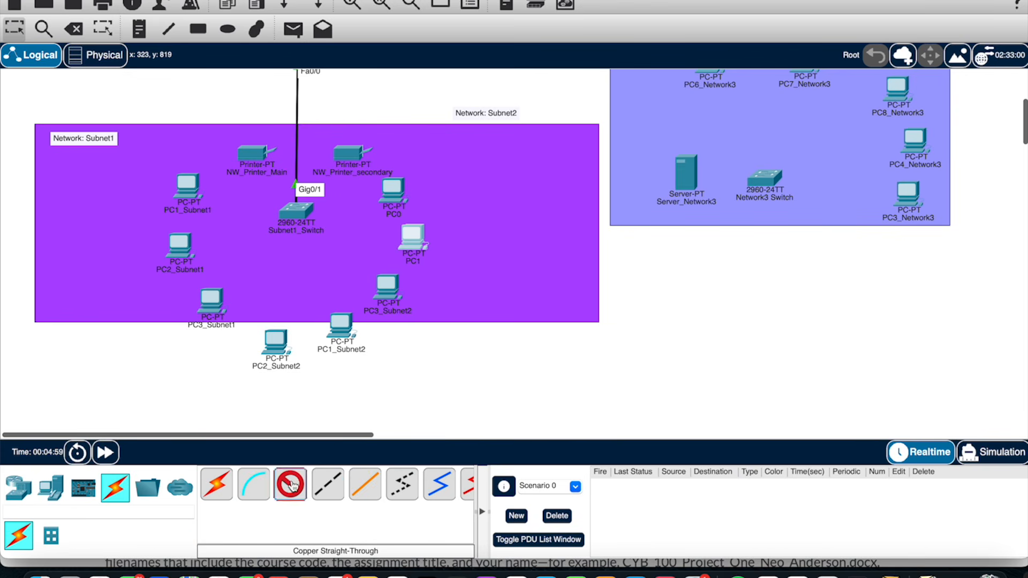
{"action": "left_click", "coordinate": [257, 159]}
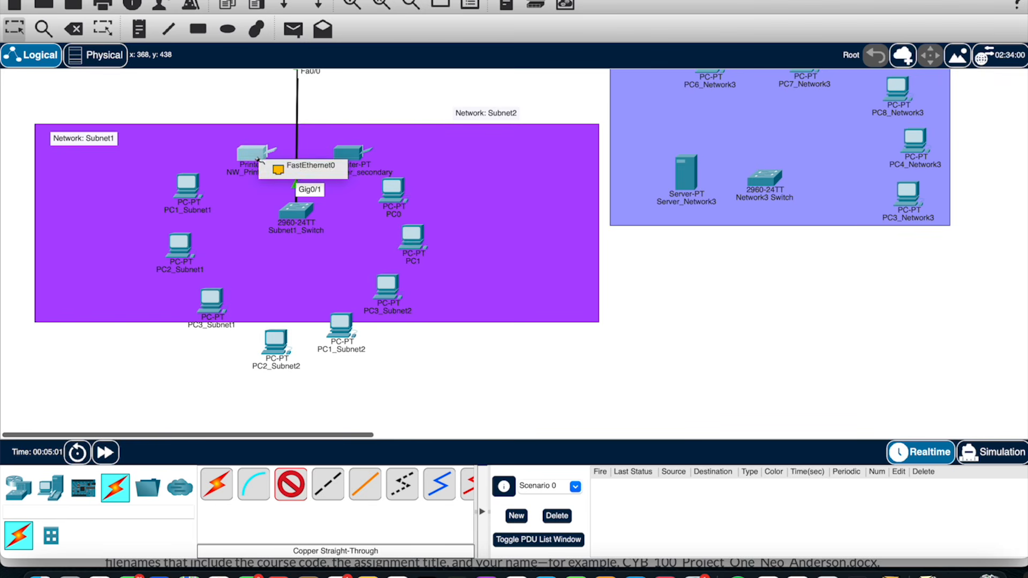
{"action": "left_click", "coordinate": [275, 166]}
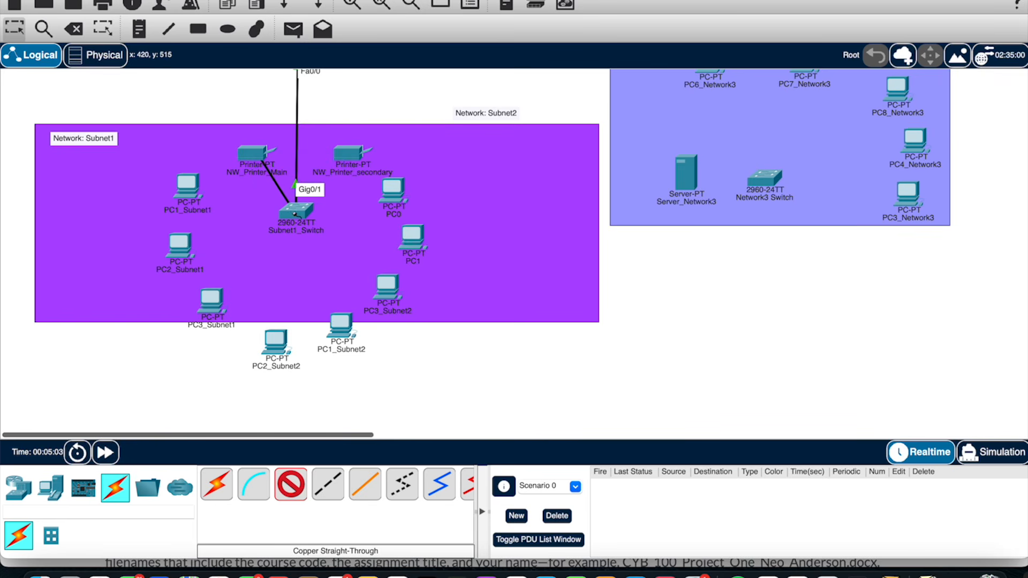
{"action": "left_click", "coordinate": [294, 211]}
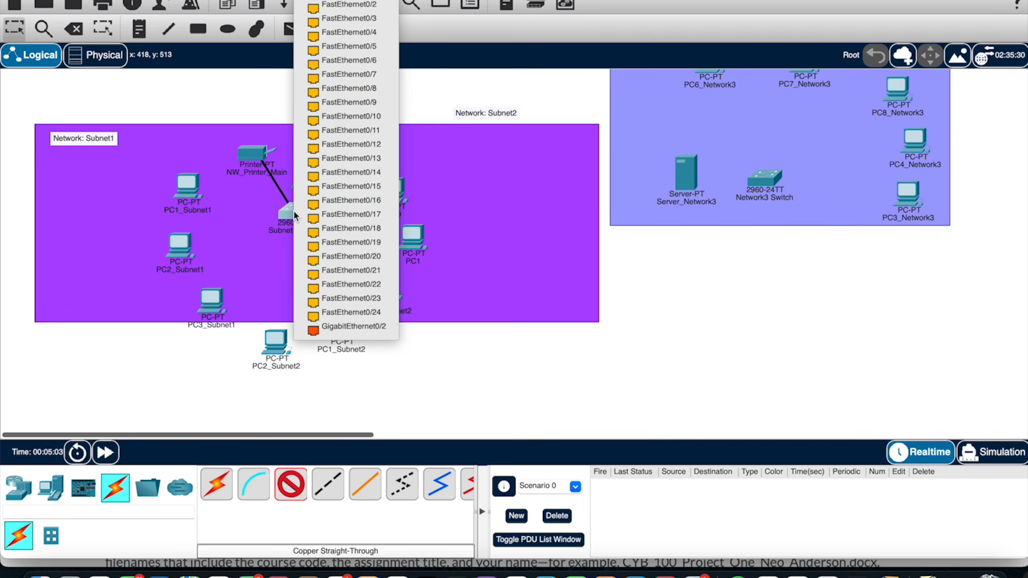
{"action": "left_click", "coordinate": [342, 297]}
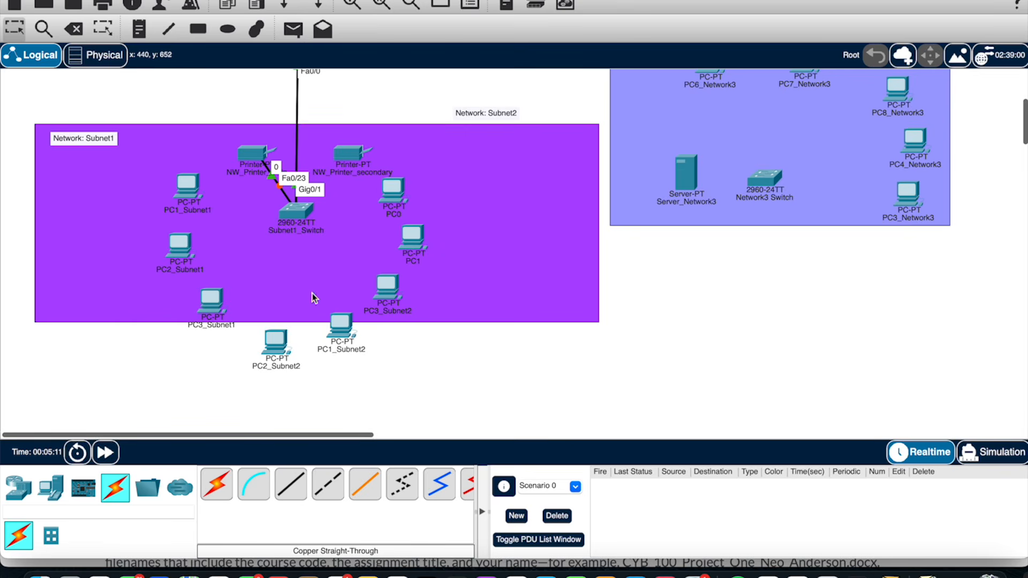
Connect NW_Printer_secondary to FastEthernet0/24 on Subnet1_Switch with a copper straight-through cable
{"action": "left_click", "coordinate": [353, 155]}
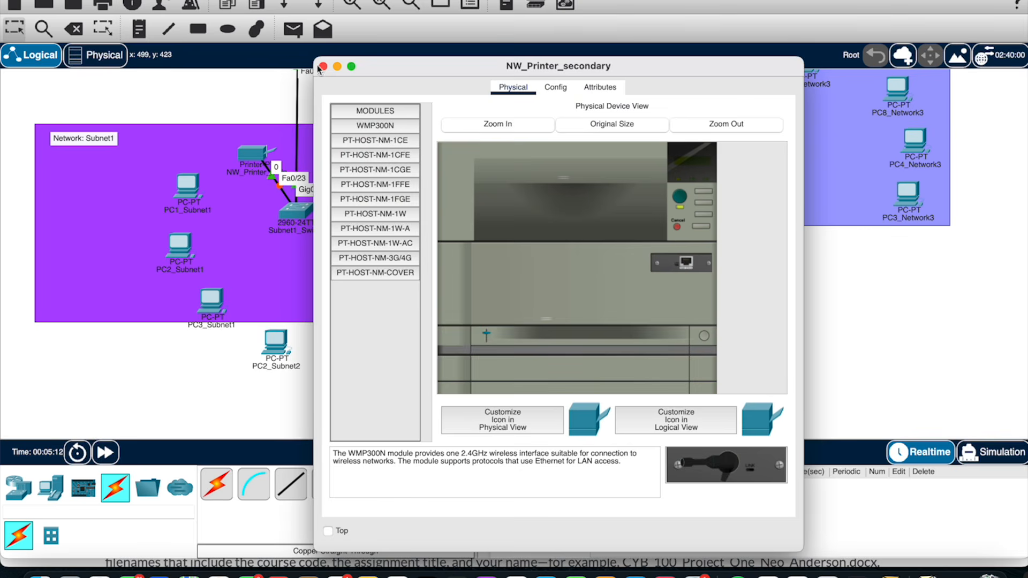
{"action": "left_click", "coordinate": [323, 67]}
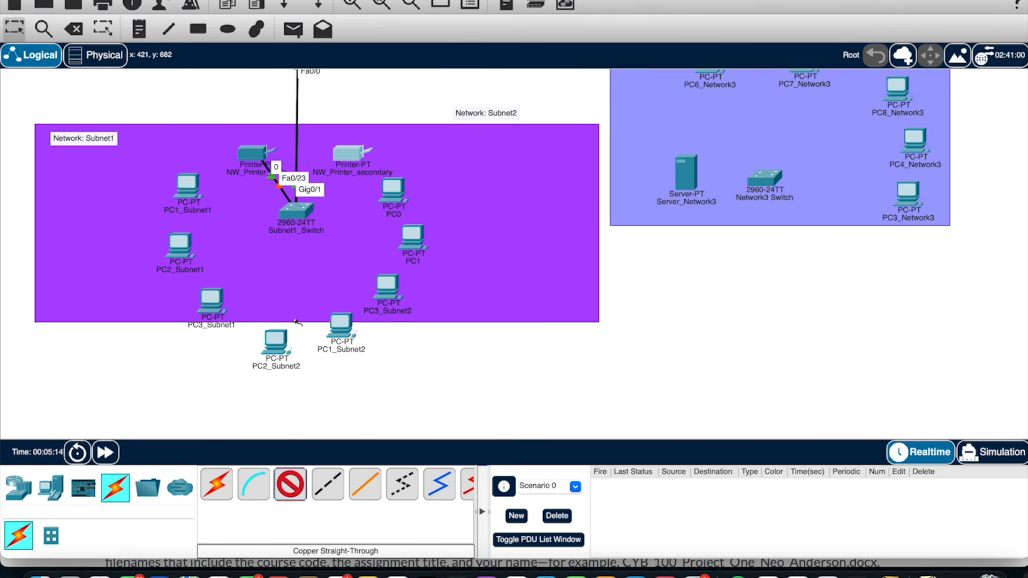
{"action": "left_click", "coordinate": [351, 154]}
{"action": "left_click", "coordinate": [390, 169]}
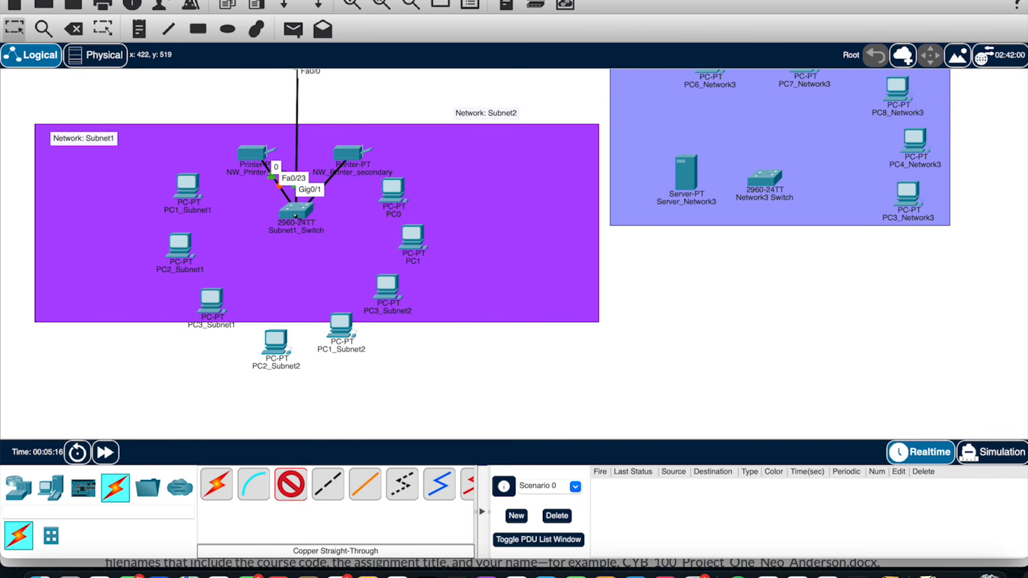
{"action": "left_click", "coordinate": [296, 217]}
{"action": "left_click", "coordinate": [351, 298]}
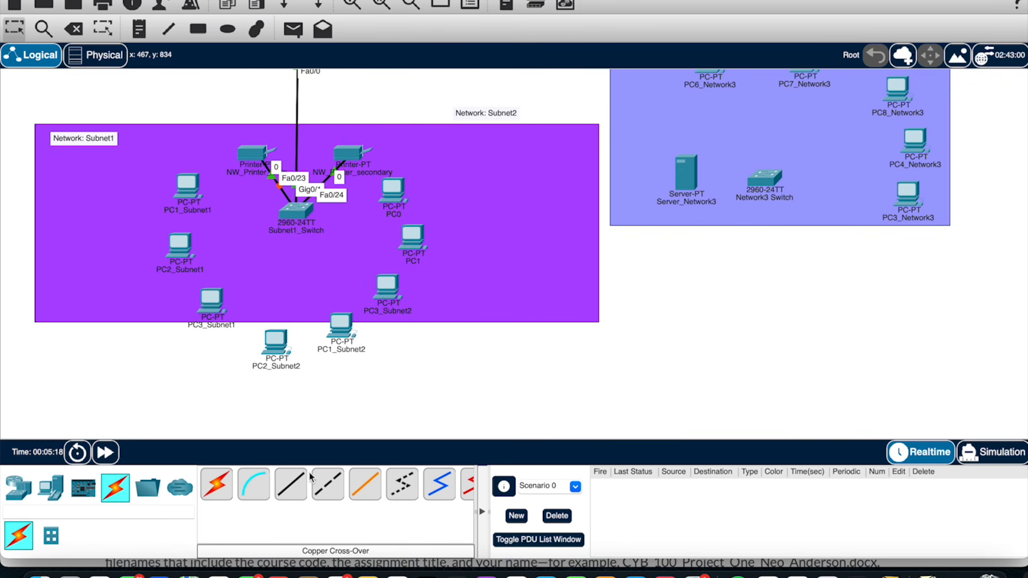
Cable PC1_Subnet1's FastEthernet0 port to FastEthernet0/1 on Subnet1_Switch using copper straight-through
{"action": "left_click", "coordinate": [181, 190]}
{"action": "left_click", "coordinate": [180, 190]}
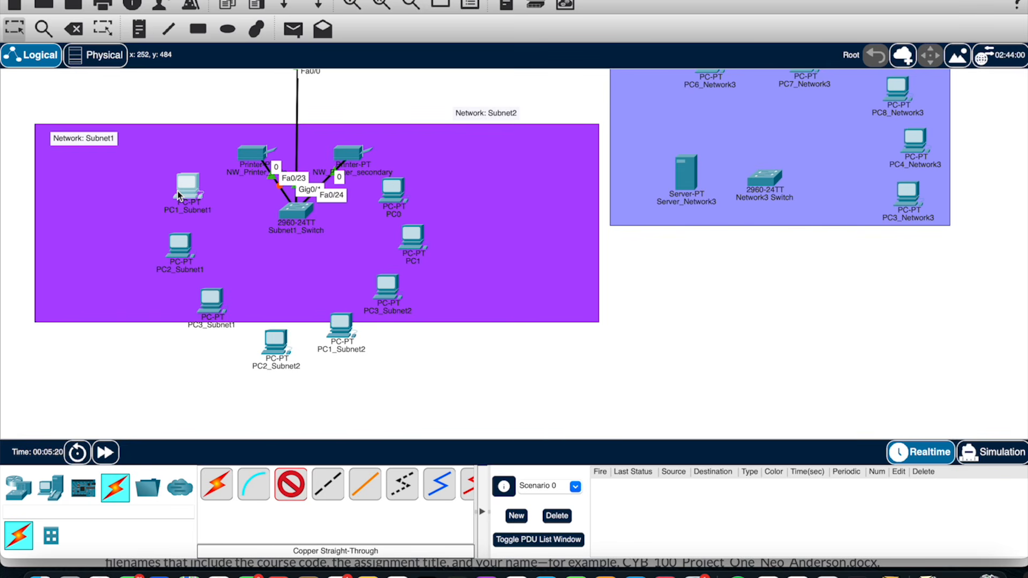
{"action": "left_click", "coordinate": [292, 485]}
{"action": "left_click", "coordinate": [294, 484]}
{"action": "left_click", "coordinate": [191, 184]}
{"action": "left_click", "coordinate": [220, 231]}
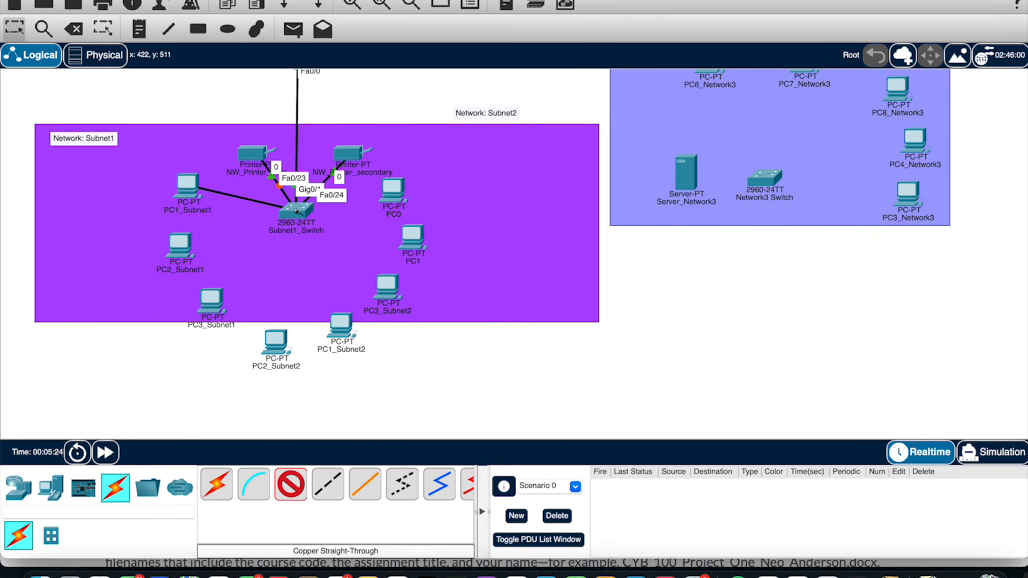
{"action": "left_click", "coordinate": [295, 211]}
{"action": "left_click", "coordinate": [339, 231]}
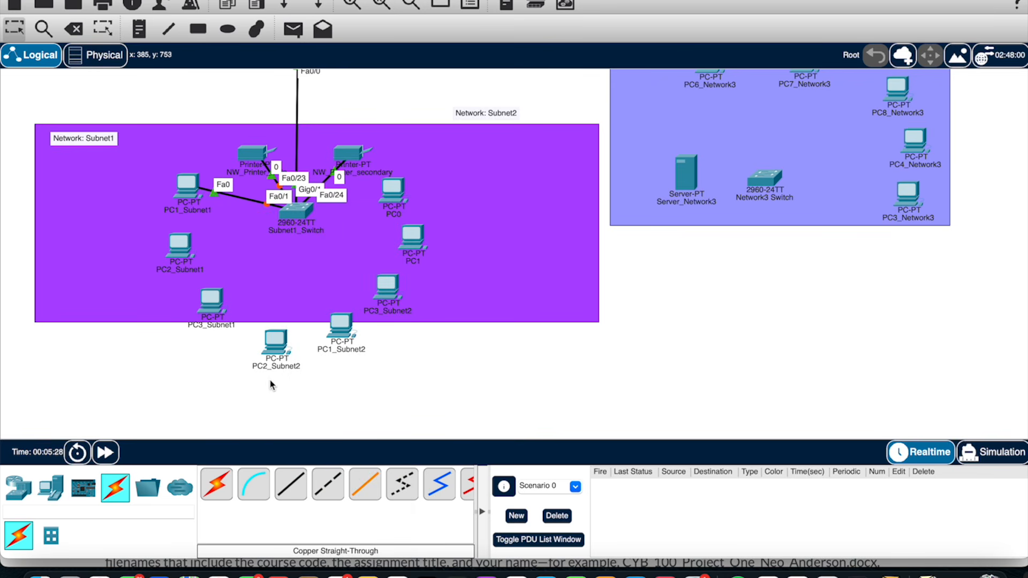
Cable PC2_Subnet1's FastEthernet0 port to FastEthernet0/2 on Subnet1_Switch using copper straight-through
{"action": "left_click", "coordinate": [291, 485]}
{"action": "left_click", "coordinate": [181, 247]}
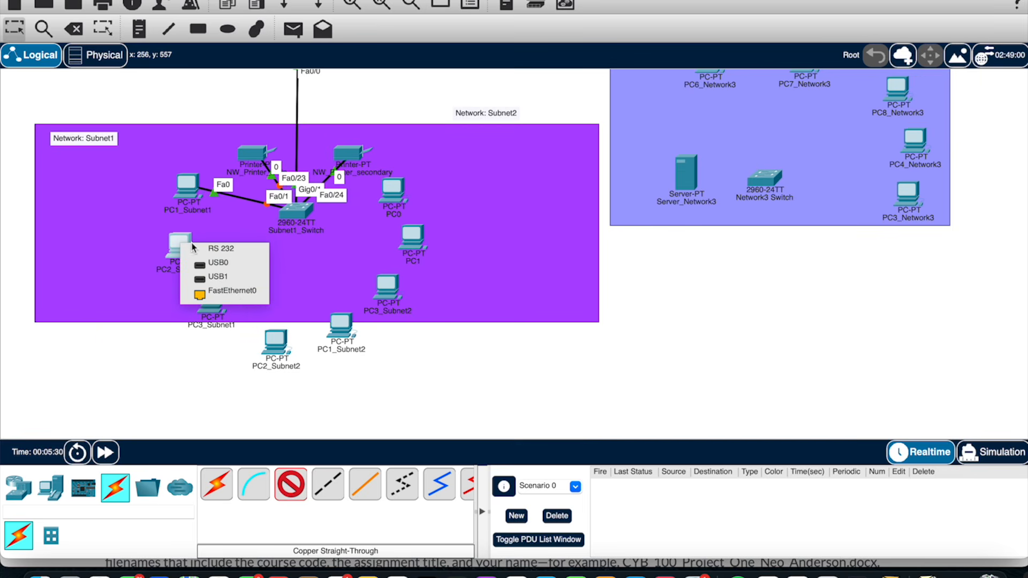
{"action": "left_click", "coordinate": [232, 292]}
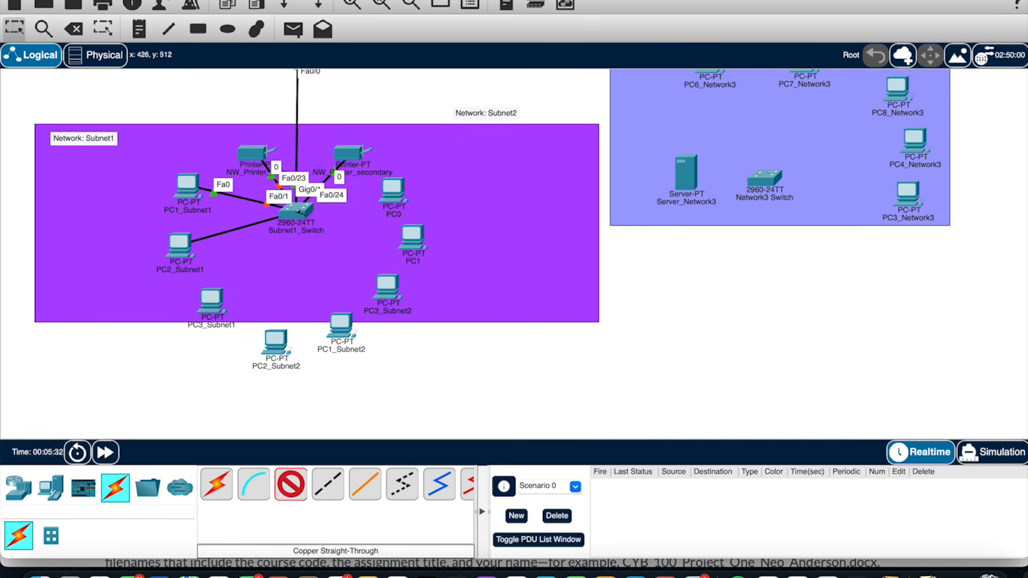
{"action": "left_click", "coordinate": [299, 212]}
{"action": "left_click", "coordinate": [321, 228]}
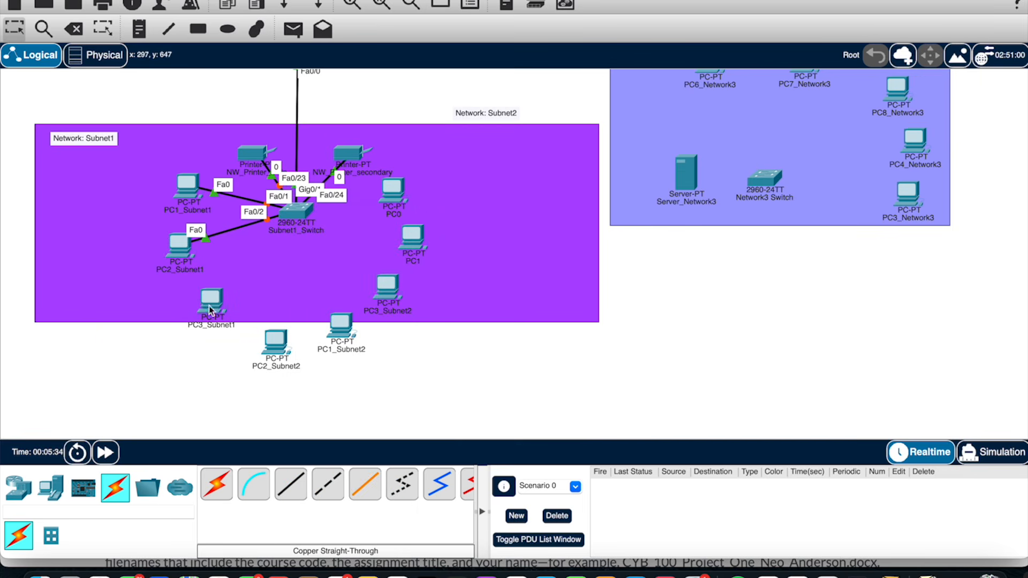
Cable PC3_Subnet1's FastEthernet0 port to FastEthernet0/3 on Subnet1_Switch using copper straight-through
{"action": "left_click", "coordinate": [290, 485]}
{"action": "left_click", "coordinate": [214, 304]}
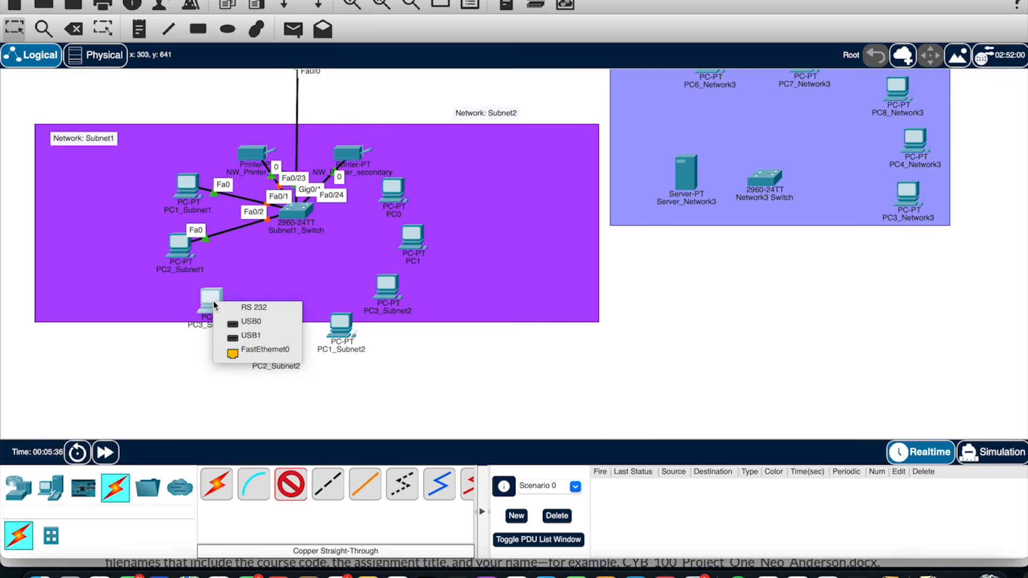
{"action": "left_click", "coordinate": [252, 349]}
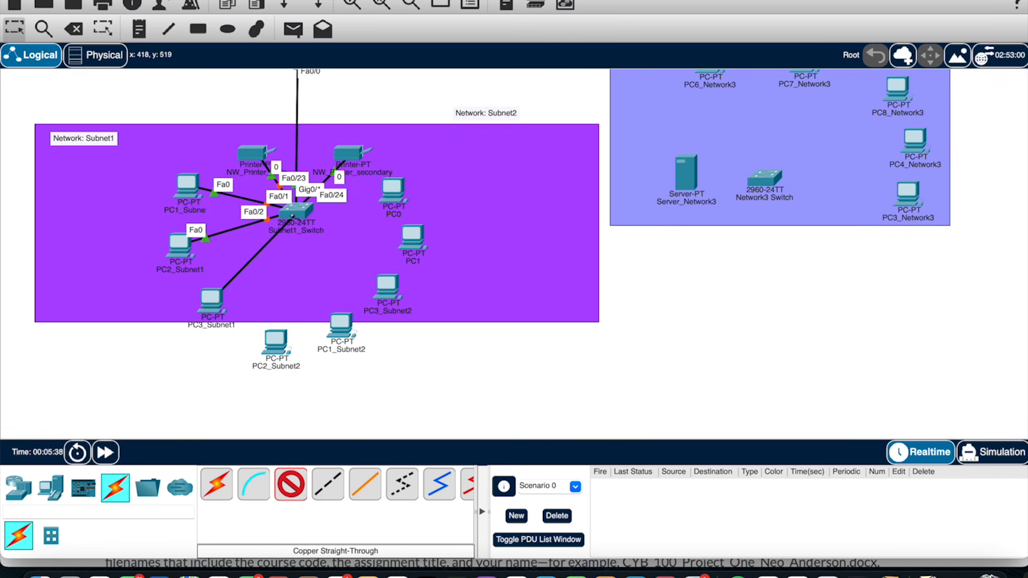
{"action": "left_click", "coordinate": [293, 214]}
{"action": "left_click", "coordinate": [328, 239]}
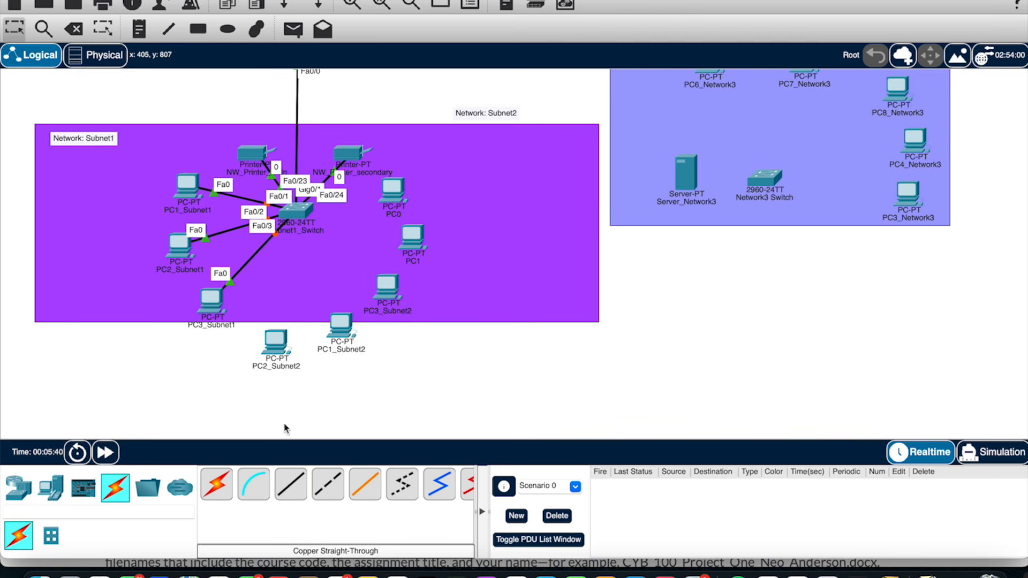
Cable PC2_Subnet2's FastEthernet0 port to FastEthernet0/4 on Subnet1_Switch using copper straight-through
{"action": "left_click", "coordinate": [291, 485]}
{"action": "left_click", "coordinate": [277, 346]}
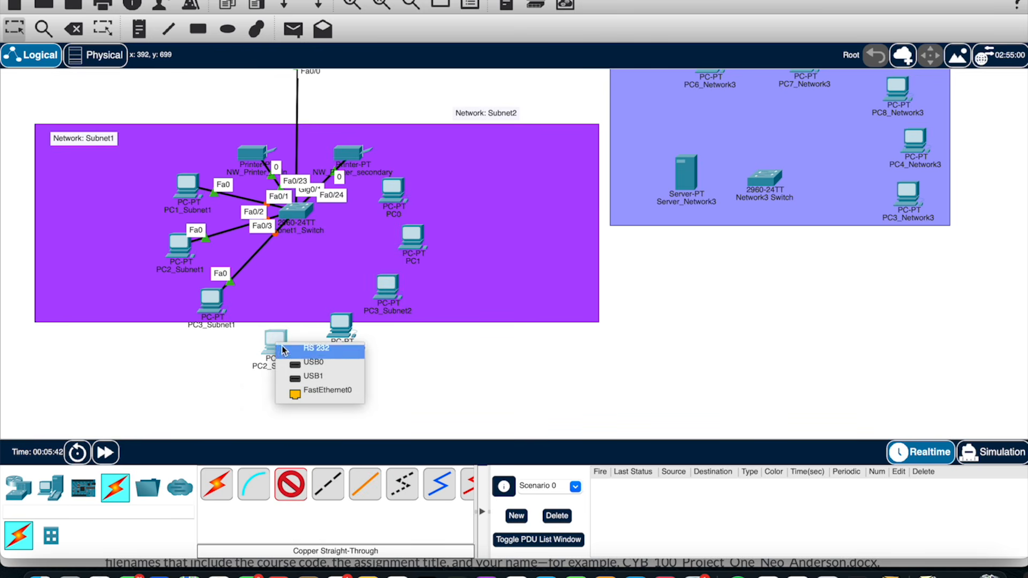
{"action": "left_click", "coordinate": [296, 390]}
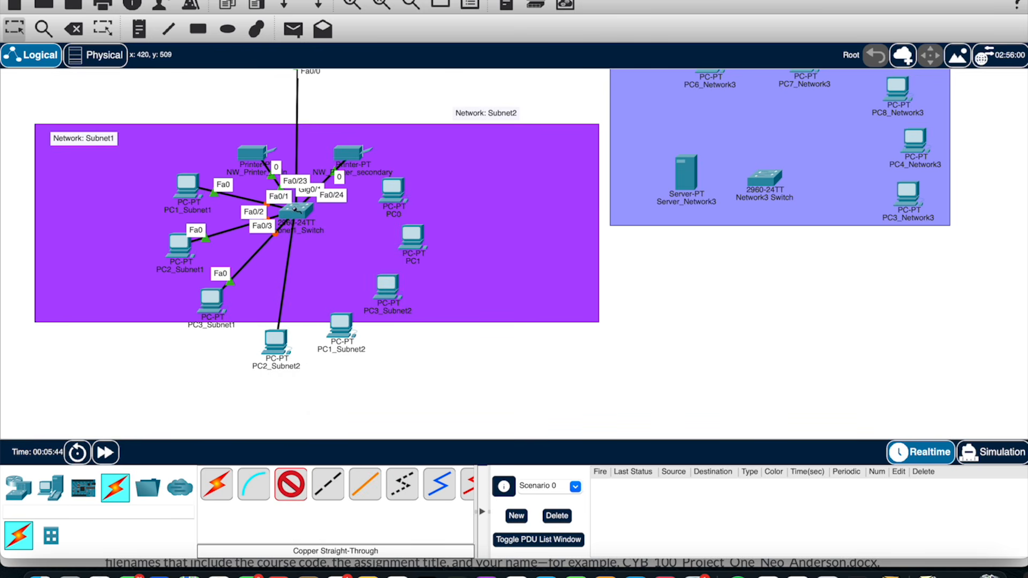
{"action": "left_click", "coordinate": [294, 210]}
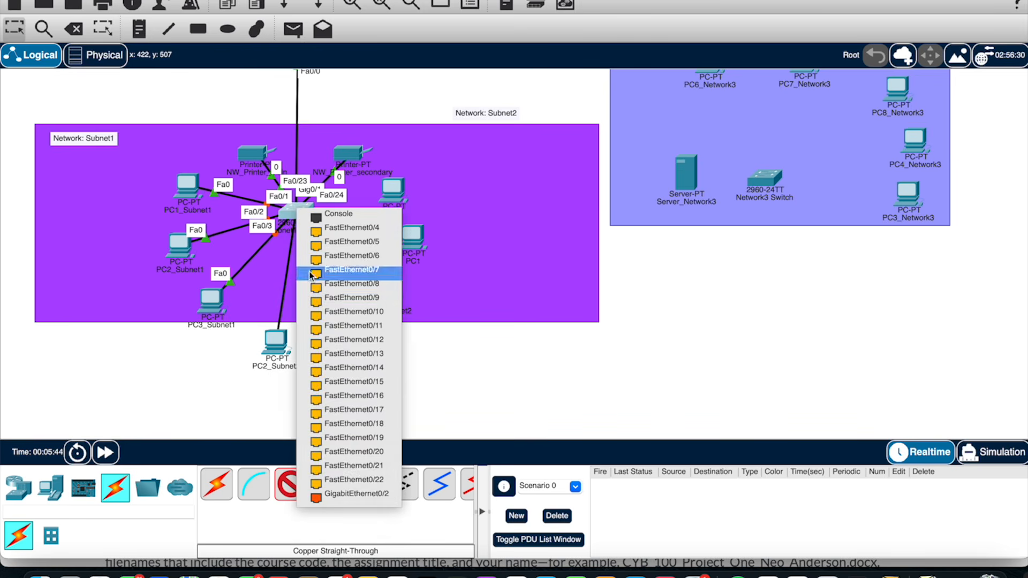
{"action": "left_click", "coordinate": [333, 230]}
Cable PC1_Subnet2's FastEthernet0 port to FastEthernet0/5 on Subnet1_Switch using copper straight-through
{"action": "left_click", "coordinate": [291, 485]}
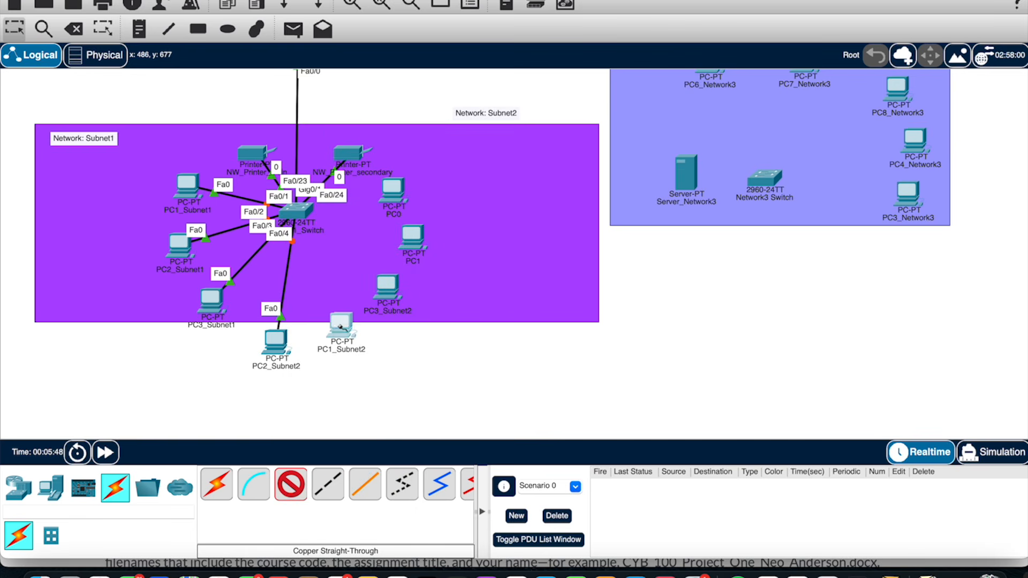
{"action": "left_click", "coordinate": [340, 327]}
{"action": "left_click", "coordinate": [354, 379]}
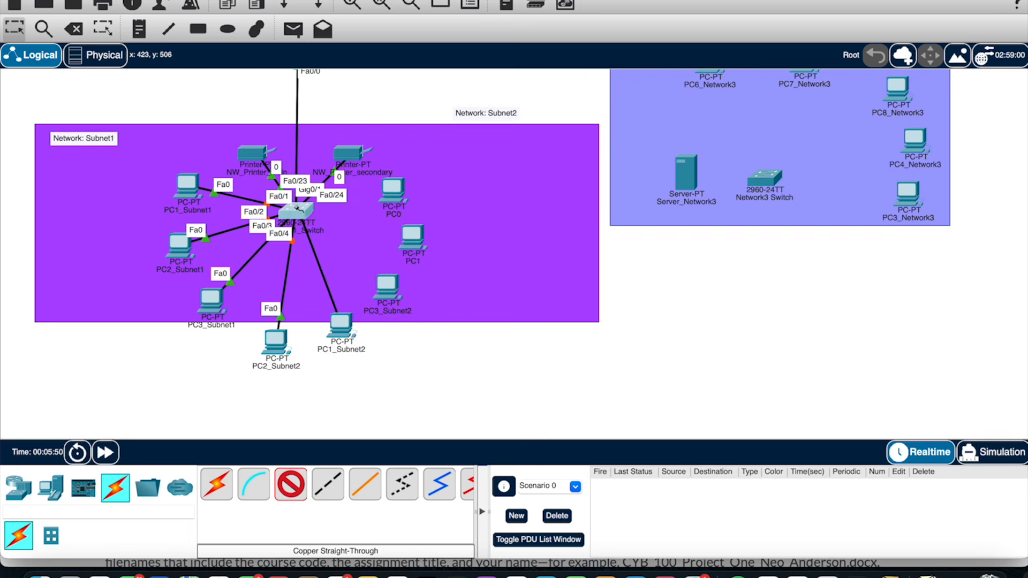
{"action": "left_click", "coordinate": [297, 210]}
{"action": "left_click", "coordinate": [333, 228]}
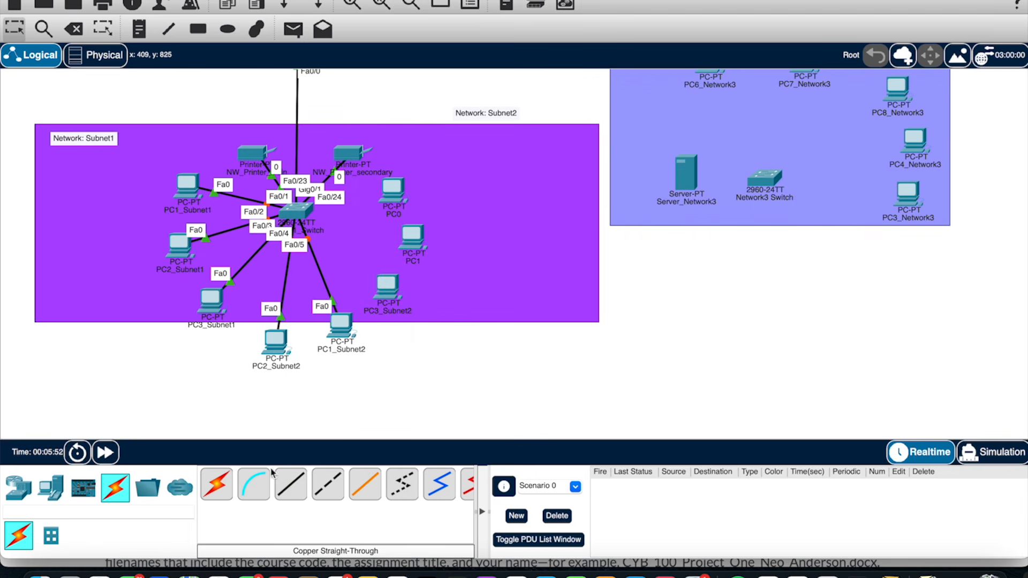
Cable PC3_Subnet2's FastEthernet0 port to FastEthernet0/6 on Subnet1_Switch using copper straight-through
{"action": "left_click", "coordinate": [291, 485]}
{"action": "left_click", "coordinate": [388, 289]}
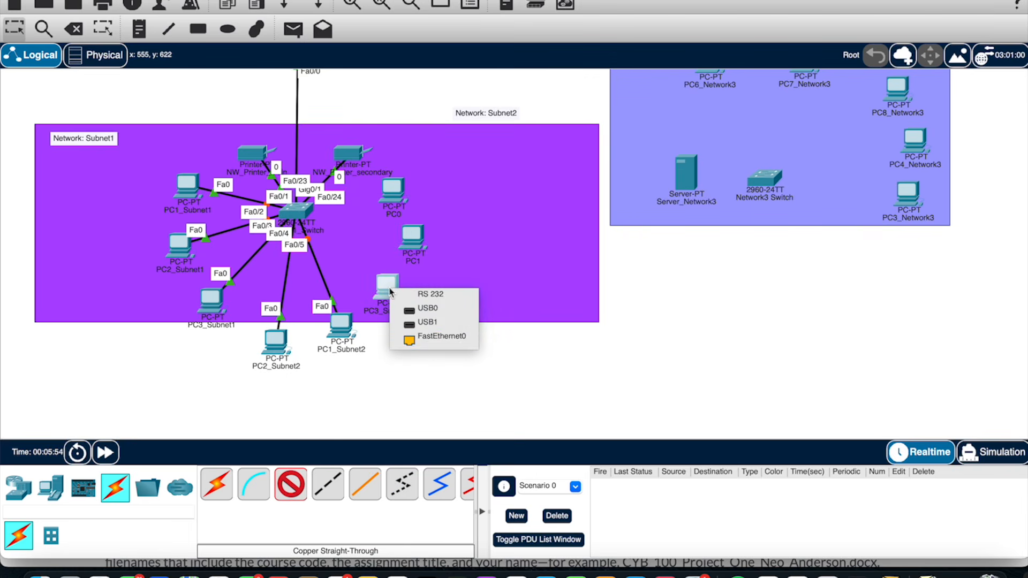
{"action": "left_click", "coordinate": [436, 337]}
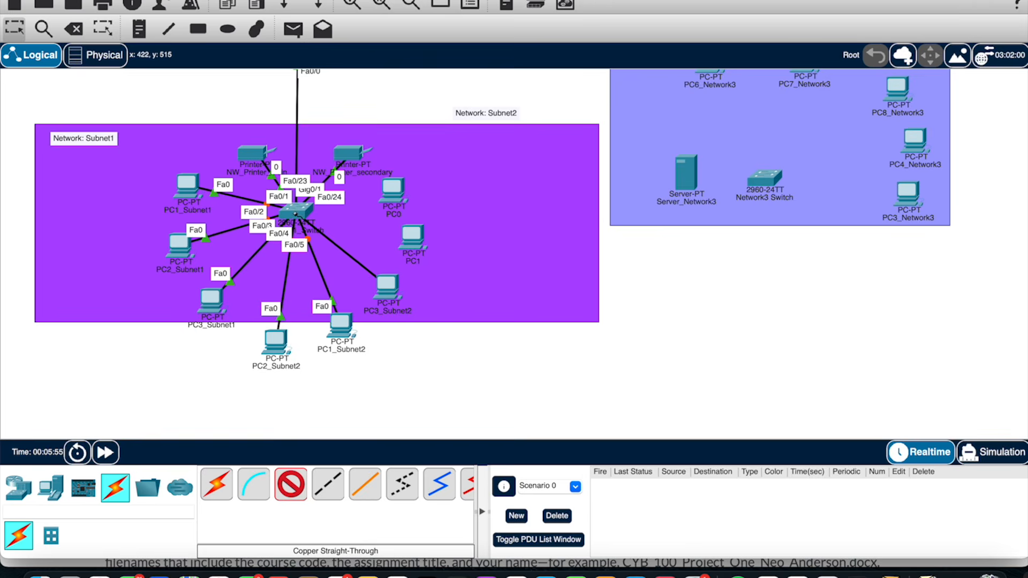
{"action": "left_click", "coordinate": [297, 213]}
{"action": "left_click", "coordinate": [333, 236]}
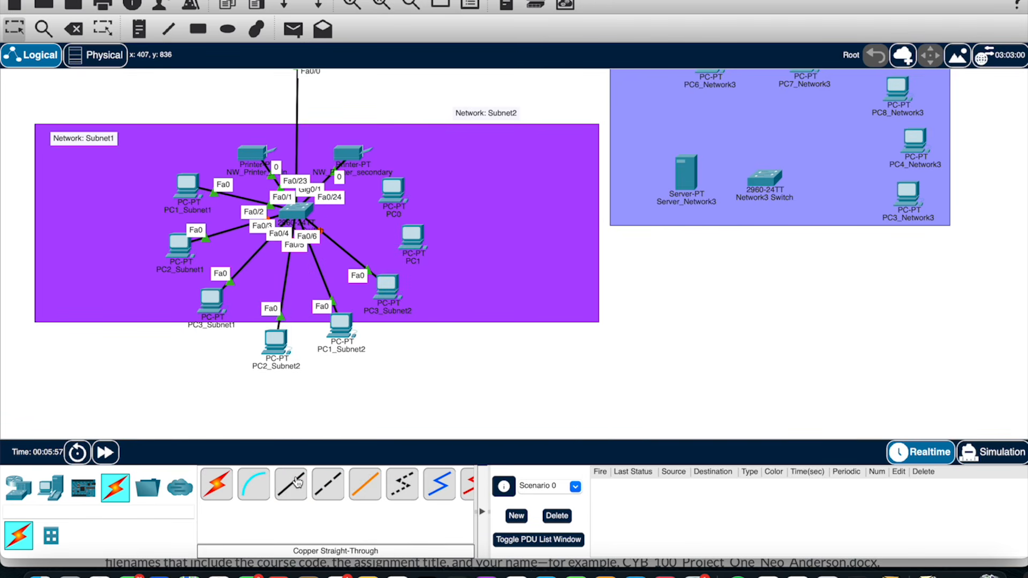
Cable PC1's FastEthernet0 port to FastEthernet0/7 on Subnet1_Switch using copper straight-through
{"action": "left_click", "coordinate": [299, 482]}
{"action": "left_click", "coordinate": [412, 240]}
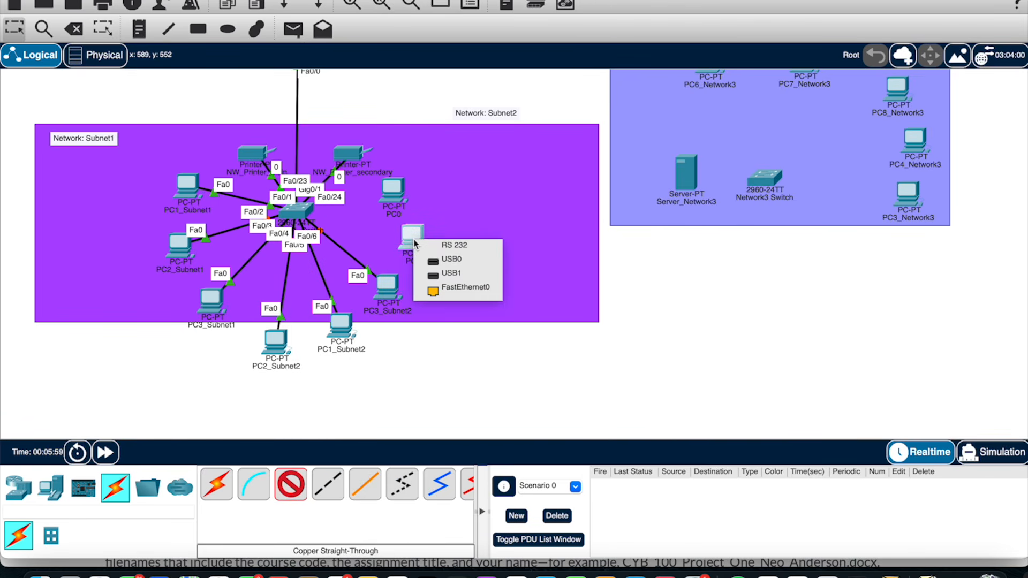
{"action": "left_click", "coordinate": [453, 287]}
{"action": "left_click", "coordinate": [296, 213]}
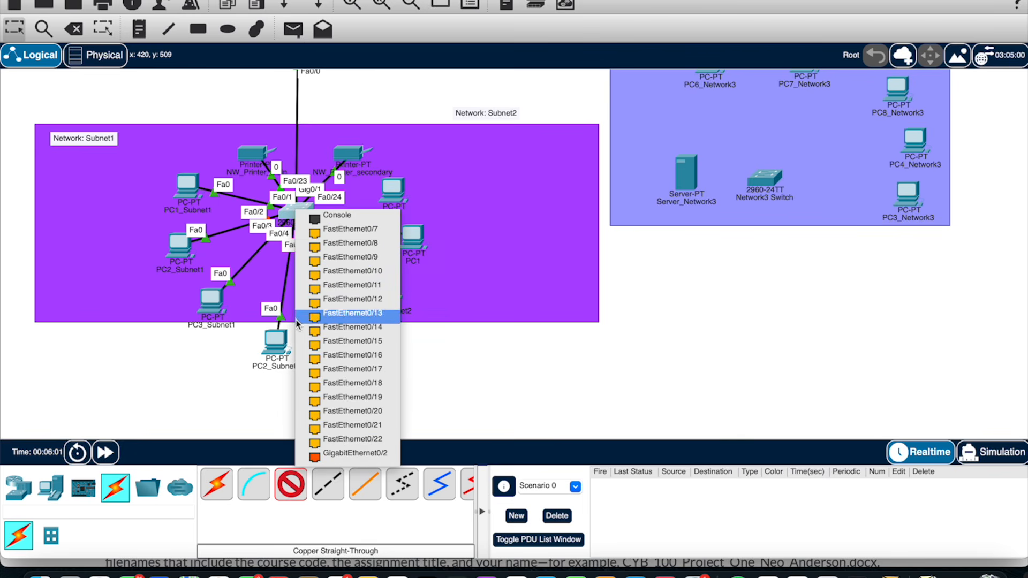
{"action": "left_click", "coordinate": [313, 230]}
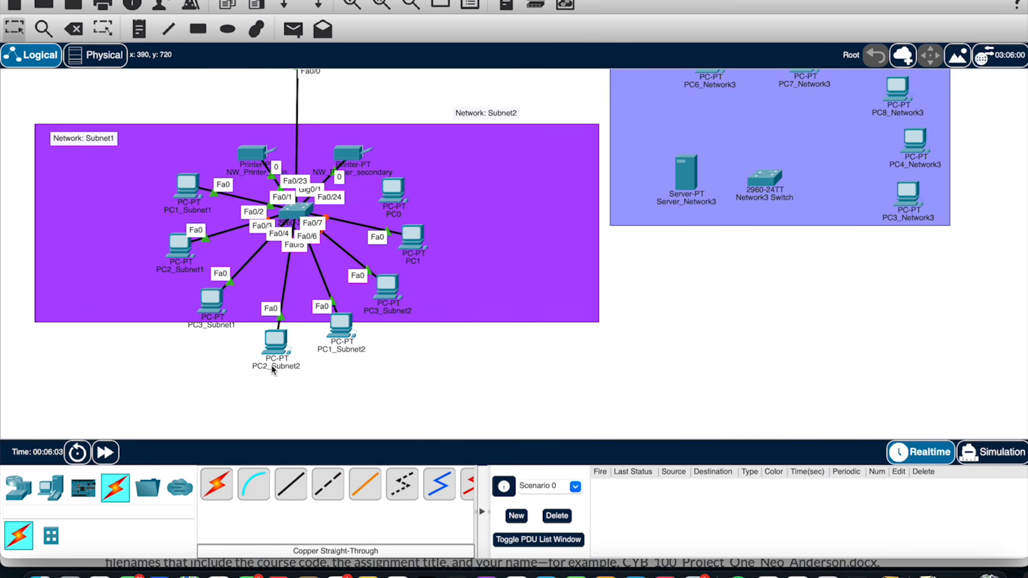
Cable PC0's FastEthernet0 port to FastEthernet0/8 on Subnet1_Switch using copper straight-through
{"action": "left_click", "coordinate": [290, 485]}
{"action": "left_click", "coordinate": [400, 182]}
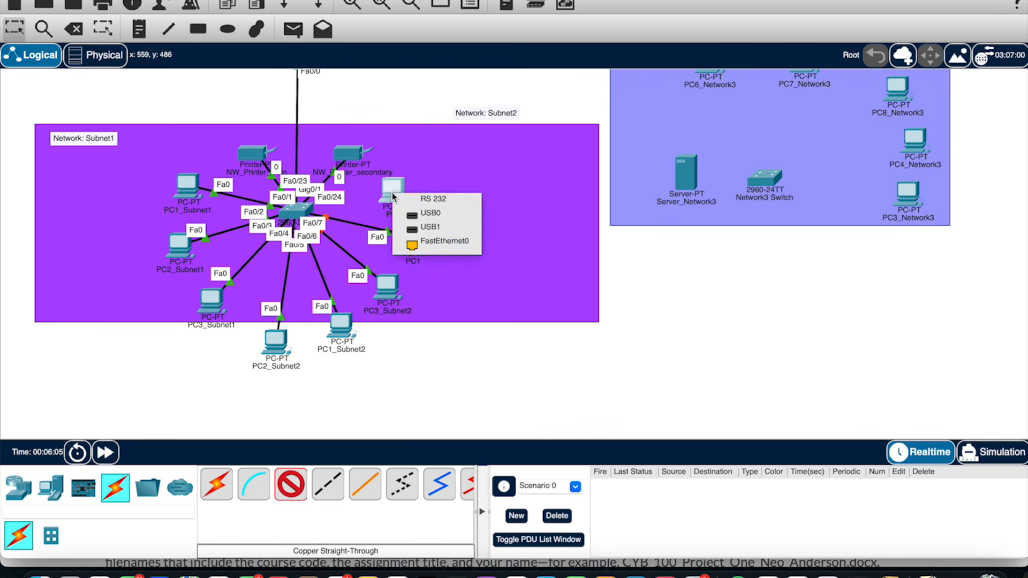
{"action": "left_click", "coordinate": [420, 238]}
{"action": "left_click", "coordinate": [298, 208]}
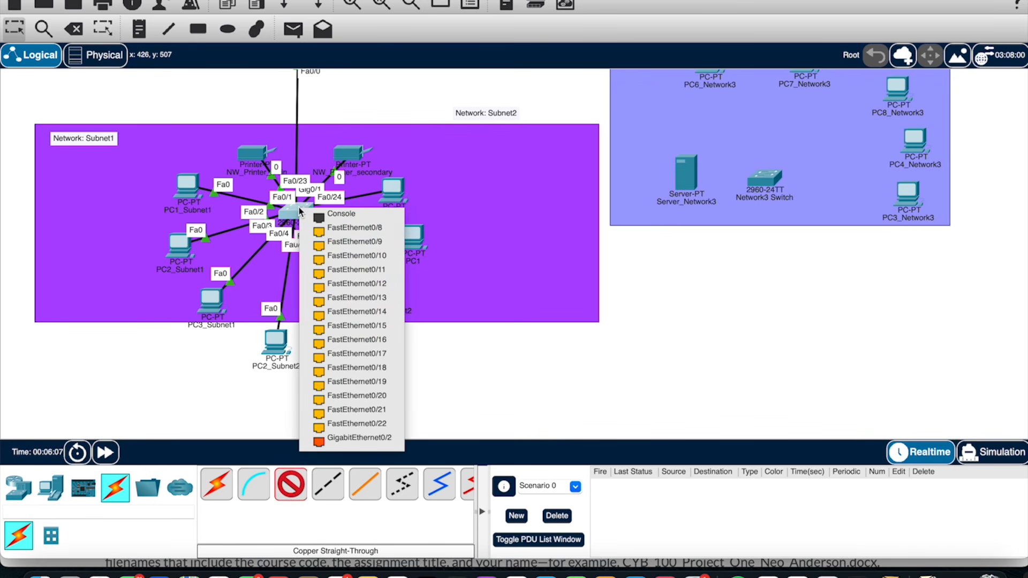
{"action": "left_click", "coordinate": [342, 225]}
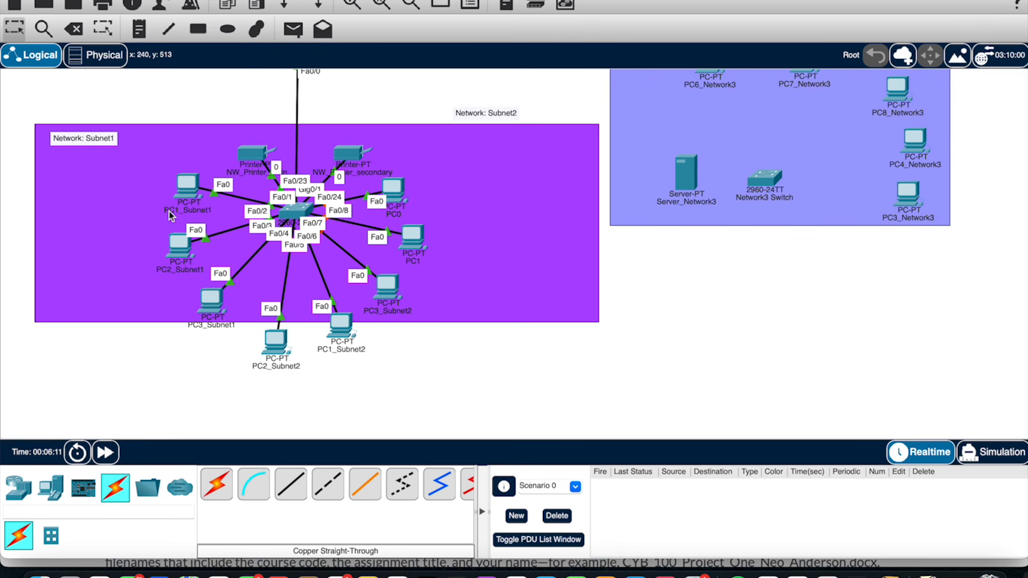
Rename PC1_Subnet1 as PC1_NetworkA and copy the new name for reuse on the other PCs
{"action": "left_click", "coordinate": [181, 194]}
{"action": "left_click", "coordinate": [179, 209]}
{"action": "left_click", "coordinate": [225, 214]}
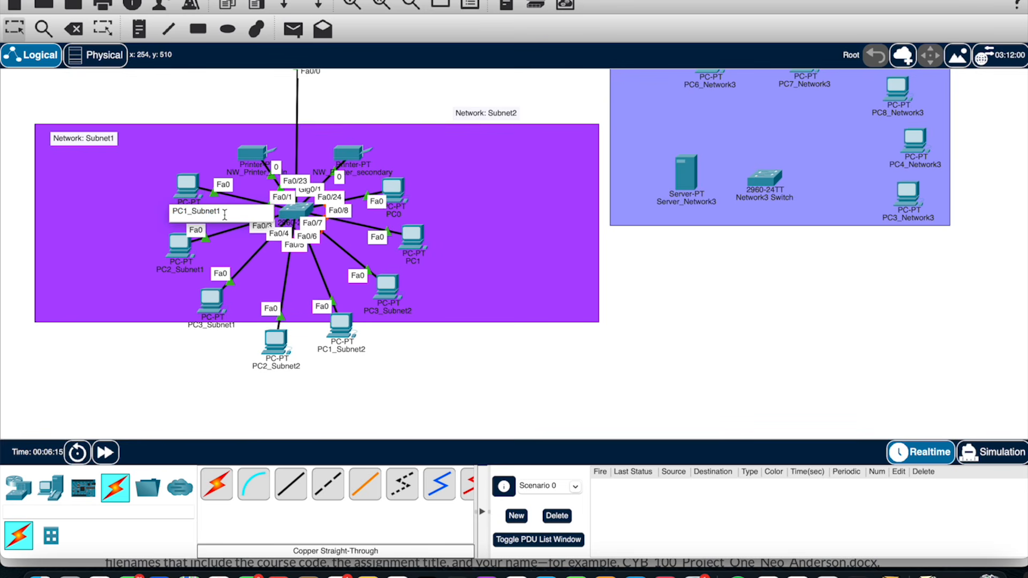
{"action": "key", "text": "BackSpace"}
{"action": "key", "text": "BackSpace"}
{"action": "key", "text": "BackSpace"}
{"action": "key", "text": "BackSpace"}
{"action": "key", "text": "BackSpace"}
{"action": "key", "text": "BackSpace"}
{"action": "type", "text": "NetworkA"}
{"action": "left_click_drag", "start_coordinate": [235, 211], "coordinate": [160, 215]}
{"action": "key", "text": "ctrl+c"}
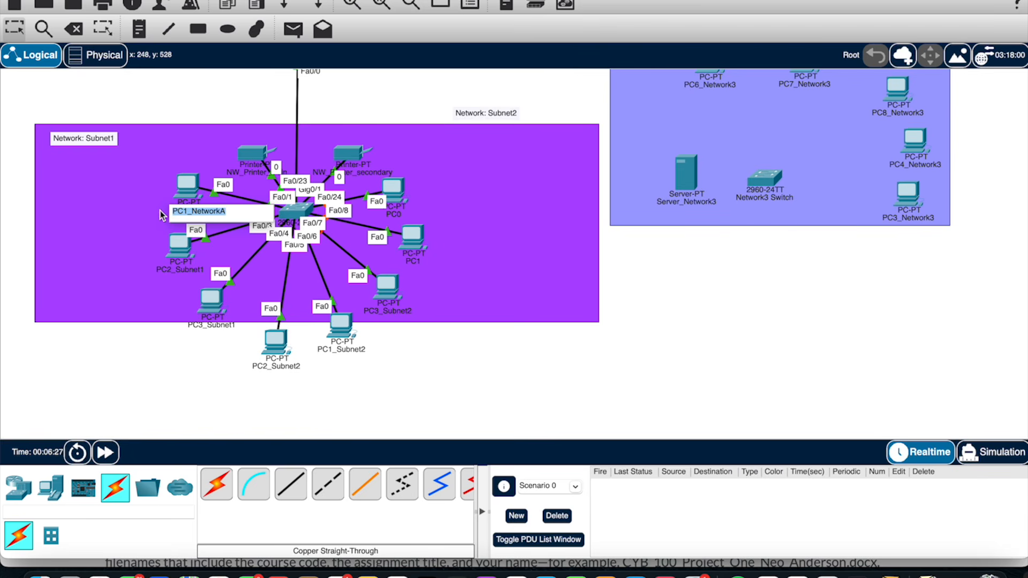
{"action": "left_click", "coordinate": [95, 319]}
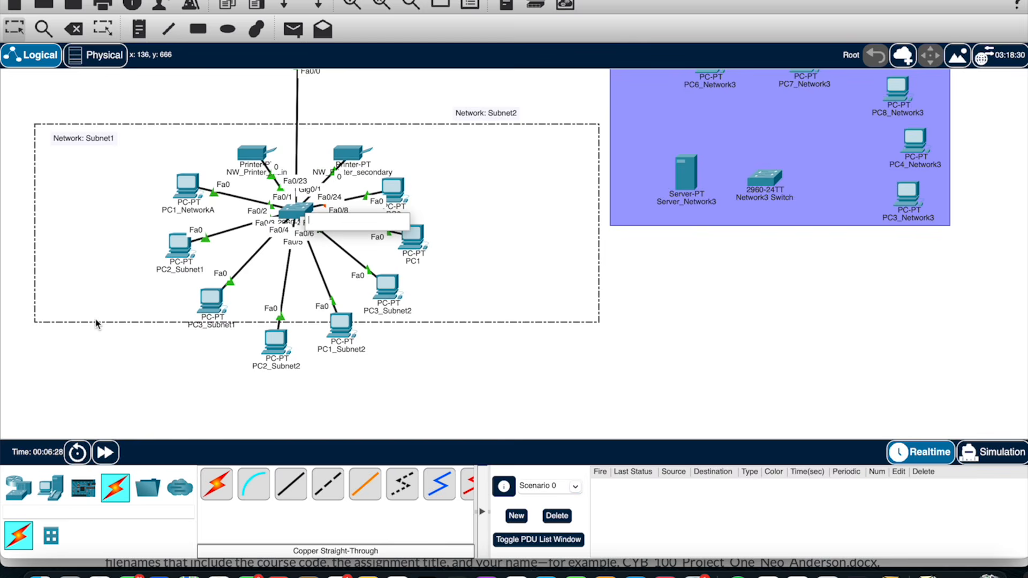
Rename PC2_Subnet1 as PC2_NetworkA, reusing the copied name with the number changed
{"action": "left_click", "coordinate": [165, 268]}
{"action": "key", "text": "ctrl+v"}
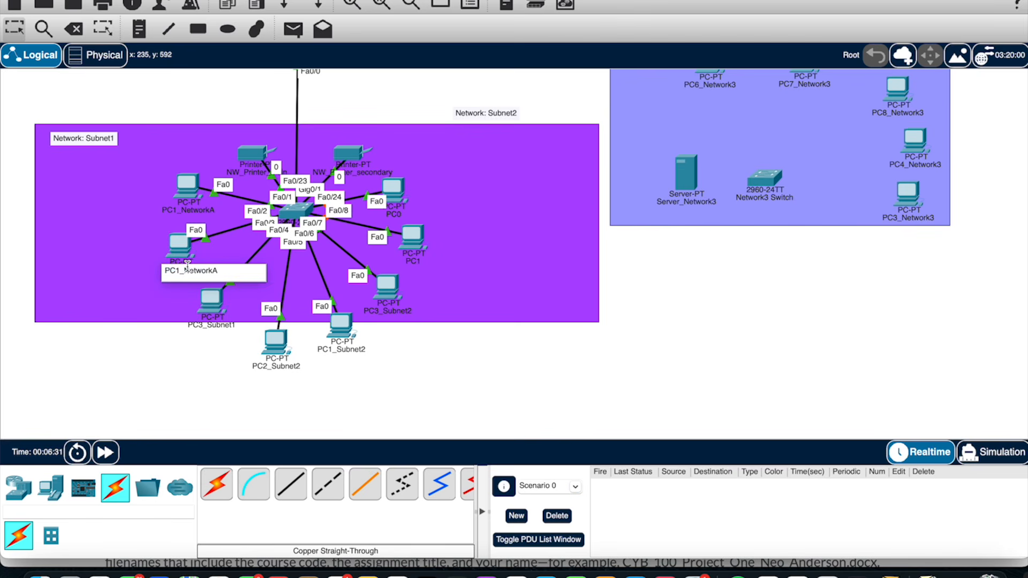
{"action": "left_click", "coordinate": [180, 271]}
{"action": "key", "text": "BackSpace"}
{"action": "type", "text": "2"}
Rename PC3_Subnet1 as PC3_NetworkA, reusing the copied name with the number changed
{"action": "left_click", "coordinate": [213, 327]}
{"action": "key", "text": "super+v"}
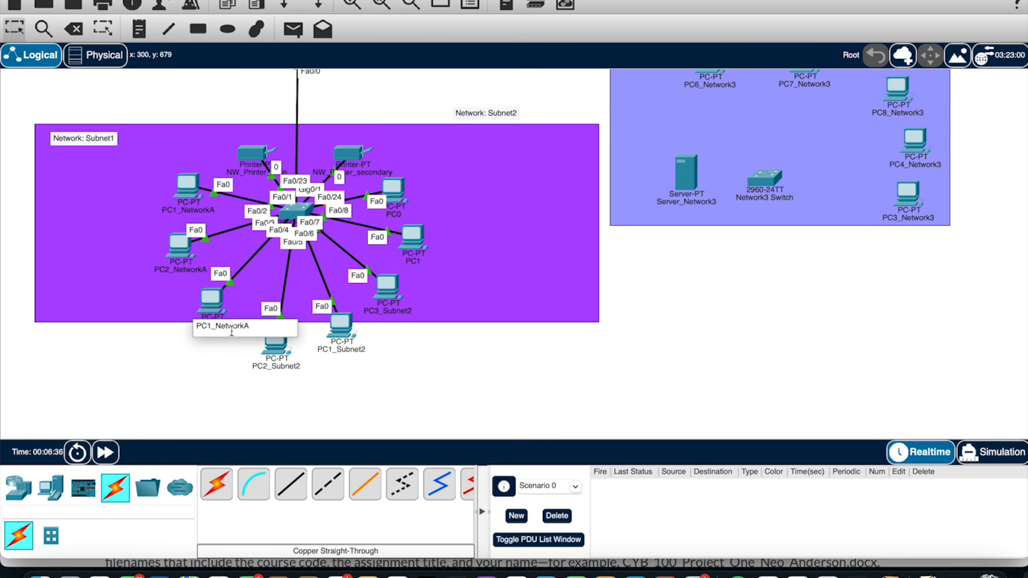
{"action": "left_click", "coordinate": [210, 330]}
{"action": "key", "text": "BackSpace"}
{"action": "type", "text": "3"}
Rename PC2_Subnet2 as PC4_NetworkA, reusing the copied name with the number changed
{"action": "left_click", "coordinate": [270, 367]}
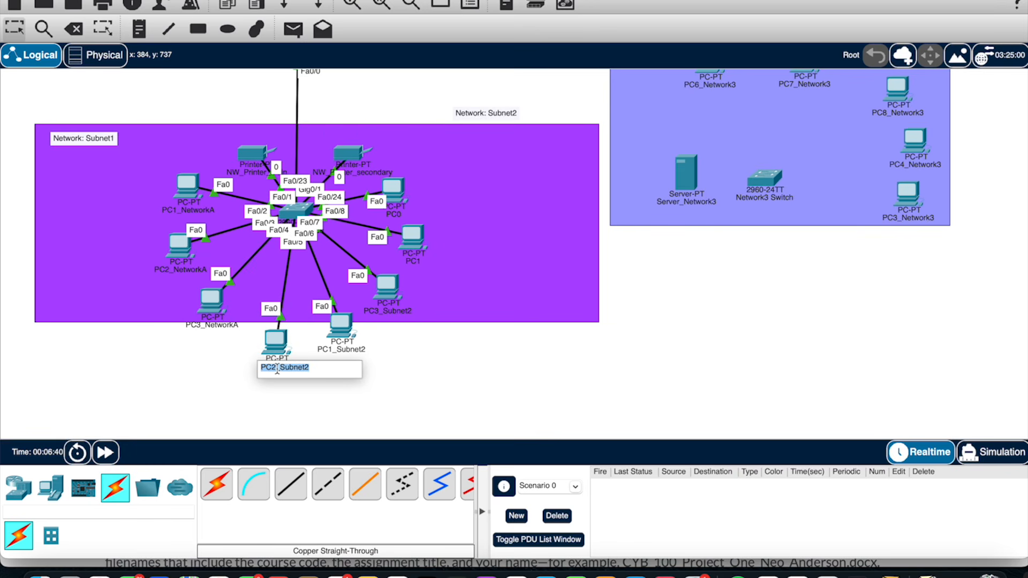
{"action": "key", "text": "super+v"}
{"action": "left_click", "coordinate": [273, 367]}
{"action": "key", "text": "BackSpace"}
{"action": "type", "text": "4"}
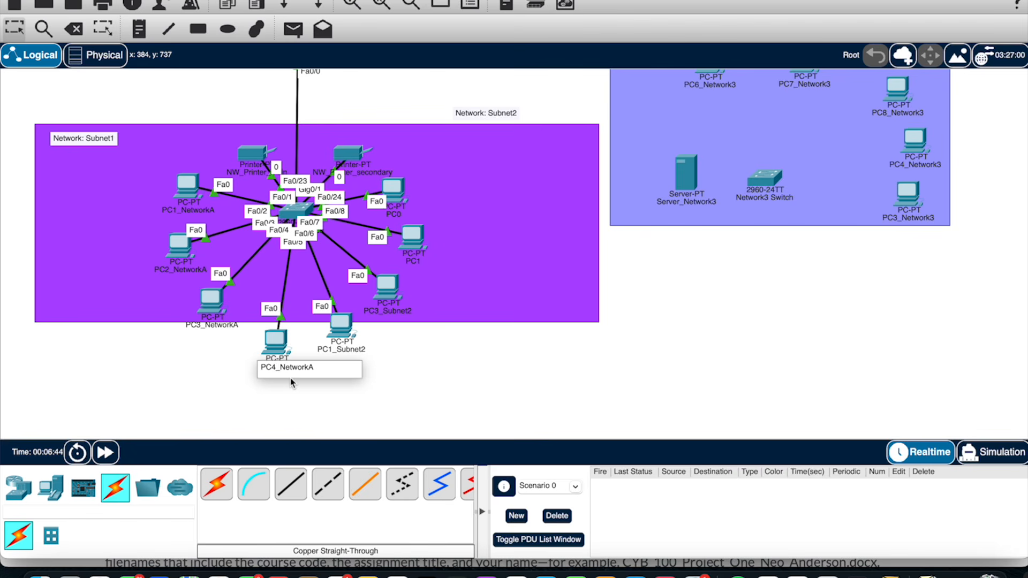
Rename PC1_Subnet2 as PC5_NetworkA, reusing the copied name with the number changed
{"action": "left_click", "coordinate": [348, 350]}
{"action": "left_click", "coordinate": [341, 352]}
{"action": "double_click", "coordinate": [341, 351]}
{"action": "key", "text": "ctrl+v"}
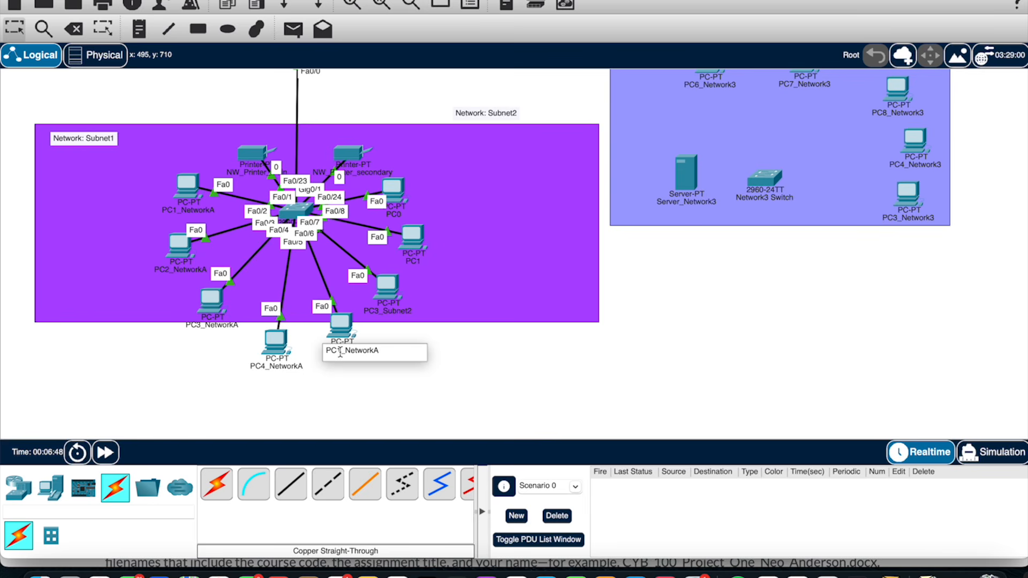
{"action": "left_click", "coordinate": [341, 351]}
{"action": "key", "text": "BackSpace"}
{"action": "type", "text": "5"}
Change only the number in PC3_Subnet2's name so that it reads PC6_Subnet2
{"action": "left_click", "coordinate": [377, 313]}
{"action": "left_click", "coordinate": [386, 312]}
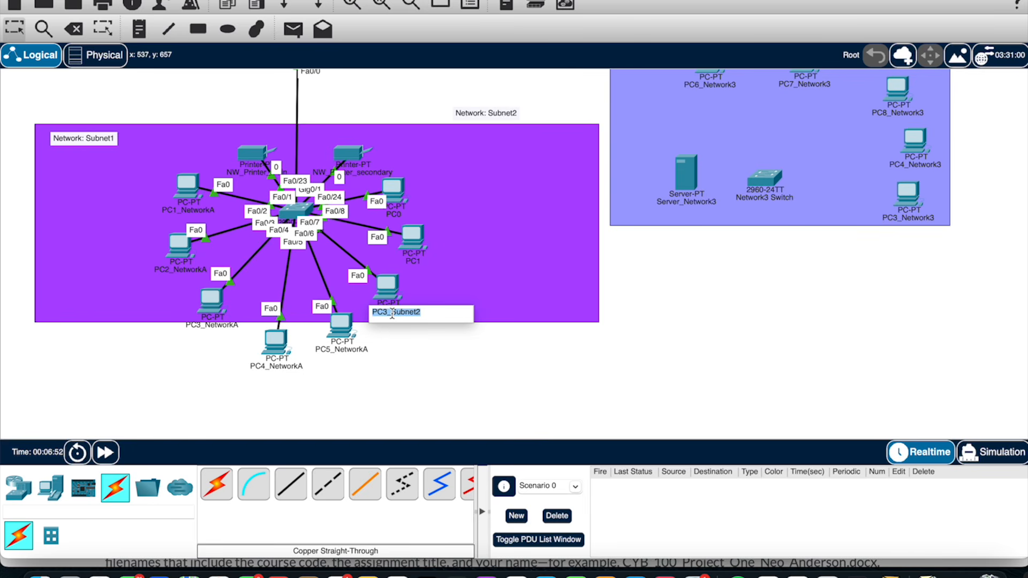
{"action": "key", "text": "BackSpace"}
{"action": "type", "text": "6"}
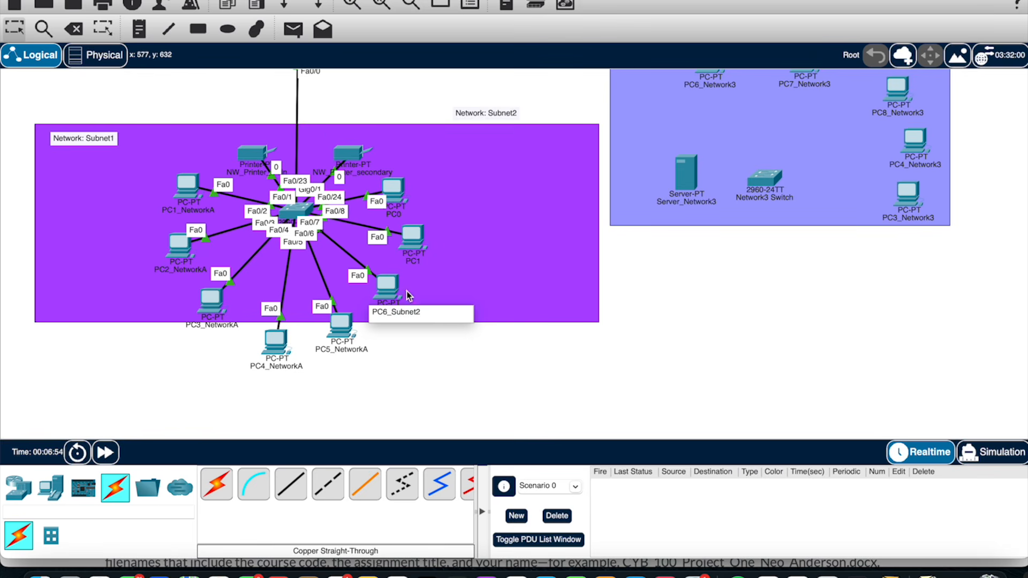
Rename PC1 as PC7_NetworkA, reusing the copied name with the number changed
{"action": "left_click", "coordinate": [419, 261]}
{"action": "key", "text": "ctrl+a"}
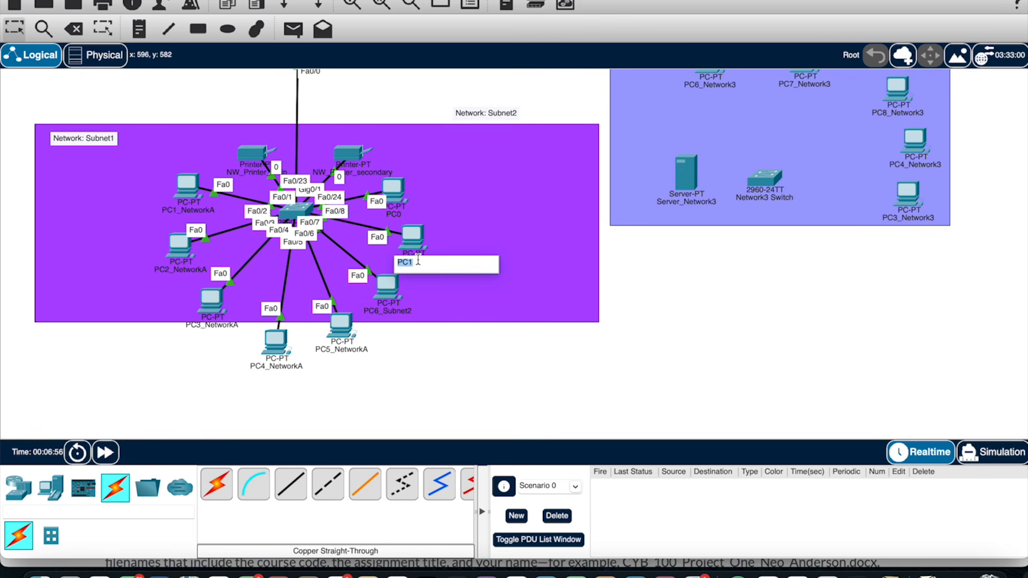
{"action": "key", "text": "ctrl+v"}
{"action": "left_click", "coordinate": [413, 262]}
{"action": "key", "text": "BackSpace"}
{"action": "type", "text": "7"}
Rename PC6_Subnet2 as PC6_NetworkA, reusing the copied name with the number changed
{"action": "double_click", "coordinate": [387, 313]}
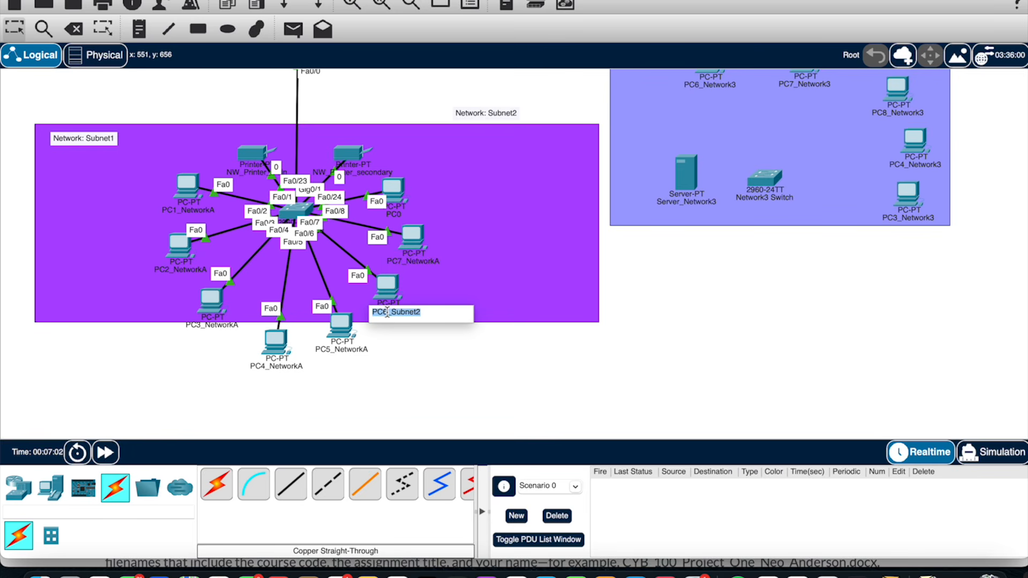
{"action": "key", "text": "ctrl+v"}
{"action": "key", "text": "BackSpace"}
{"action": "type", "text": "6"}
Rename PC0 as PC8_NetworkA, reusing the copied name with the number changed
{"action": "double_click", "coordinate": [394, 215]}
{"action": "key", "text": "ctrl+v"}
{"action": "left_click", "coordinate": [395, 215]}
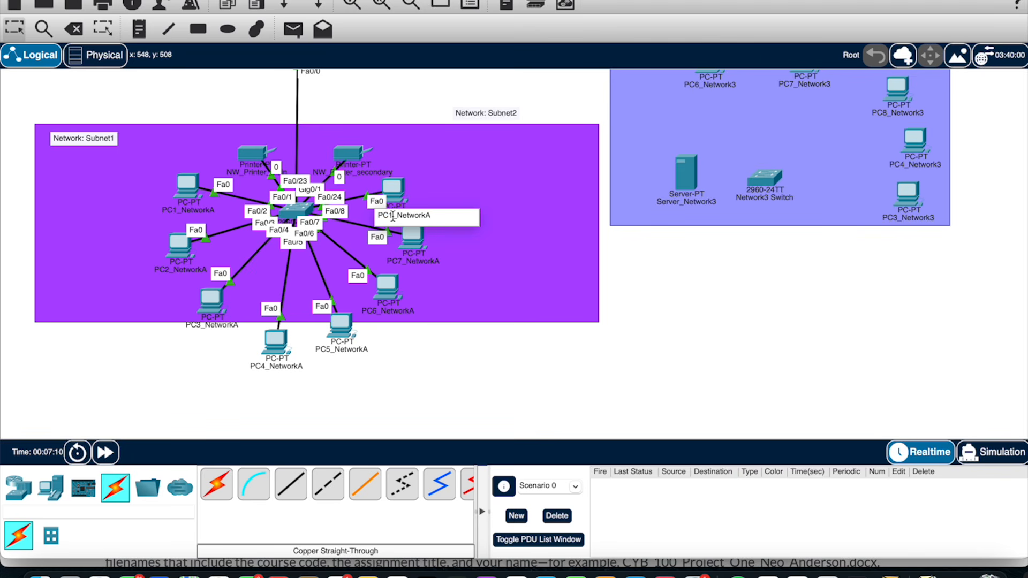
{"action": "key", "text": "BackSpace"}
{"action": "type", "text": "8"}
{"action": "left_click", "coordinate": [694, 316]}
Move the blue Network 3 background rectangle slightly down behind its devices
{"action": "scroll", "coordinate": [695, 316], "scroll_direction": "up", "scroll_amount": 3}
{"action": "scroll", "coordinate": [696, 316], "scroll_direction": "up", "scroll_amount": 3}
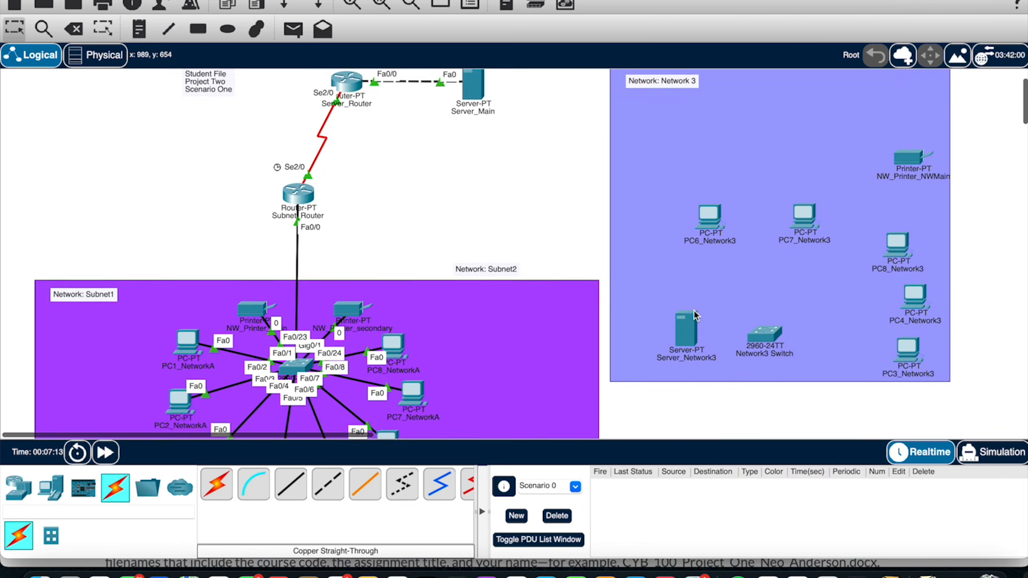
{"action": "left_click_drag", "start_coordinate": [688, 369], "coordinate": [691, 408]}
Resize the purple rectangle to be narrower and taller, and move it behind the NetworkA PCs and printers so it encloses them
{"action": "scroll", "coordinate": [691, 408], "scroll_direction": "down", "scroll_amount": 9}
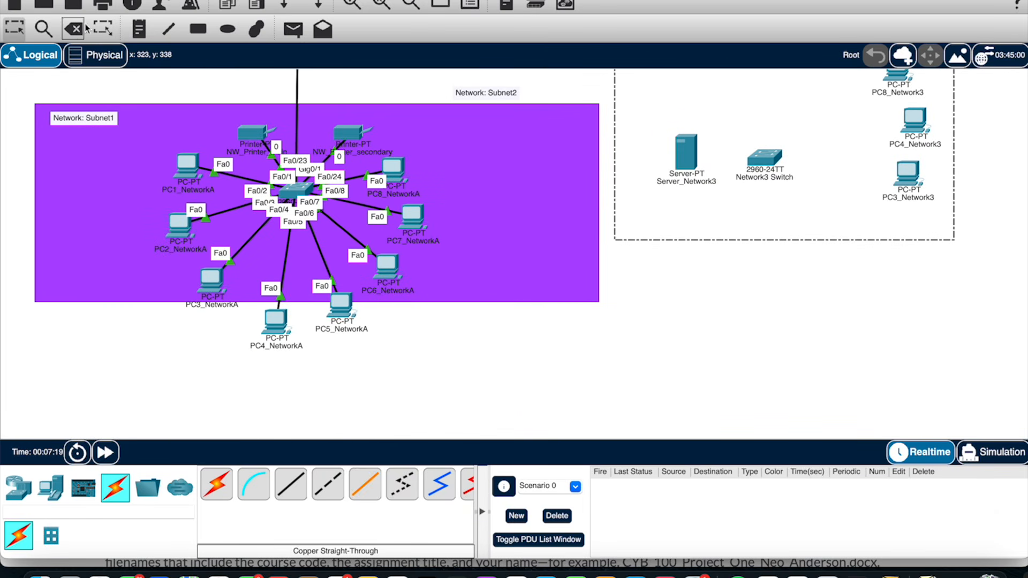
{"action": "left_click", "coordinate": [102, 28]}
{"action": "left_click_drag", "start_coordinate": [598, 301], "coordinate": [335, 375]}
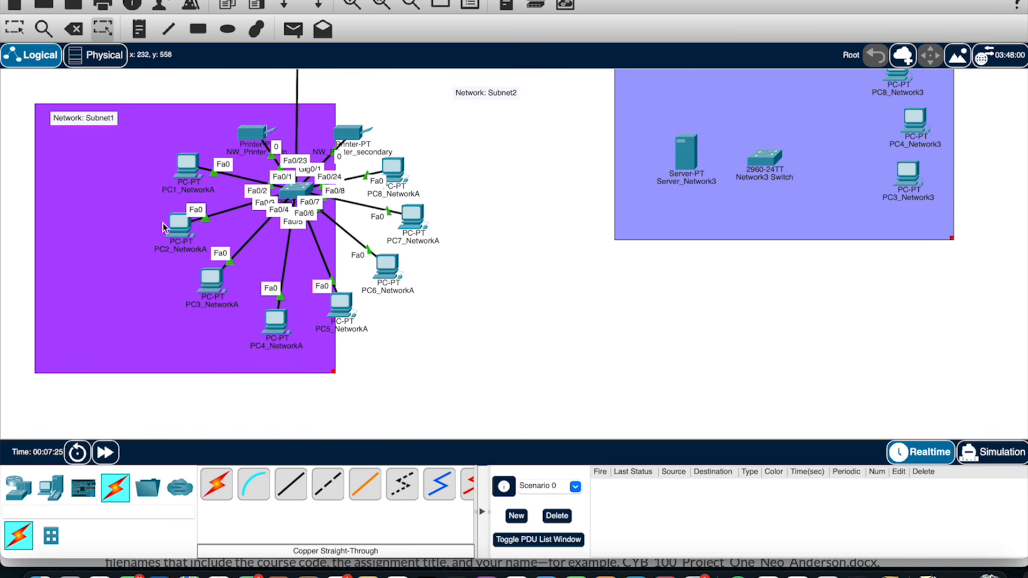
{"action": "left_click", "coordinate": [14, 29]}
{"action": "left_click_drag", "start_coordinate": [107, 209], "coordinate": [220, 217]}
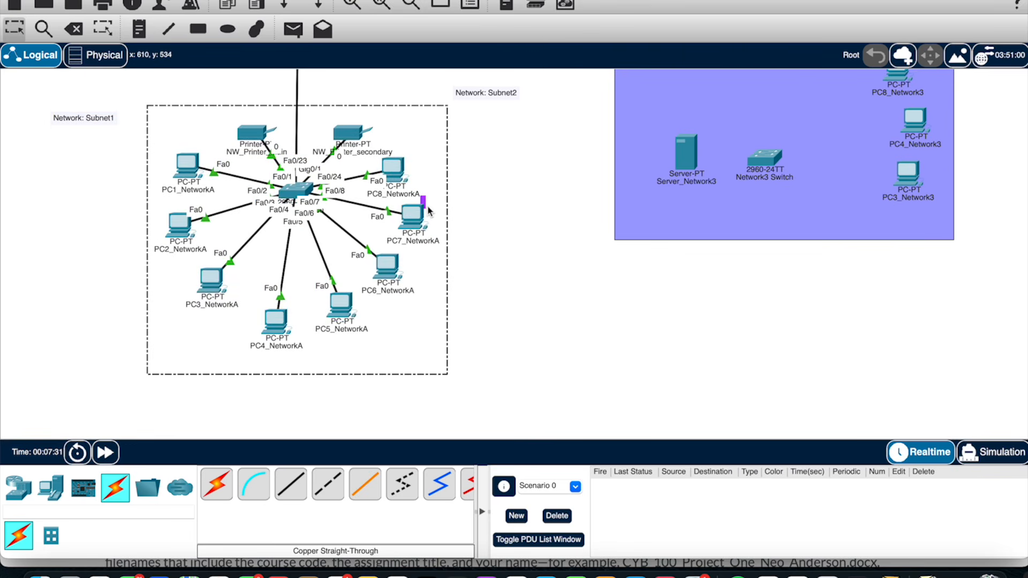
Shrink the blue Network 3 background rectangle in width and height from its lower-right corner
{"action": "scroll", "coordinate": [589, 190], "scroll_direction": "up", "scroll_amount": 3}
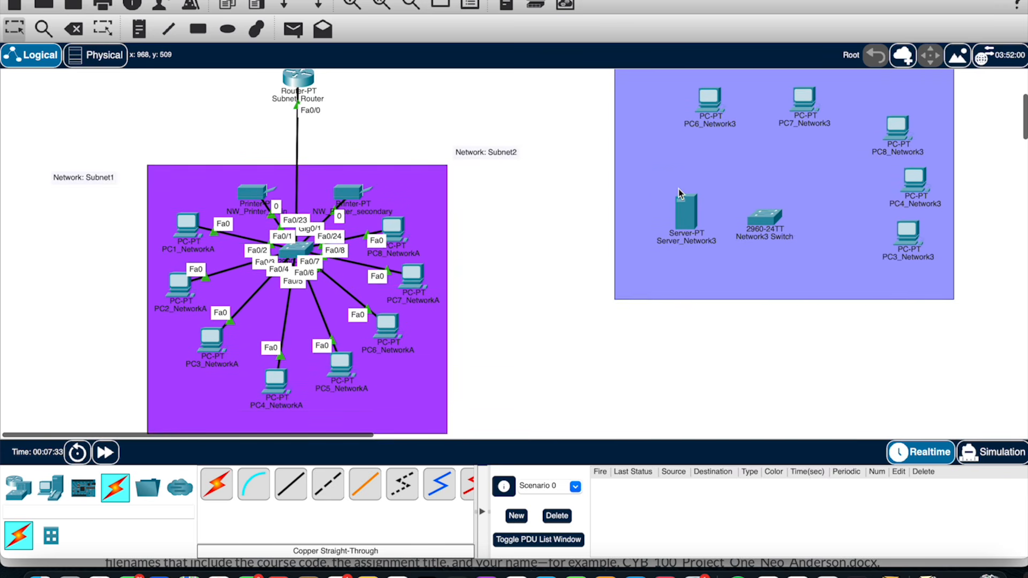
{"action": "scroll", "coordinate": [679, 193], "scroll_direction": "up", "scroll_amount": 3}
{"action": "scroll", "coordinate": [679, 193], "scroll_direction": "down", "scroll_amount": 3}
{"action": "left_click", "coordinate": [102, 29]}
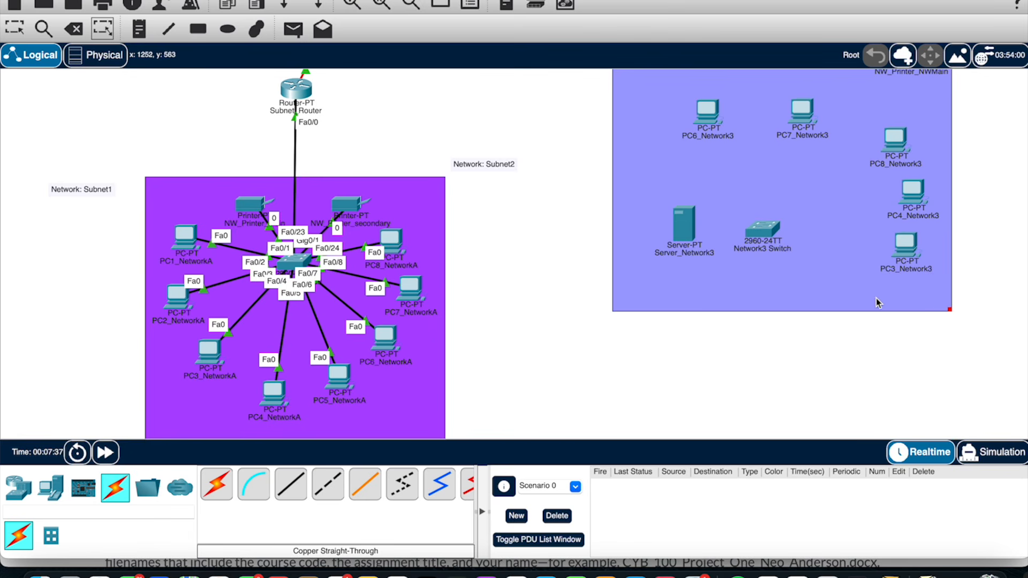
{"action": "left_click_drag", "start_coordinate": [951, 311], "coordinate": [907, 248]}
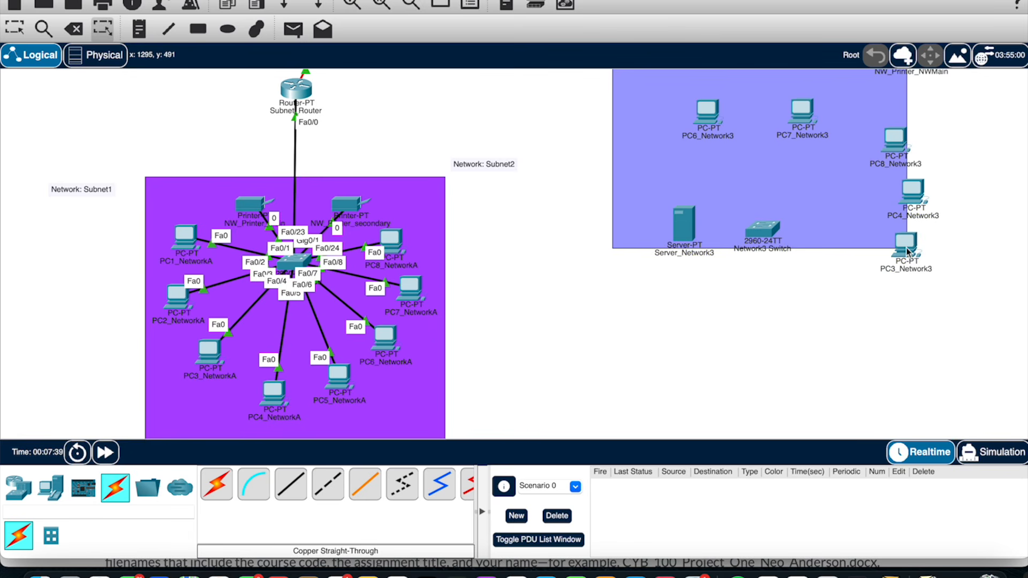
Move the blue Network 3 background rectangle directly beside the purple NetworkA rectangle, aligning their upper edges
{"action": "left_click", "coordinate": [14, 29]}
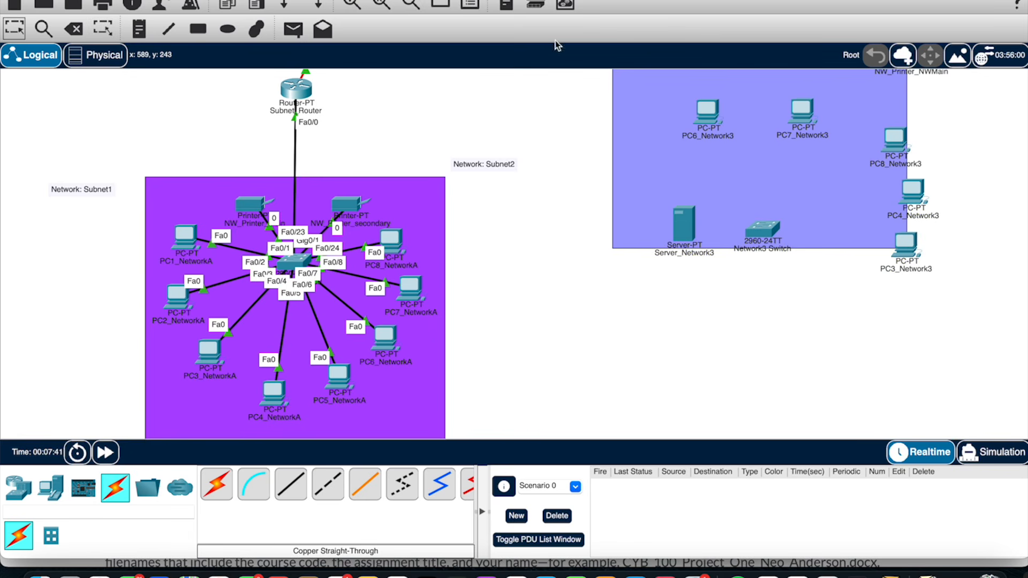
{"action": "left_click_drag", "start_coordinate": [650, 154], "coordinate": [487, 335]}
{"action": "scroll", "coordinate": [488, 333], "scroll_direction": "down", "scroll_amount": 2}
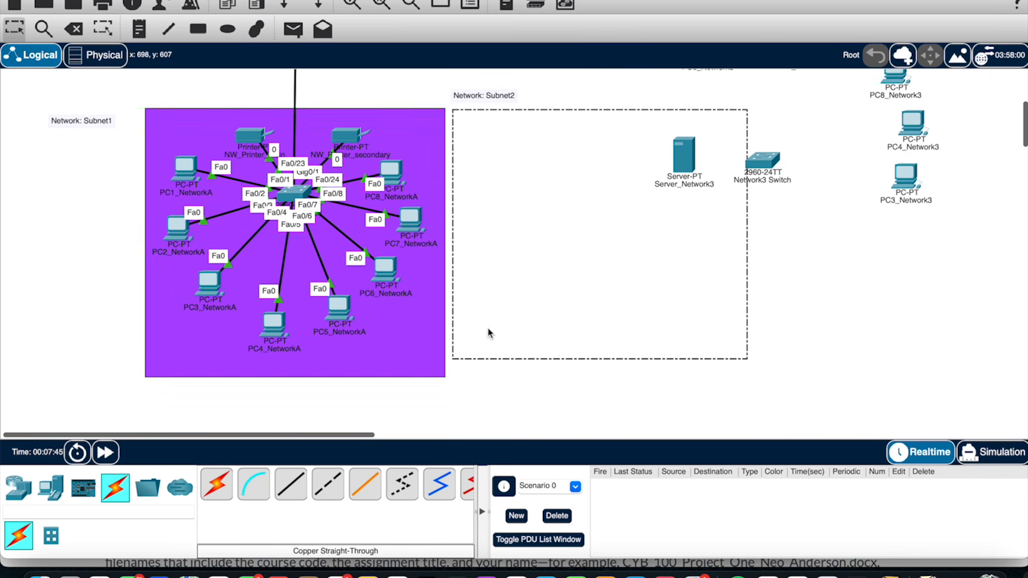
Stretch the blue rectangle downward so its height matches the purple NetworkA rectangle
{"action": "left_click", "coordinate": [102, 28]}
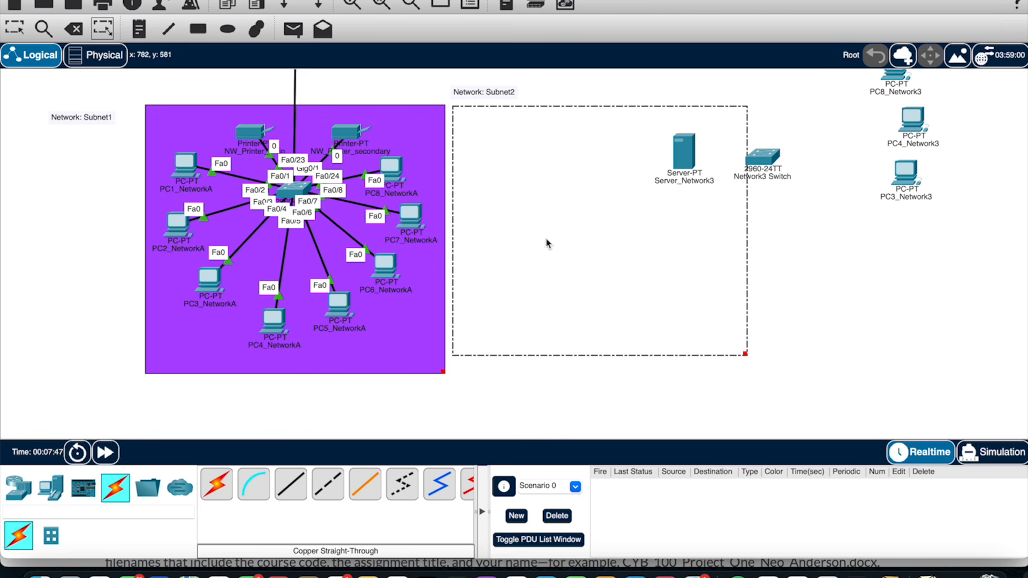
{"action": "left_click_drag", "start_coordinate": [746, 355], "coordinate": [746, 372]}
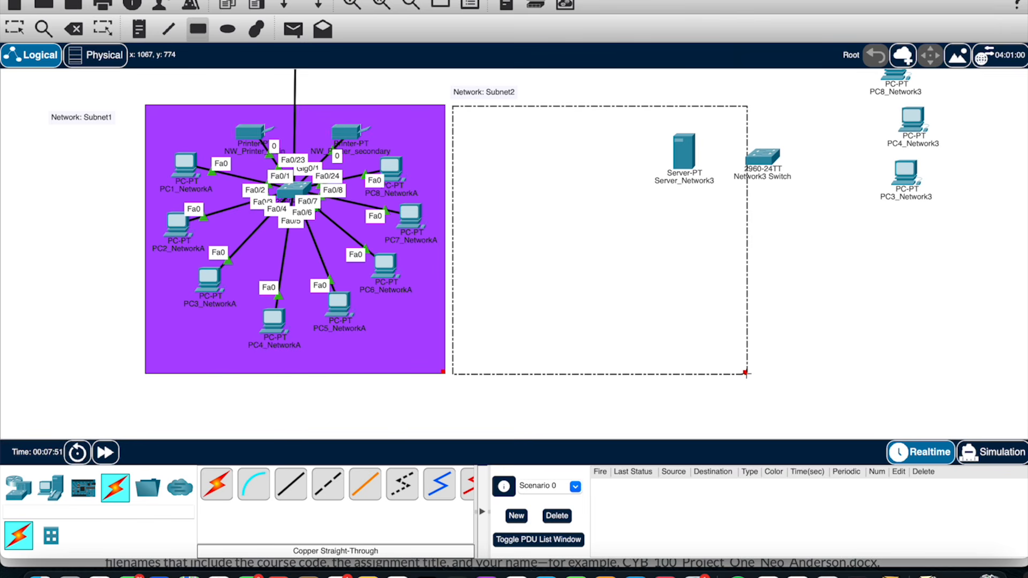
{"action": "left_click_drag", "start_coordinate": [747, 373], "coordinate": [745, 373]}
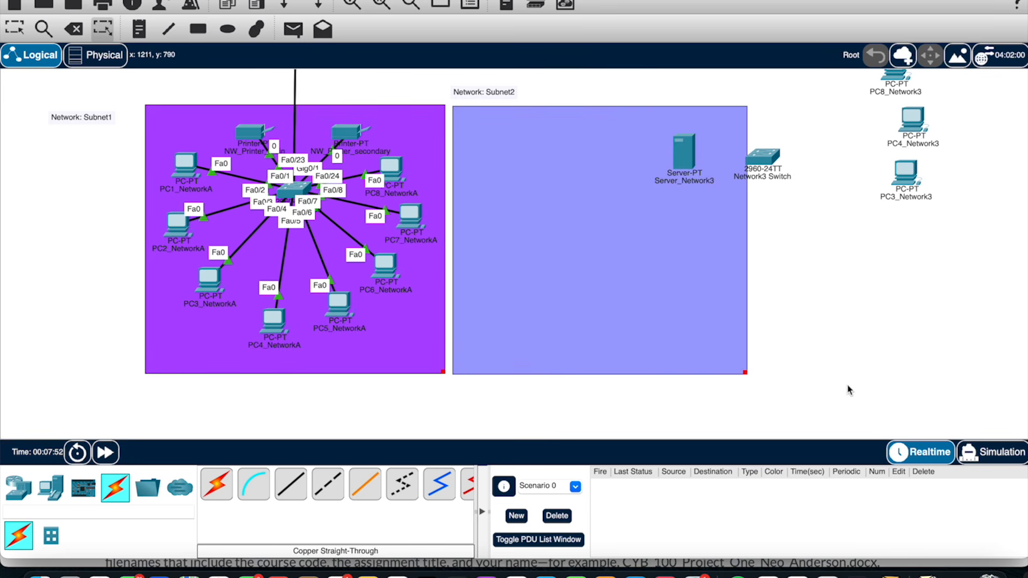
{"action": "scroll", "coordinate": [859, 363], "scroll_direction": "up", "scroll_amount": 1}
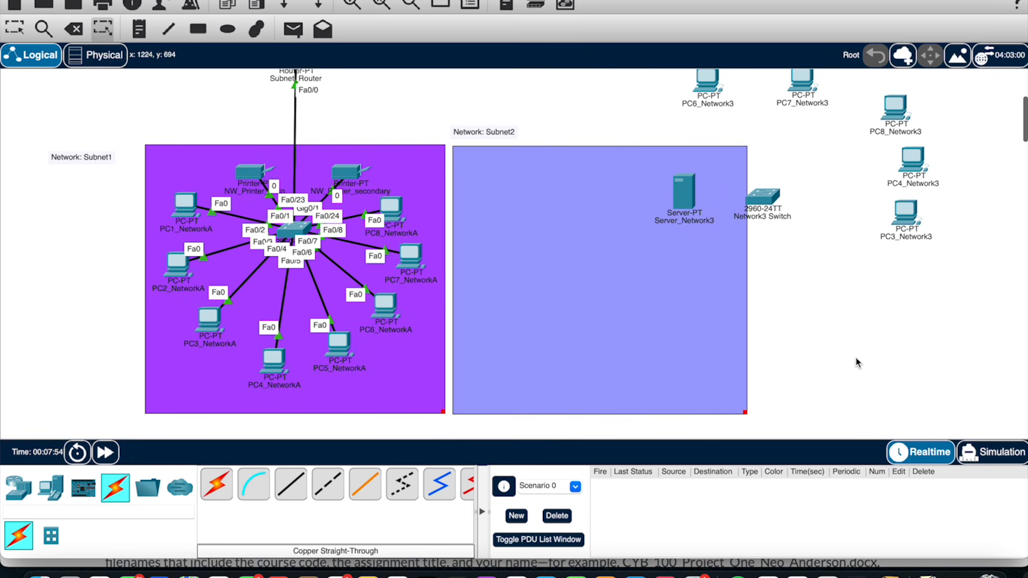
Clear all text from the "Network: Subnet2" label and change the "Network: Subnet1" label to "Network: A"
{"action": "left_click", "coordinate": [14, 26]}
{"action": "double_click", "coordinate": [470, 132]}
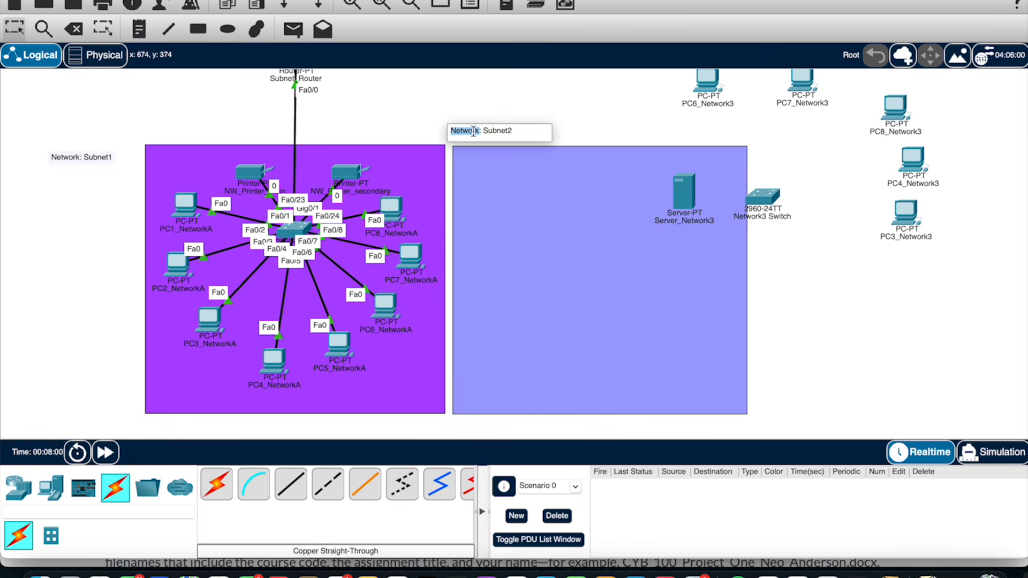
{"action": "double_click", "coordinate": [472, 137]}
{"action": "key", "text": "BackSpace"}
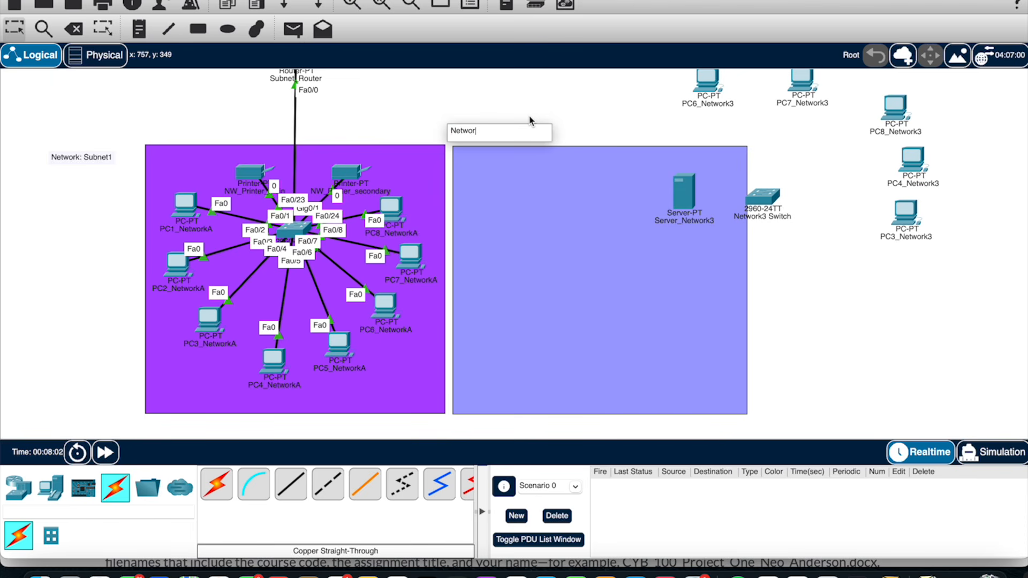
{"action": "double_click", "coordinate": [99, 155]}
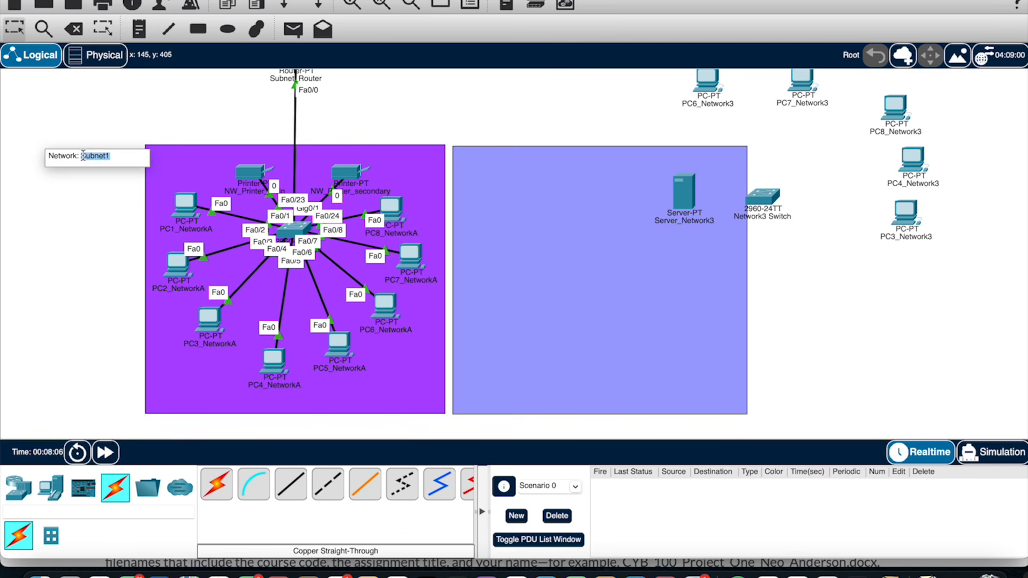
{"action": "left_click", "coordinate": [20, 119]}
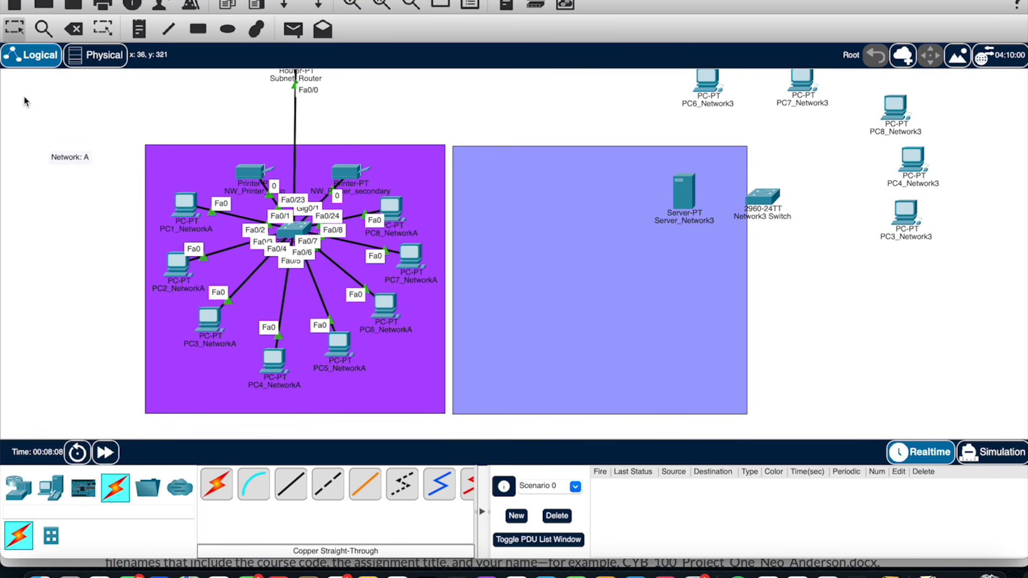
Move the "Network: A" and "Network: Network 3" labels into the upper-left corners of the purple and blue rectangles respectively
{"action": "left_click_drag", "start_coordinate": [62, 163], "coordinate": [166, 158]}
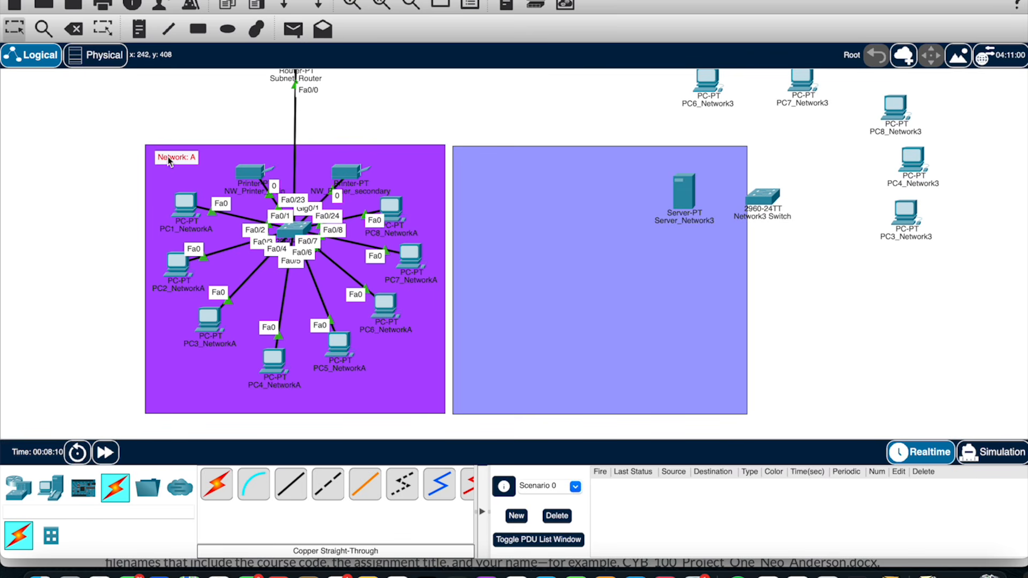
{"action": "scroll", "coordinate": [683, 142], "scroll_direction": "up", "scroll_amount": 5}
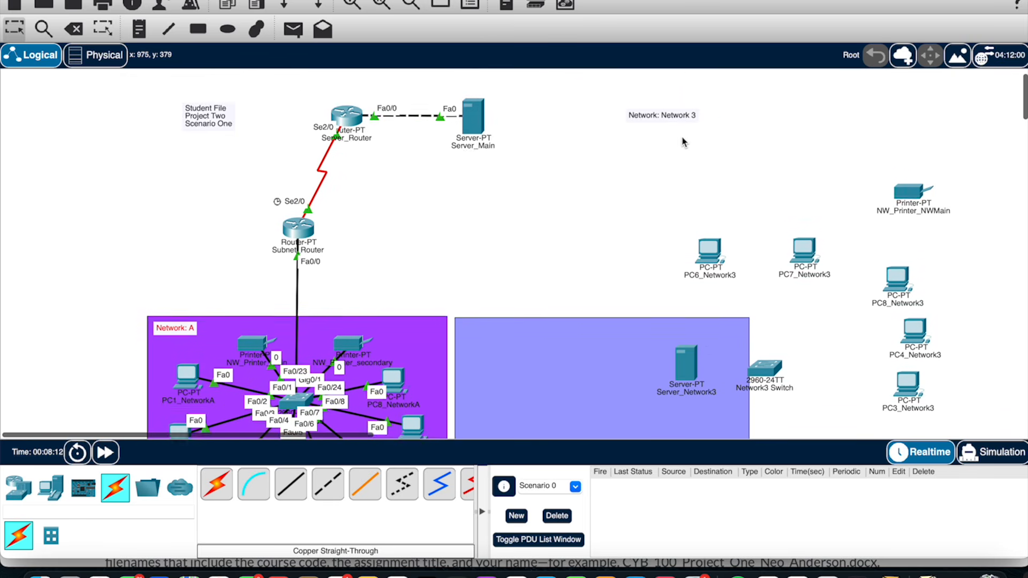
{"action": "left_click_drag", "start_coordinate": [660, 96], "coordinate": [499, 313]}
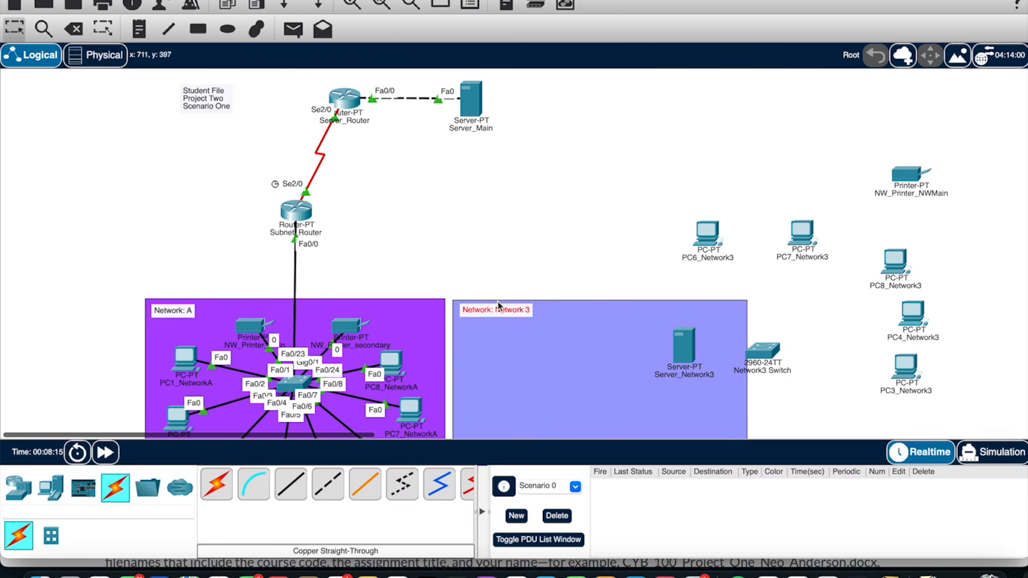
Place Server_Network3 near the blue rectangle's upper middle, Network3 Switch below it at the center, and NW_Printer_NWMain beside the server
{"action": "scroll", "coordinate": [620, 222], "scroll_direction": "down", "scroll_amount": 6}
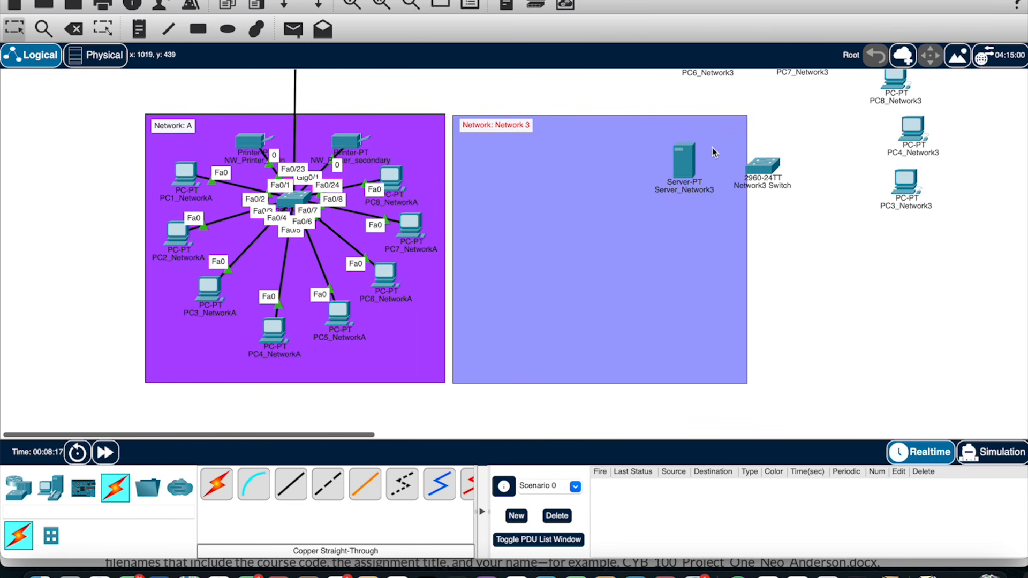
{"action": "left_click_drag", "start_coordinate": [680, 169], "coordinate": [585, 159]}
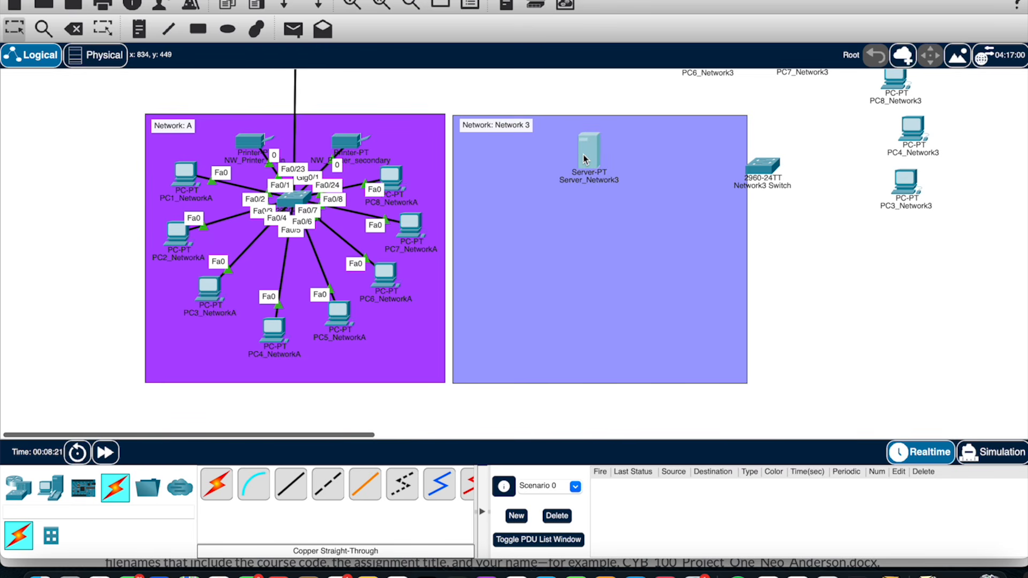
{"action": "left_click_drag", "start_coordinate": [777, 170], "coordinate": [599, 273]}
{"action": "scroll", "coordinate": [857, 155], "scroll_direction": "up", "scroll_amount": 5}
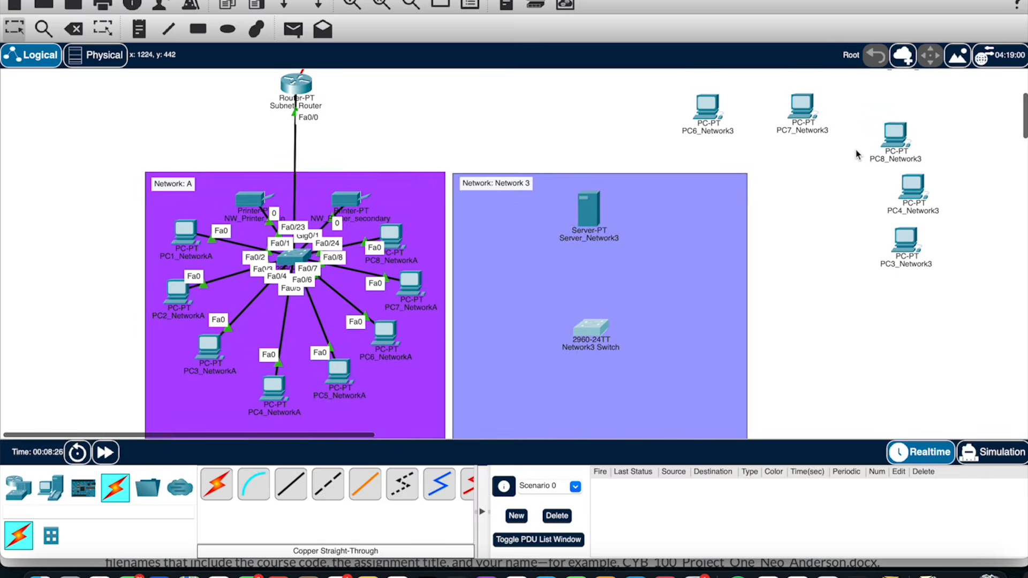
{"action": "left_click_drag", "start_coordinate": [900, 109], "coordinate": [676, 278]}
Move PC3, PC4, PC8, PC7 and PC6 of Network3 into the blue rectangle, arranging them in an arc around Network3 Switch
{"action": "scroll", "coordinate": [675, 277], "scroll_direction": "down", "scroll_amount": 3}
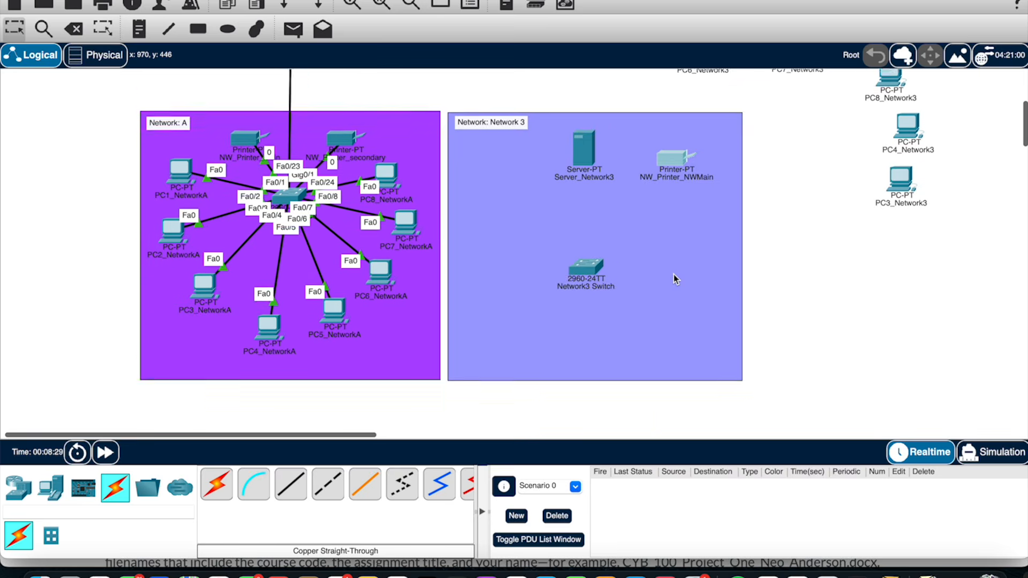
{"action": "left_click_drag", "start_coordinate": [900, 235], "coordinate": [503, 264]}
{"action": "left_click_drag", "start_coordinate": [904, 176], "coordinate": [496, 339]}
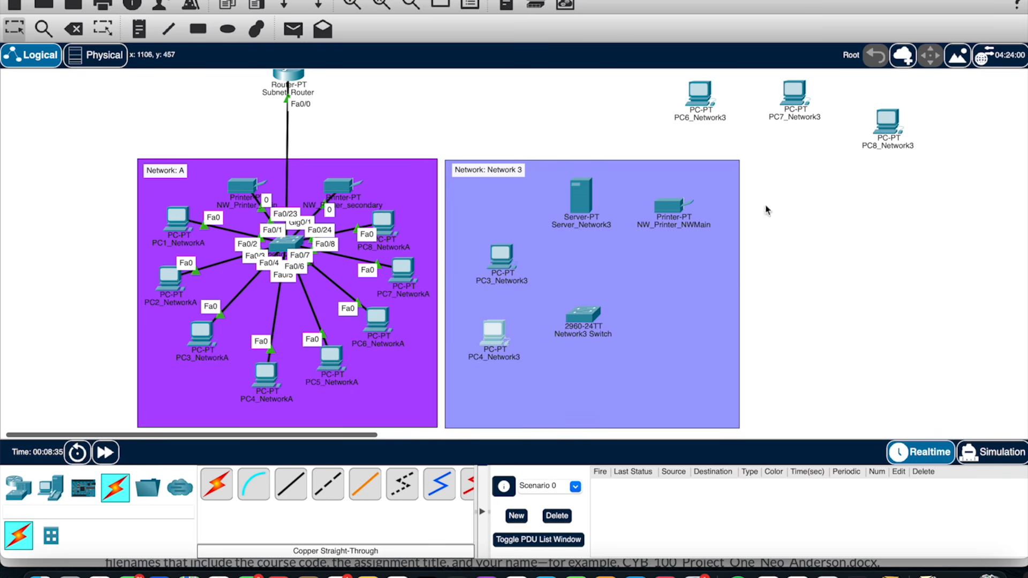
{"action": "left_click_drag", "start_coordinate": [881, 127], "coordinate": [578, 390]}
{"action": "left_click_drag", "start_coordinate": [793, 96], "coordinate": [657, 364]}
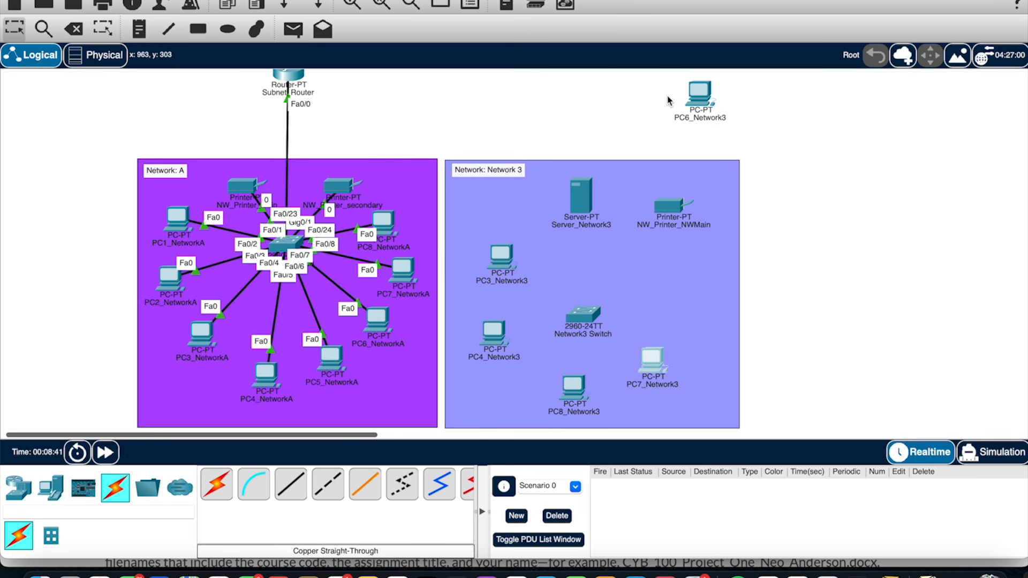
{"action": "left_click_drag", "start_coordinate": [696, 98], "coordinate": [676, 306]}
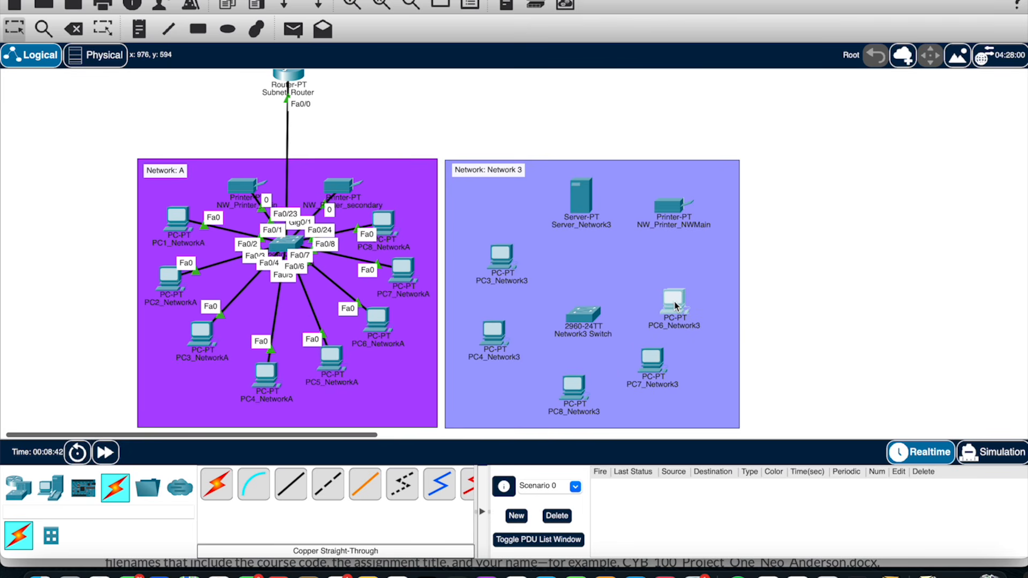
Even out the ring around Network3 Switch by moving NW_Printer_NWMain closer to it and shifting PC3_Network3 and PC4_Network3 slightly down
{"action": "left_click_drag", "start_coordinate": [666, 215], "coordinate": [639, 255]}
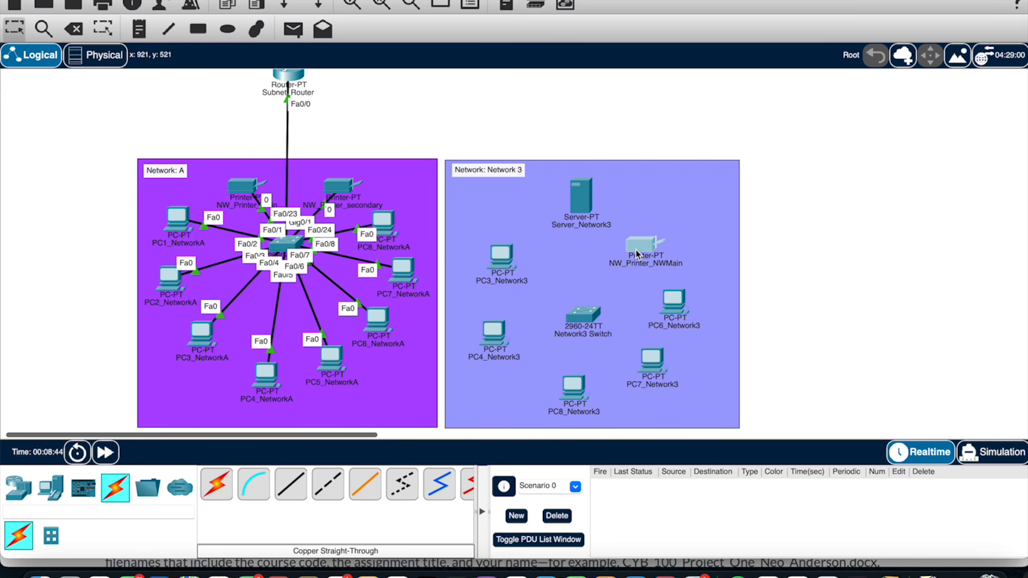
{"action": "left_click_drag", "start_coordinate": [497, 272], "coordinate": [499, 282]}
{"action": "left_click", "coordinate": [499, 353]}
{"action": "left_click_drag", "start_coordinate": [498, 353], "coordinate": [495, 362]}
{"action": "left_click_drag", "start_coordinate": [505, 273], "coordinate": [500, 289]}
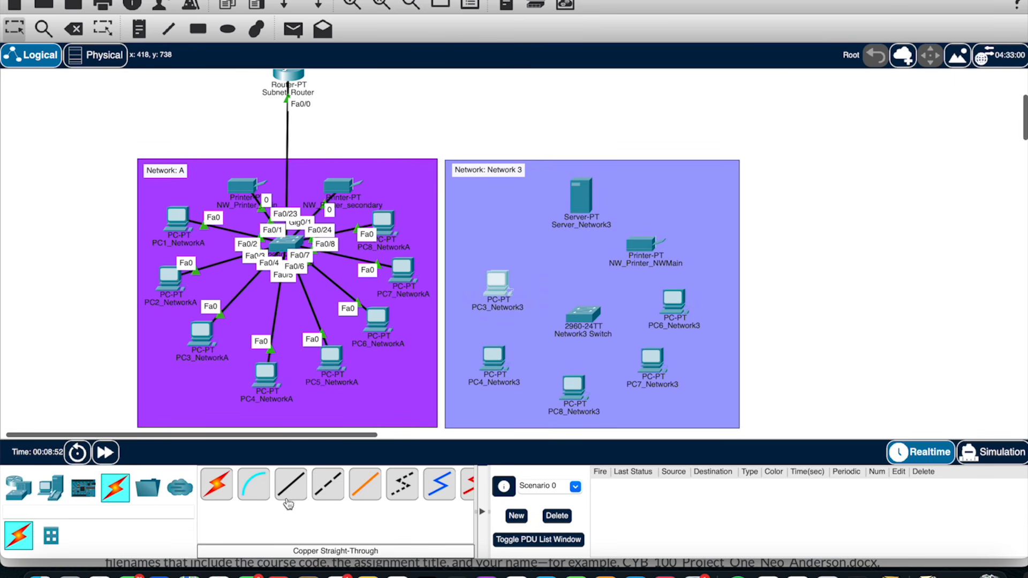
Connect PC3_Network3 FastEthernet0 to Network3 Switch FastEthernet0/1 with a copper straight-through cable
{"action": "left_click", "coordinate": [290, 485]}
{"action": "left_click", "coordinate": [506, 286]}
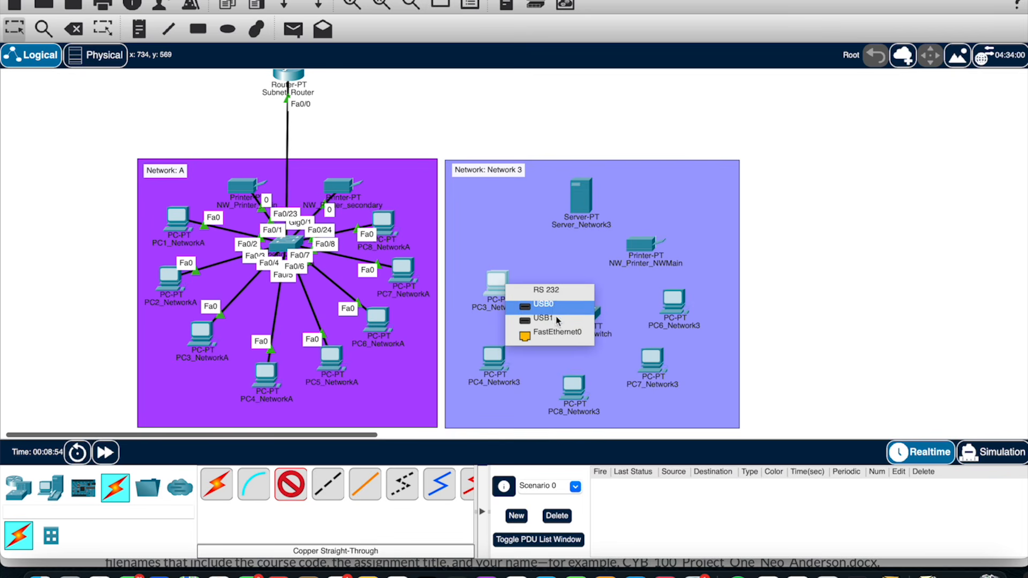
{"action": "left_click", "coordinate": [530, 333]}
{"action": "left_click", "coordinate": [585, 312]}
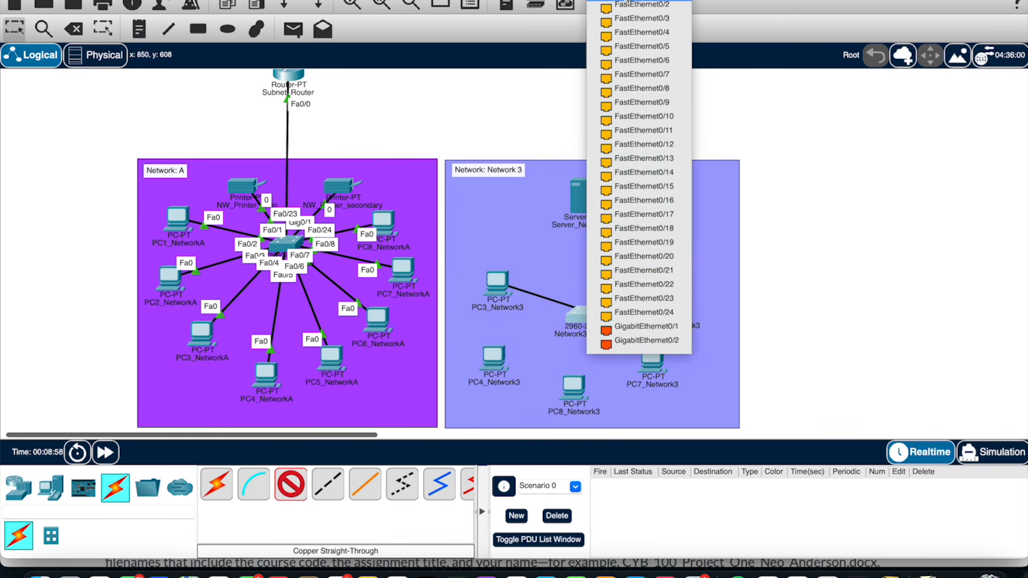
{"action": "left_click", "coordinate": [628, 2]}
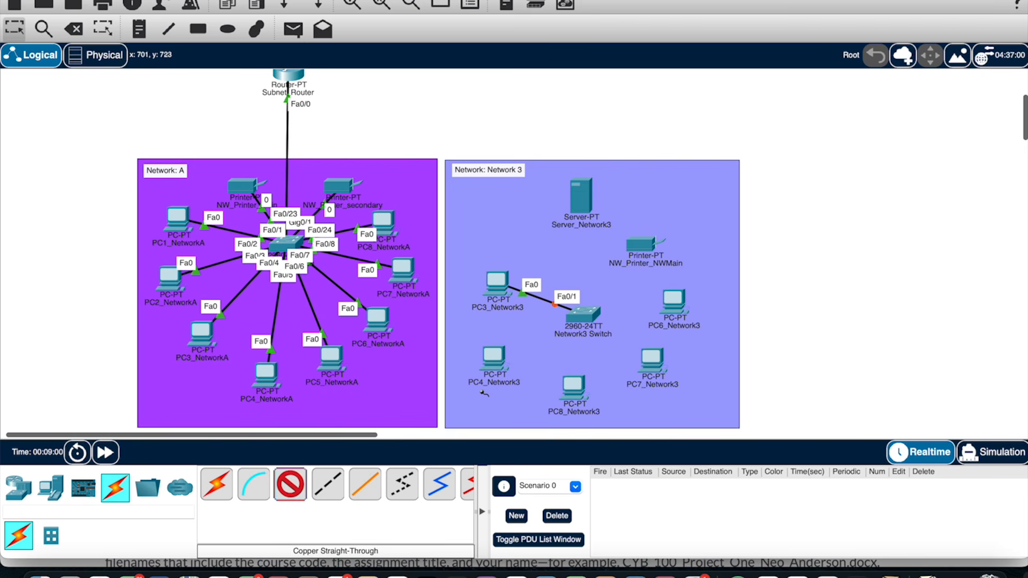
Connect PC4_Network3 FastEthernet0 to Network3 Switch FastEthernet0/2 with a copper straight-through cable
{"action": "left_click", "coordinate": [493, 356]}
{"action": "left_click", "coordinate": [533, 400]}
{"action": "left_click", "coordinate": [584, 320]}
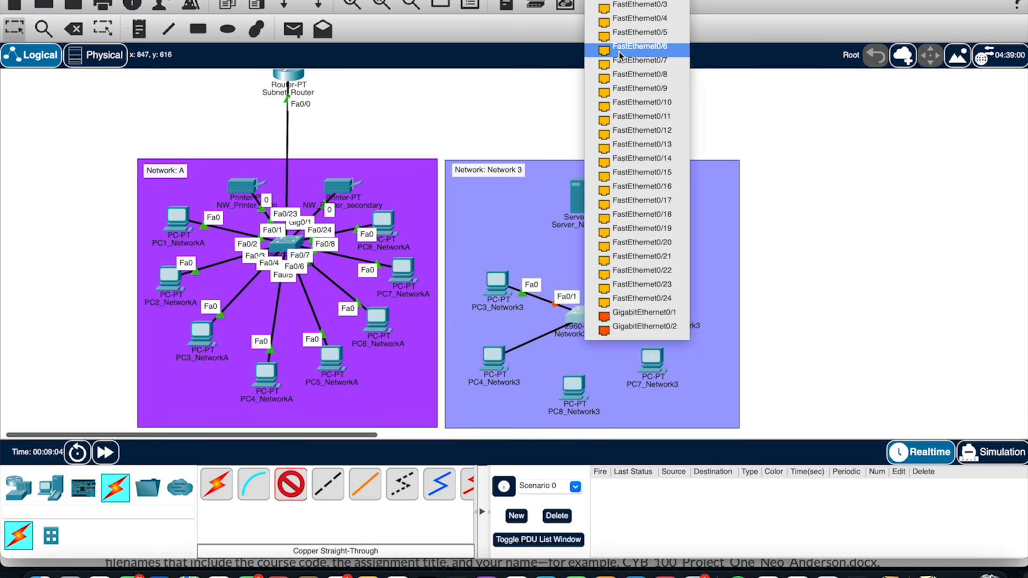
{"action": "left_click", "coordinate": [622, 0]}
Connect PC8_Network3 FastEthernet0 to Network3 Switch FastEthernet0/3 with a copper straight-through cable
{"action": "left_click", "coordinate": [279, 477]}
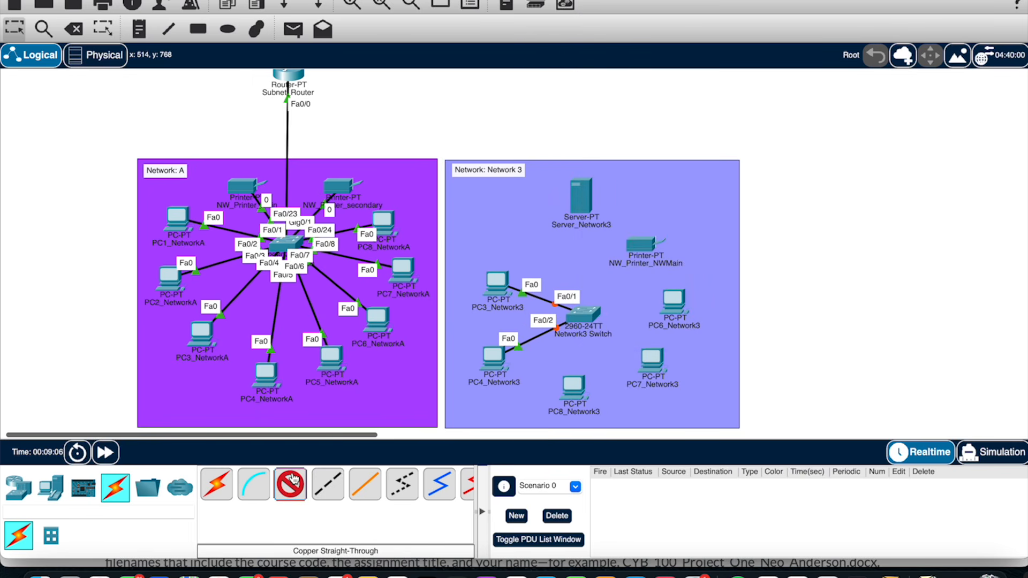
{"action": "left_click", "coordinate": [569, 392]}
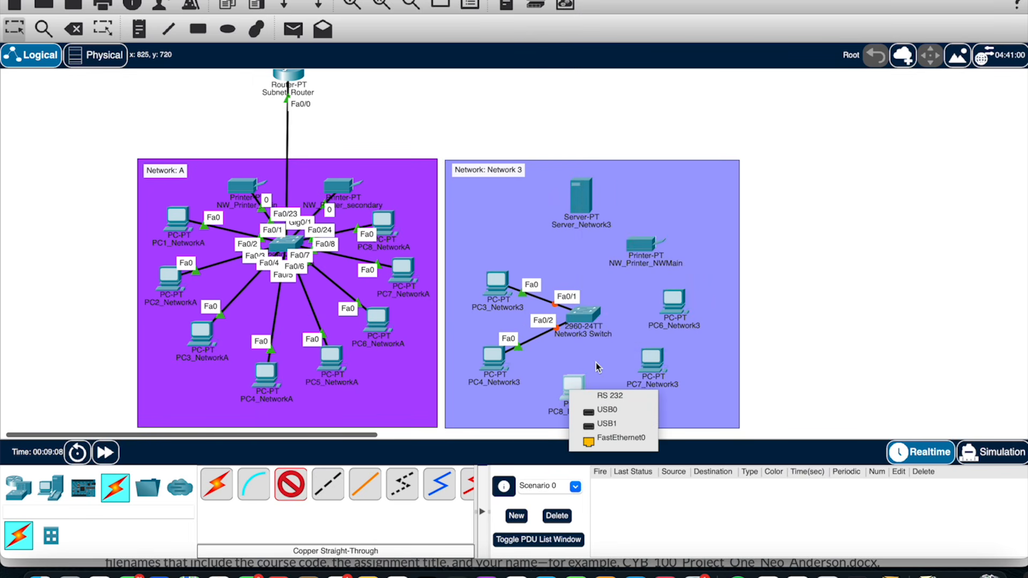
{"action": "left_click", "coordinate": [624, 438]}
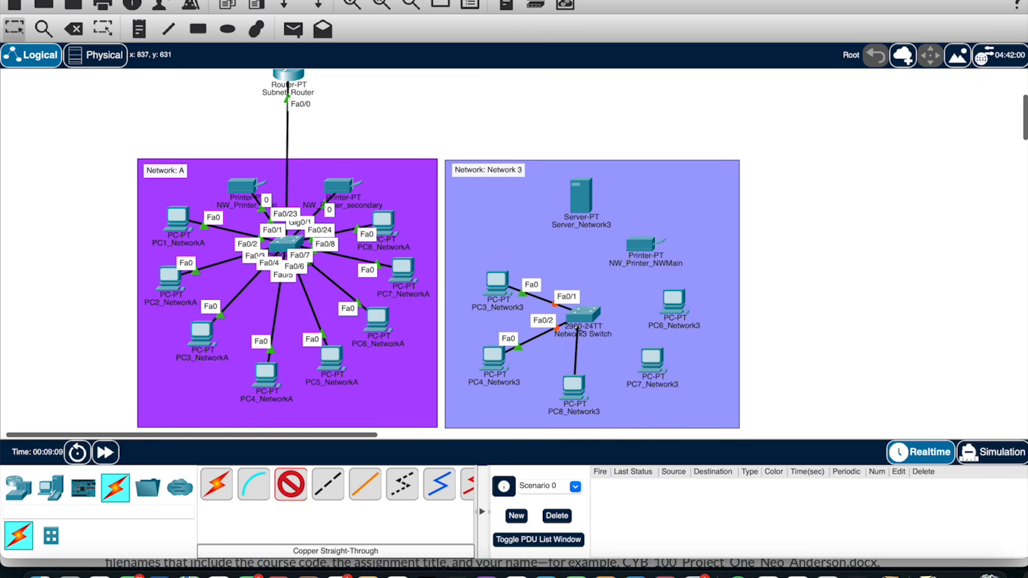
{"action": "left_click", "coordinate": [582, 320]}
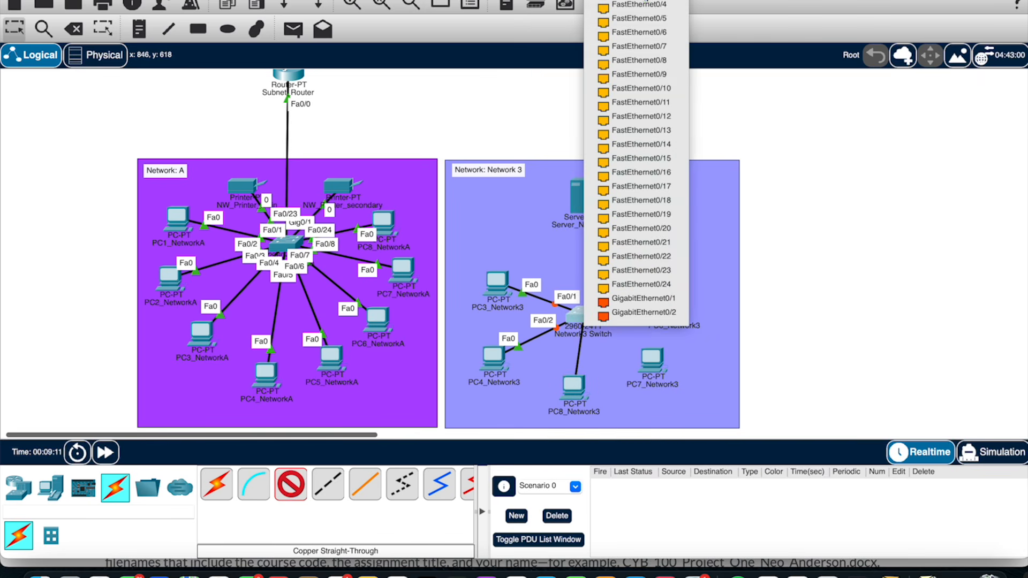
{"action": "left_click", "coordinate": [645, 1]}
Connect PC7_Network3 FastEthernet0 to Network3 Switch FastEthernet0/4 with a copper straight-through cable
{"action": "left_click", "coordinate": [292, 482]}
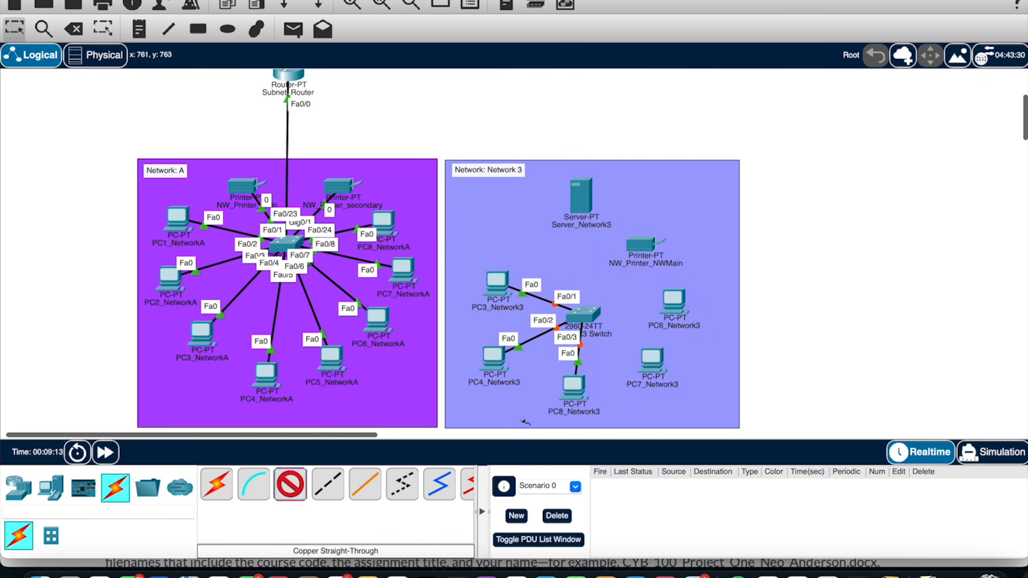
{"action": "left_click", "coordinate": [647, 348]}
{"action": "left_click", "coordinate": [698, 406]}
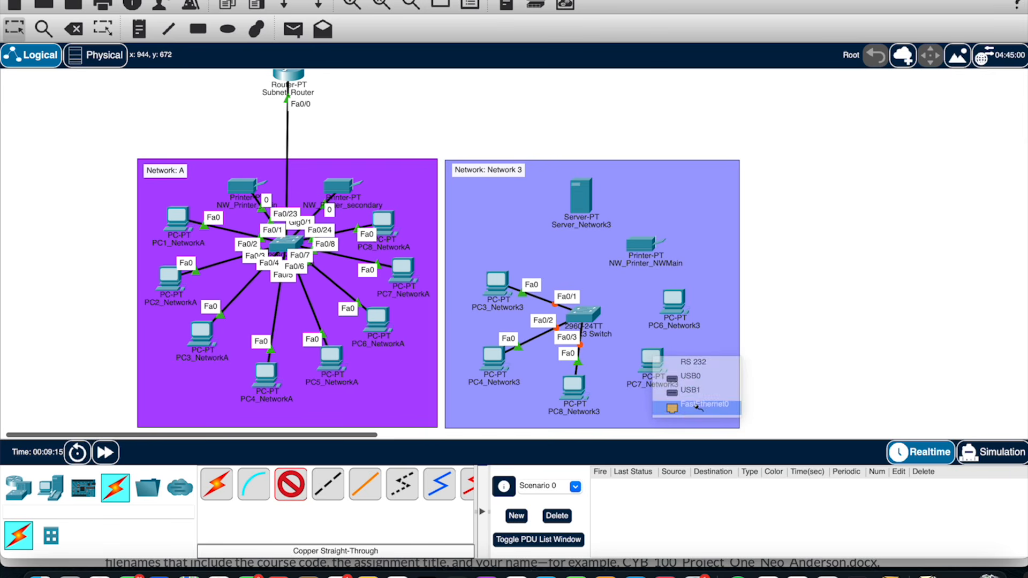
{"action": "left_click", "coordinate": [587, 316]}
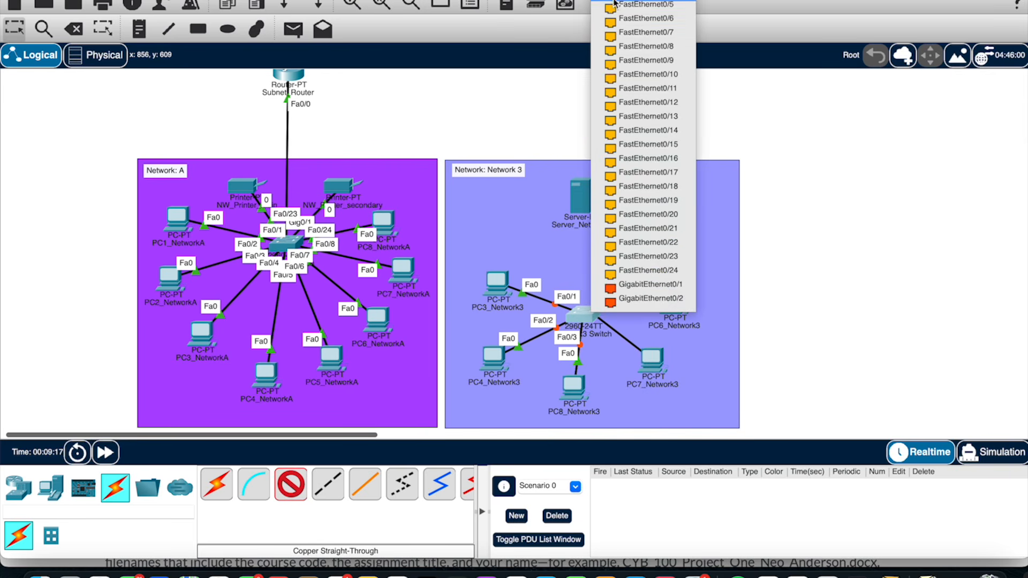
{"action": "left_click", "coordinate": [616, 1]}
Connect PC6_Network3 FastEthernet0 to Network3 Switch FastEthernet0/5 with a copper straight-through cable
{"action": "left_click", "coordinate": [290, 489]}
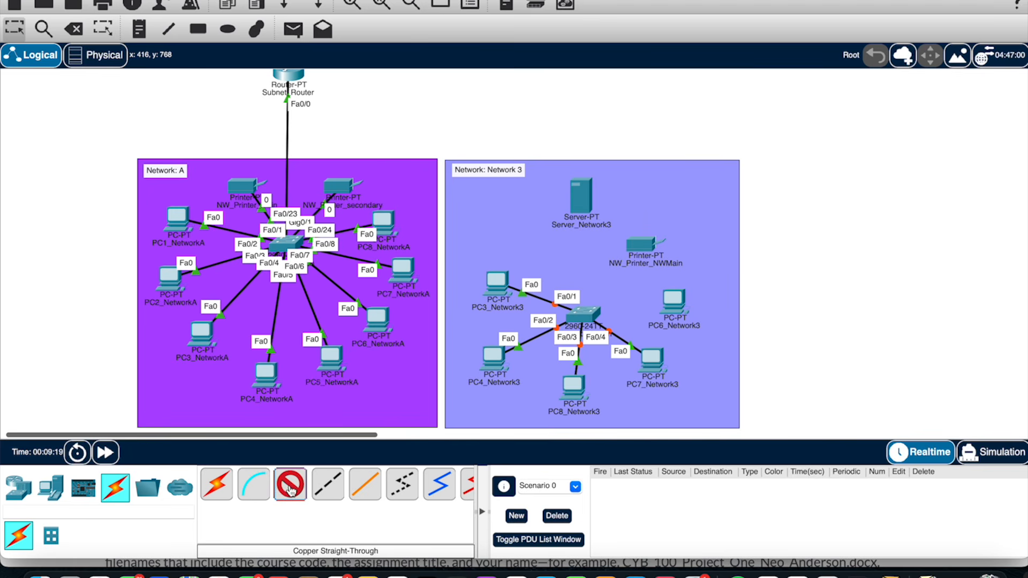
{"action": "left_click", "coordinate": [676, 304]}
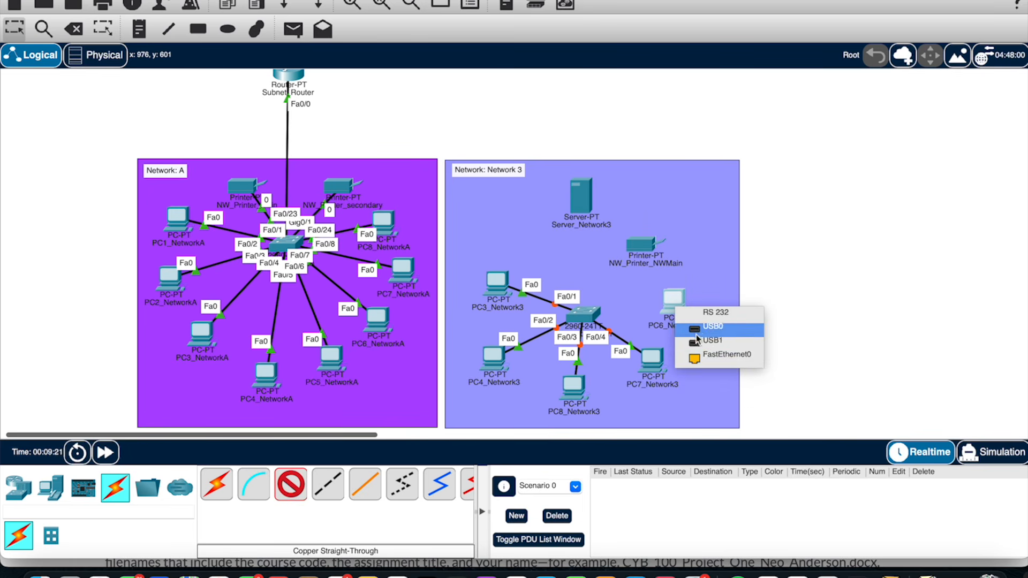
{"action": "left_click", "coordinate": [720, 354]}
{"action": "left_click", "coordinate": [579, 319]}
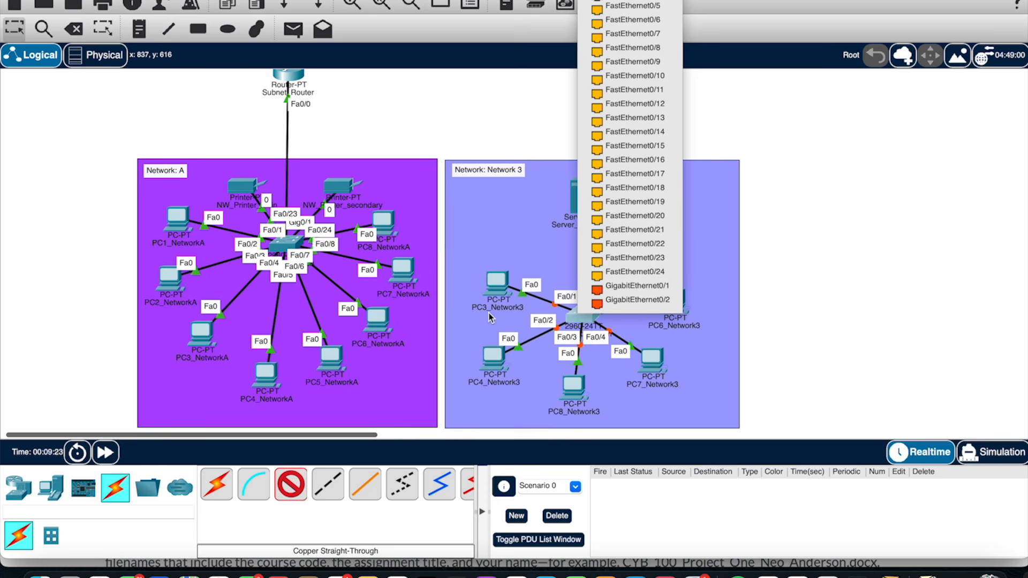
{"action": "left_click", "coordinate": [637, 6]}
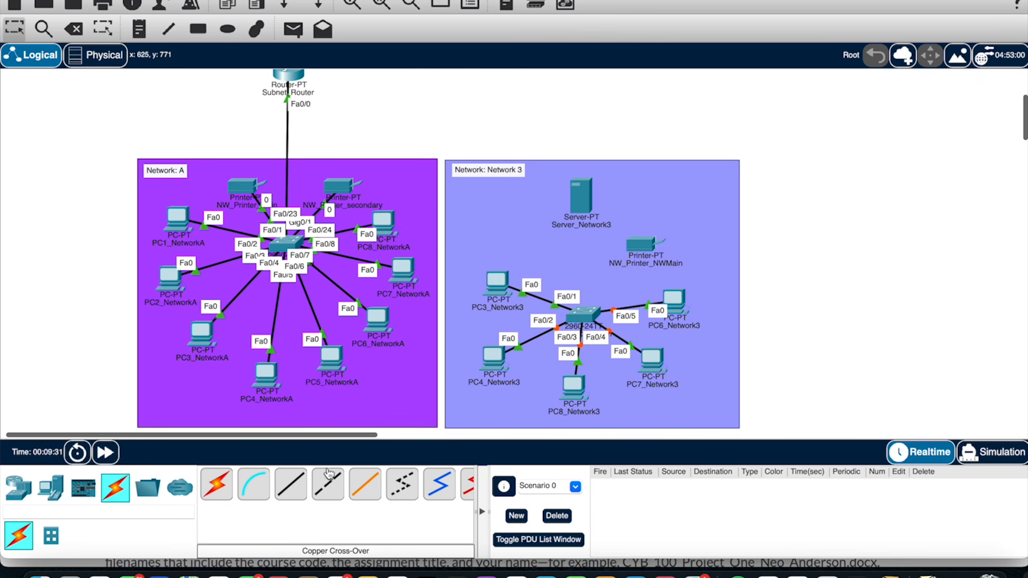
Connect NW_Printer_NWMain to Network3 Switch FastEthernet0/6 with a copper straight-through cable
{"action": "left_click", "coordinate": [298, 492]}
{"action": "left_click", "coordinate": [637, 249]}
{"action": "left_click", "coordinate": [672, 257]}
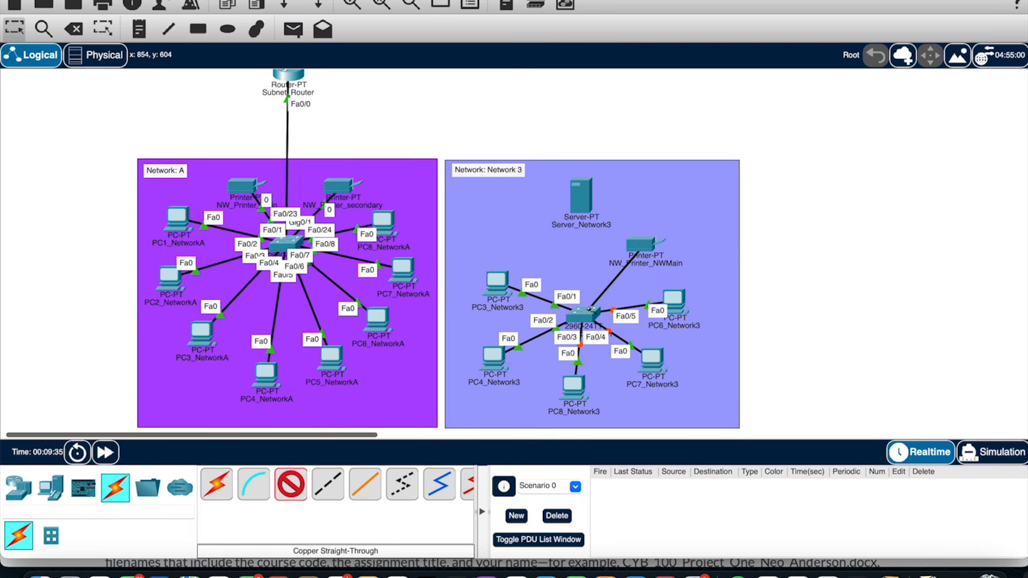
{"action": "left_click", "coordinate": [587, 314]}
{"action": "left_click", "coordinate": [667, 20]}
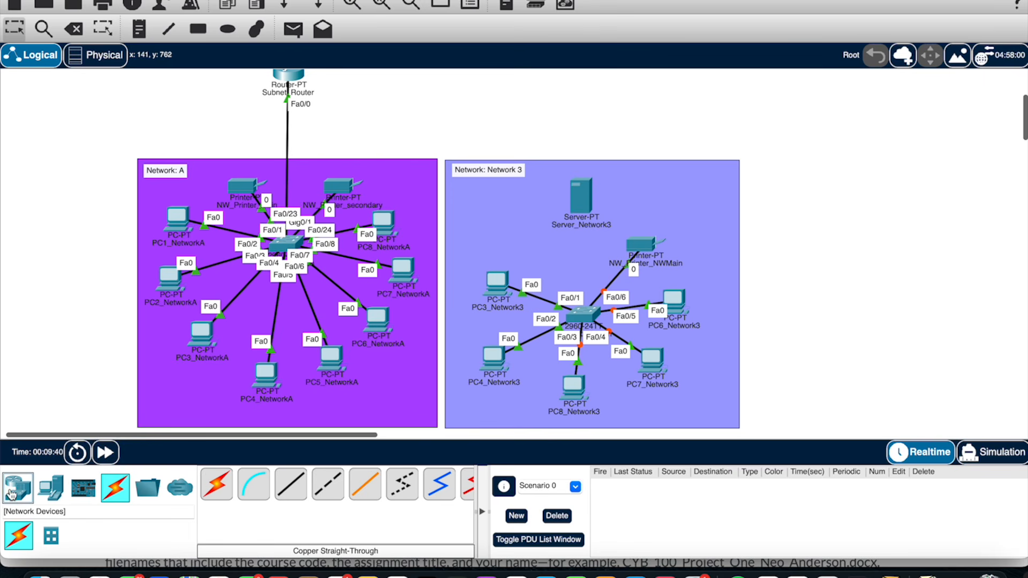
Add a PT-Router to the Network 3 area beside Server_Network3
{"action": "left_click", "coordinate": [19, 488]}
{"action": "scroll", "coordinate": [385, 490], "scroll_direction": "right", "scroll_amount": 5}
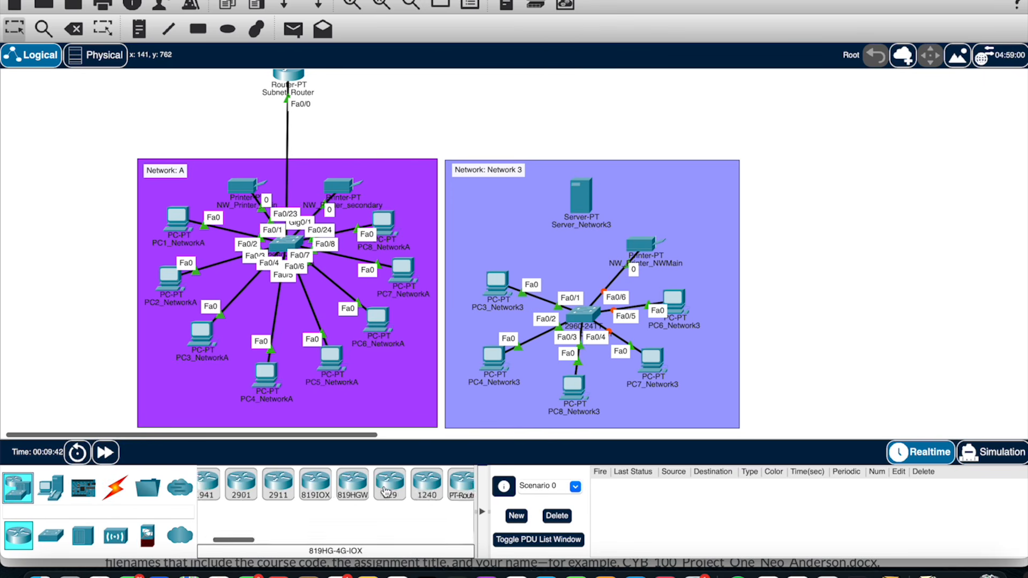
{"action": "scroll", "coordinate": [386, 491], "scroll_direction": "right", "scroll_amount": 2}
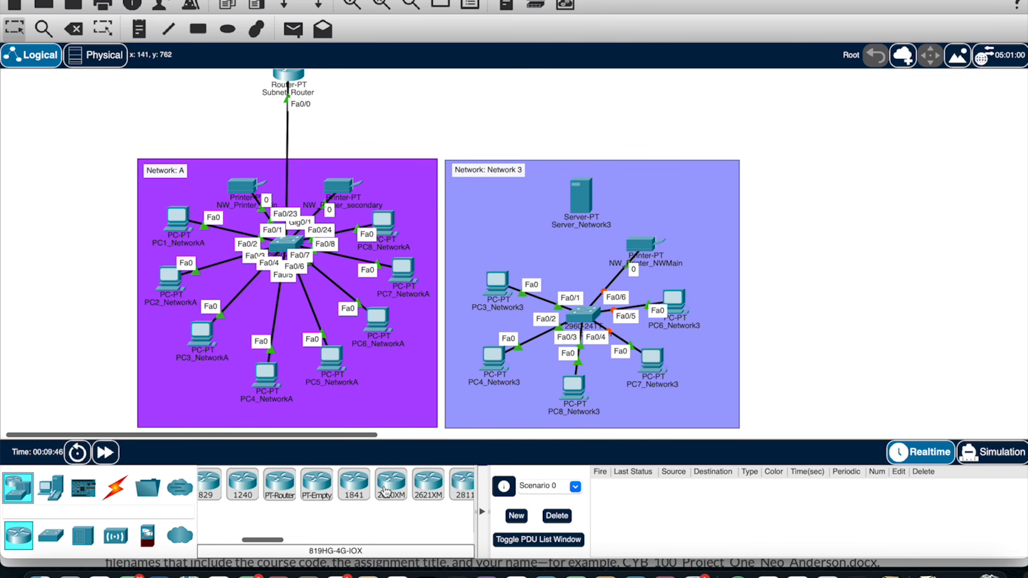
{"action": "scroll", "coordinate": [385, 492], "scroll_direction": "left", "scroll_amount": 2}
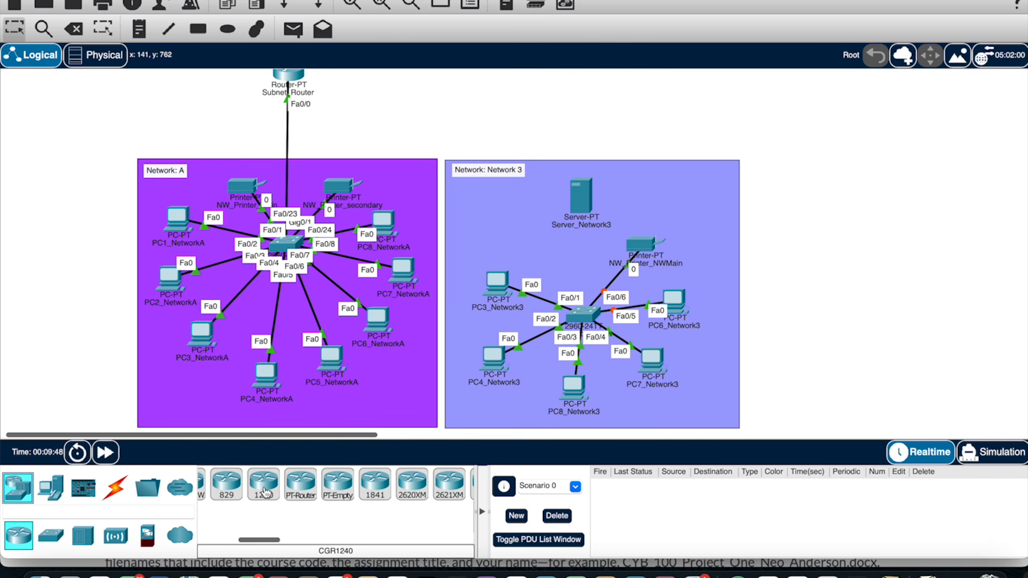
{"action": "left_click_drag", "start_coordinate": [300, 486], "coordinate": [486, 209]}
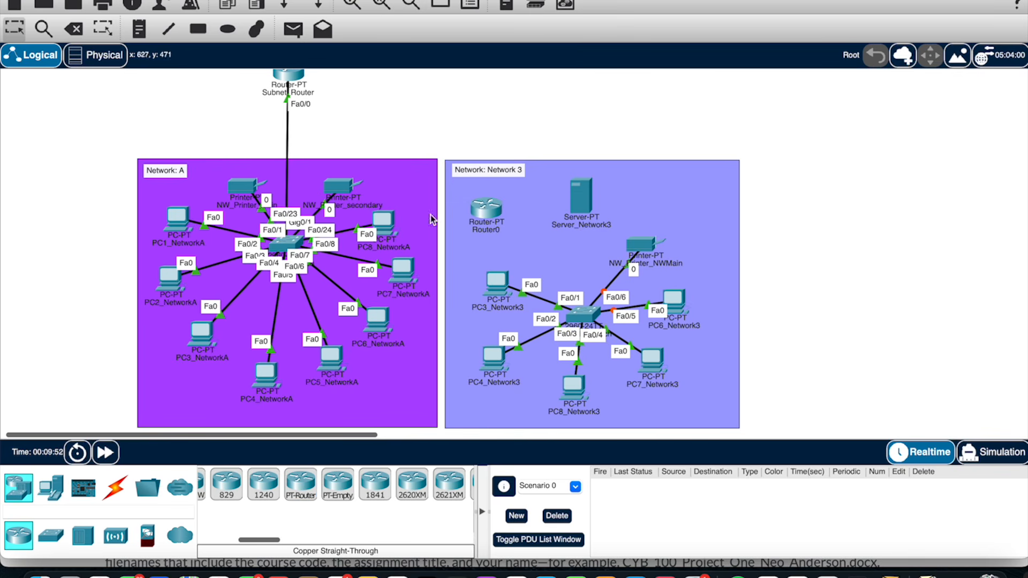
Connect Server_Network3 FastEthernet0 to the new Network 3 router's FastEthernet0/0 with a copper cross-over cable
{"action": "left_click", "coordinate": [114, 487]}
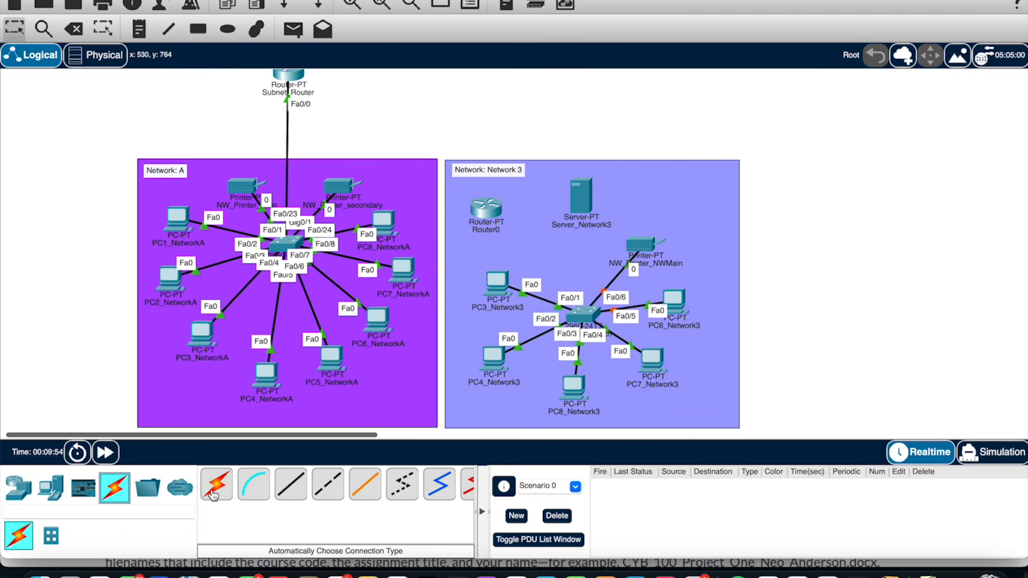
{"action": "left_click", "coordinate": [327, 485]}
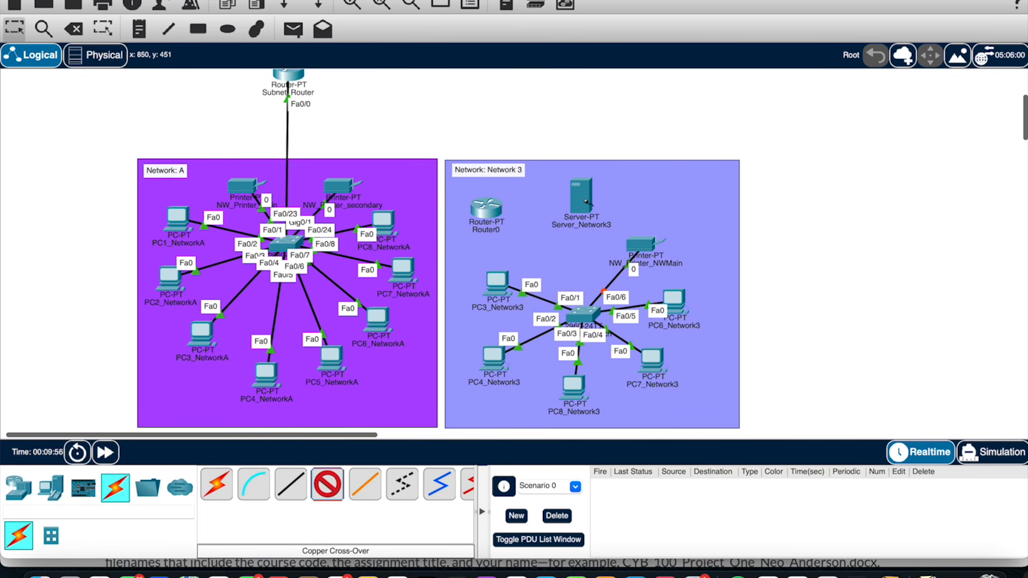
{"action": "left_click", "coordinate": [585, 204]}
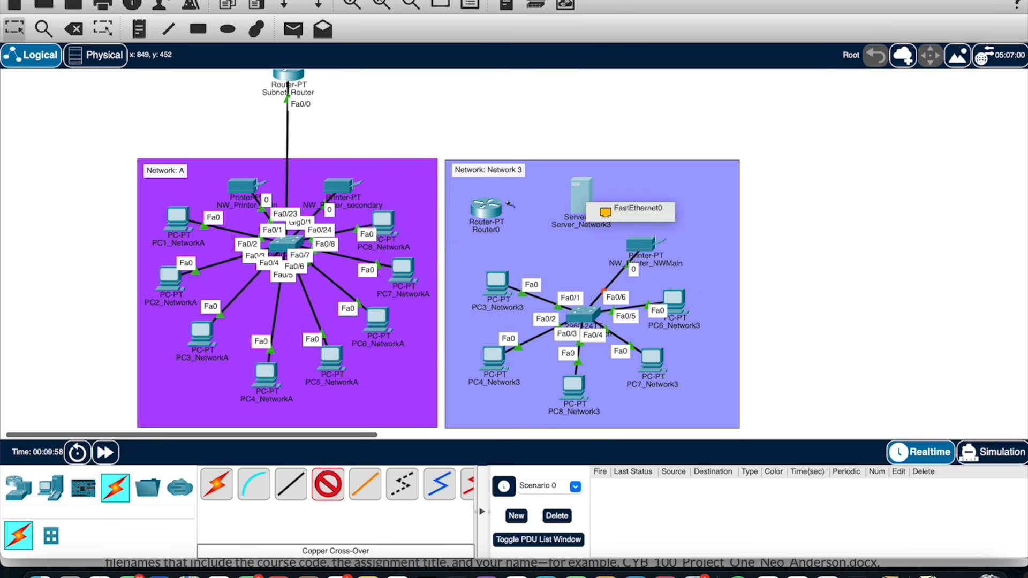
{"action": "left_click", "coordinate": [617, 215]}
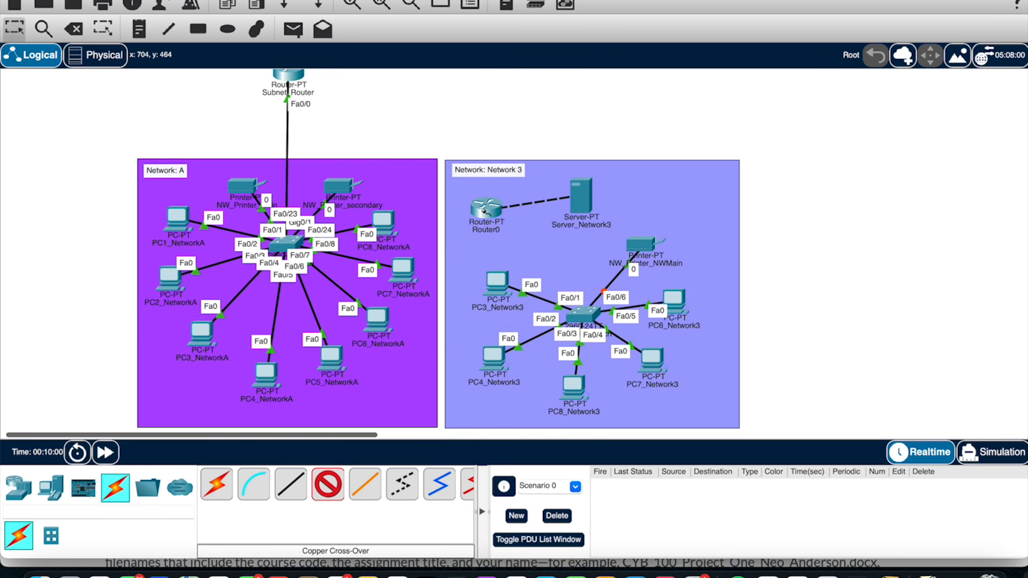
{"action": "left_click", "coordinate": [485, 212]}
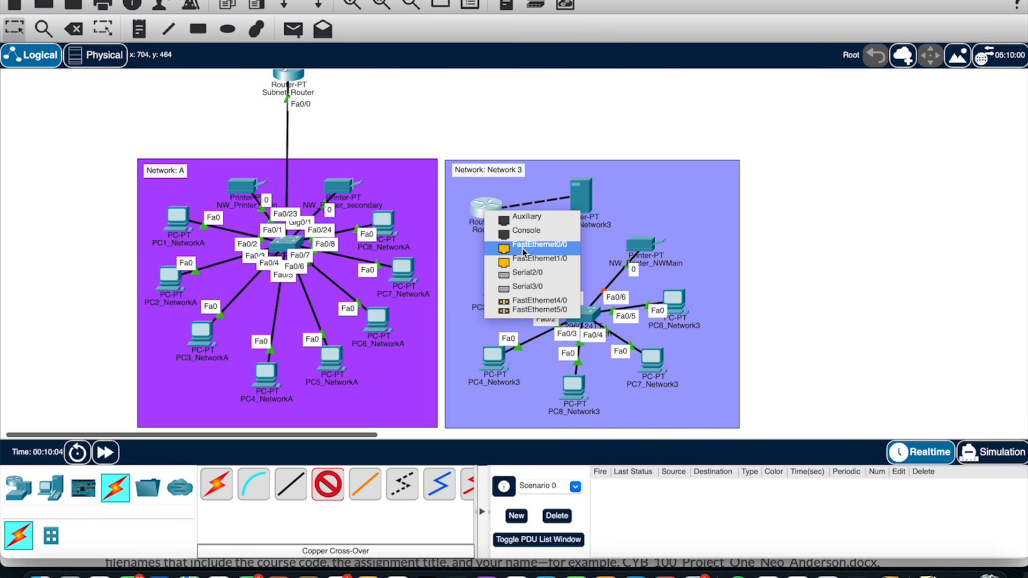
{"action": "left_click", "coordinate": [524, 245]}
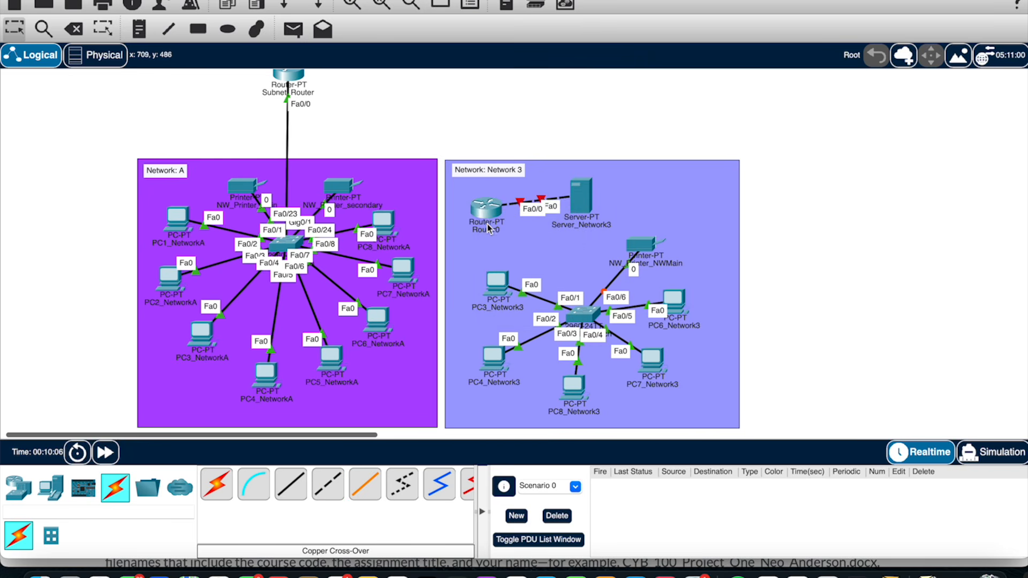
Move the Network 3 label to its rectangle's upper right corner and align the new router with Server_Network3
{"action": "left_click_drag", "start_coordinate": [482, 213], "coordinate": [682, 175]}
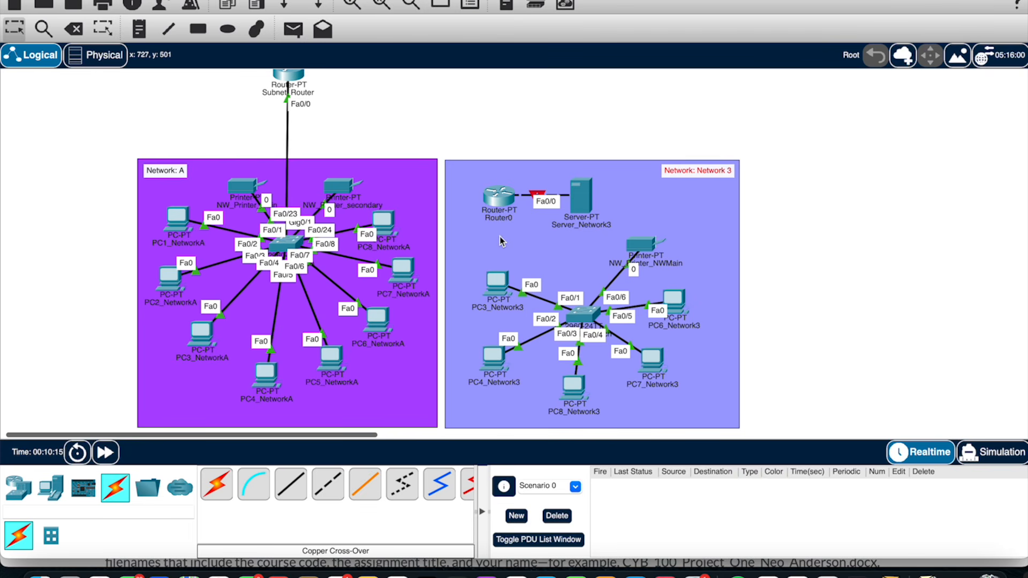
Connect the Network 3 router's FastEthernet1/0 to Network3 Switch FastEthernet0/24 with a copper straight-through cable
{"action": "left_click", "coordinate": [290, 485]}
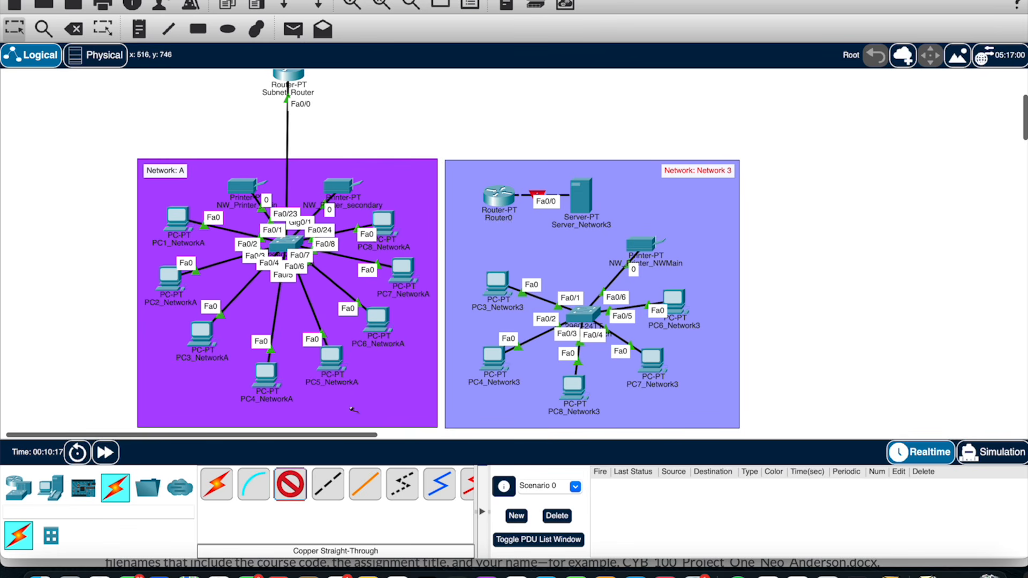
{"action": "left_click", "coordinate": [496, 200]}
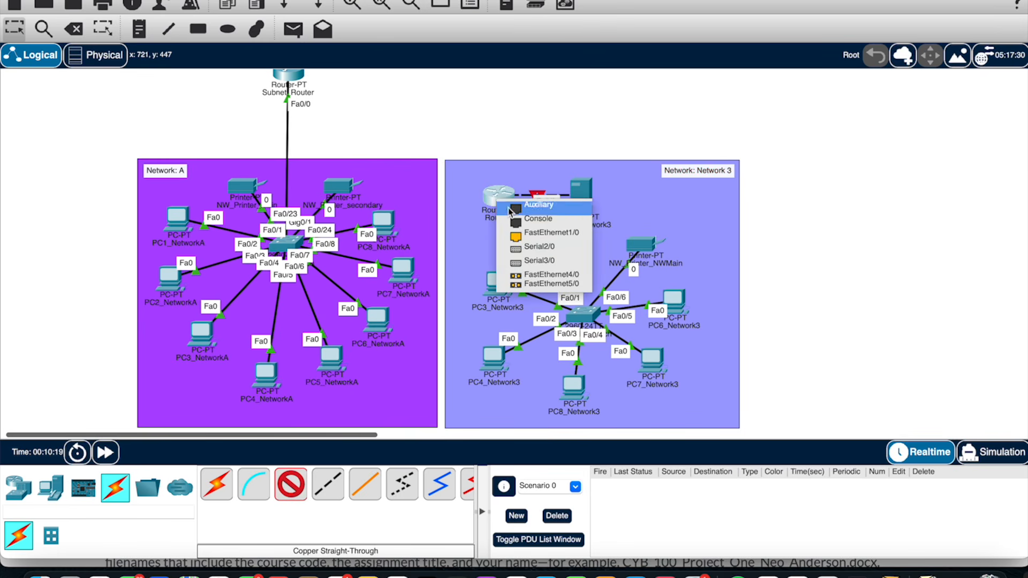
{"action": "left_click", "coordinate": [543, 234]}
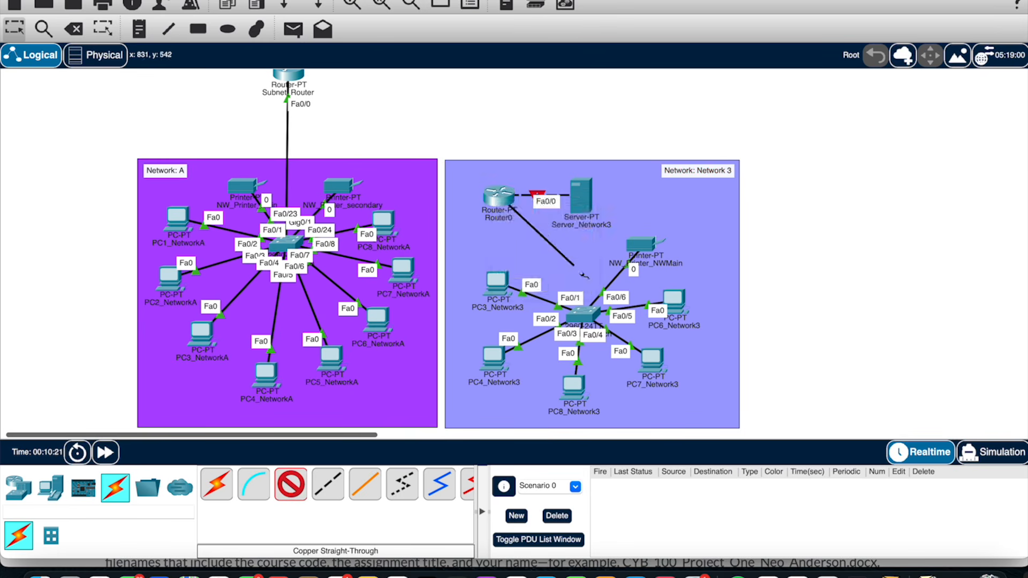
{"action": "left_click", "coordinate": [583, 316]}
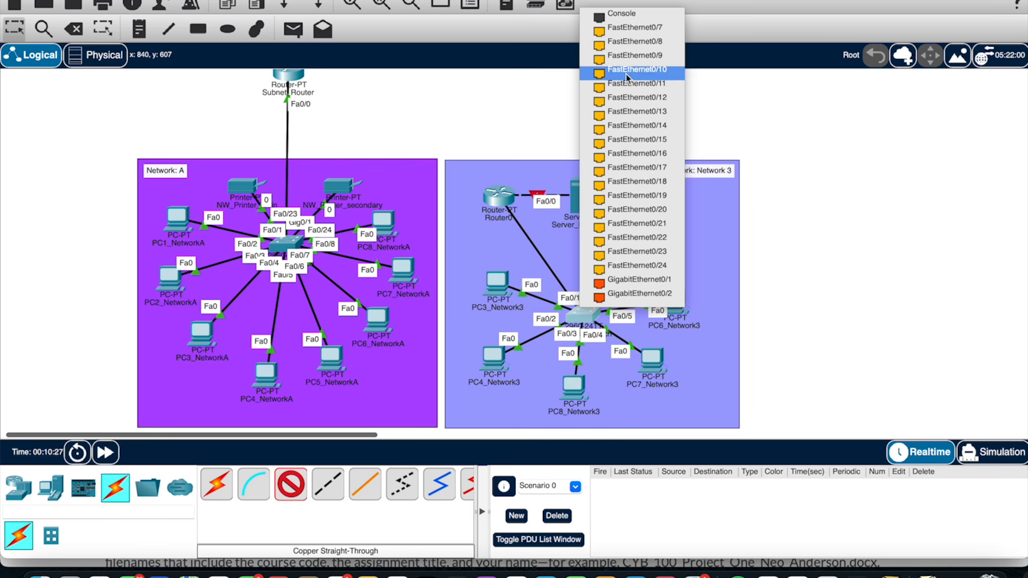
{"action": "left_click", "coordinate": [632, 276]}
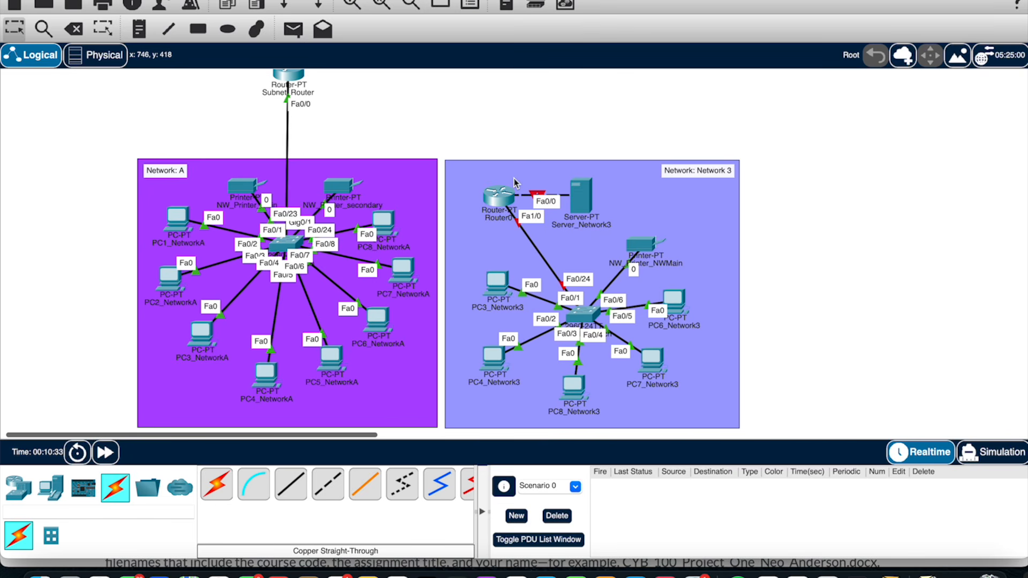
Extend the Network A and Network 3 background rectangles downward to the same lower edge
{"action": "scroll", "coordinate": [403, 501], "scroll_direction": "right", "scroll_amount": 2}
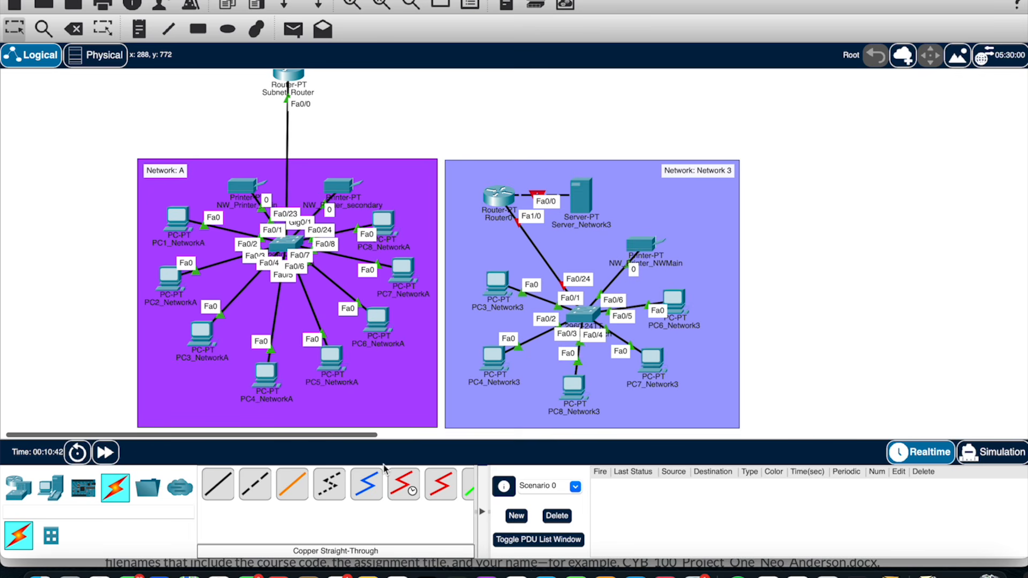
{"action": "scroll", "coordinate": [443, 99], "scroll_direction": "up", "scroll_amount": 5}
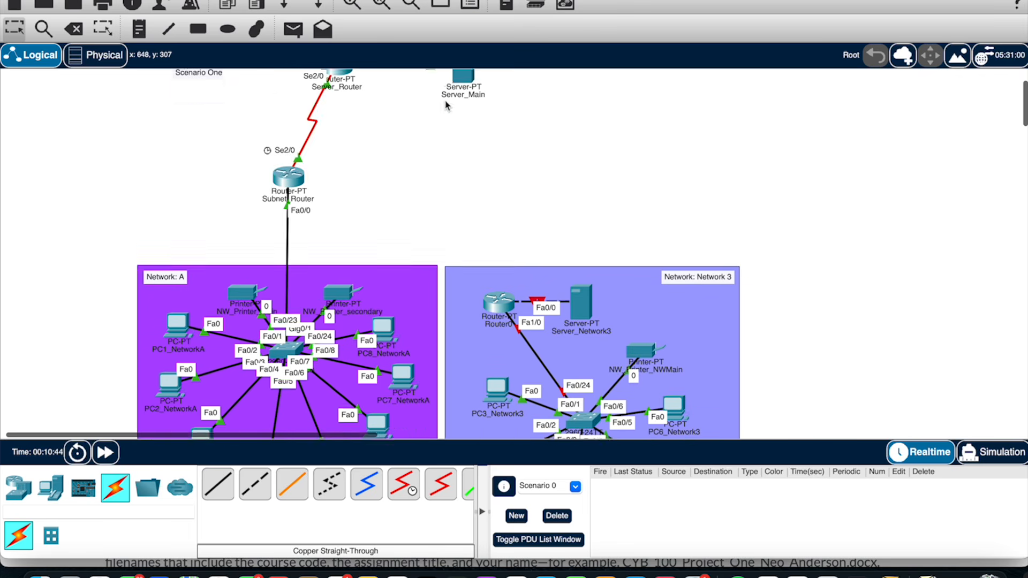
{"action": "scroll", "coordinate": [445, 104], "scroll_direction": "down", "scroll_amount": 2}
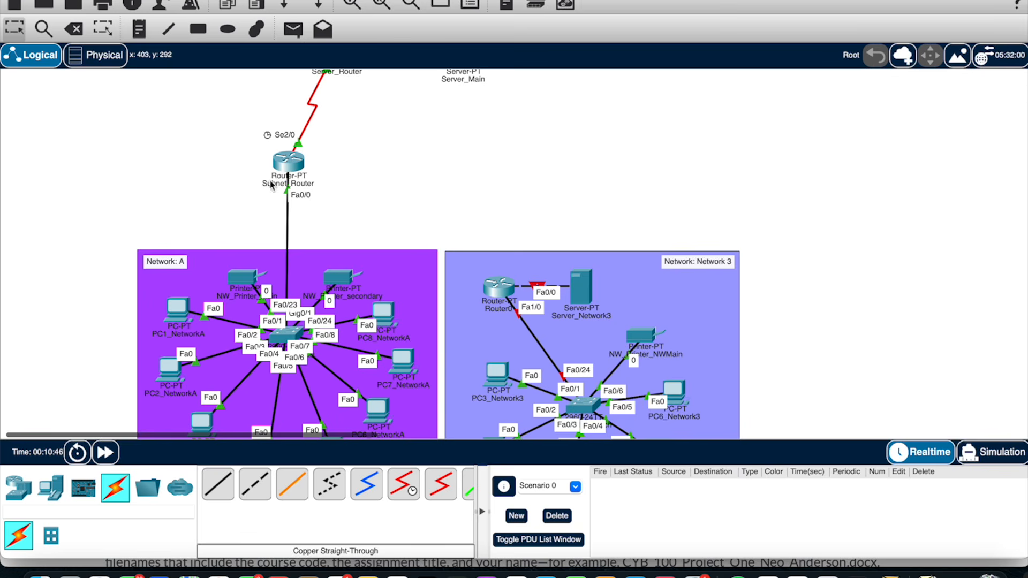
{"action": "scroll", "coordinate": [509, 151], "scroll_direction": "down", "scroll_amount": 3}
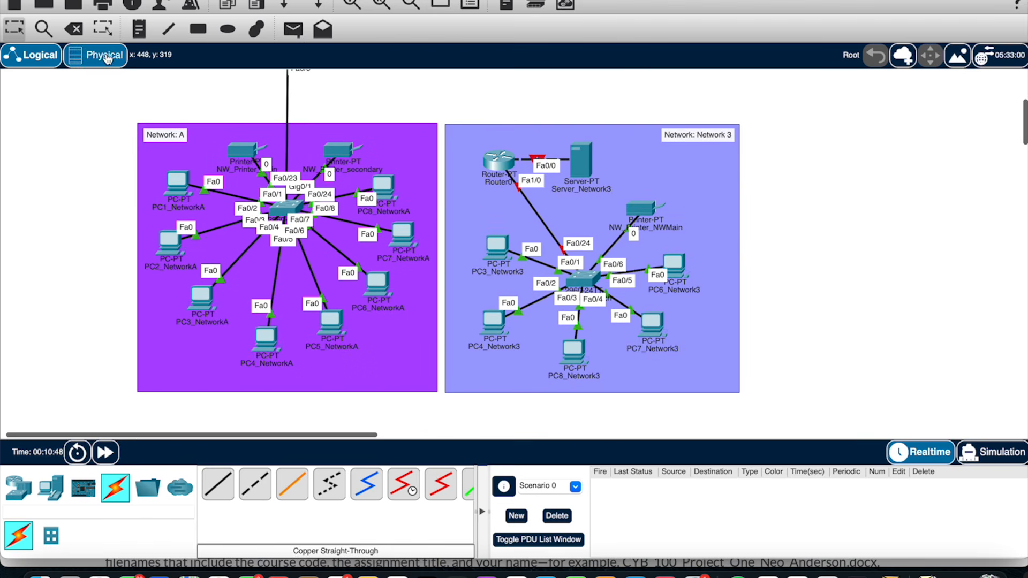
{"action": "left_click", "coordinate": [103, 29]}
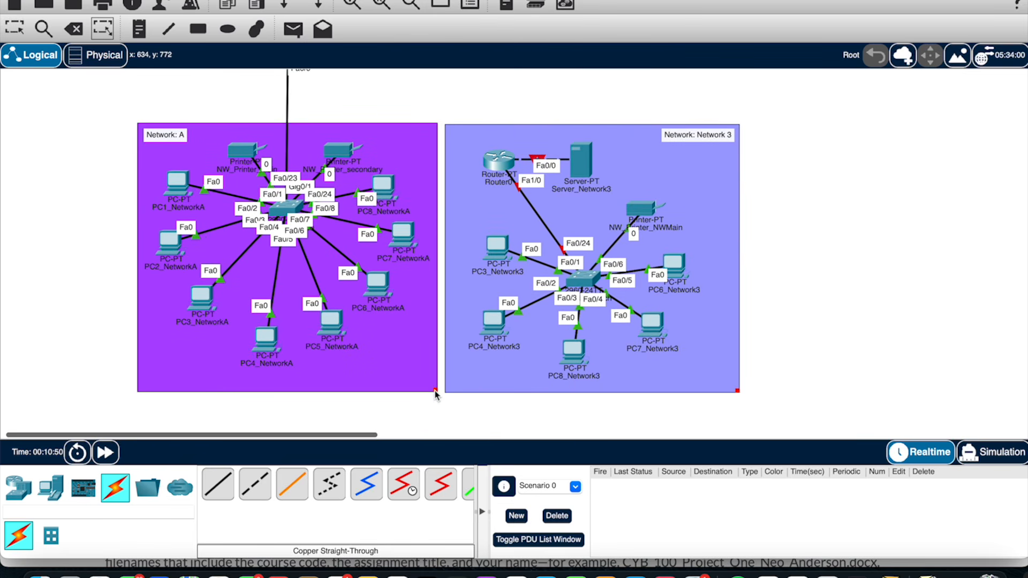
{"action": "left_click_drag", "start_coordinate": [436, 391], "coordinate": [434, 440]}
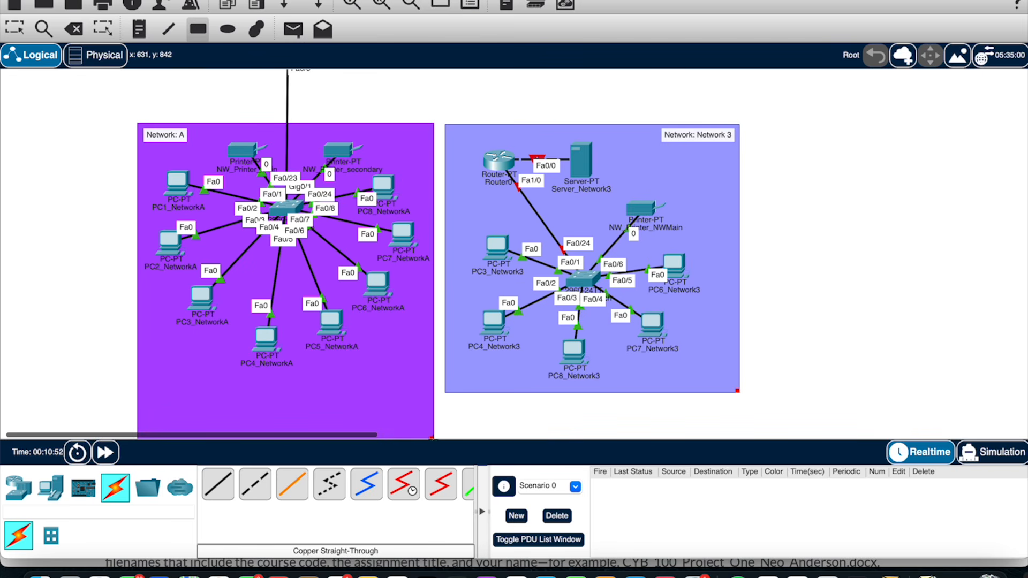
{"action": "key", "text": "Escape"}
{"action": "scroll", "coordinate": [703, 323], "scroll_direction": "down", "scroll_amount": 3}
{"action": "left_click_drag", "start_coordinate": [738, 326], "coordinate": [749, 375]}
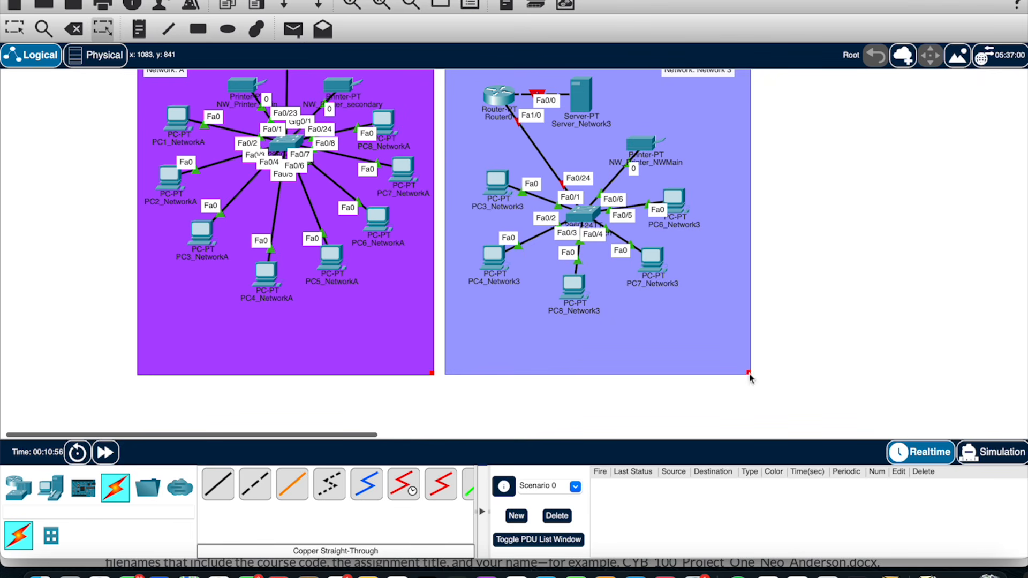
Move both network rectangles up to leave room above the devices, and place Server_Network3 and its router near the Network 3 upper edge
{"action": "left_click", "coordinate": [18, 24]}
{"action": "scroll", "coordinate": [331, 184], "scroll_direction": "up", "scroll_amount": 4}
{"action": "left_click_drag", "start_coordinate": [420, 179], "coordinate": [419, 123]}
{"action": "left_click_drag", "start_coordinate": [637, 197], "coordinate": [640, 131]}
{"action": "left_click_drag", "start_coordinate": [580, 197], "coordinate": [596, 141]}
{"action": "left_click_drag", "start_coordinate": [500, 189], "coordinate": [490, 137]}
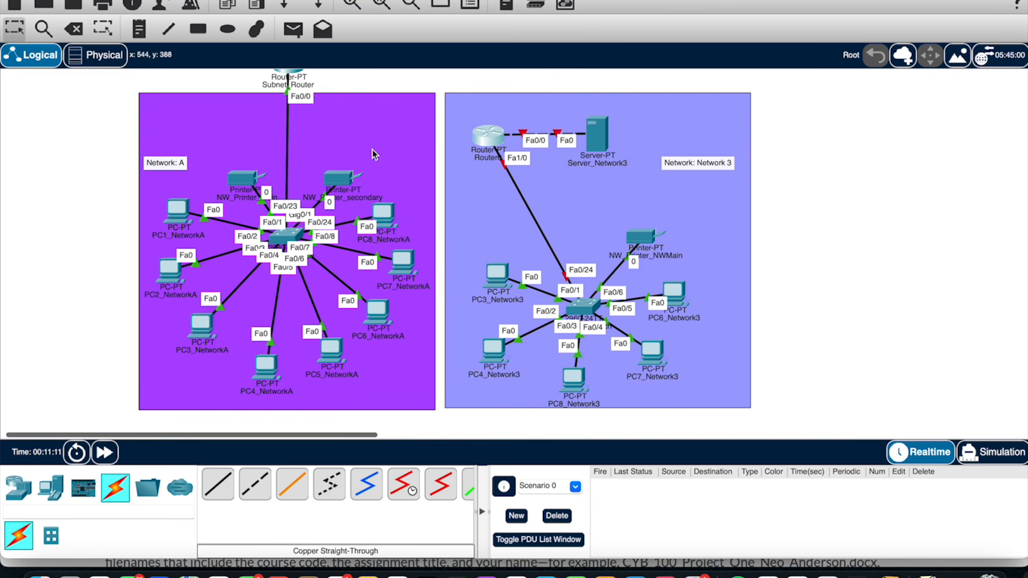
Move Subnet_Router down inside the Network A rectangle, above the two printers
{"action": "scroll", "coordinate": [348, 140], "scroll_direction": "up", "scroll_amount": 3}
{"action": "left_click_drag", "start_coordinate": [295, 156], "coordinate": [296, 212]}
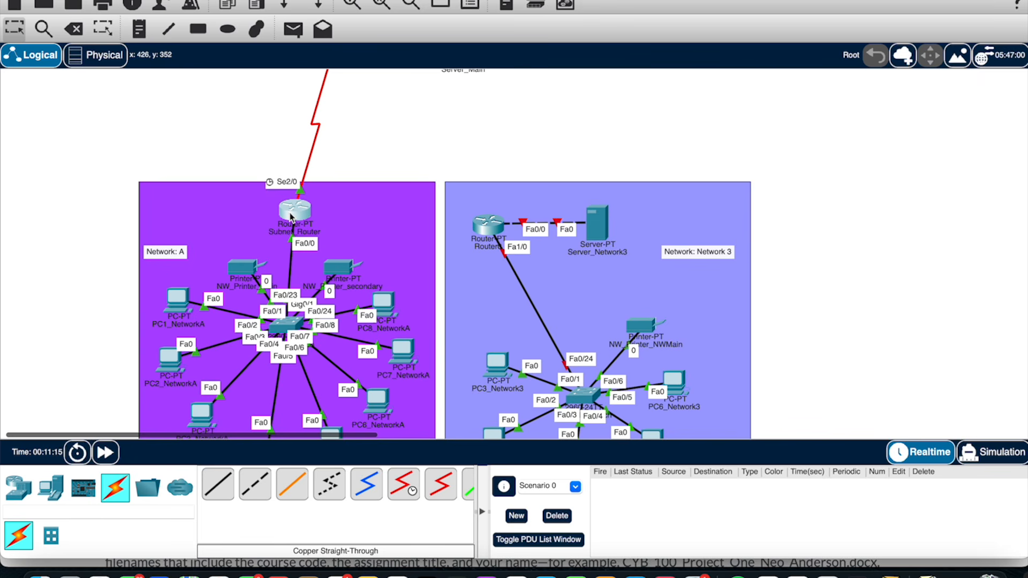
{"action": "left_click_drag", "start_coordinate": [290, 214], "coordinate": [289, 221]}
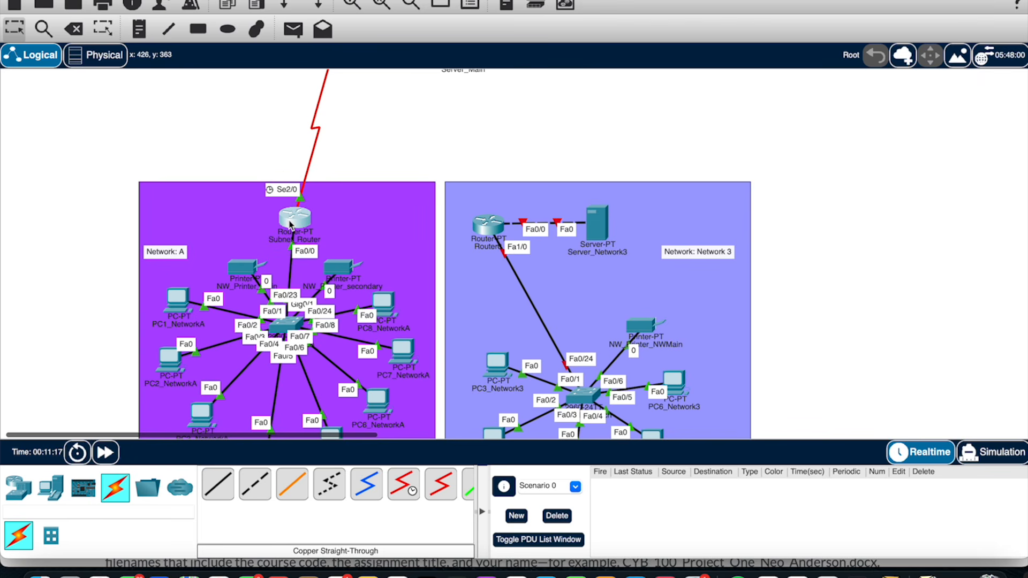
Draw a cyan-filled rectangle with a black outline below Server_Main, above the gap between Network A and Network 3
{"action": "scroll", "coordinate": [497, 106], "scroll_direction": "up", "scroll_amount": 4}
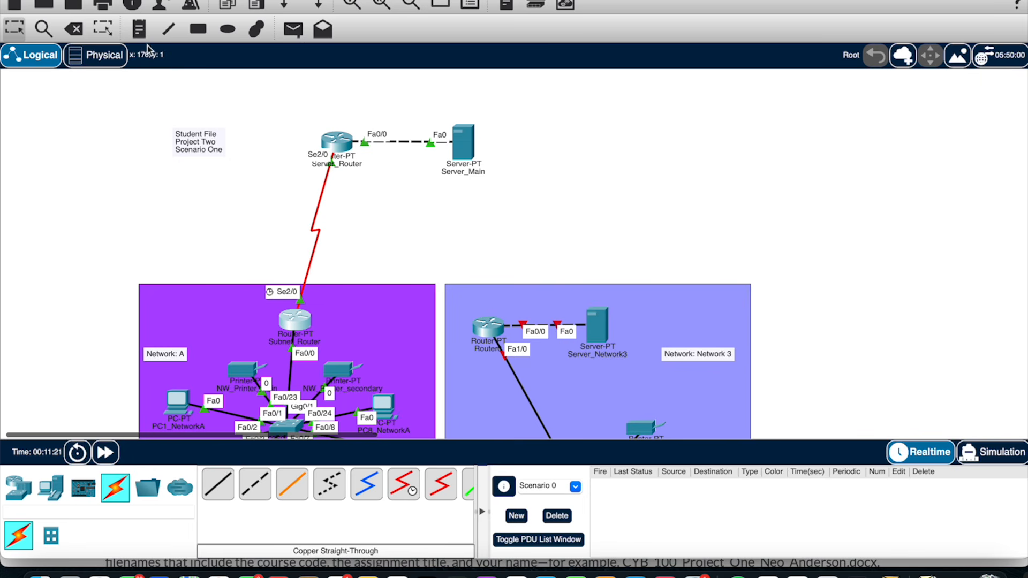
{"action": "left_click", "coordinate": [198, 30]}
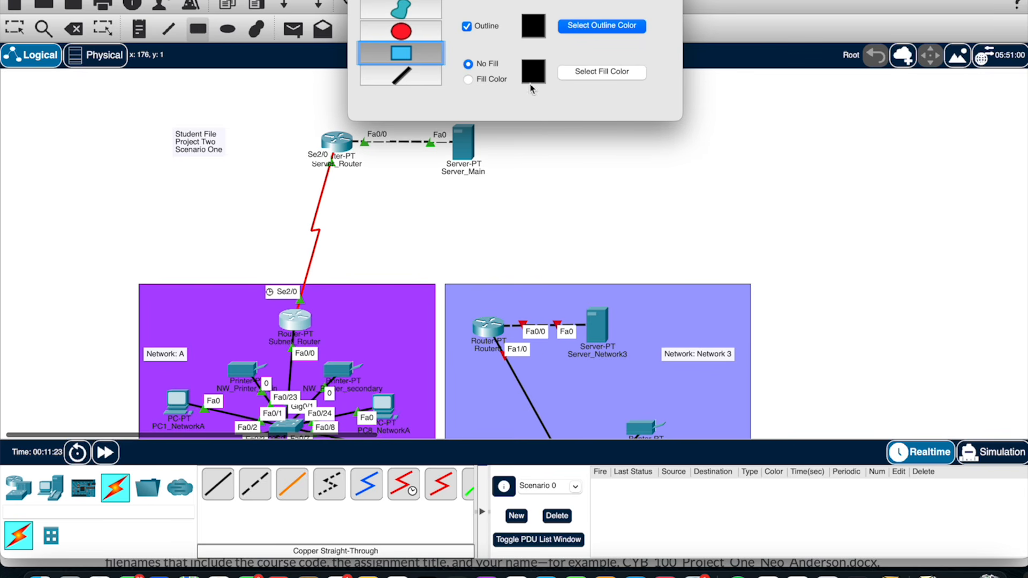
{"action": "left_click", "coordinate": [469, 80]}
{"action": "left_click", "coordinate": [589, 73]}
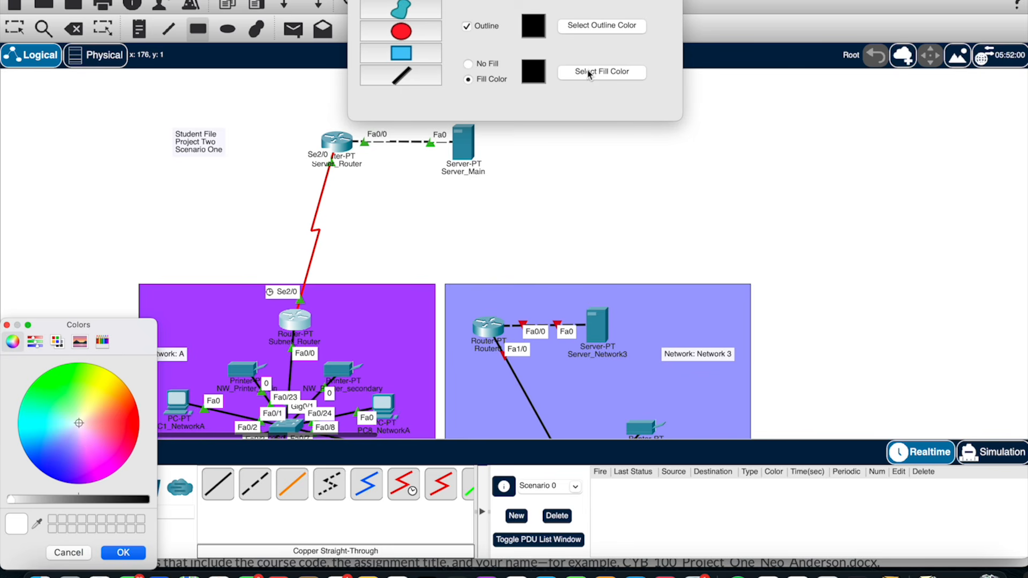
{"action": "left_click", "coordinate": [28, 423]}
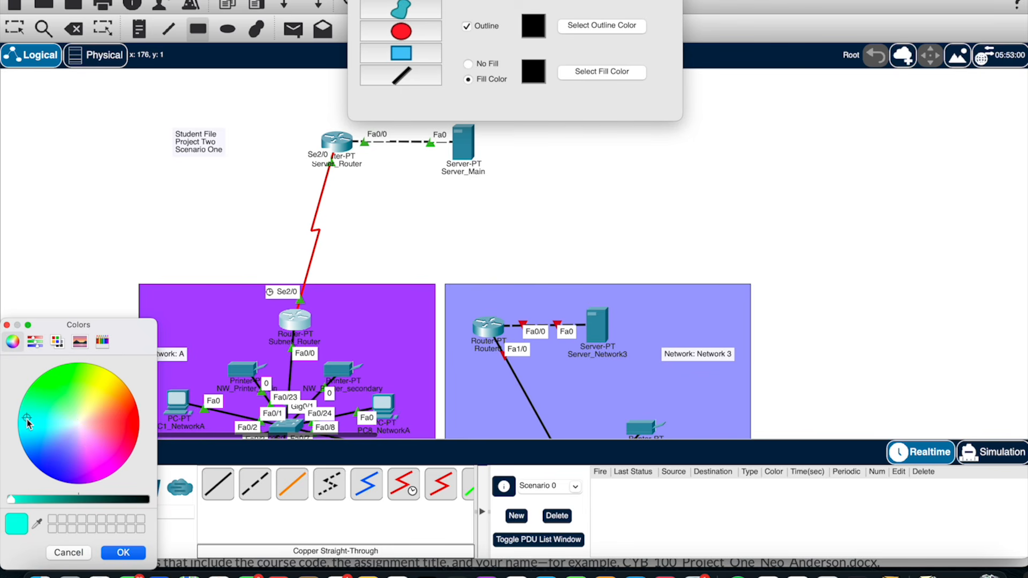
{"action": "left_click", "coordinate": [123, 552]}
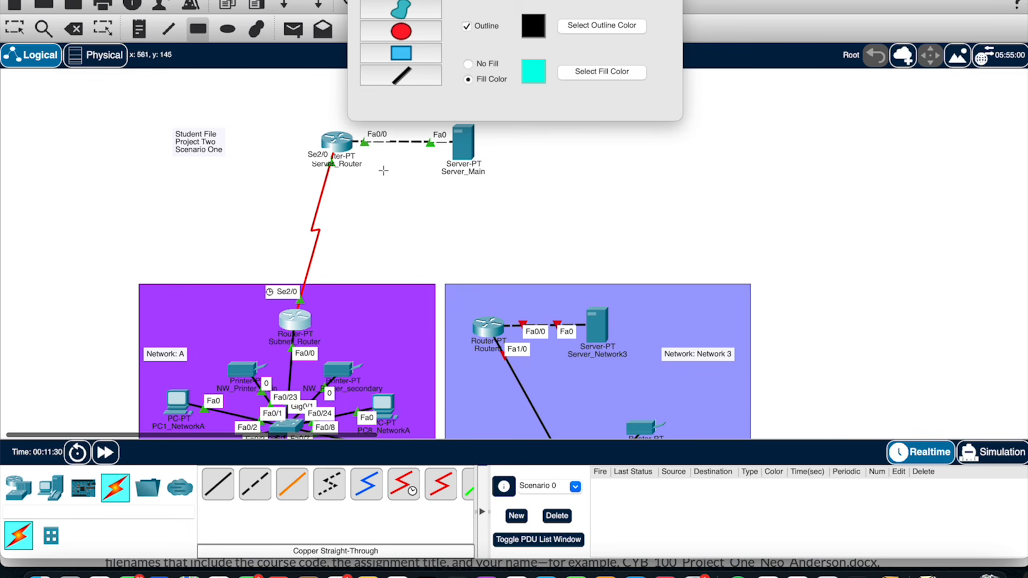
{"action": "left_click_drag", "start_coordinate": [357, 189], "coordinate": [514, 274]}
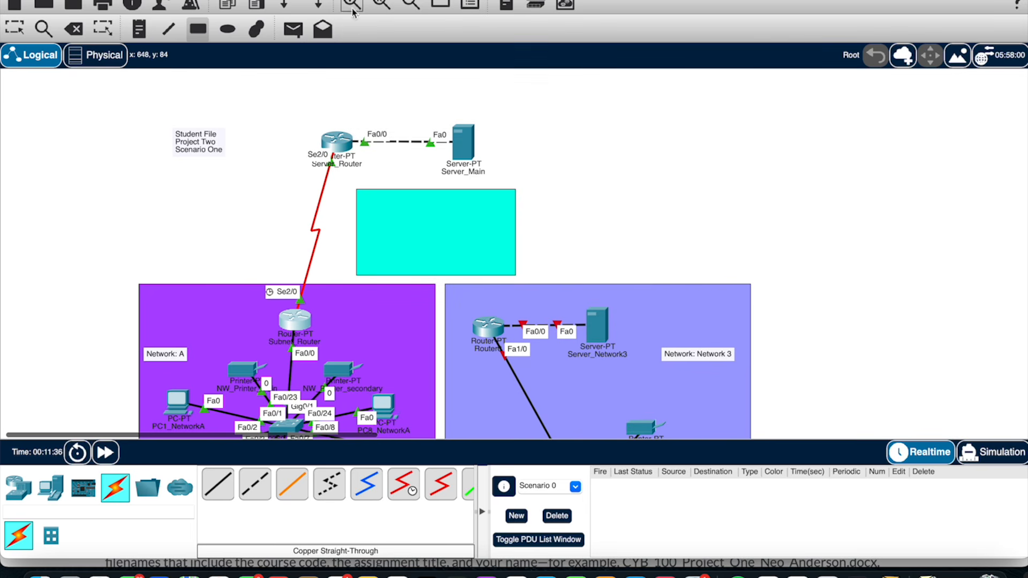
Move Server_Router and Server_Main into the cyan rectangle, side by side
{"action": "mouse_move", "coordinate": [336, 154]}
{"action": "left_mouse_down"}
{"action": "mouse_move", "coordinate": [368, 209]}
{"action": "mouse_move", "coordinate": [341, 173]}
{"action": "left_mouse_up"}
{"action": "left_click", "coordinate": [286, 5]}
{"action": "left_click", "coordinate": [15, 29]}
{"action": "left_click_drag", "start_coordinate": [337, 141], "coordinate": [389, 228]}
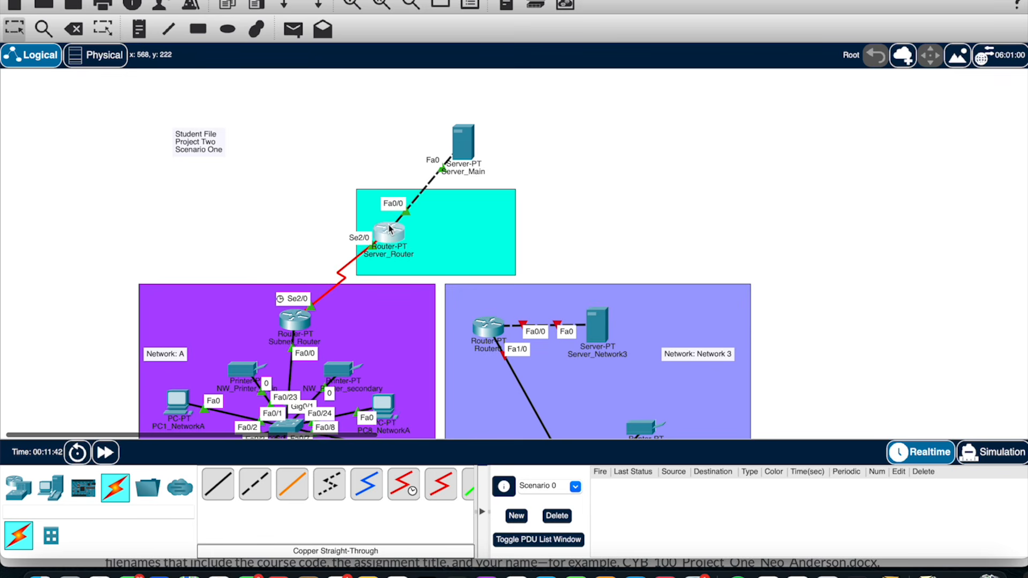
{"action": "left_click_drag", "start_coordinate": [470, 142], "coordinate": [474, 229]}
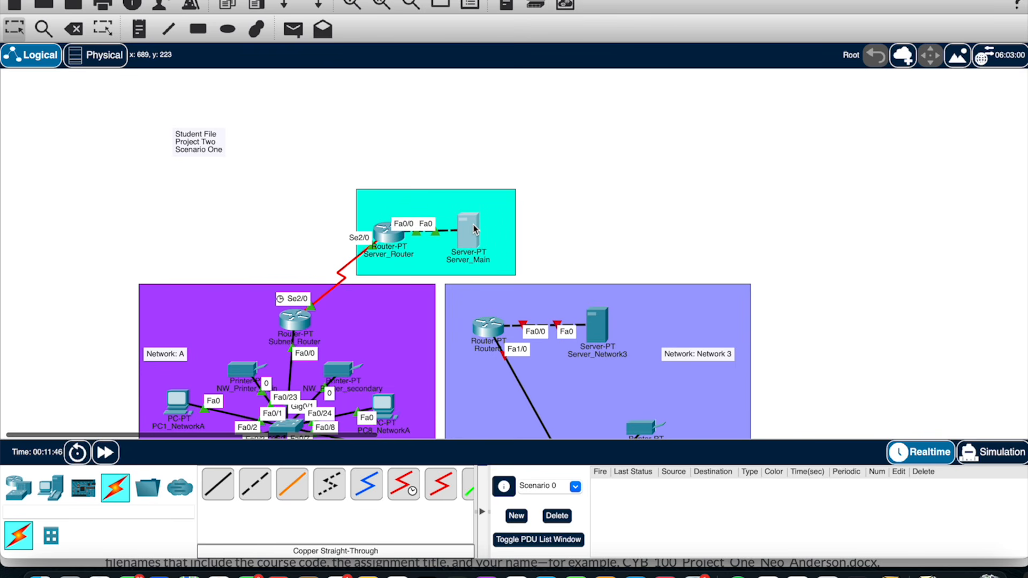
Connect Subnet_Router's Serial3/0 to the Network 3 router's Serial2/0 with a Serial DCE cable
{"action": "scroll", "coordinate": [658, 182], "scroll_direction": "down", "scroll_amount": 5}
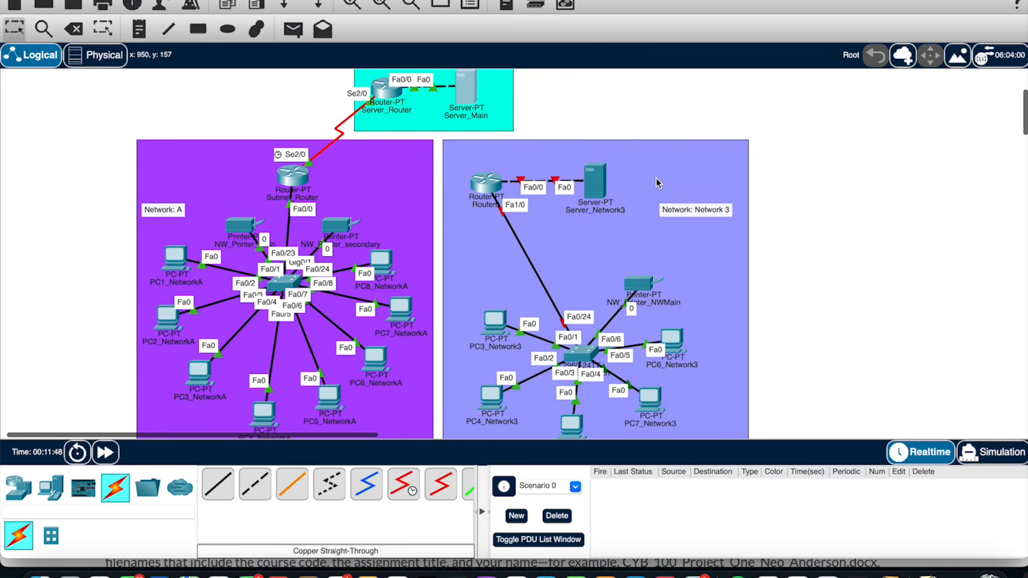
{"action": "left_click", "coordinate": [403, 483]}
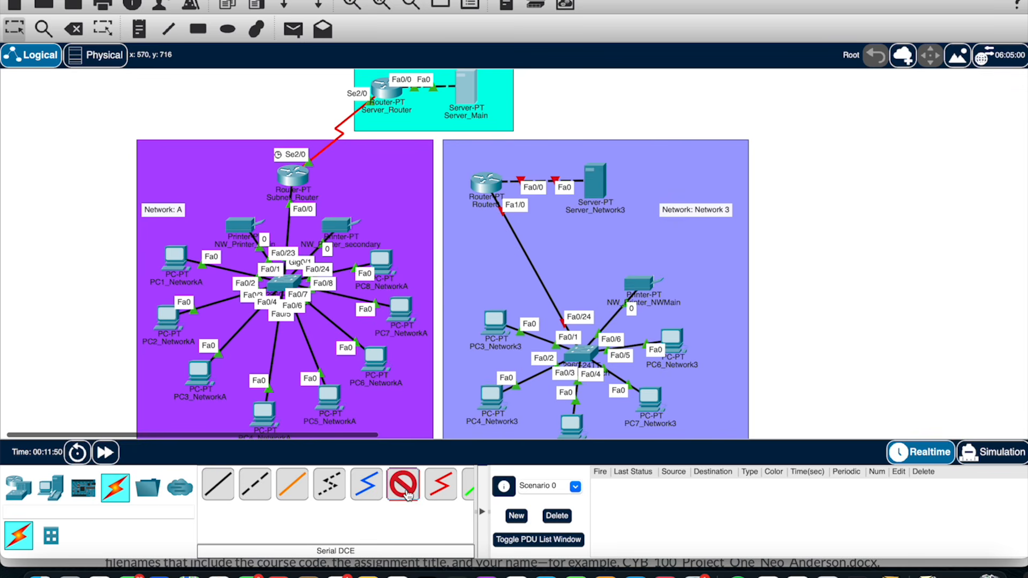
{"action": "left_click", "coordinate": [297, 174]}
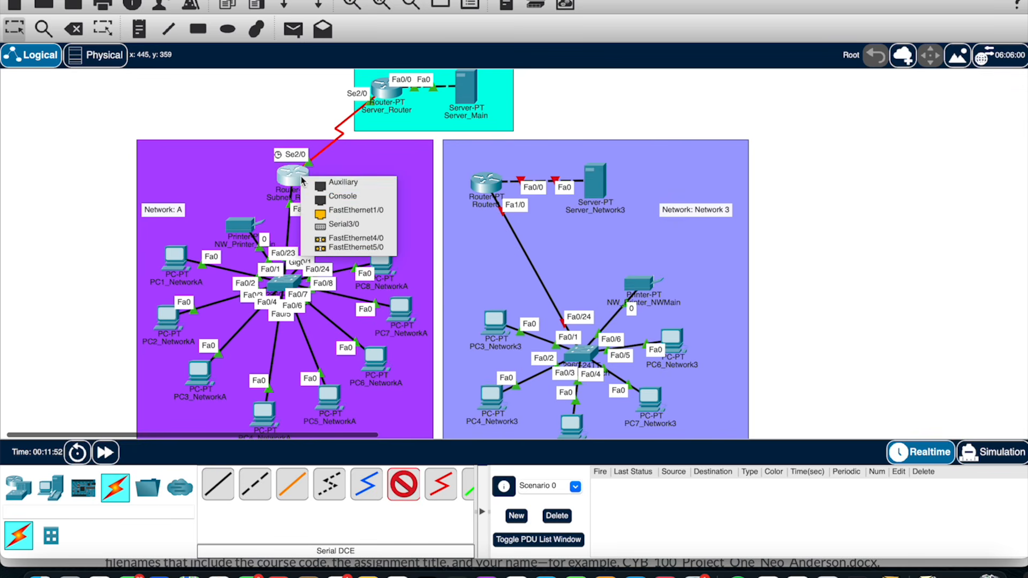
{"action": "left_click", "coordinate": [368, 225]}
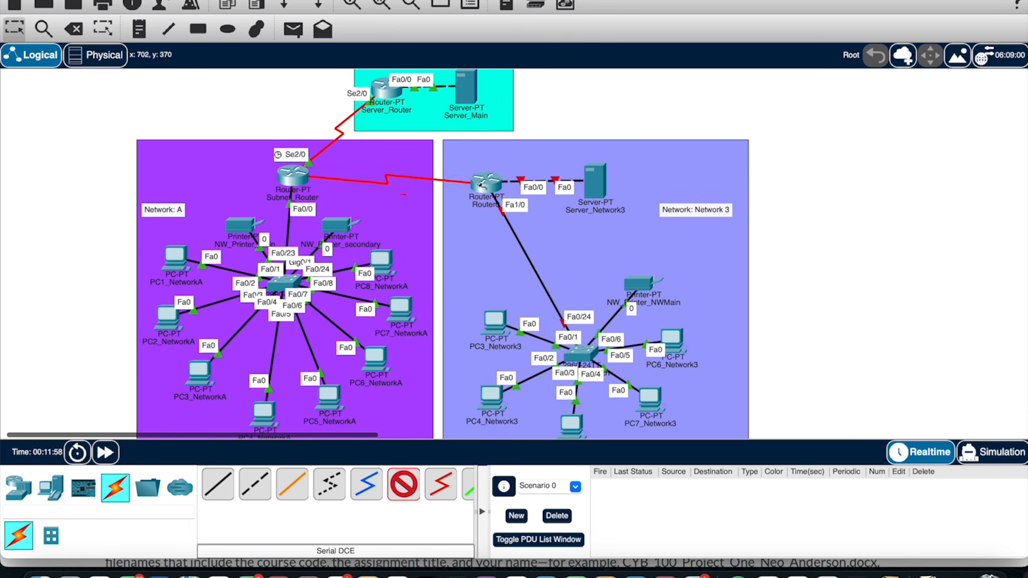
{"action": "left_click", "coordinate": [481, 186]}
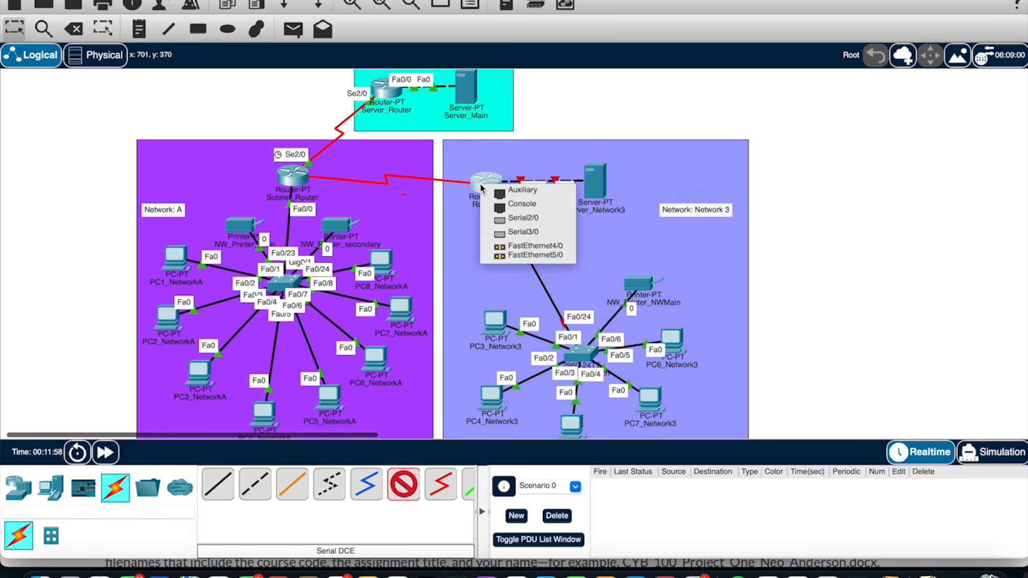
{"action": "left_click", "coordinate": [515, 222]}
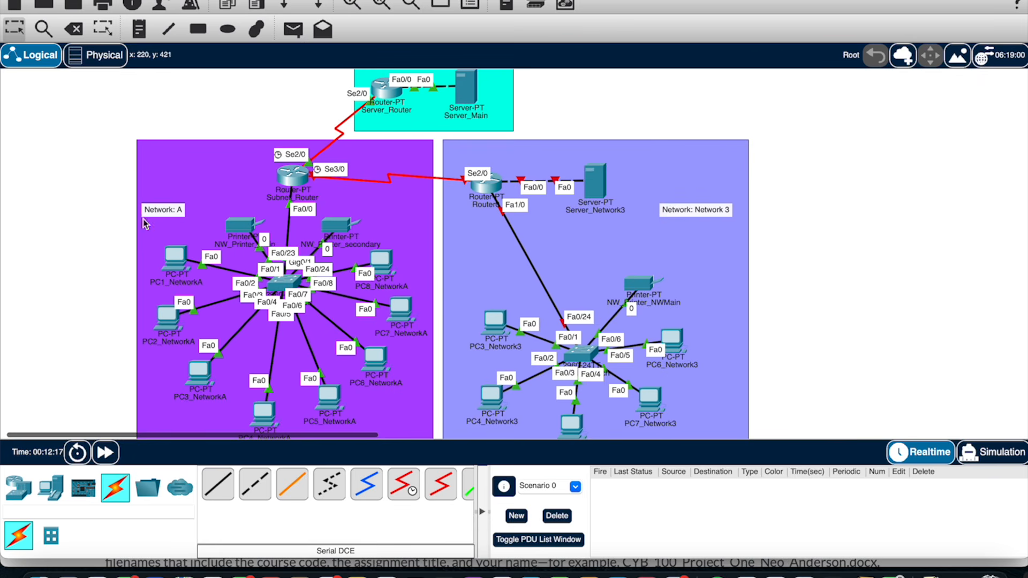
Edit the static IPv4 address on PC1_NetworkA's FastEthernet0 interface and close its configuration window
{"action": "mouse_move", "coordinate": [174, 264]}
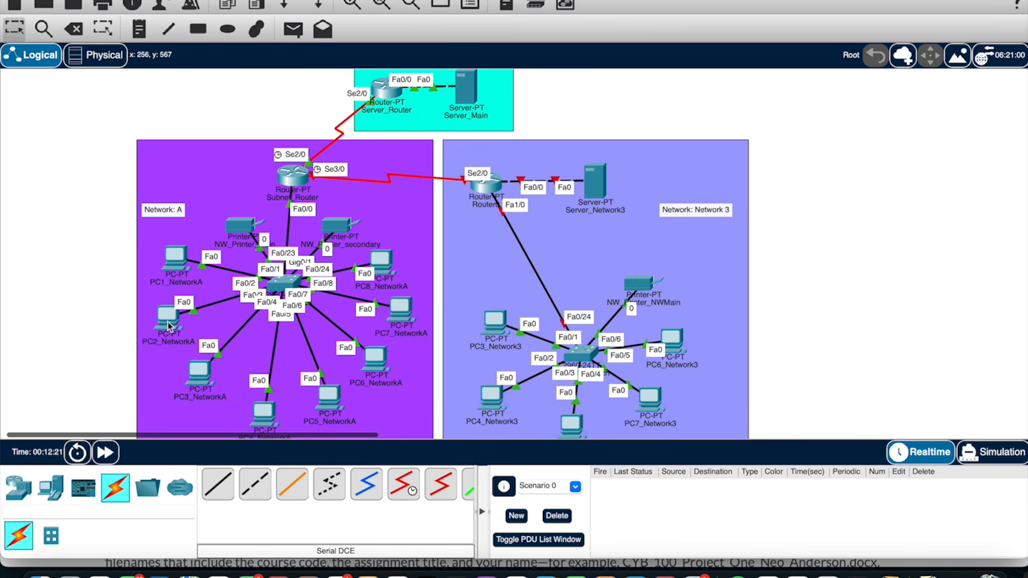
{"action": "mouse_move", "coordinate": [170, 325]}
{"action": "left_click", "coordinate": [177, 256]}
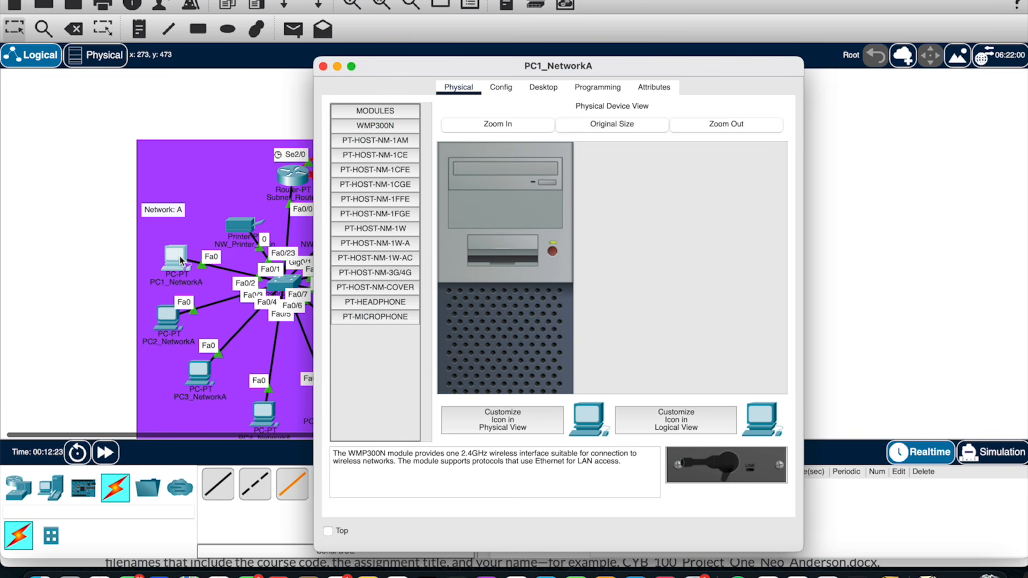
{"action": "left_click", "coordinate": [504, 88]}
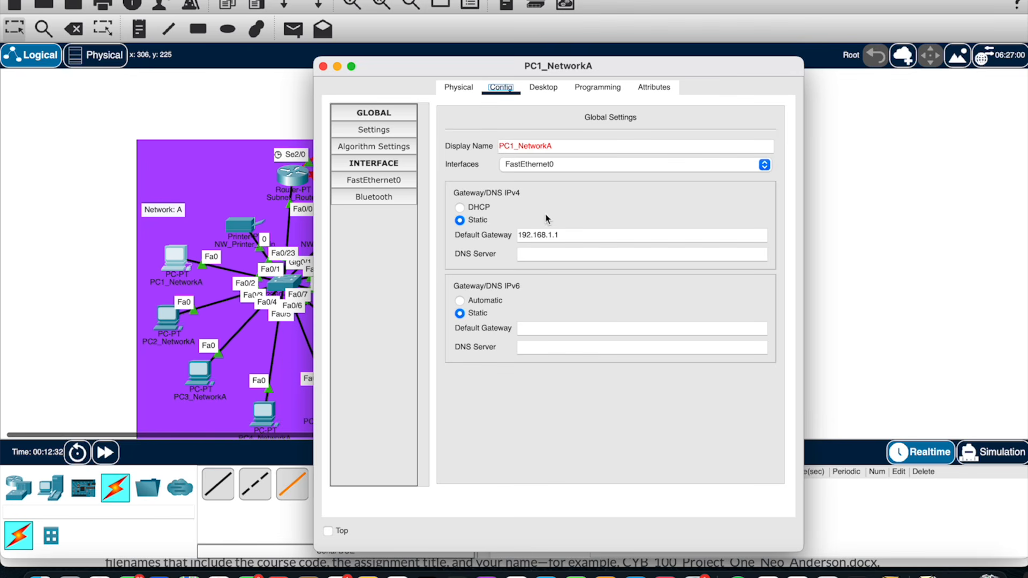
{"action": "left_click", "coordinate": [362, 181]}
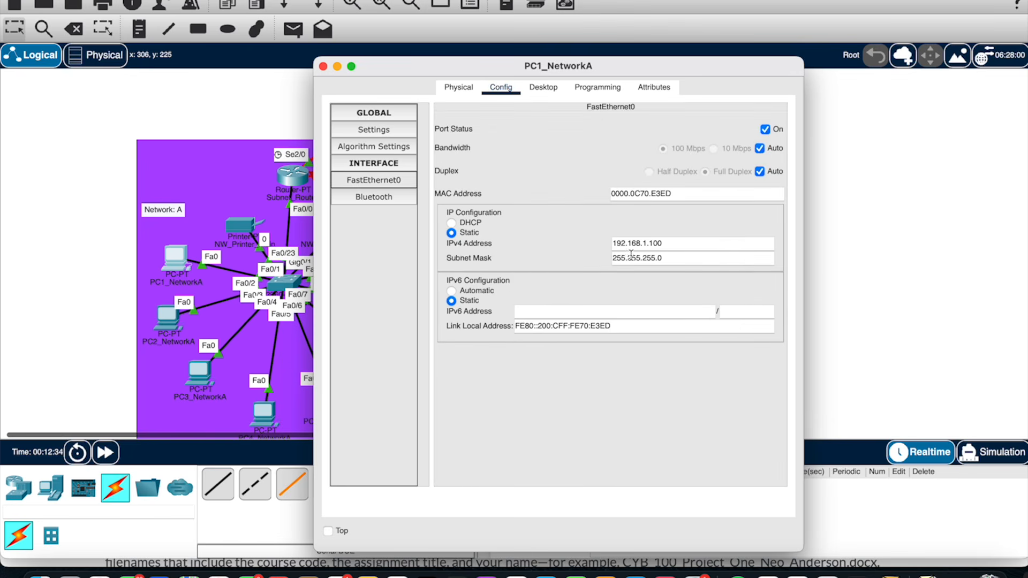
{"action": "left_click", "coordinate": [668, 245]}
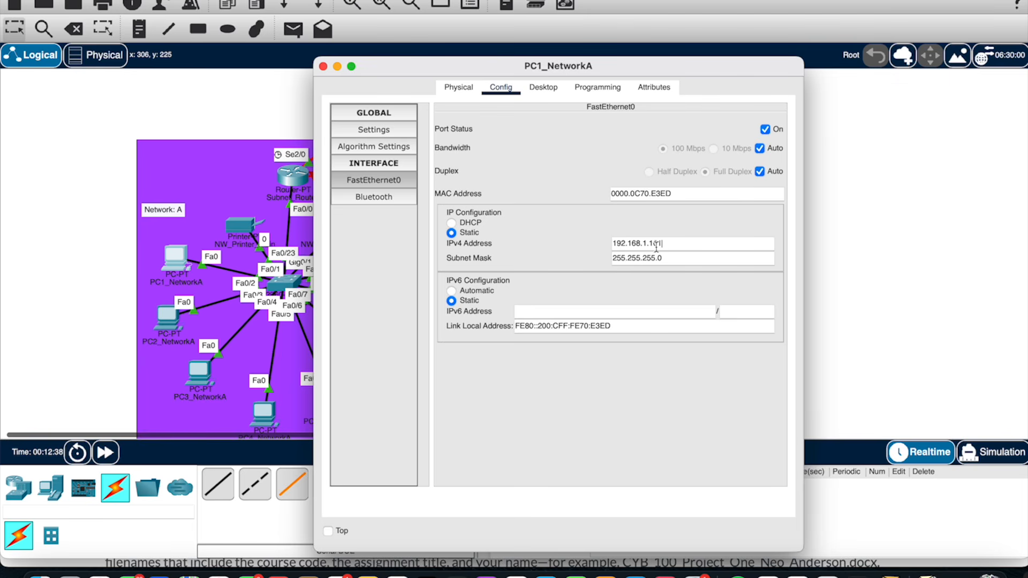
{"action": "left_click_drag", "start_coordinate": [647, 243], "coordinate": [607, 242]}
{"action": "left_click", "coordinate": [632, 244]}
{"action": "left_click", "coordinate": [708, 245]}
{"action": "left_click", "coordinate": [327, 69]}
Open the global configuration settings of PC2_NetworkA
{"action": "scroll", "coordinate": [230, 297], "scroll_direction": "down", "scroll_amount": 3}
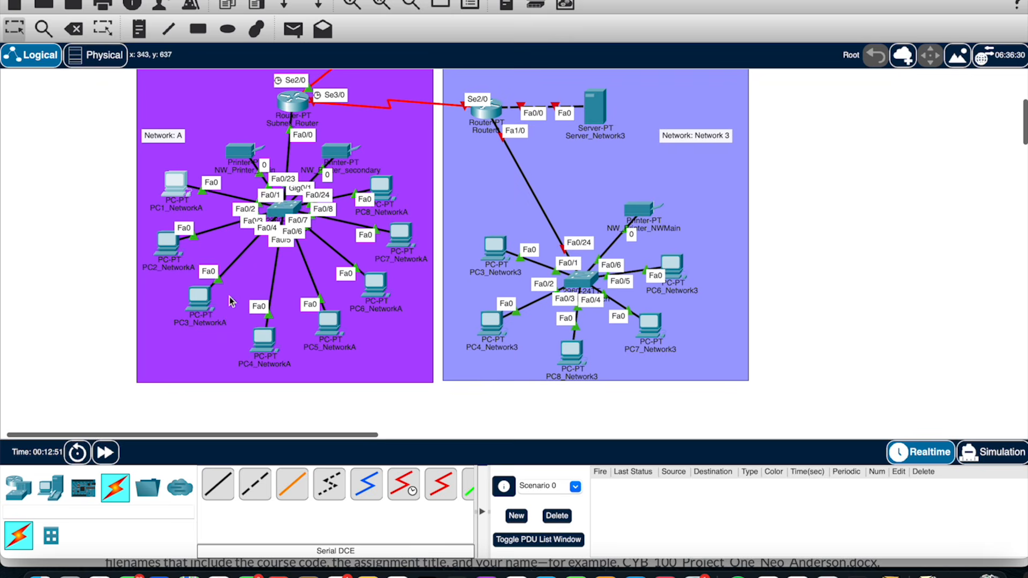
{"action": "left_click", "coordinate": [166, 252]}
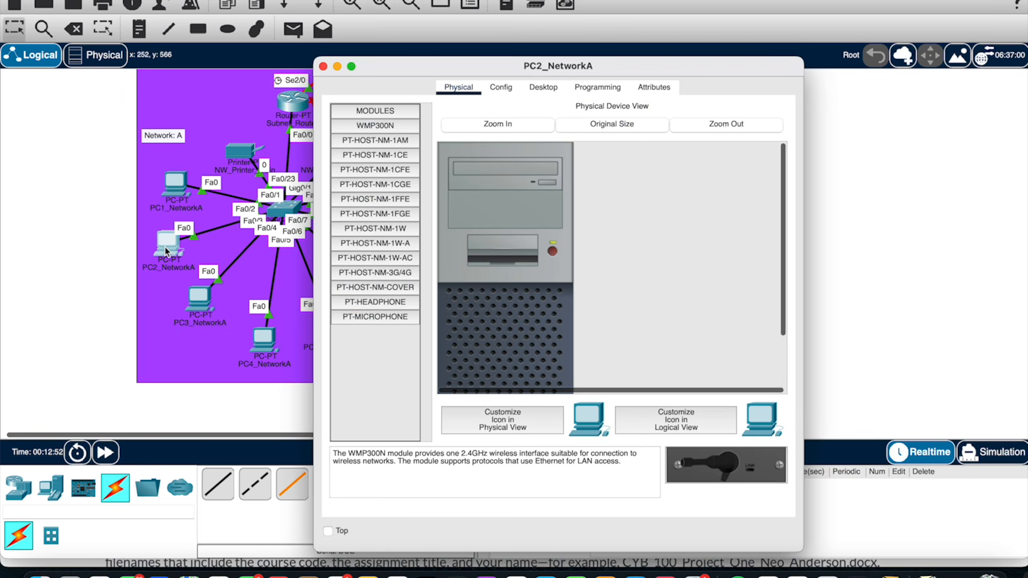
{"action": "left_click", "coordinate": [509, 90]}
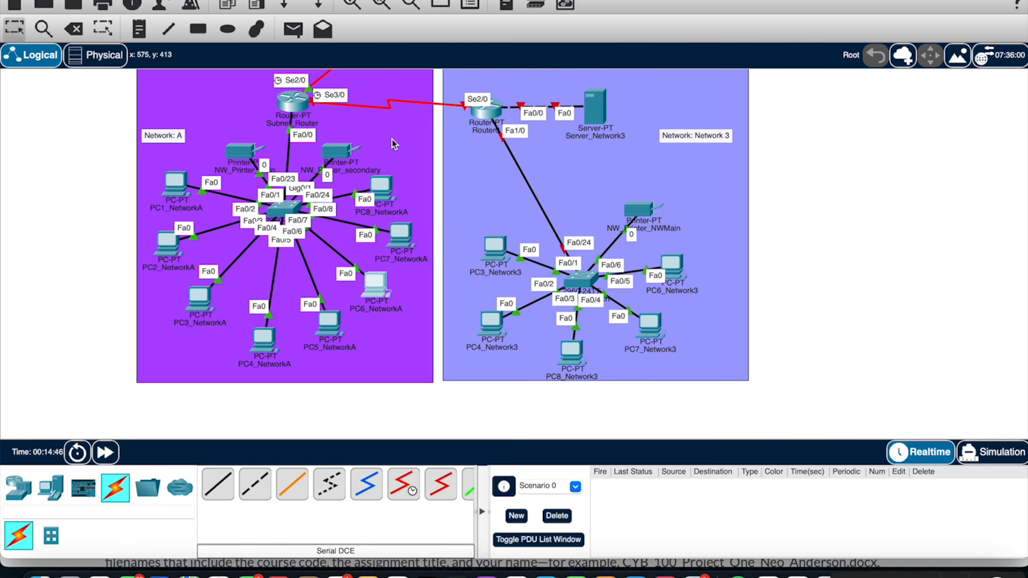
Set PC8_NetworkA's IPv4 default gateway to 192.168.1.1
{"action": "left_click", "coordinate": [373, 192]}
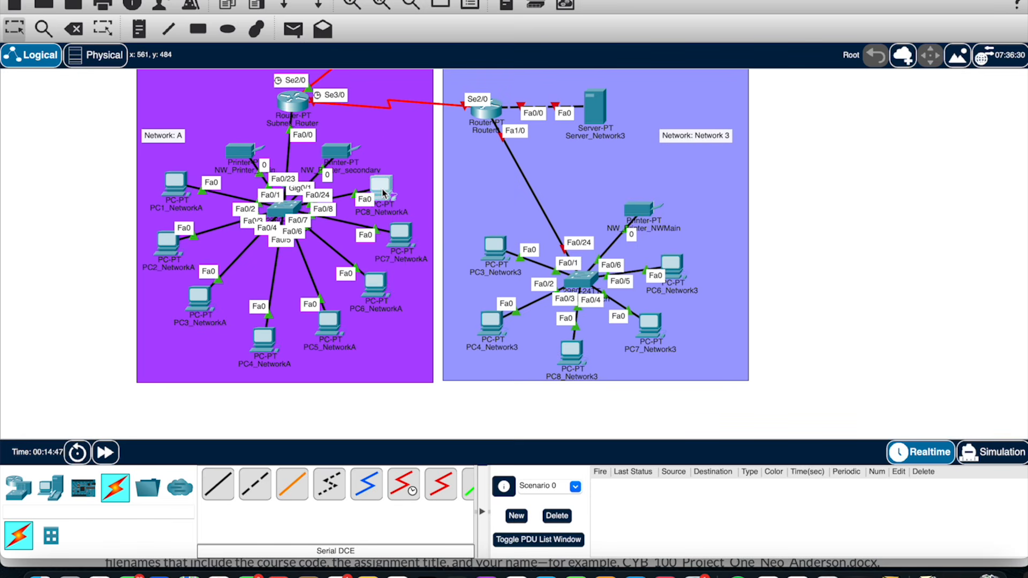
{"action": "left_click", "coordinate": [502, 87]}
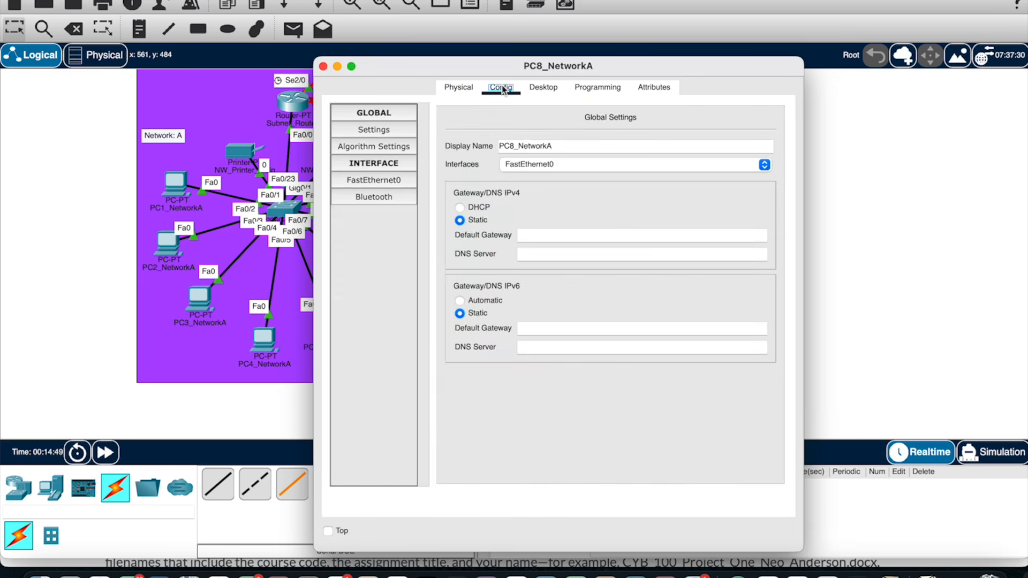
{"action": "left_click", "coordinate": [530, 234]}
Give PC8_NetworkA's FastEthernet0 the static address 192.168.1.108 with mask 255.255.255.0, and recheck its gateway
{"action": "left_click", "coordinate": [367, 187]}
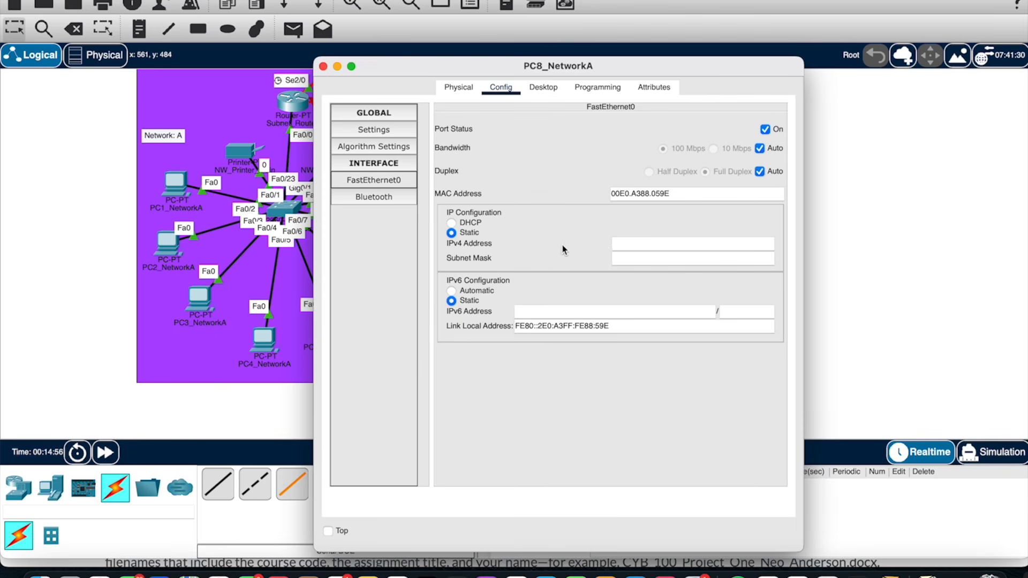
{"action": "left_click", "coordinate": [623, 245]}
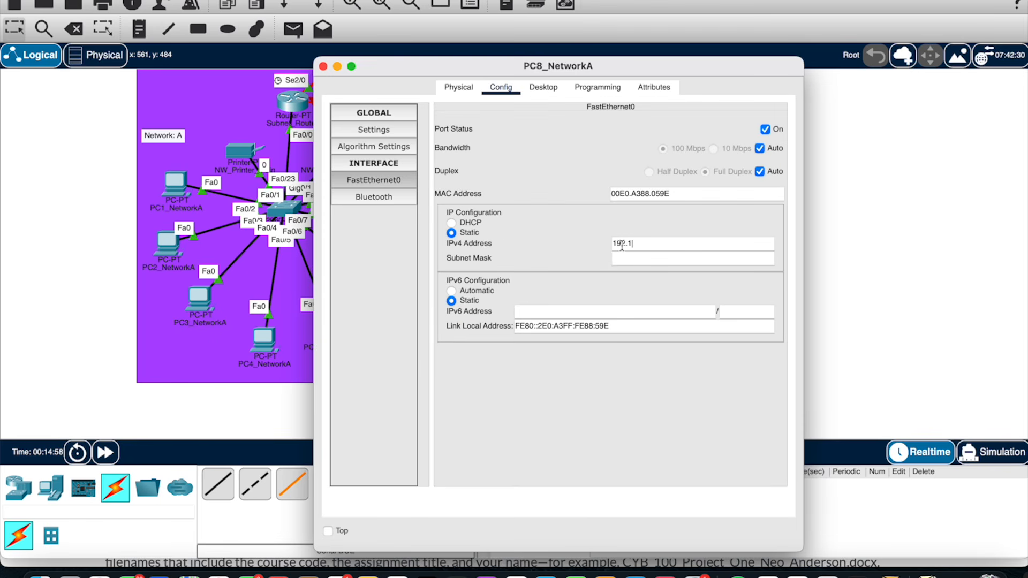
{"action": "type", "text": "192.168.1"}
{"action": "key", "text": "Tab"}
{"action": "left_click", "coordinate": [370, 114]}
{"action": "left_click", "coordinate": [370, 114]}
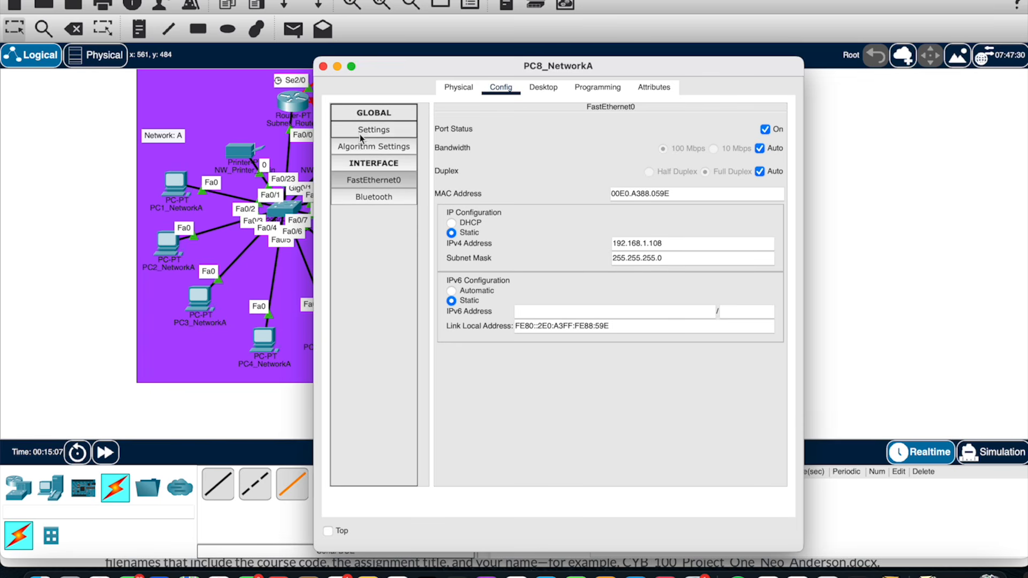
{"action": "left_click", "coordinate": [362, 131]}
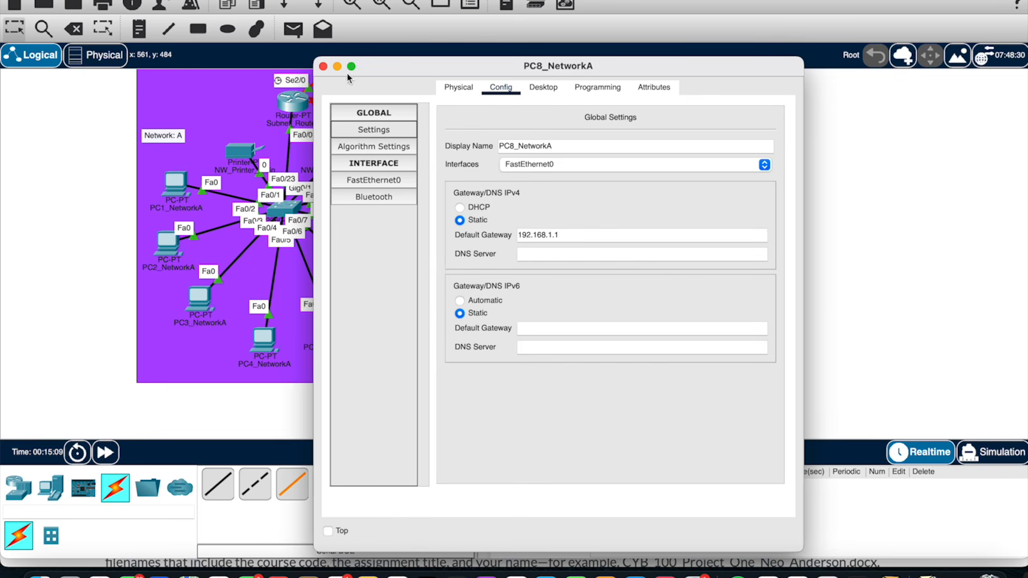
{"action": "left_click", "coordinate": [323, 66]}
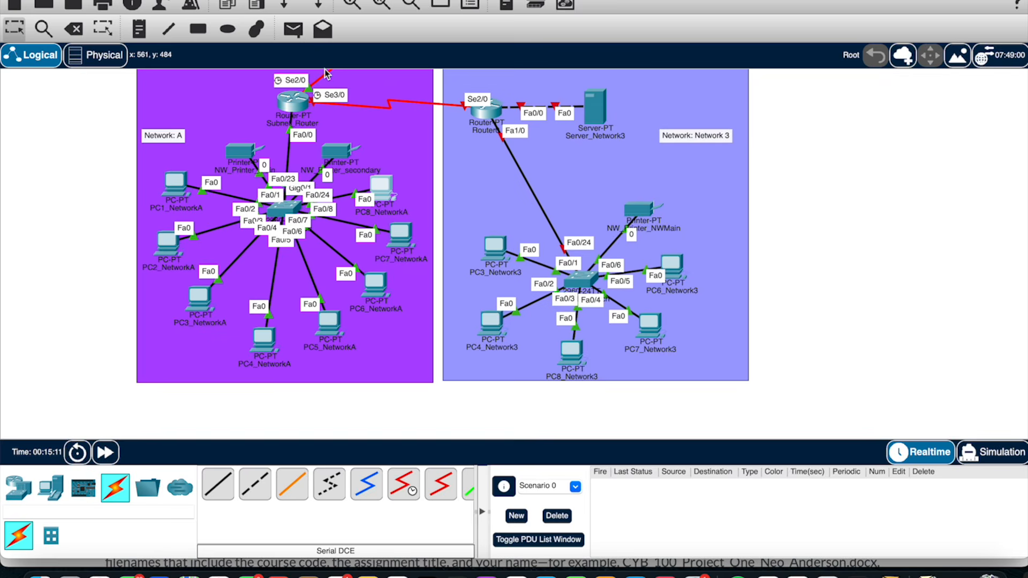
Edit the third octet of PC5_NetworkA's IPv4 default gateway and close its configuration window
{"action": "left_click", "coordinate": [329, 321]}
{"action": "left_click", "coordinate": [552, 238]}
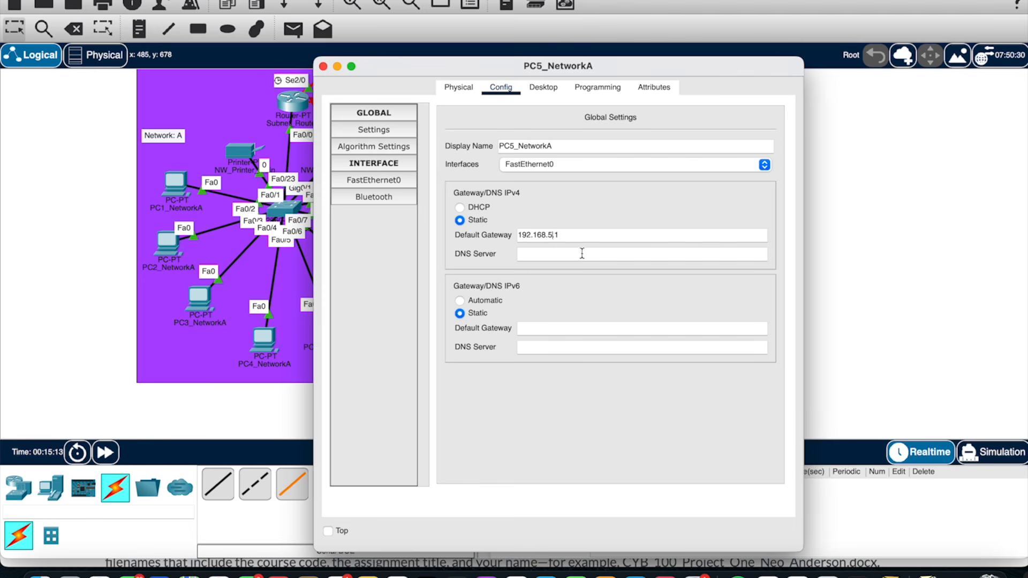
{"action": "left_click", "coordinate": [323, 67]}
Check the default gateway settings of PC6_NetworkA, PC4_NetworkA and PC3_NetworkA, and PC3_NetworkA's address summary
{"action": "left_click", "coordinate": [375, 285]}
{"action": "left_click", "coordinate": [323, 67]}
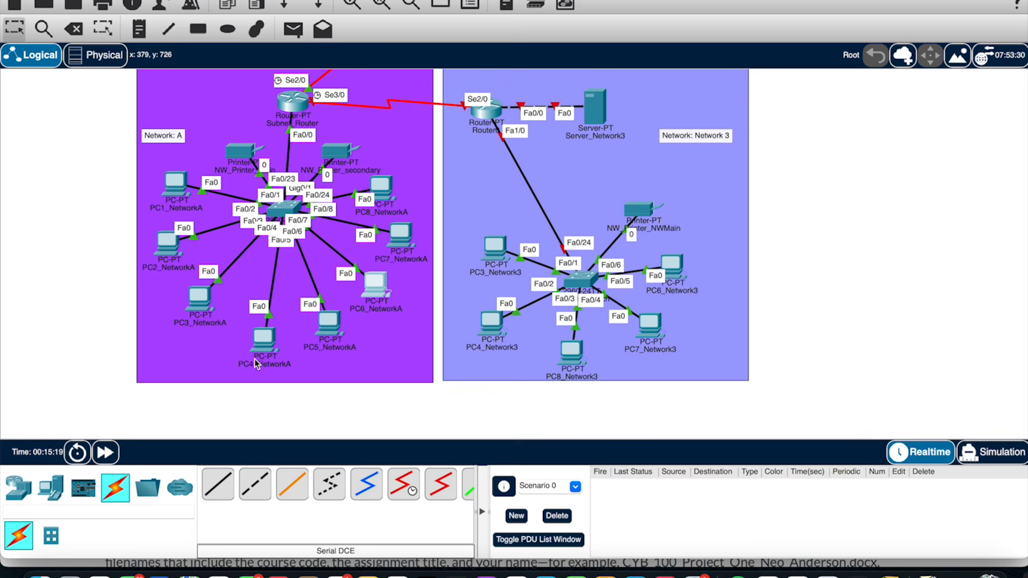
{"action": "left_click", "coordinate": [262, 341]}
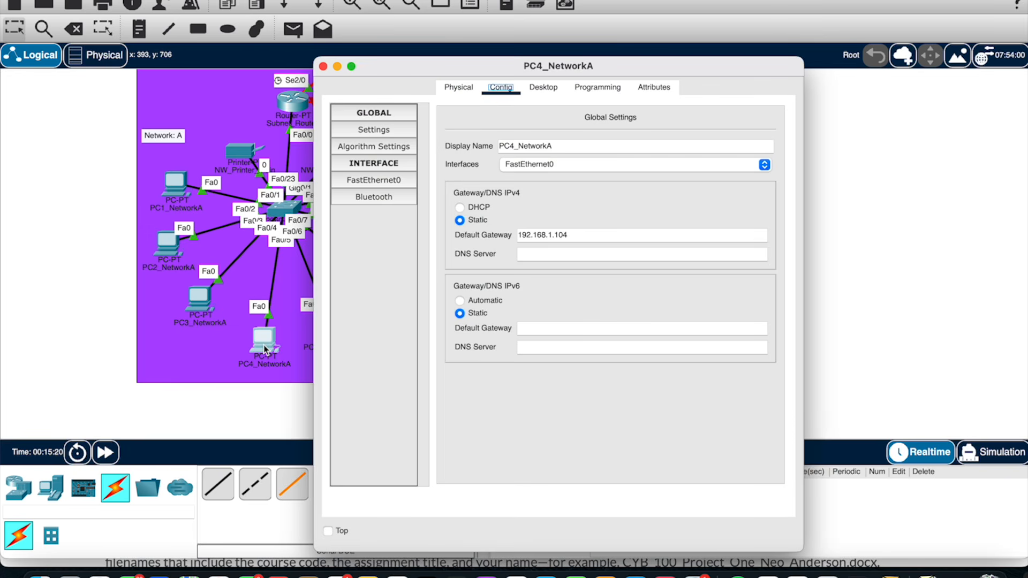
{"action": "left_click", "coordinate": [322, 66]}
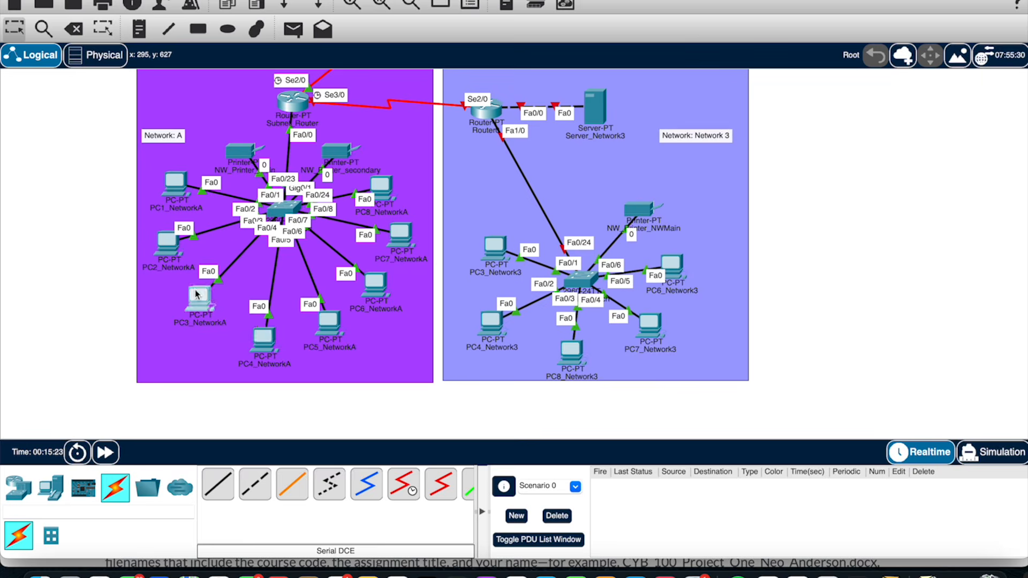
{"action": "left_click", "coordinate": [196, 292]}
{"action": "left_click", "coordinate": [323, 66]}
{"action": "mouse_move", "coordinate": [198, 308]}
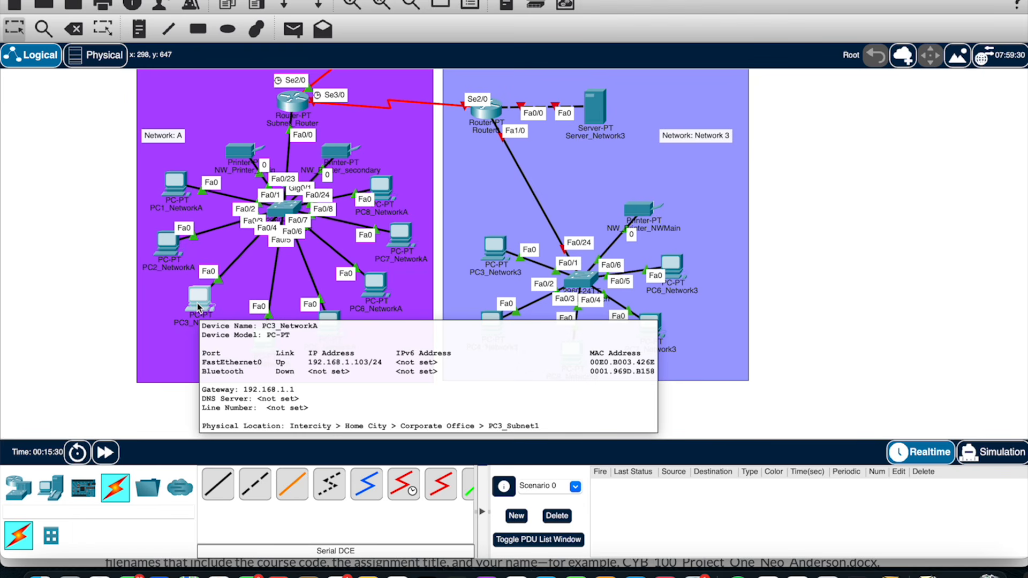
{"action": "scroll", "coordinate": [445, 198], "scroll_direction": "up", "scroll_amount": 2}
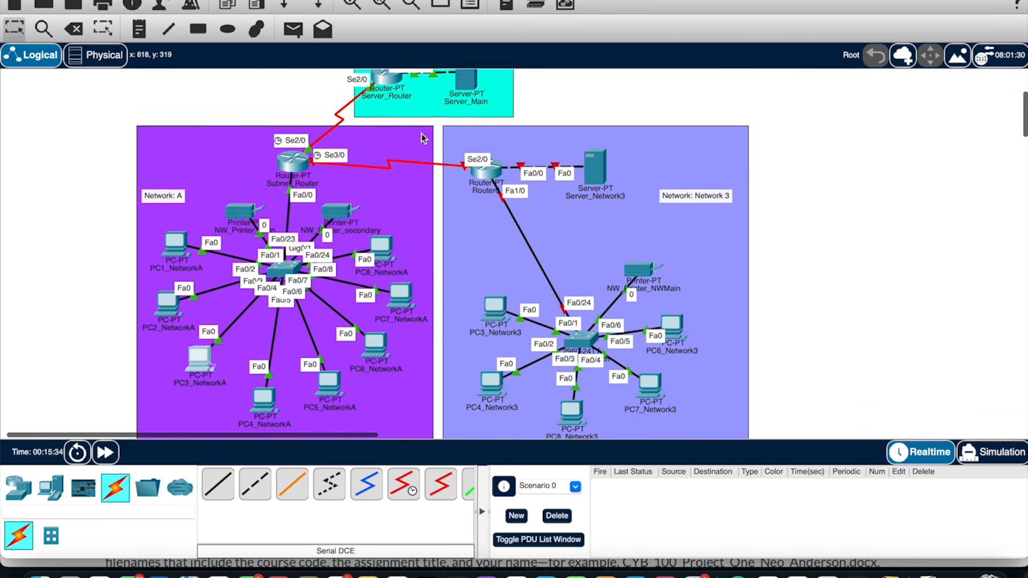
Remove network 192.168.5.0 from Server_Router's RIP routing list
{"action": "scroll", "coordinate": [424, 138], "scroll_direction": "up", "scroll_amount": 1}
{"action": "left_click", "coordinate": [383, 117]}
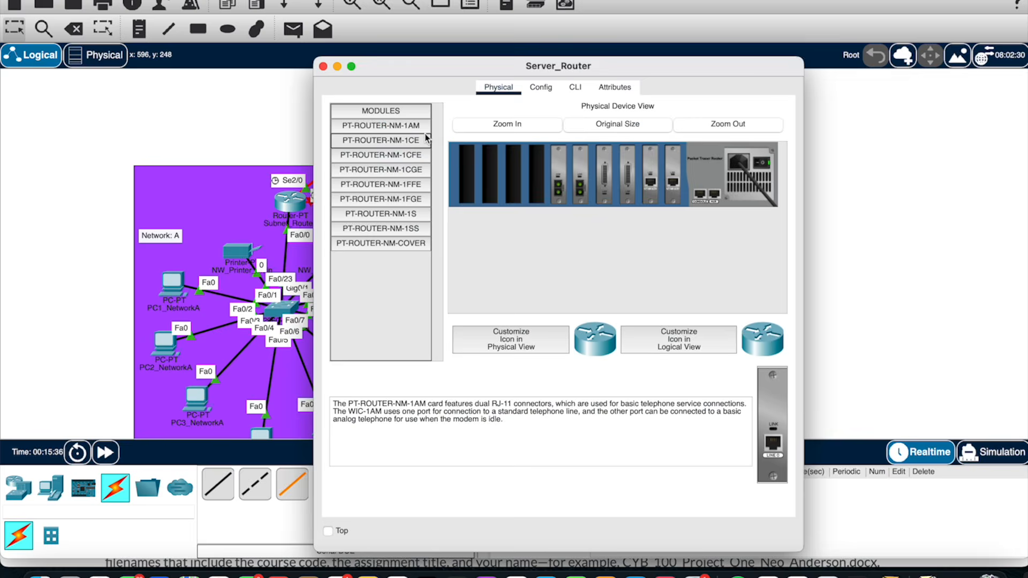
{"action": "left_click", "coordinate": [541, 87]}
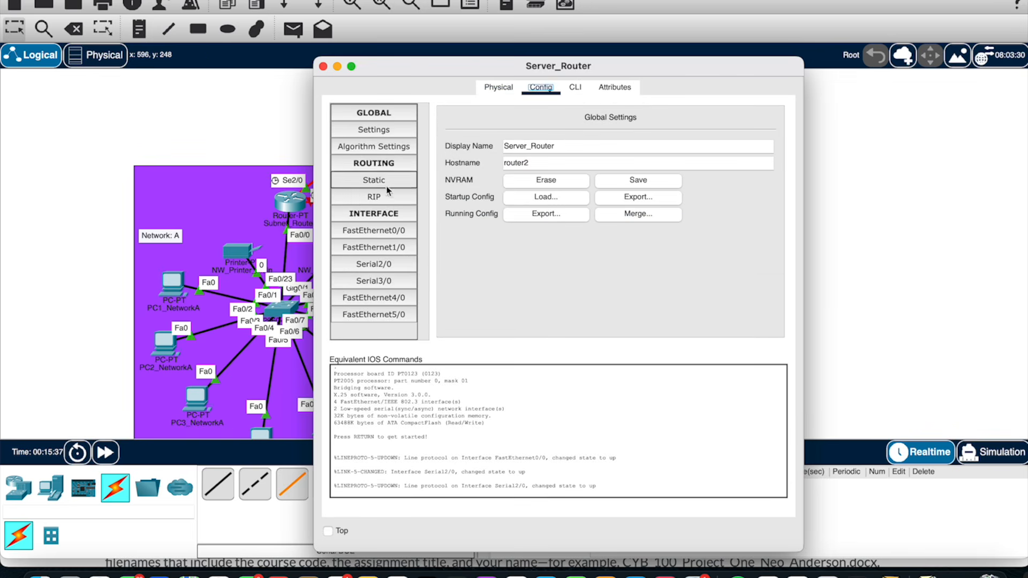
{"action": "left_click", "coordinate": [388, 196]}
{"action": "left_click", "coordinate": [477, 224]}
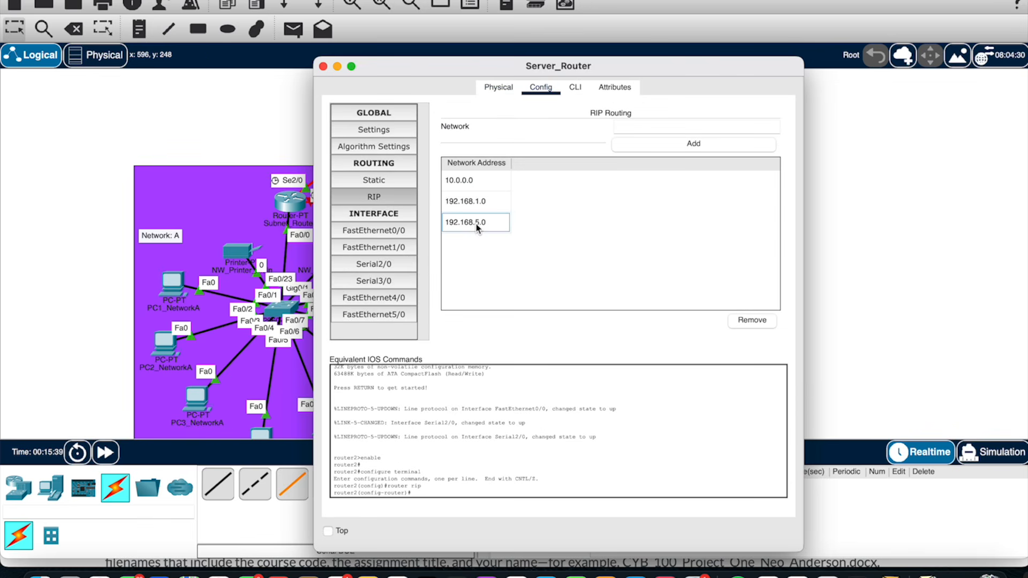
{"action": "left_click", "coordinate": [737, 319]}
{"action": "left_click", "coordinate": [624, 123]}
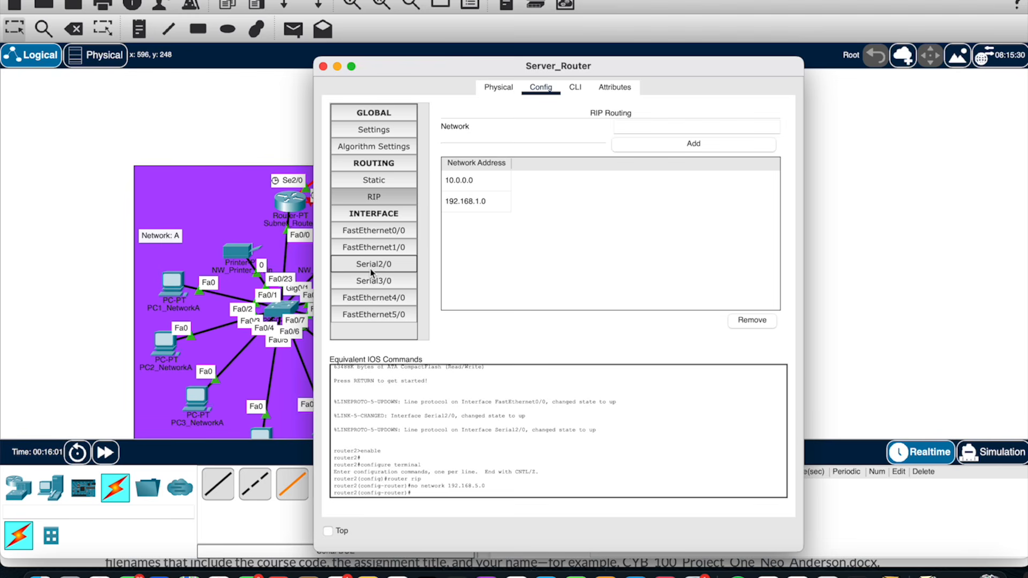
Give Server_Router's Serial3/0 interface the IPv4 address 20.0.0.1 with mask 255.0.0.0 and close its configuration window
{"action": "left_click", "coordinate": [363, 288]}
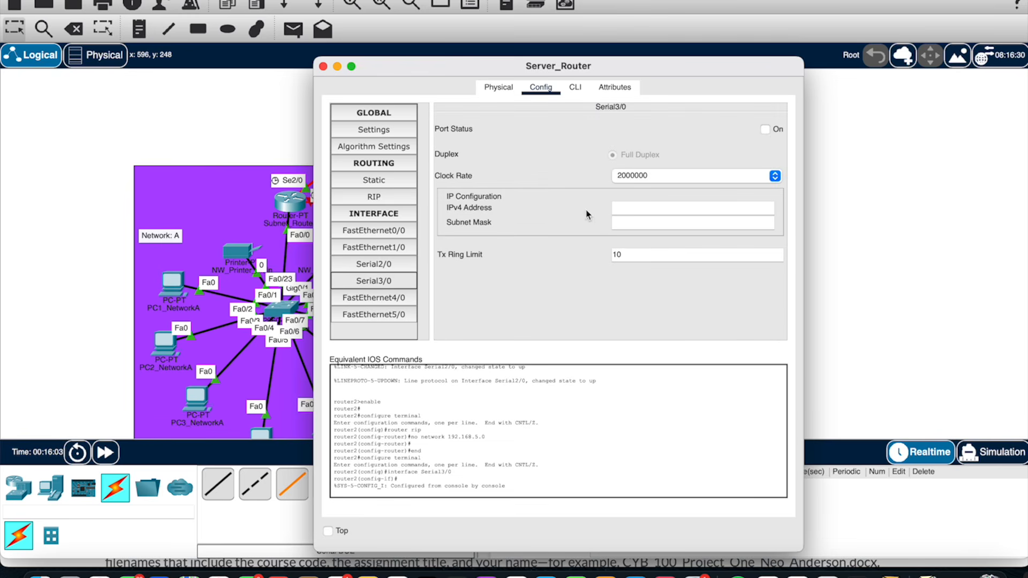
{"action": "left_click", "coordinate": [629, 208]}
{"action": "type", "text": "20."}
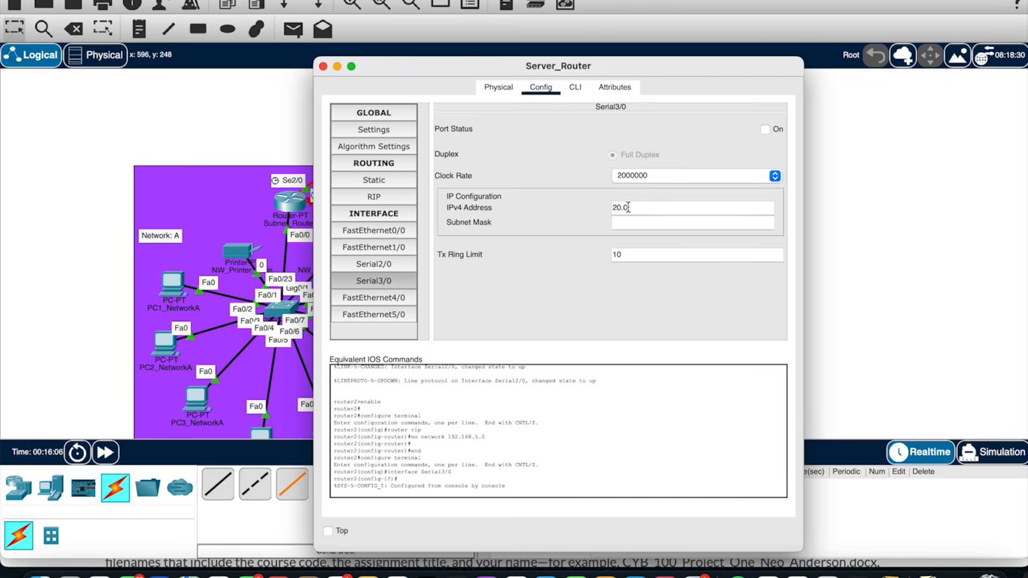
{"action": "type", "text": "0.0.1"}
{"action": "left_click", "coordinate": [462, 284]}
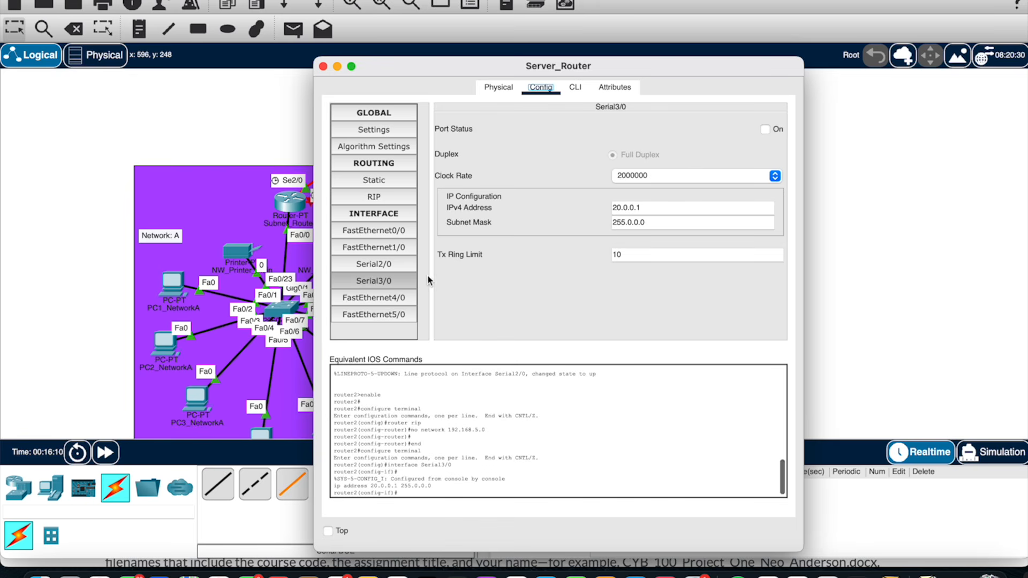
{"action": "left_click", "coordinate": [323, 66]}
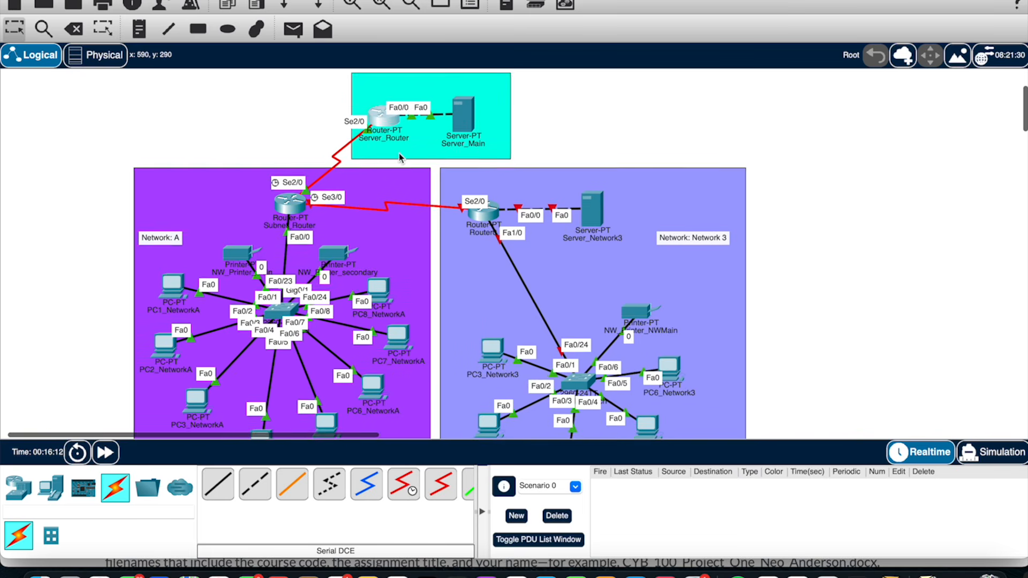
Give Router0's Serial2/0 interface in the Network 3 area the IPv4 address 20.0.0.2 with mask 255.0.0.0
{"action": "scroll", "coordinate": [399, 157], "scroll_direction": "up", "scroll_amount": 1}
{"action": "mouse_move", "coordinate": [375, 149]}
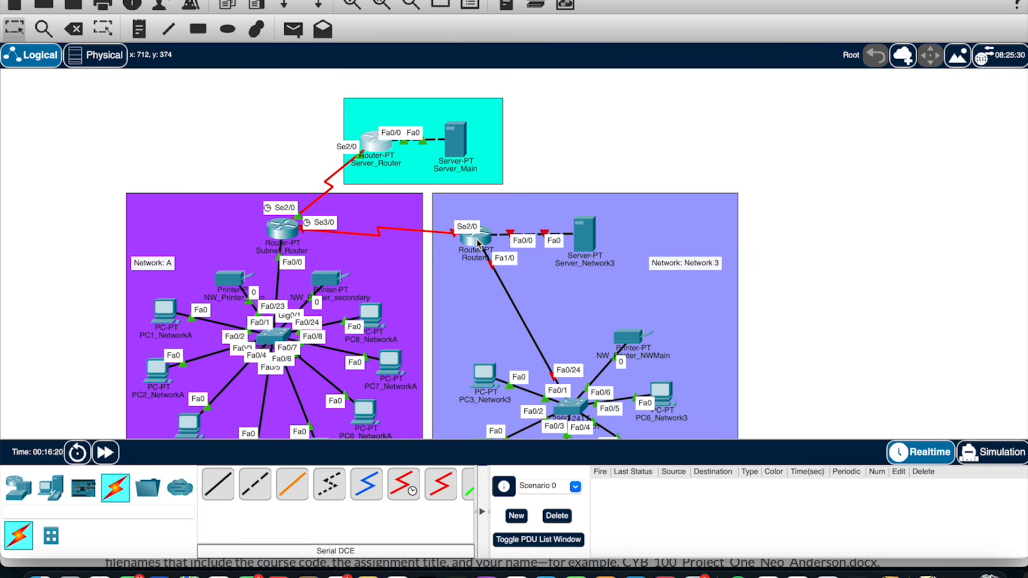
{"action": "left_click", "coordinate": [479, 241]}
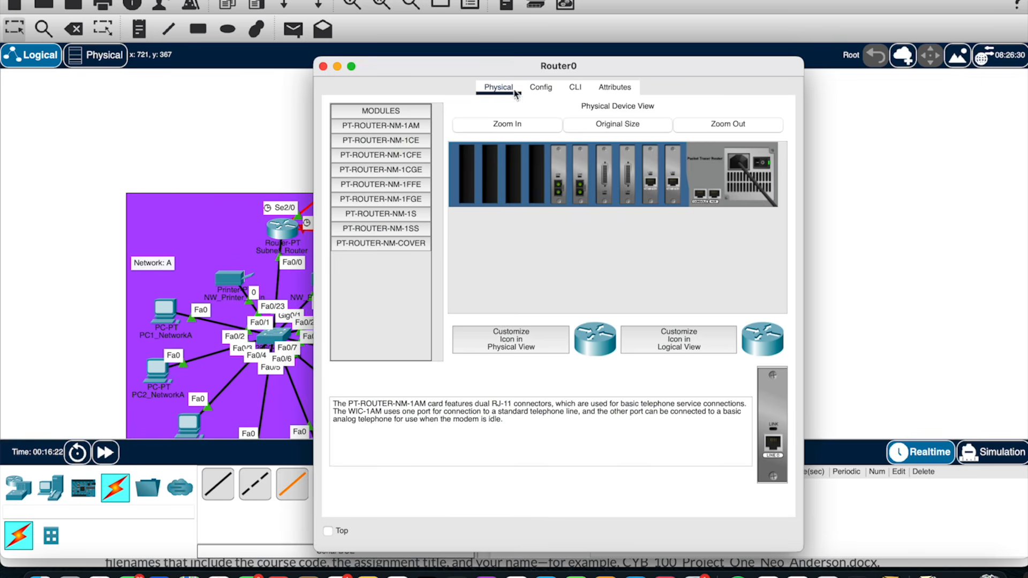
{"action": "left_click", "coordinate": [538, 87]}
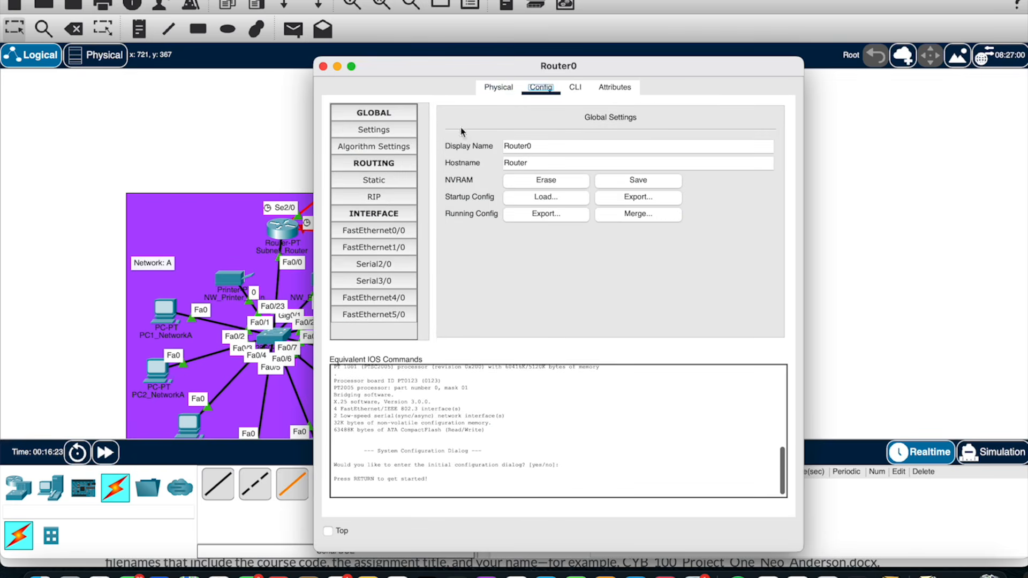
{"action": "left_click", "coordinate": [356, 268]}
{"action": "left_click", "coordinate": [637, 207]}
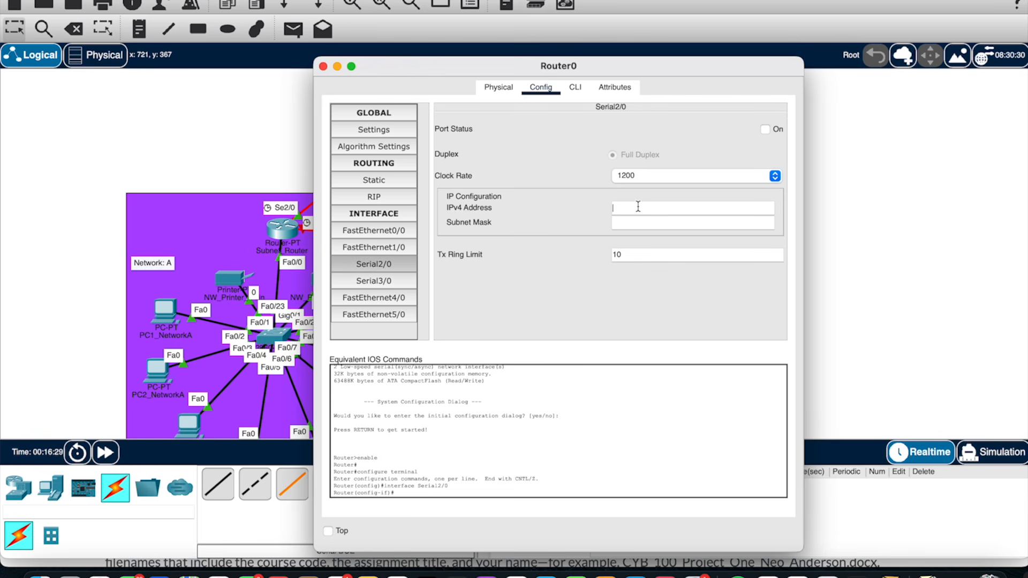
{"action": "type", "text": "20.0.0.2"}
{"action": "left_click", "coordinate": [323, 65]}
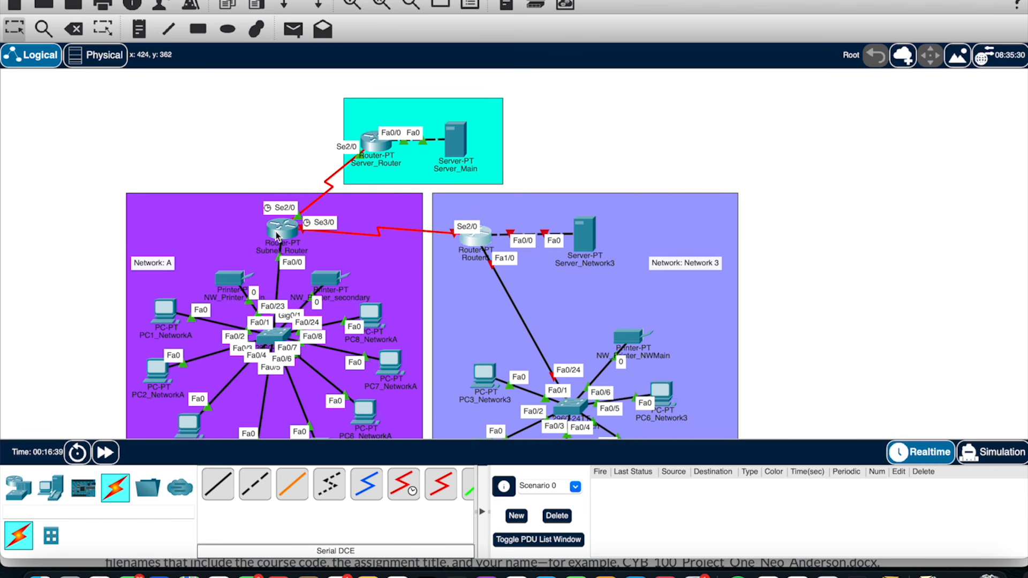
Check the IP configuration of Server_Router's Serial2/0 interface
{"action": "left_click", "coordinate": [379, 149]}
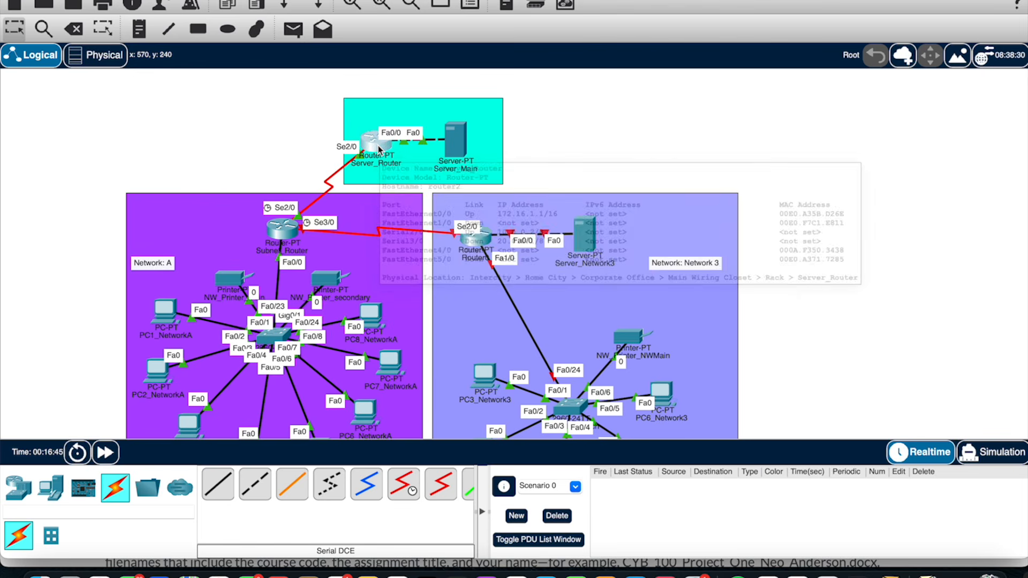
{"action": "left_click", "coordinate": [369, 264]}
{"action": "left_click_drag", "start_coordinate": [429, 74], "coordinate": [533, 71]}
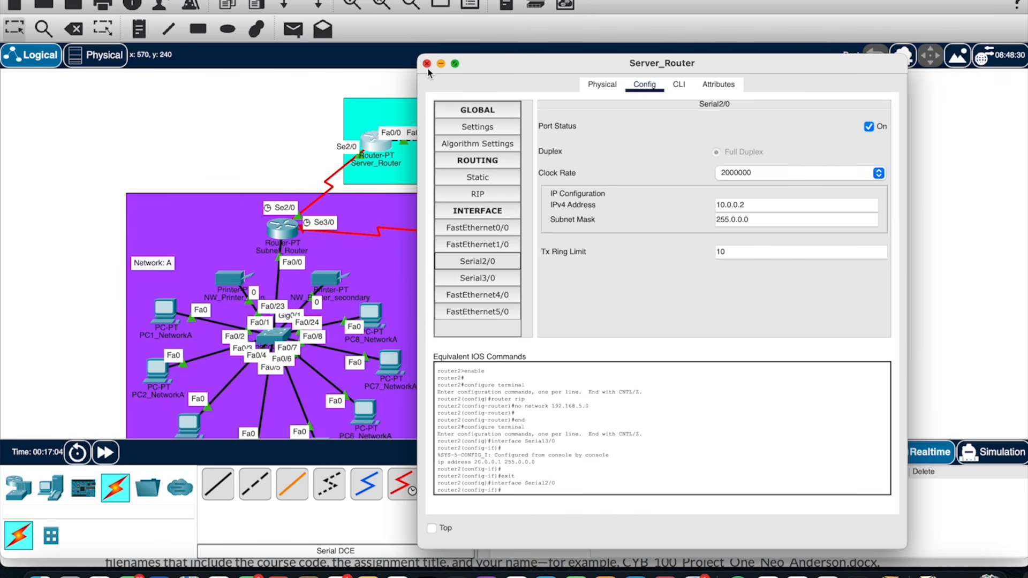
{"action": "left_click", "coordinate": [427, 64]}
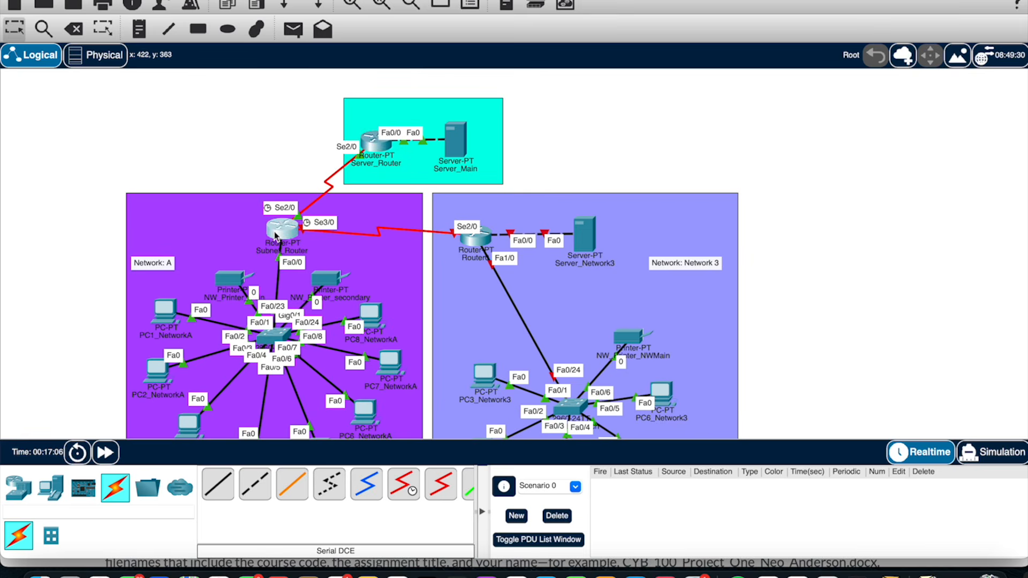
Check the IP configuration of Subnet_Router's Serial2/0 and Serial3/0 interfaces and its static routes
{"action": "left_click", "coordinate": [277, 236]}
{"action": "left_click", "coordinate": [541, 86]}
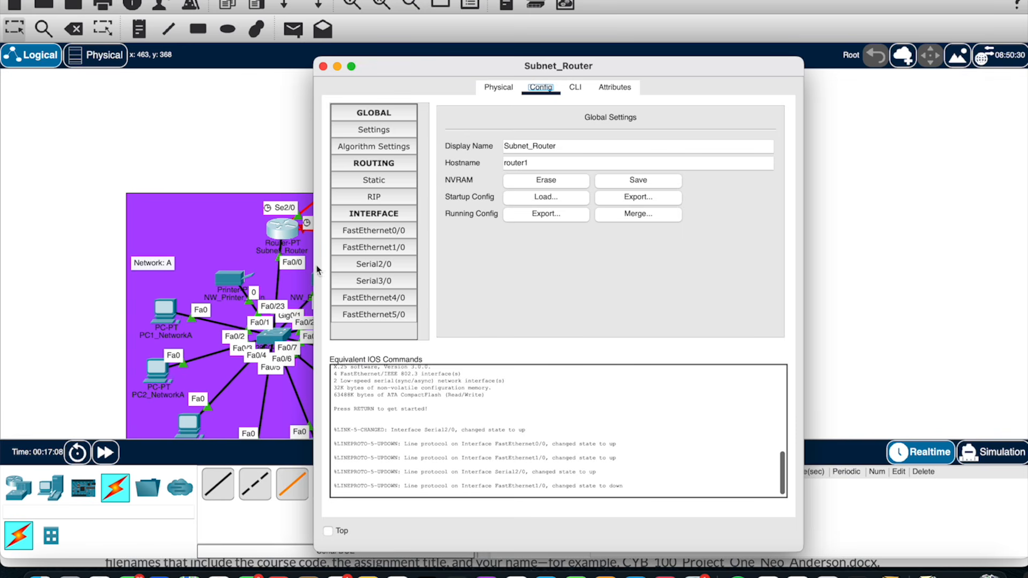
{"action": "left_click", "coordinate": [379, 264]}
{"action": "left_click", "coordinate": [377, 281]}
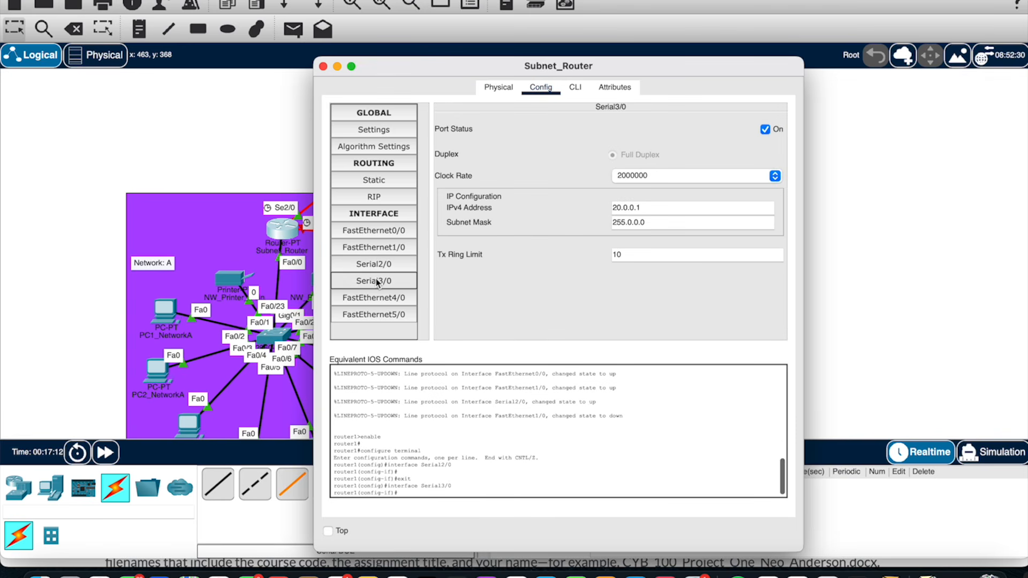
{"action": "left_click_drag", "start_coordinate": [435, 66], "coordinate": [553, 62]}
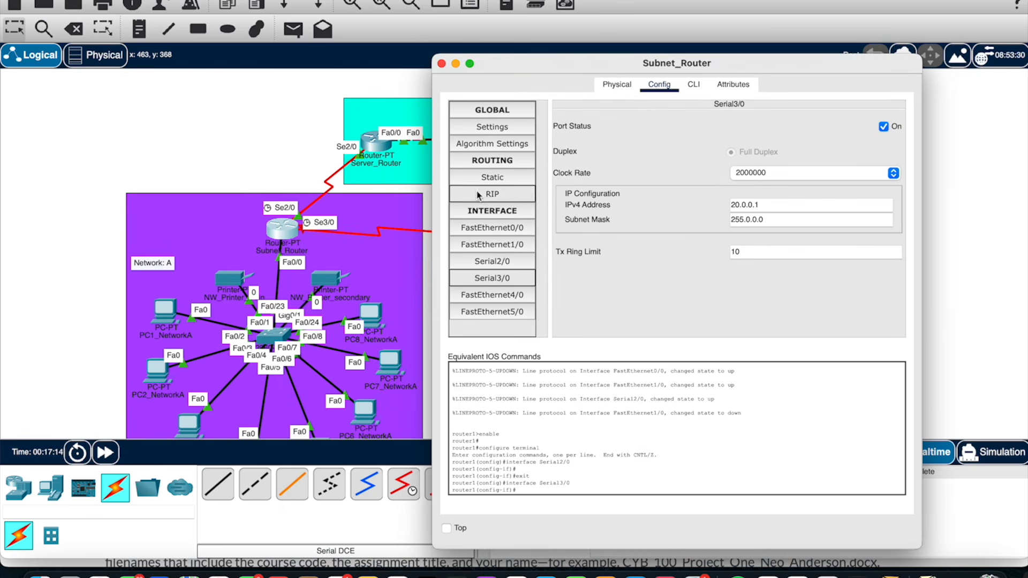
{"action": "left_click", "coordinate": [504, 263]}
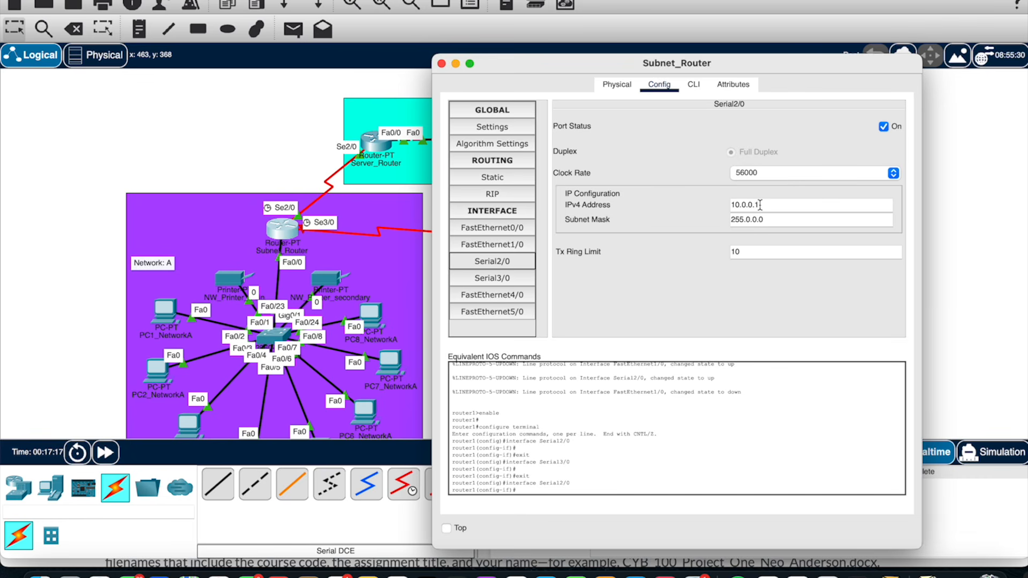
{"action": "left_click", "coordinate": [461, 278]}
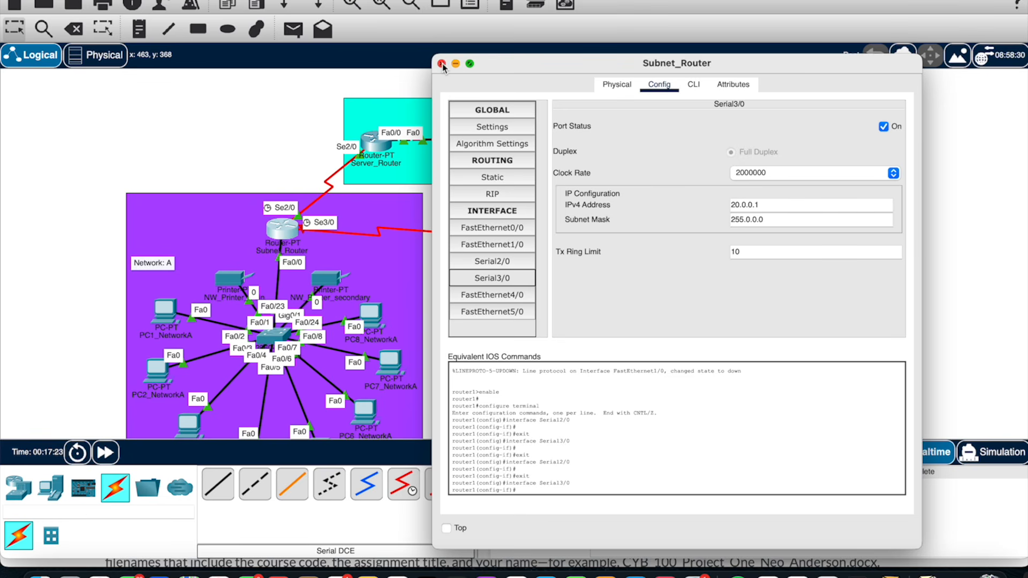
{"action": "left_click", "coordinate": [492, 180]}
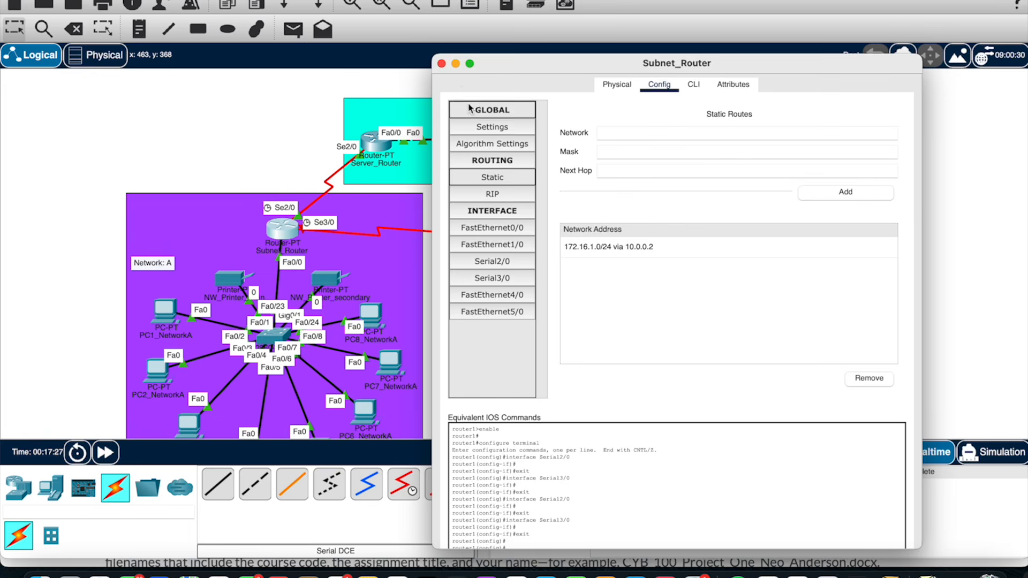
{"action": "left_click", "coordinate": [442, 64]}
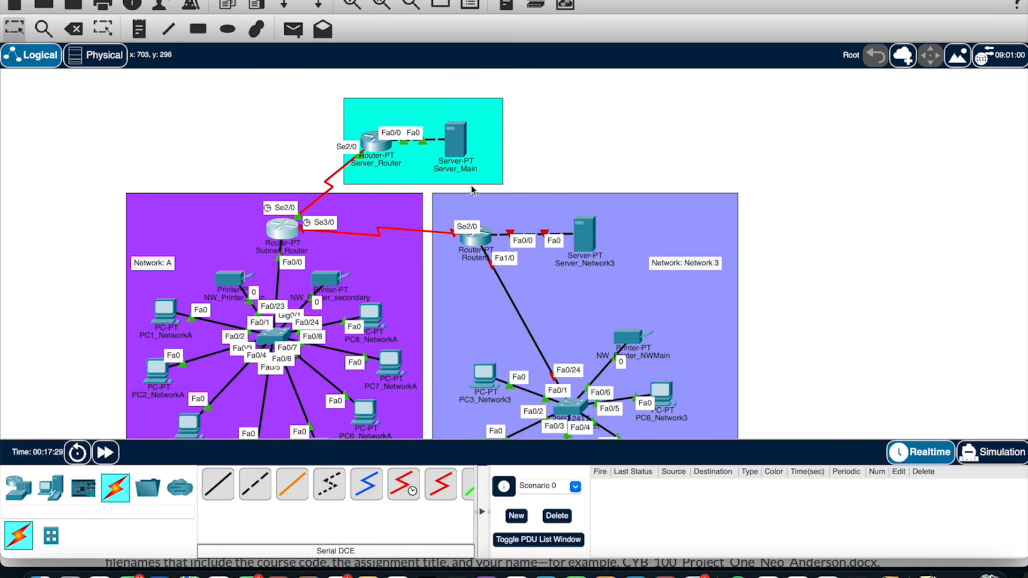
Add network 20.0.0.0 to Router0's RIP routing
{"action": "left_click", "coordinate": [475, 235]}
{"action": "left_click", "coordinate": [374, 181]}
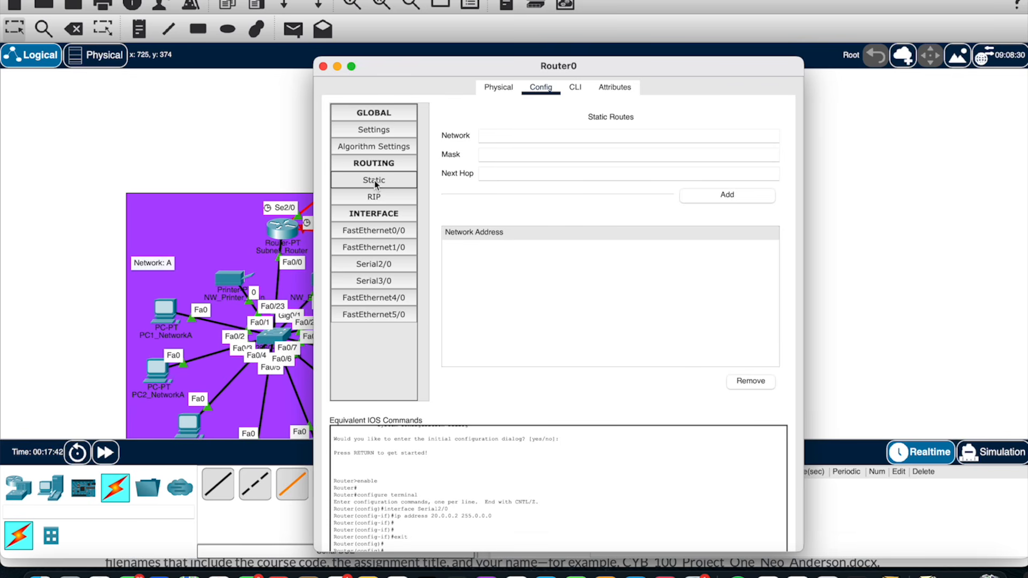
{"action": "left_click", "coordinate": [375, 197]}
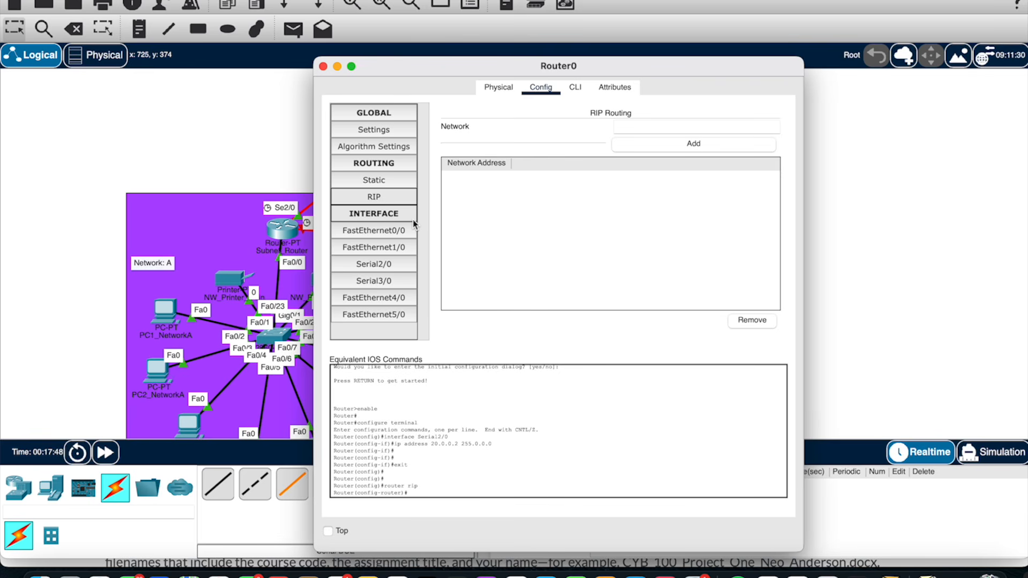
{"action": "left_click", "coordinate": [637, 126]}
{"action": "type", "text": "20.0.0"}
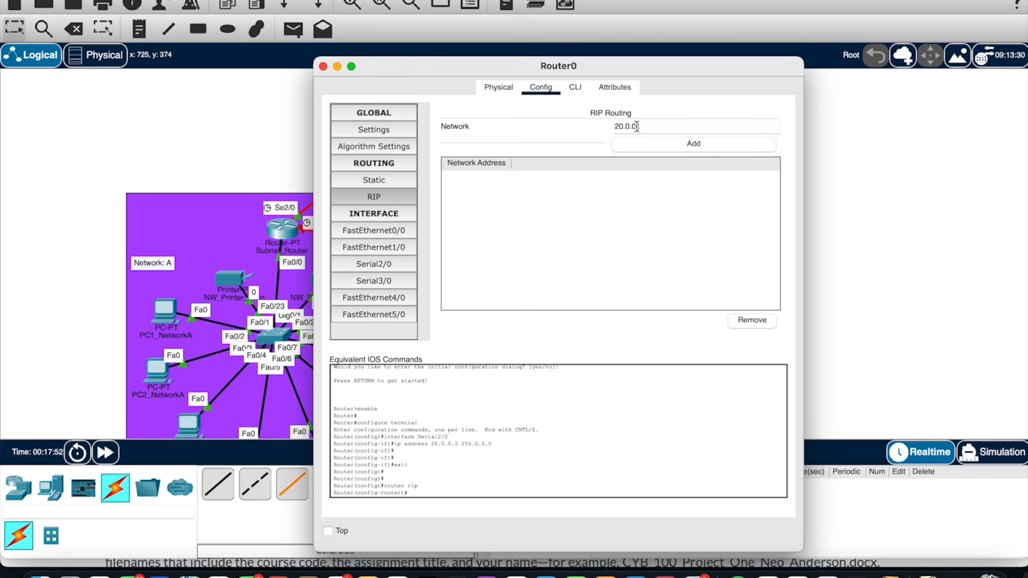
{"action": "type", "text": ".0"}
{"action": "left_click", "coordinate": [727, 150]}
Add networks 192.168.10.0 and 192.168.11.0 to Router0's RIP routing and close its configuration window
{"action": "left_click", "coordinate": [650, 126]}
{"action": "type", "text": "19"}
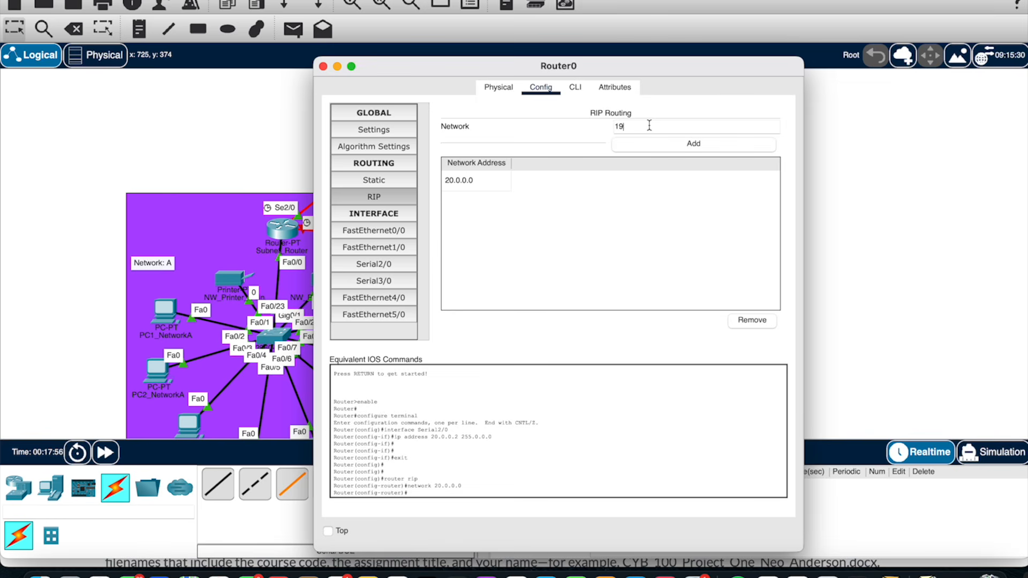
{"action": "type", "text": "2.168.10.0"}
{"action": "left_click", "coordinate": [662, 145]}
{"action": "left_click", "coordinate": [644, 127]}
{"action": "type", "text": "192.168.11.0"}
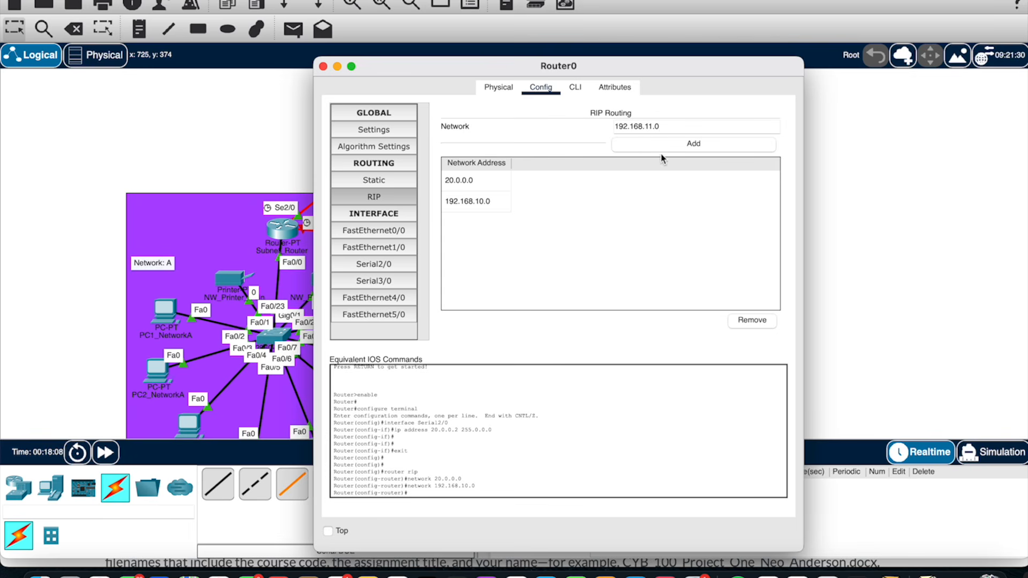
{"action": "left_click", "coordinate": [662, 150]}
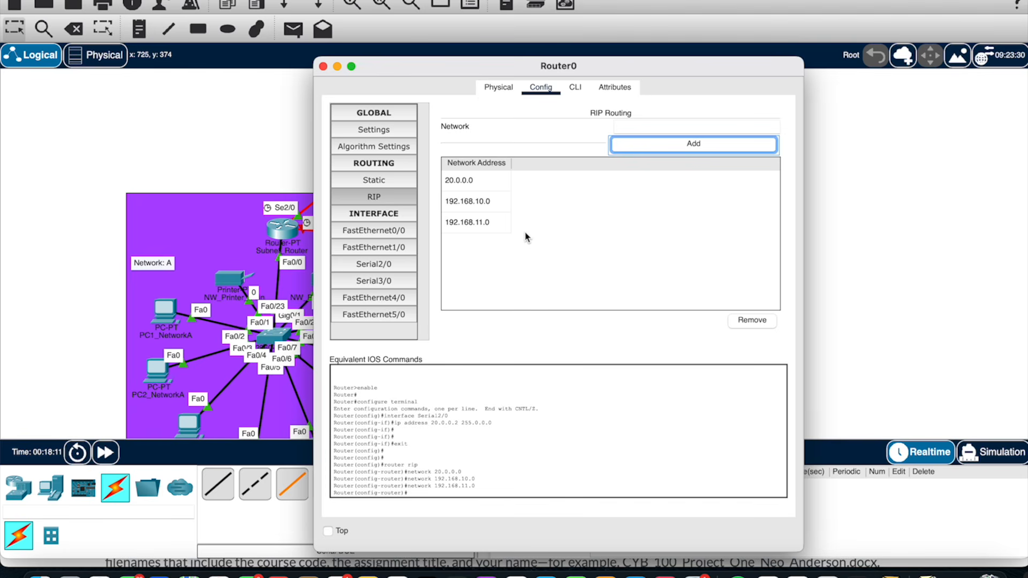
{"action": "left_click", "coordinate": [323, 66]}
Remove network 192.168.5.0 from Subnet_Router's RIP routing and add network 20.0.0.0
{"action": "left_click", "coordinate": [282, 230]}
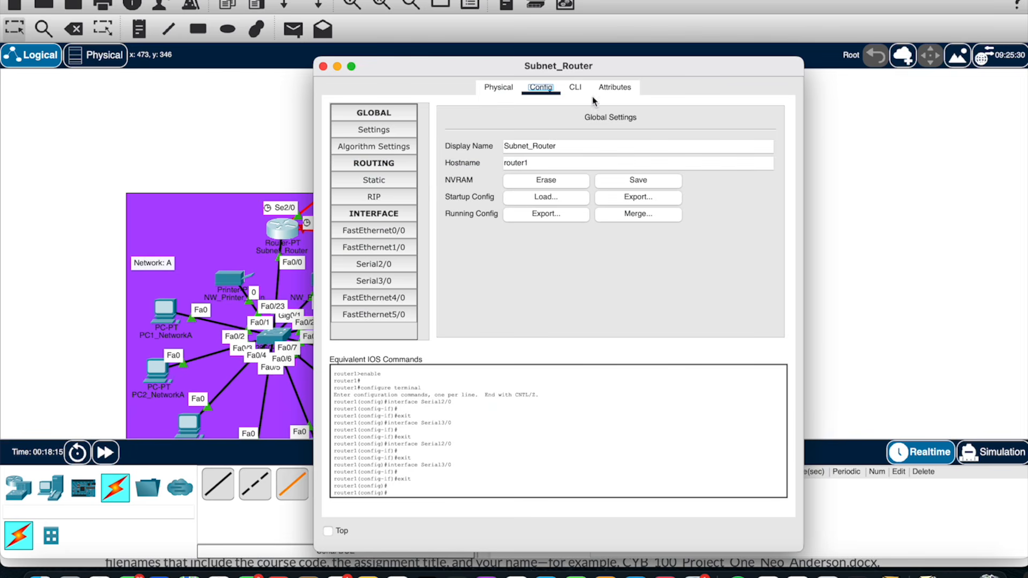
{"action": "left_click", "coordinate": [381, 198]}
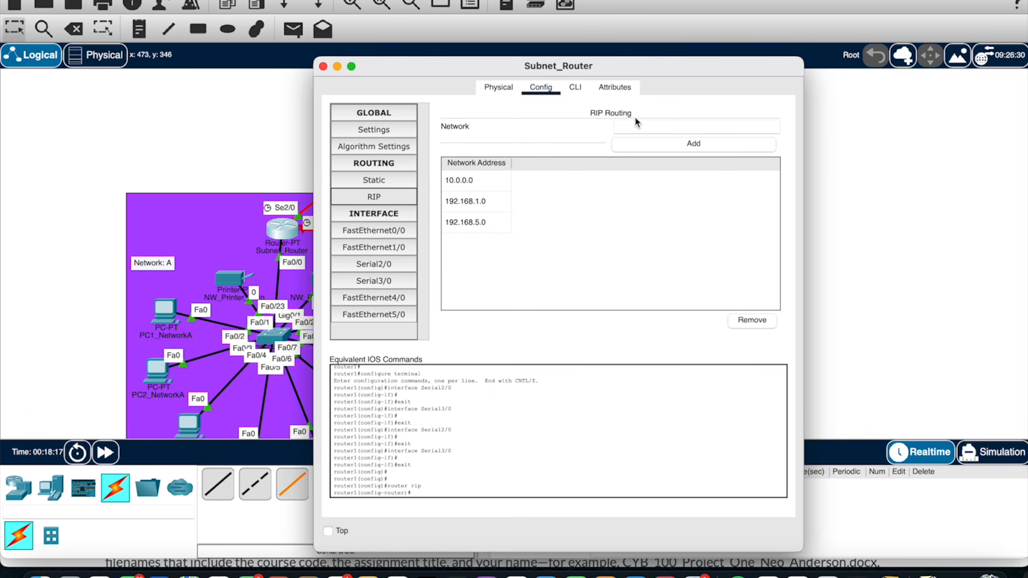
{"action": "left_click", "coordinate": [467, 222]}
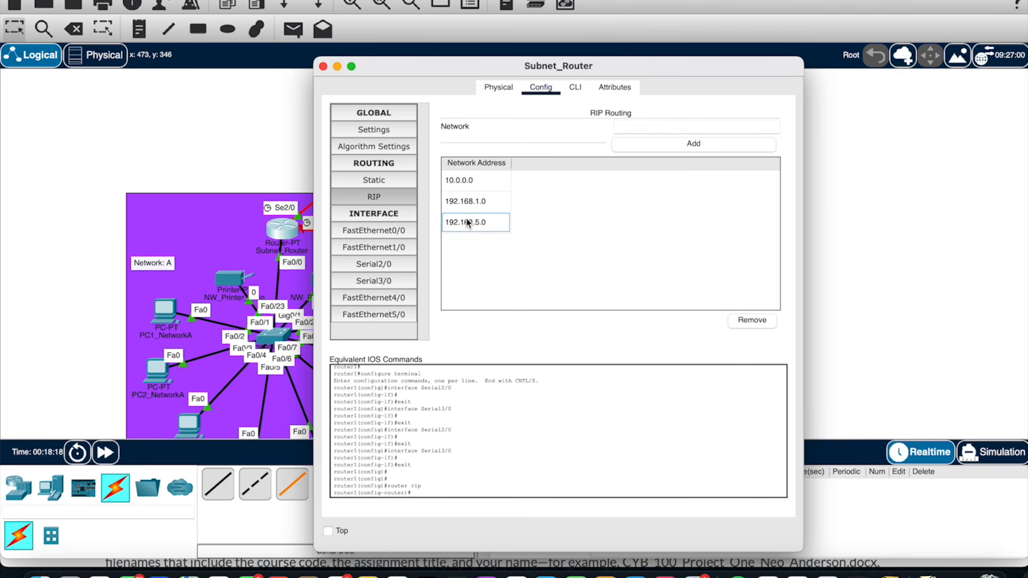
{"action": "left_click", "coordinate": [745, 321]}
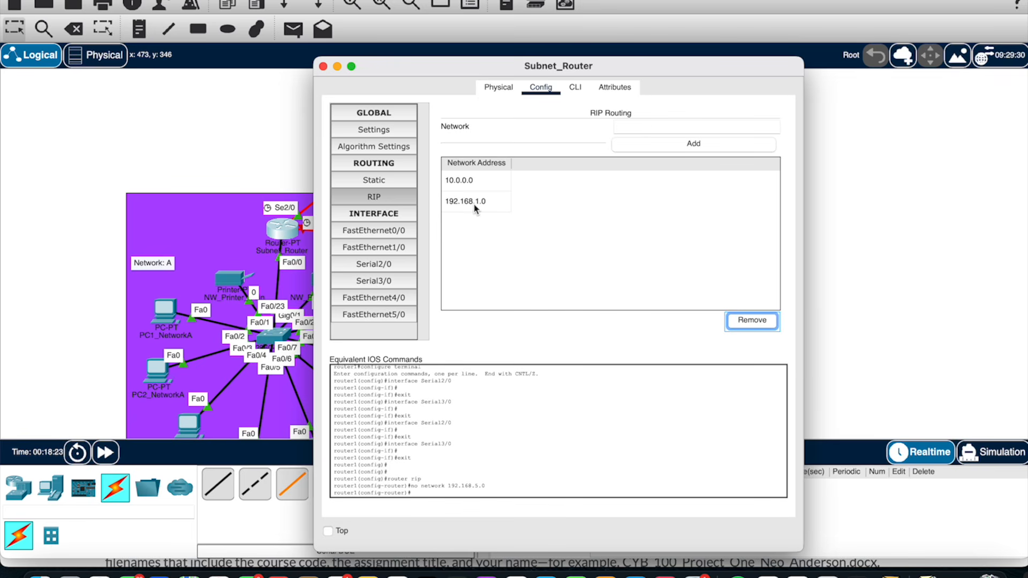
{"action": "left_click", "coordinate": [663, 125]}
{"action": "type", "text": "20.0.0.0"}
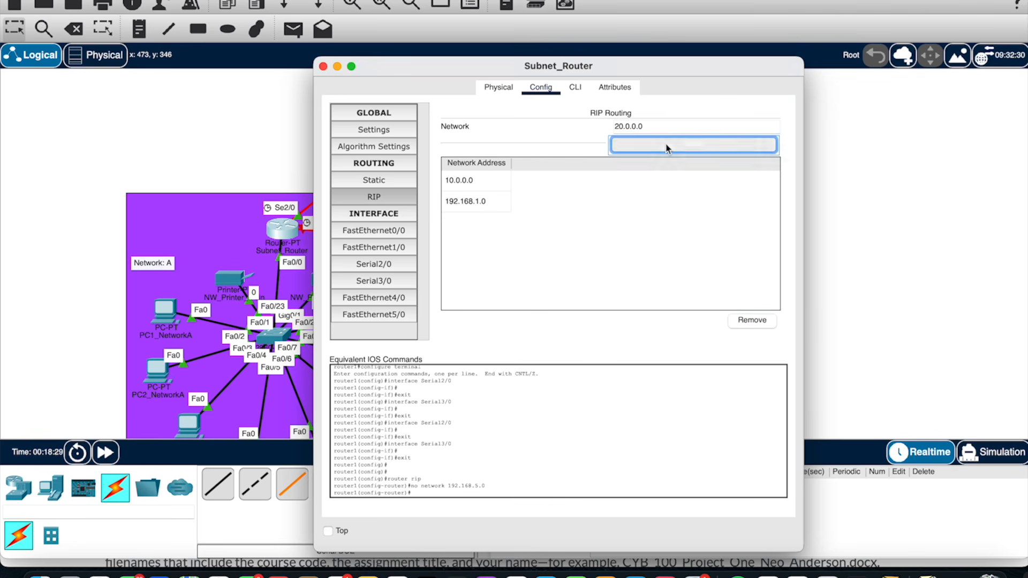
{"action": "left_click", "coordinate": [666, 143]}
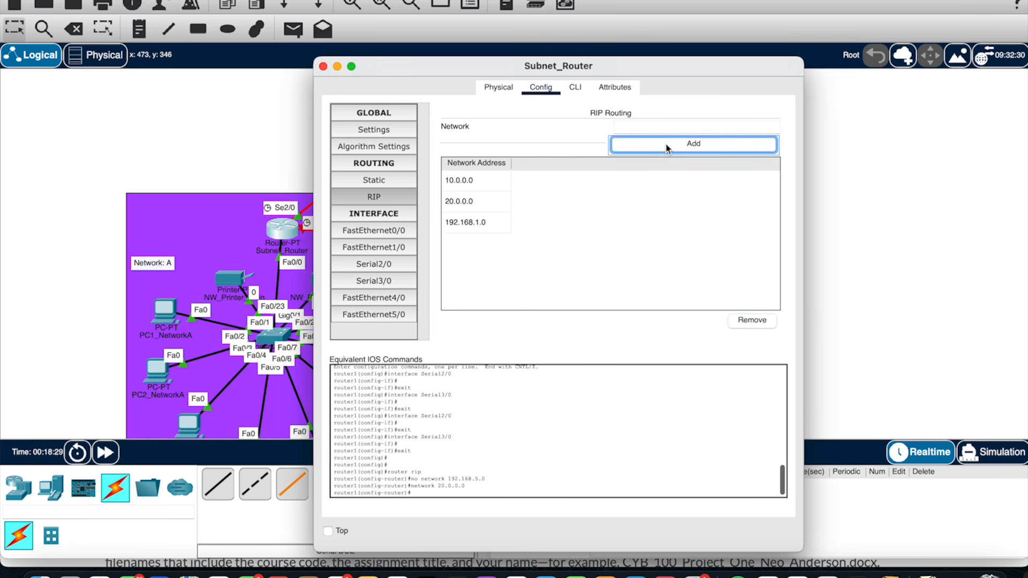
Close Subnet_Router's configuration and add network 20.0.0.0 to Server_Router's RIP routing
{"action": "left_click", "coordinate": [323, 66]}
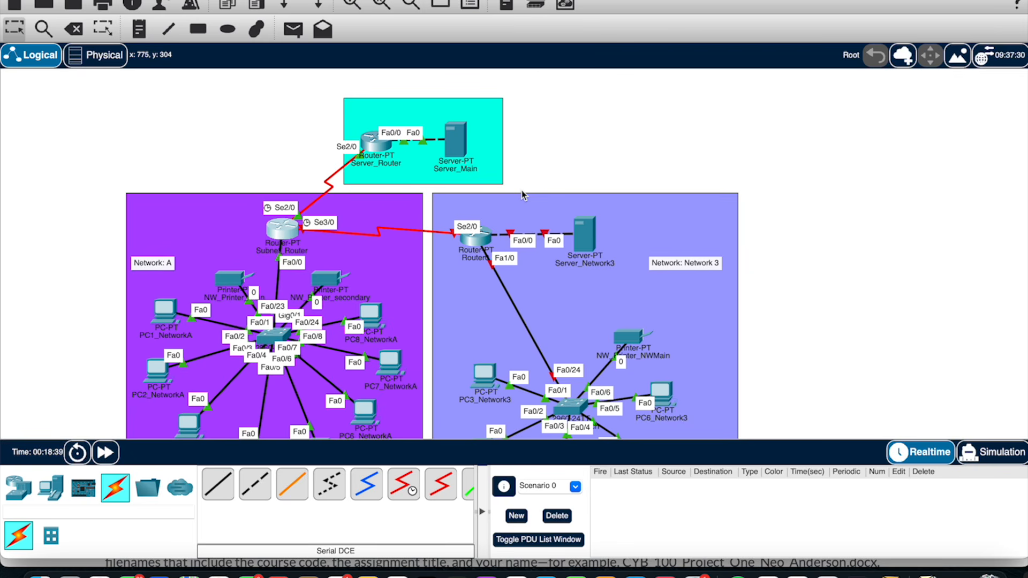
{"action": "left_click", "coordinate": [375, 142]}
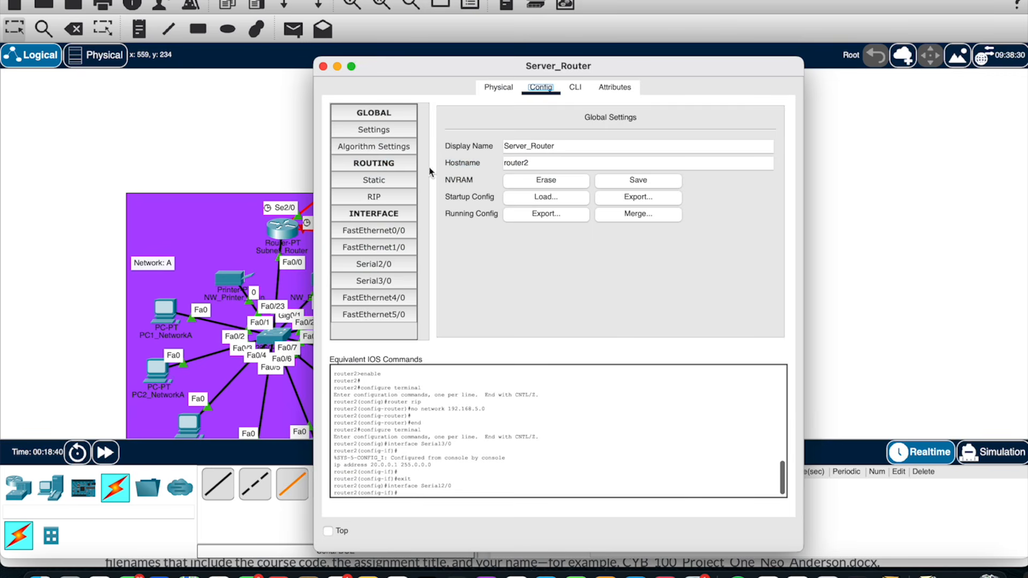
{"action": "left_click", "coordinate": [369, 186]}
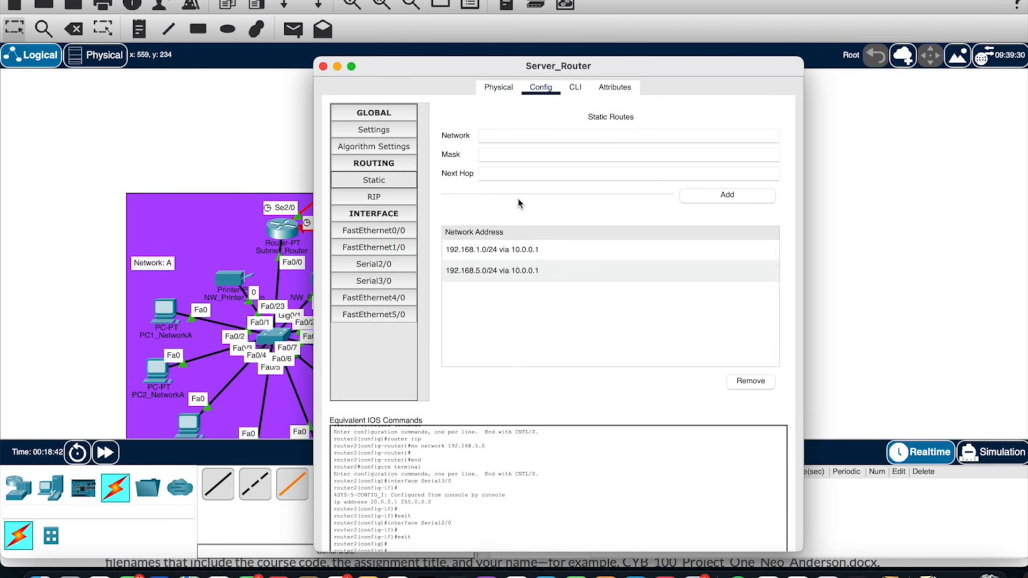
{"action": "left_click", "coordinate": [374, 197]}
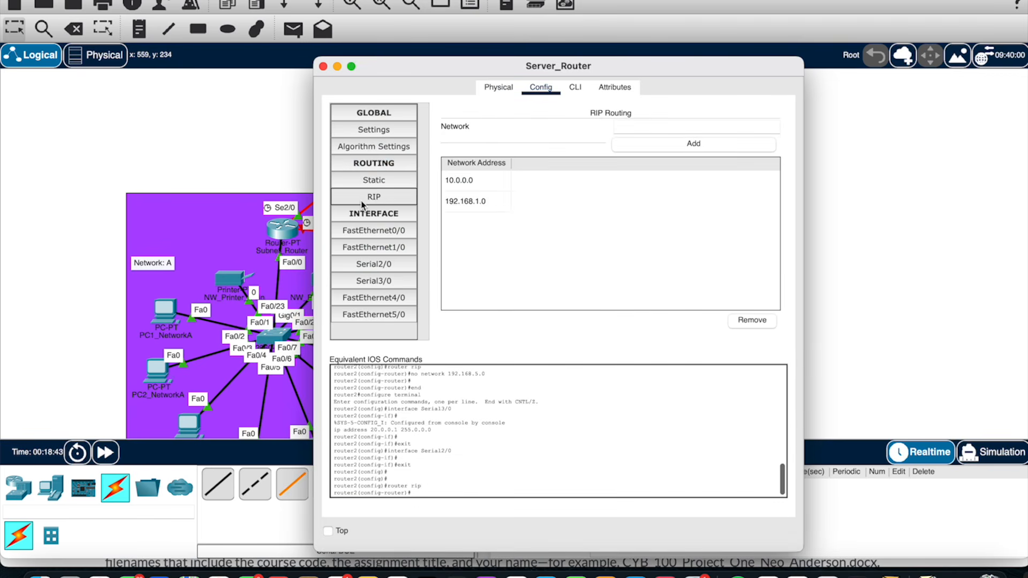
{"action": "left_click", "coordinate": [632, 124]}
{"action": "type", "text": "20.0.0.0"}
{"action": "left_click", "coordinate": [664, 148]}
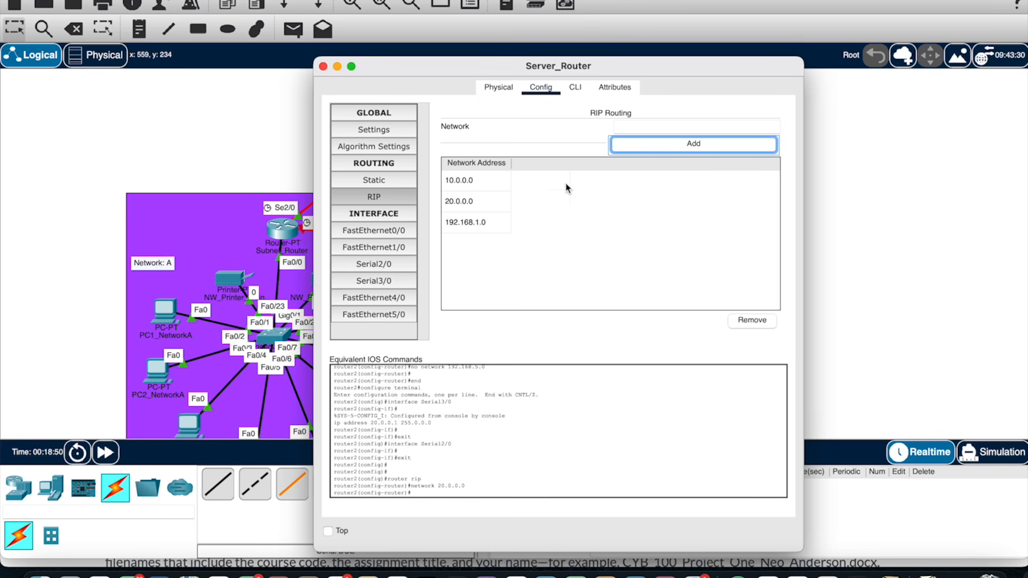
Add networks 192.168.11.0 and 192.168.10.0 to Server_Router's RIP routing and close its configuration window
{"action": "left_click", "coordinate": [633, 126]}
{"action": "type", "text": "192."}
{"action": "type", "text": "169"}
{"action": "type", "text": "8."}
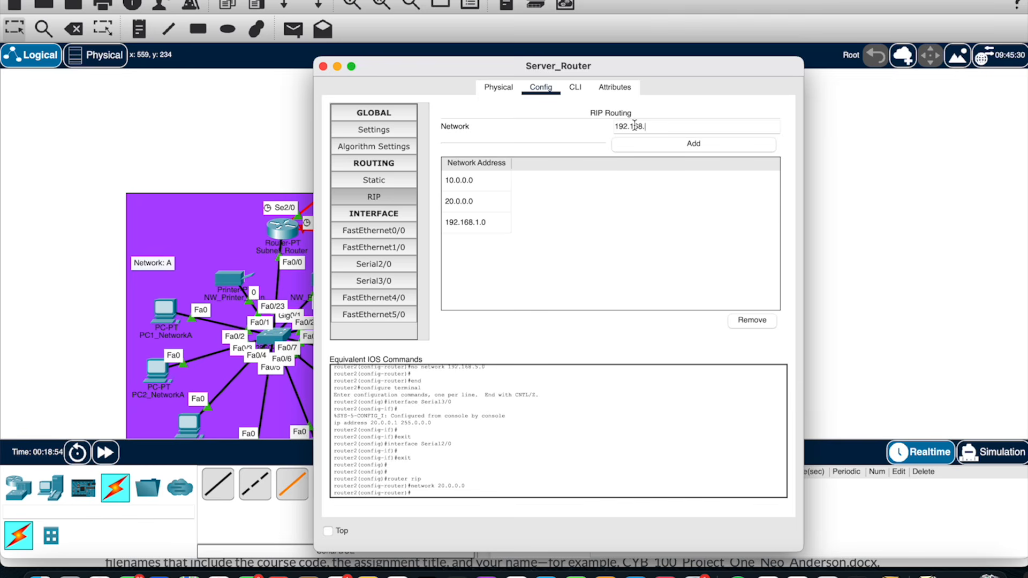
{"action": "type", "text": "11.0"}
{"action": "left_click", "coordinate": [654, 143]}
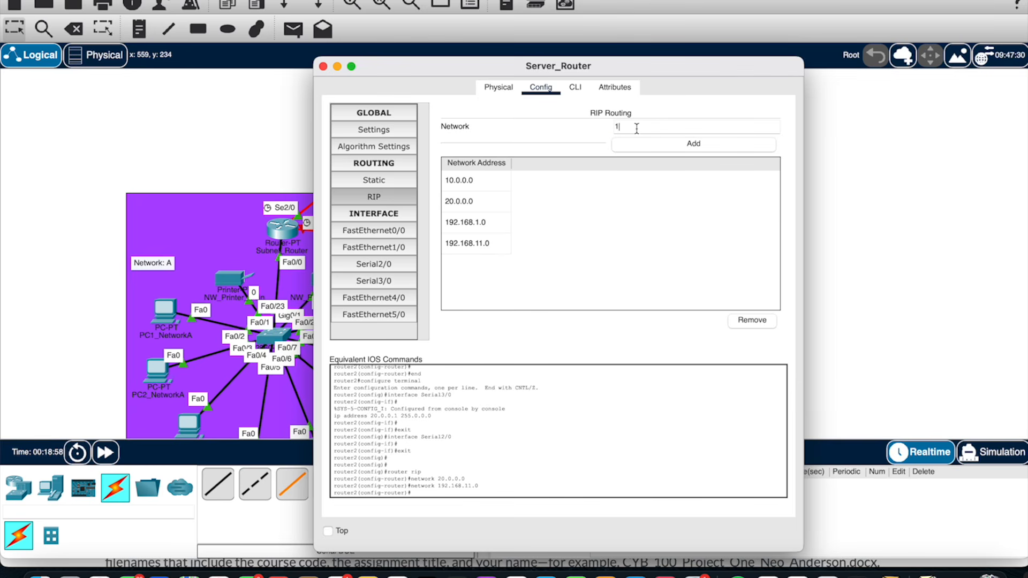
{"action": "type", "text": "10.0"}
{"action": "left_click", "coordinate": [653, 147]}
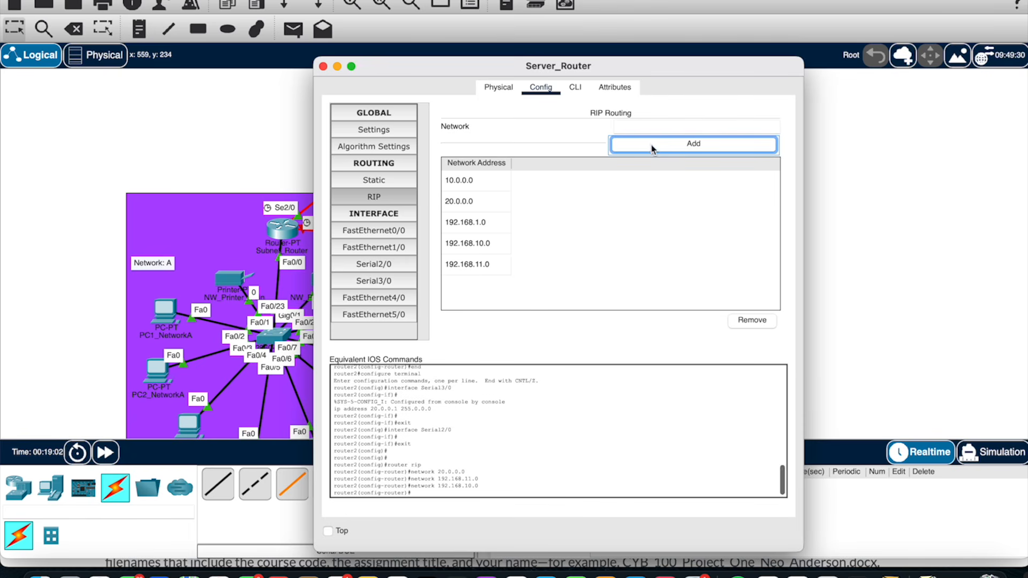
{"action": "left_click", "coordinate": [323, 66]}
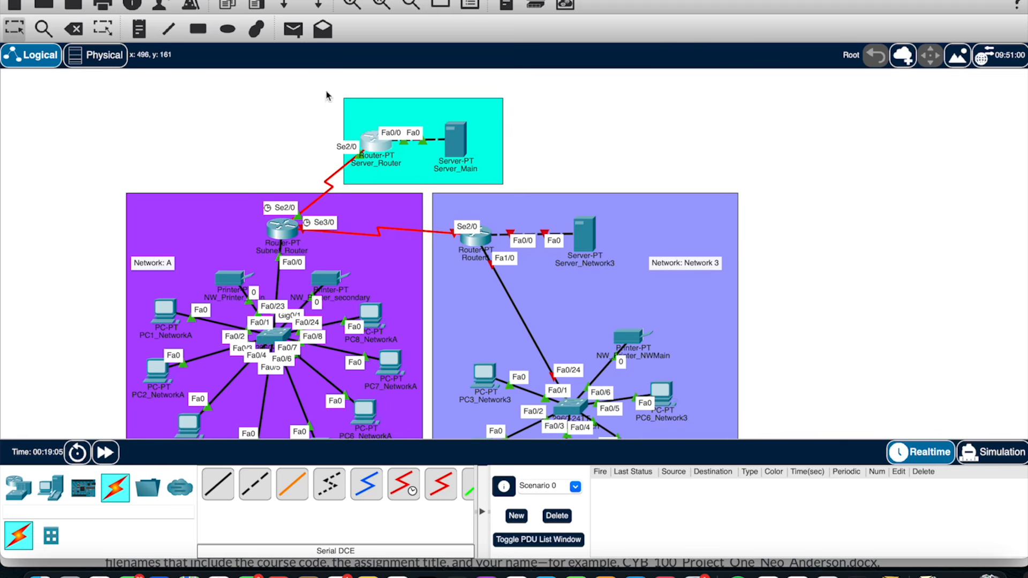
Turn on the port status of Router0's Serial2/0 interface and close the router's window
{"action": "left_click", "coordinate": [485, 245]}
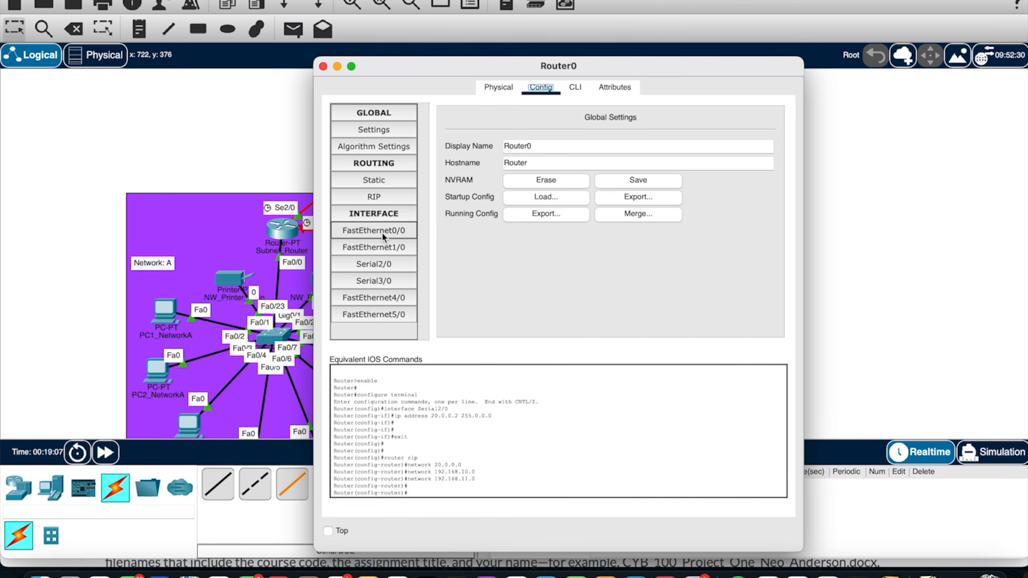
{"action": "left_click", "coordinate": [383, 259]}
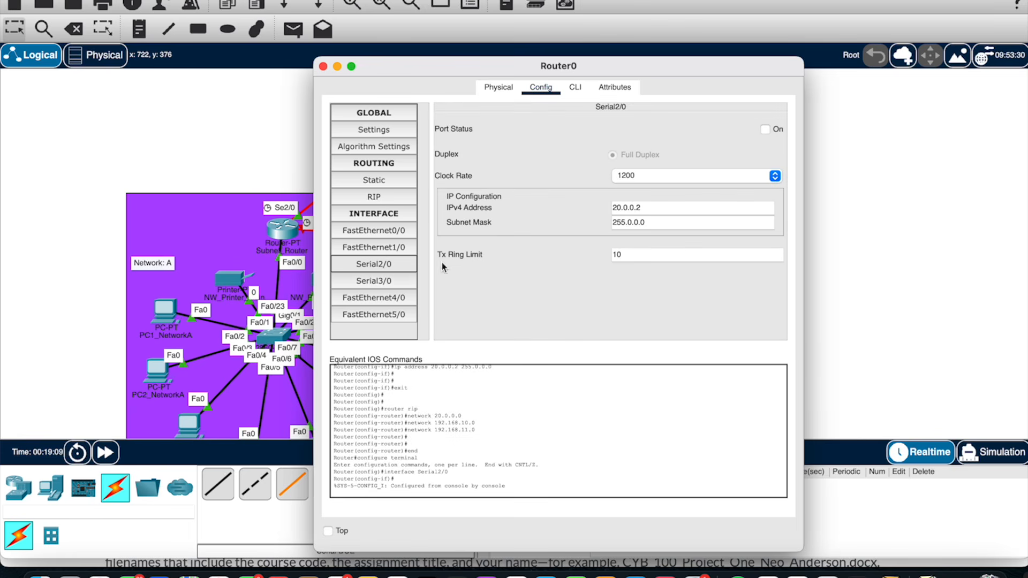
{"action": "left_click_drag", "start_coordinate": [439, 66], "coordinate": [664, 70]}
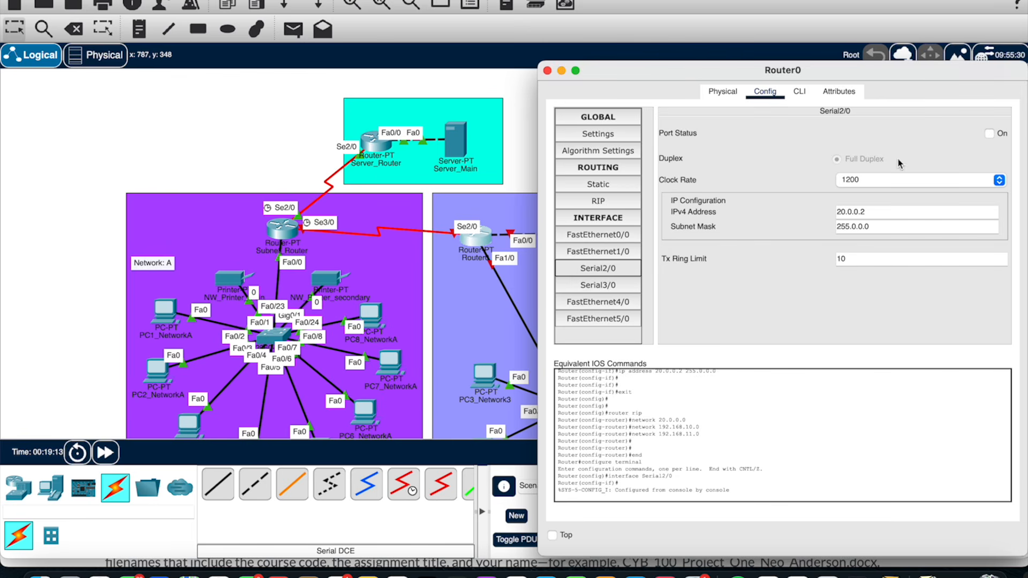
{"action": "left_click", "coordinate": [990, 134]}
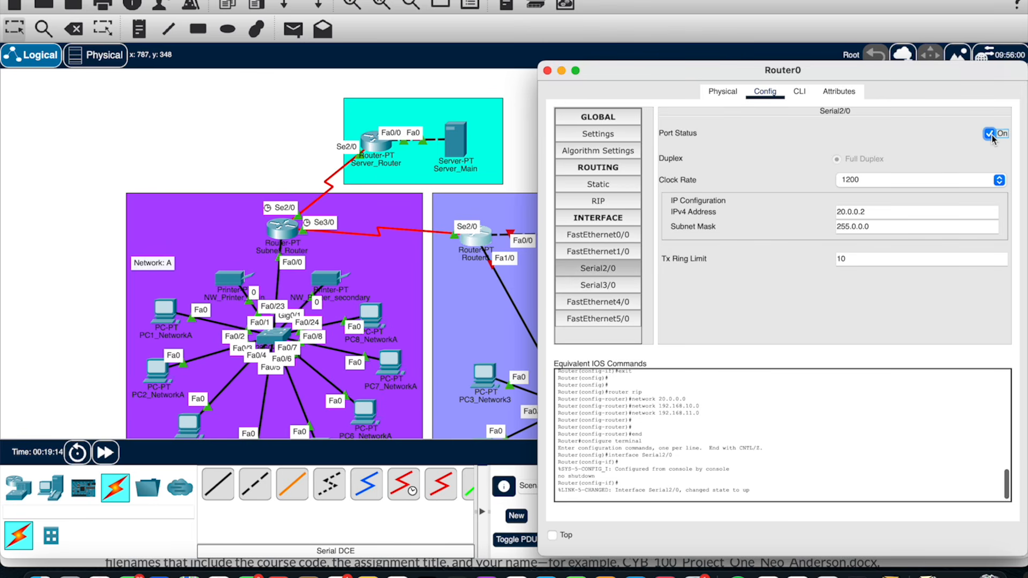
{"action": "left_click", "coordinate": [800, 92]}
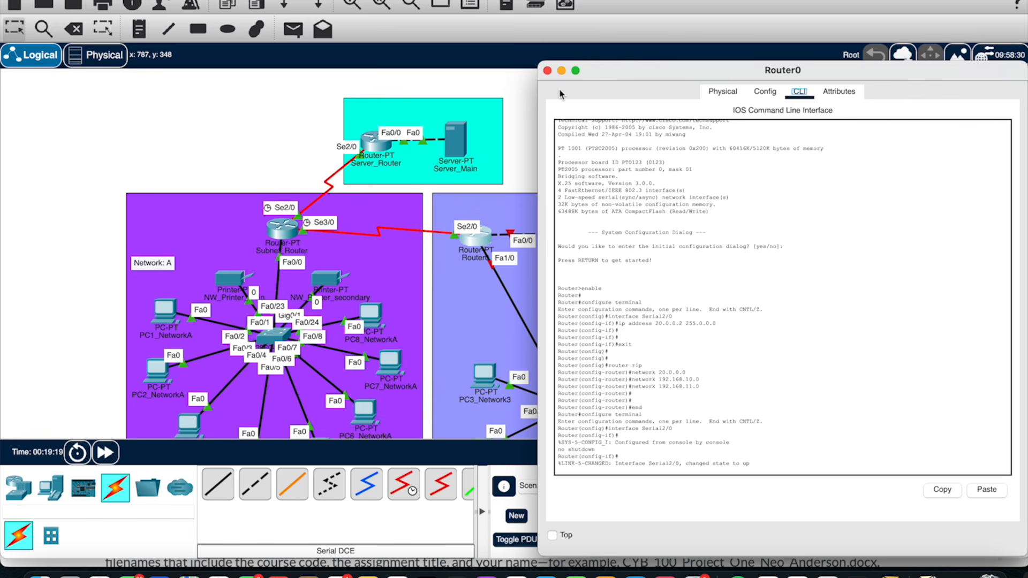
{"action": "left_click", "coordinate": [765, 92]}
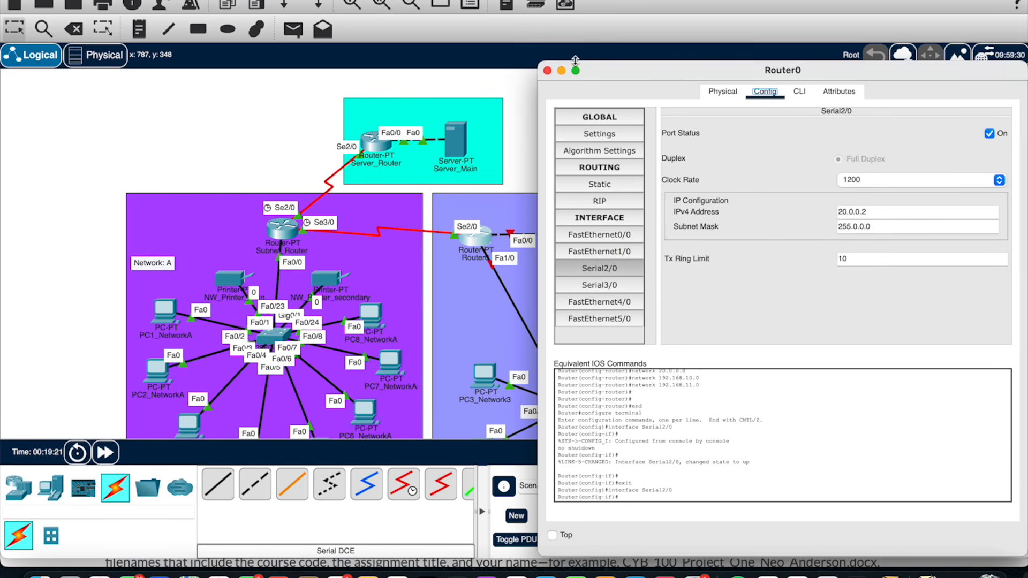
{"action": "left_click", "coordinate": [547, 71]}
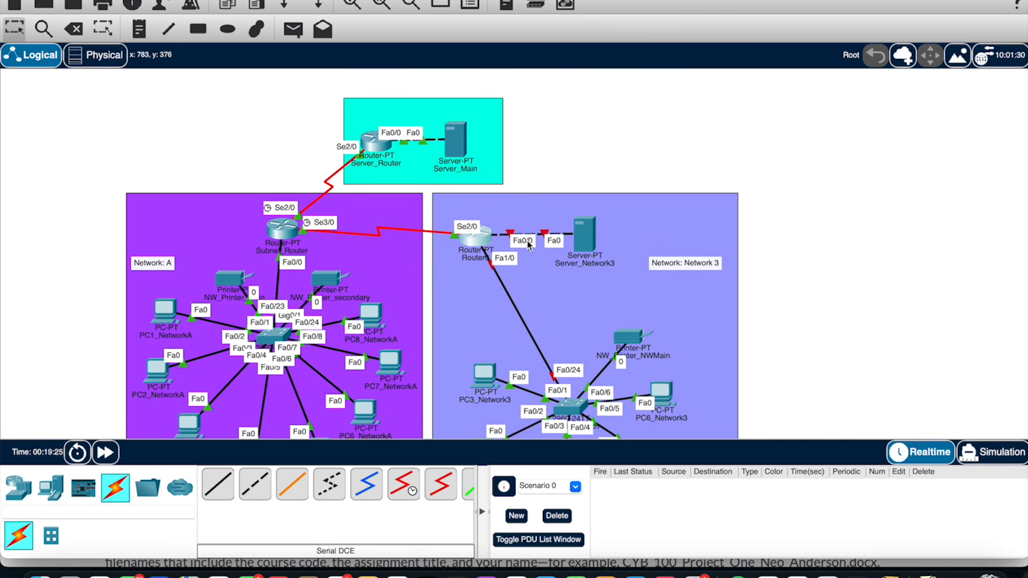
Check the port status and IP configuration of Subnet_Router's Serial3/0 interface
{"action": "left_click", "coordinate": [273, 231]}
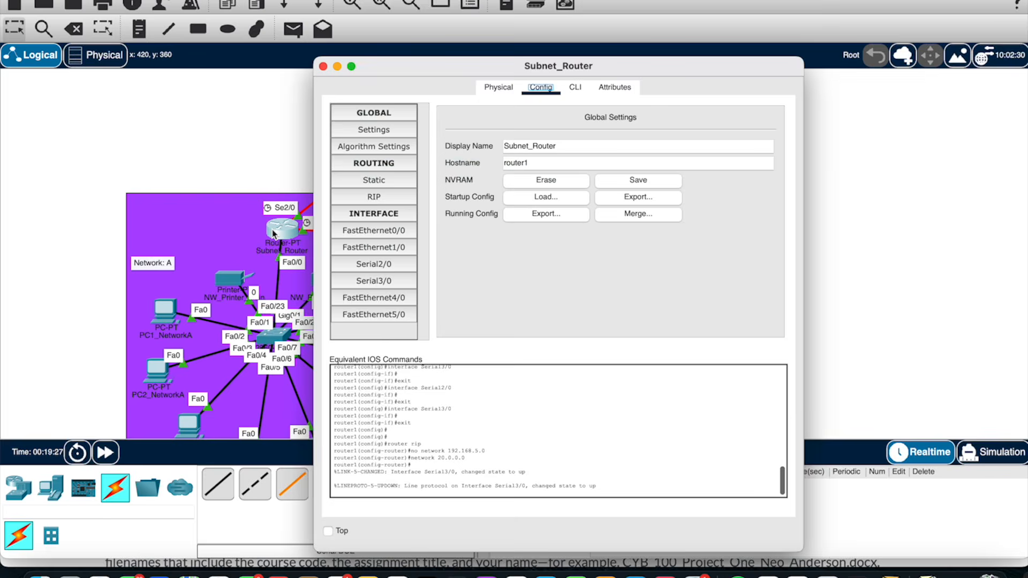
{"action": "left_click", "coordinate": [388, 280]}
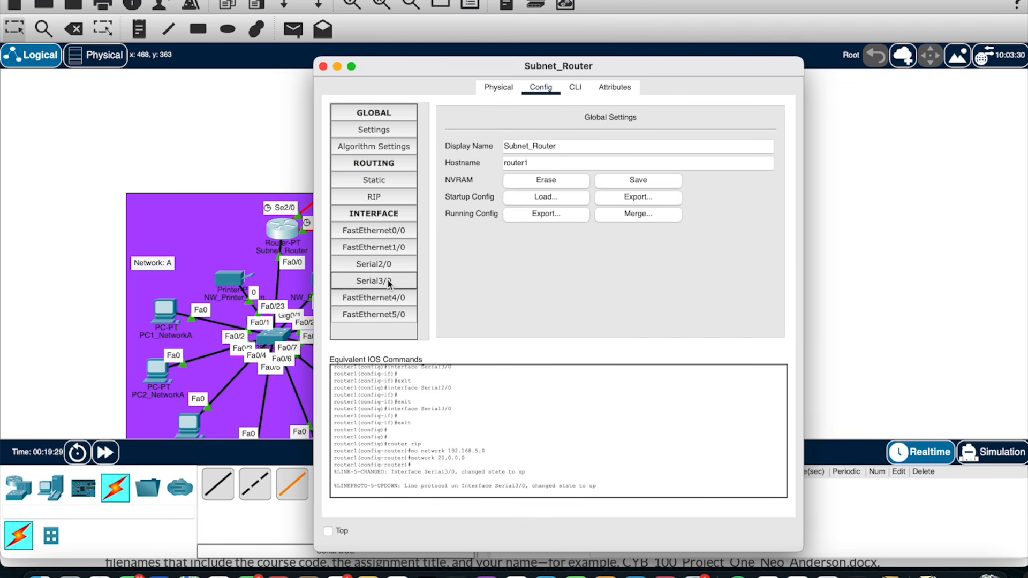
{"action": "left_click_drag", "start_coordinate": [448, 67], "coordinate": [602, 72]}
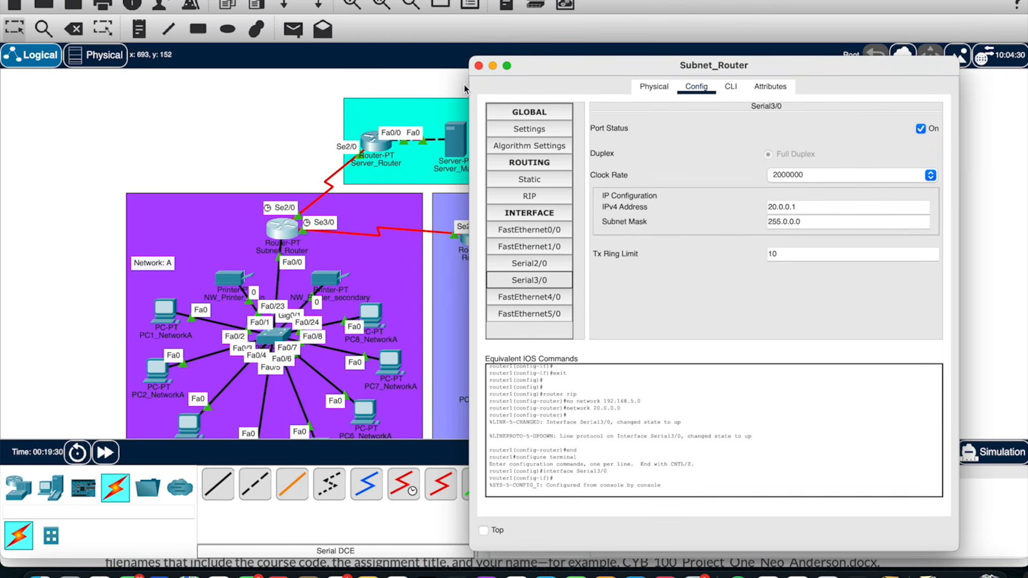
{"action": "left_click", "coordinate": [479, 66]}
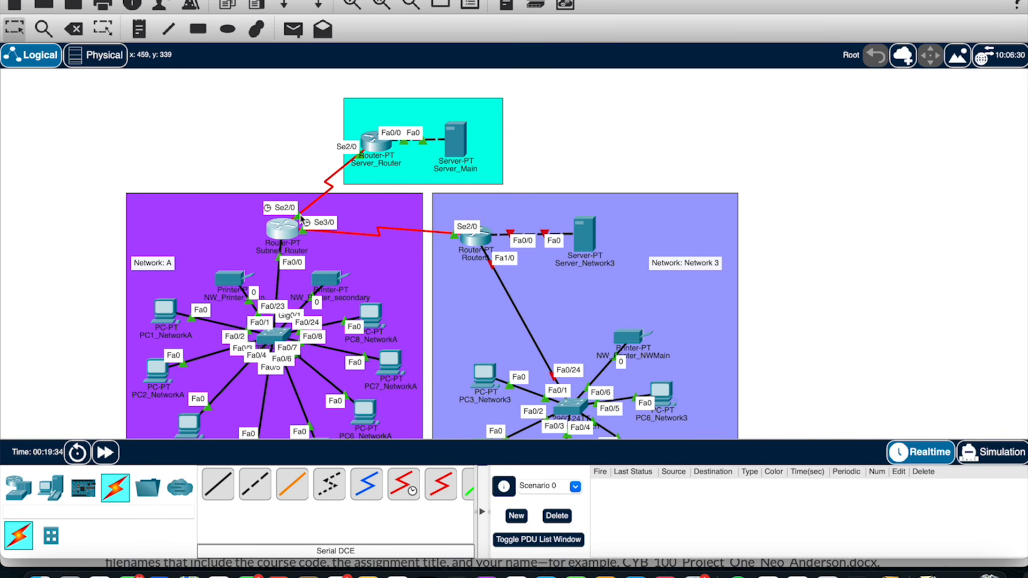
Set the IPv4 address of PC3_Network3 to 192.168.10.101 and close its window
{"action": "scroll", "coordinate": [558, 265], "scroll_direction": "down", "scroll_amount": 4}
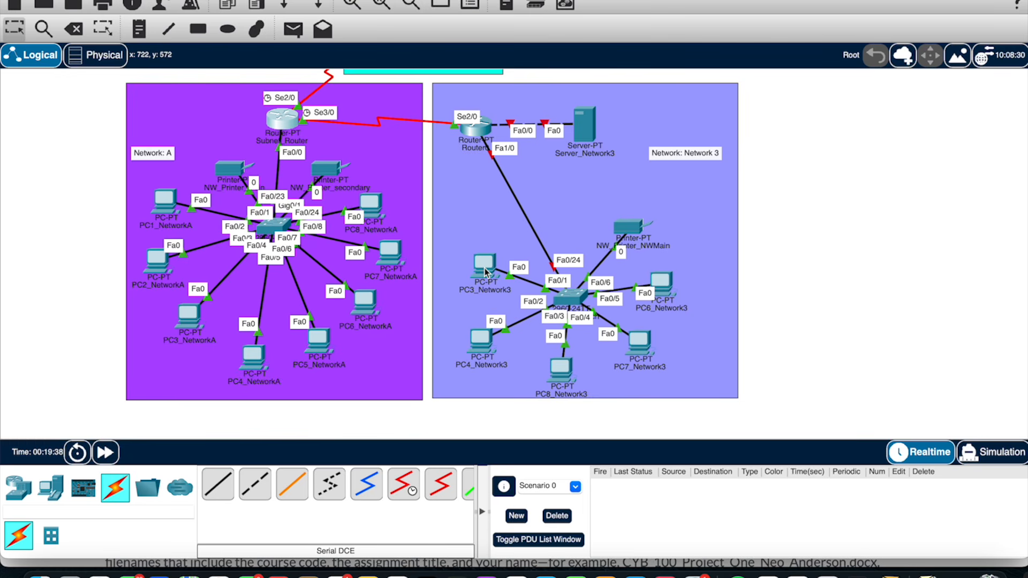
{"action": "mouse_move", "coordinate": [485, 272]}
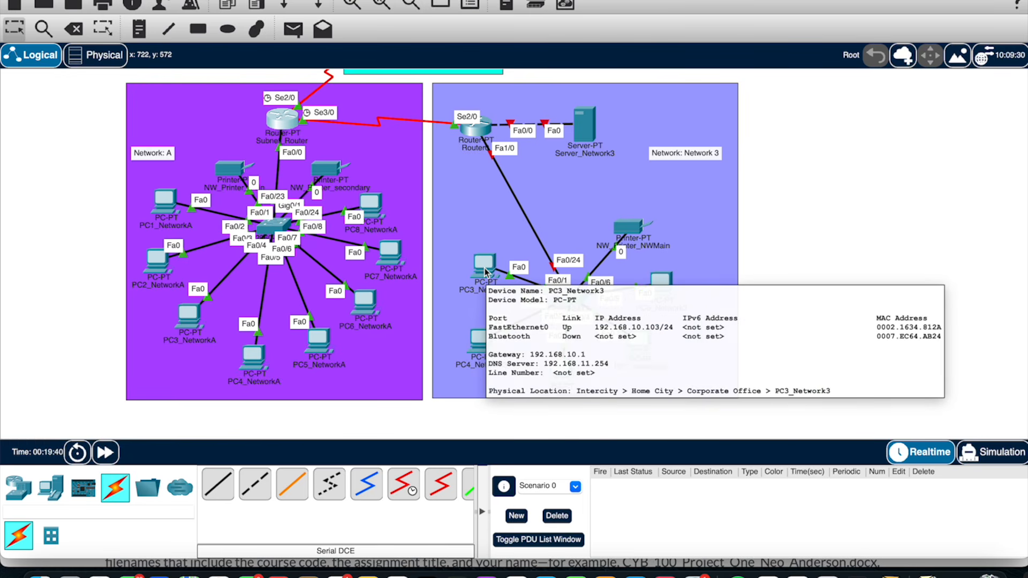
{"action": "left_click", "coordinate": [486, 272]}
{"action": "left_click", "coordinate": [500, 87]}
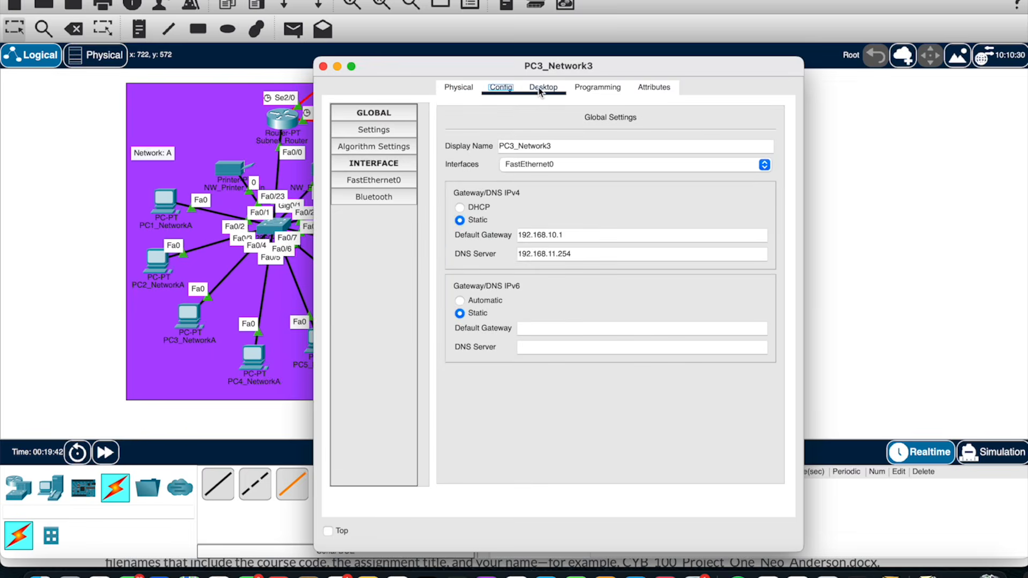
{"action": "left_click", "coordinate": [540, 90]}
{"action": "left_click", "coordinate": [364, 171]}
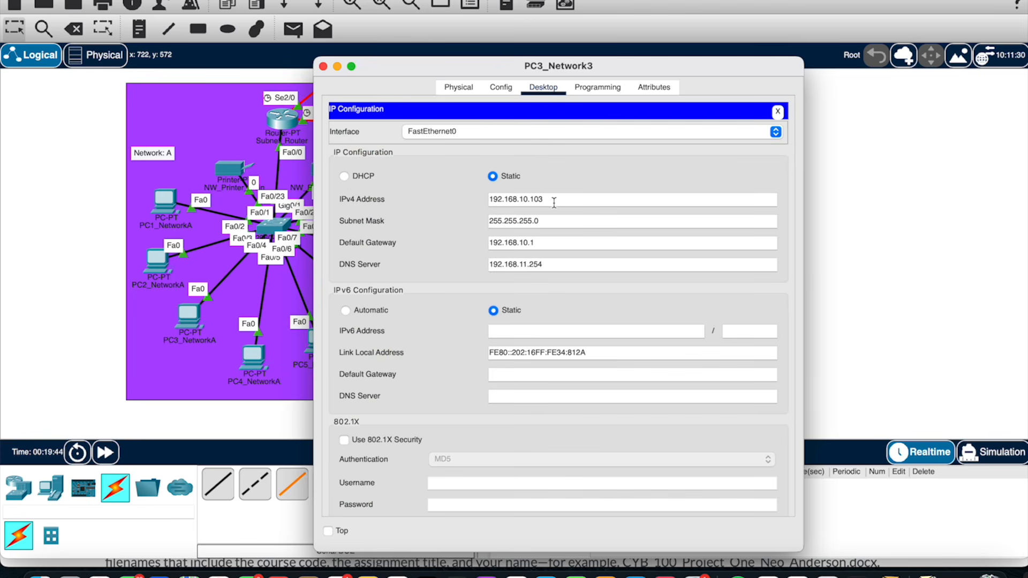
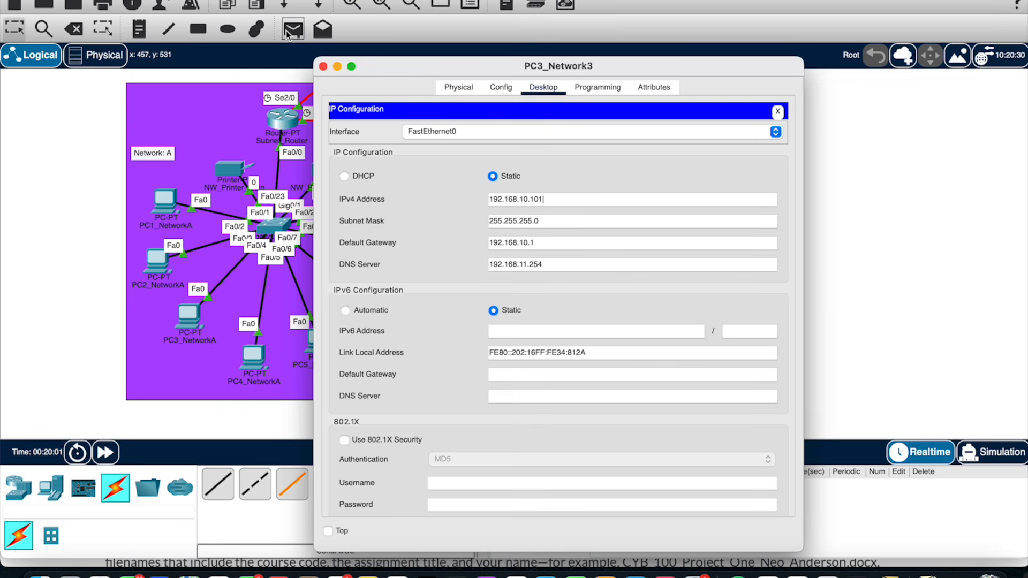
{"action": "left_click", "coordinate": [323, 66]}
Set the IPv4 address of PC4_Network3 to 192.168.10.102 and close its window
{"action": "left_click", "coordinate": [485, 344]}
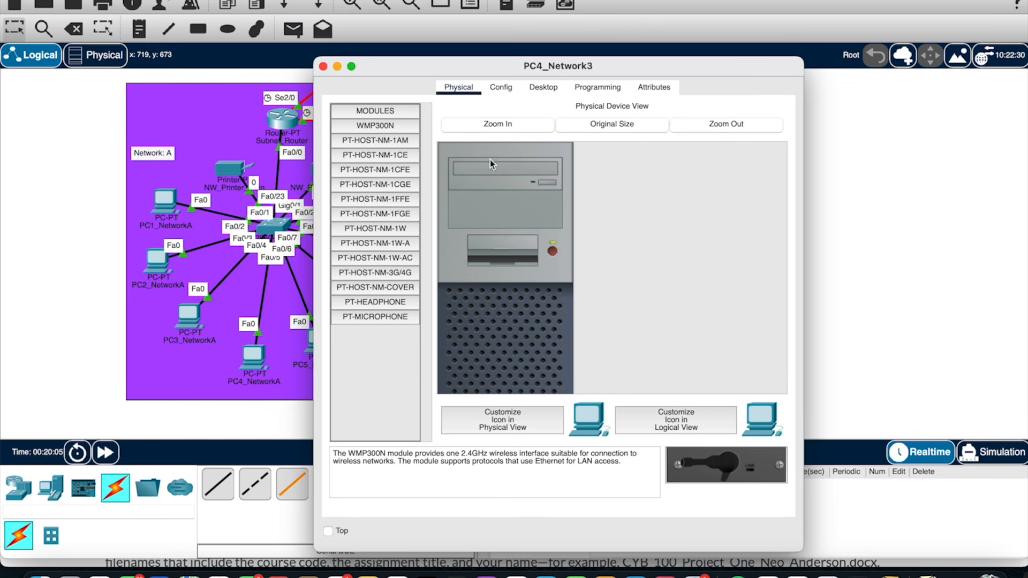
{"action": "left_click", "coordinate": [554, 95]}
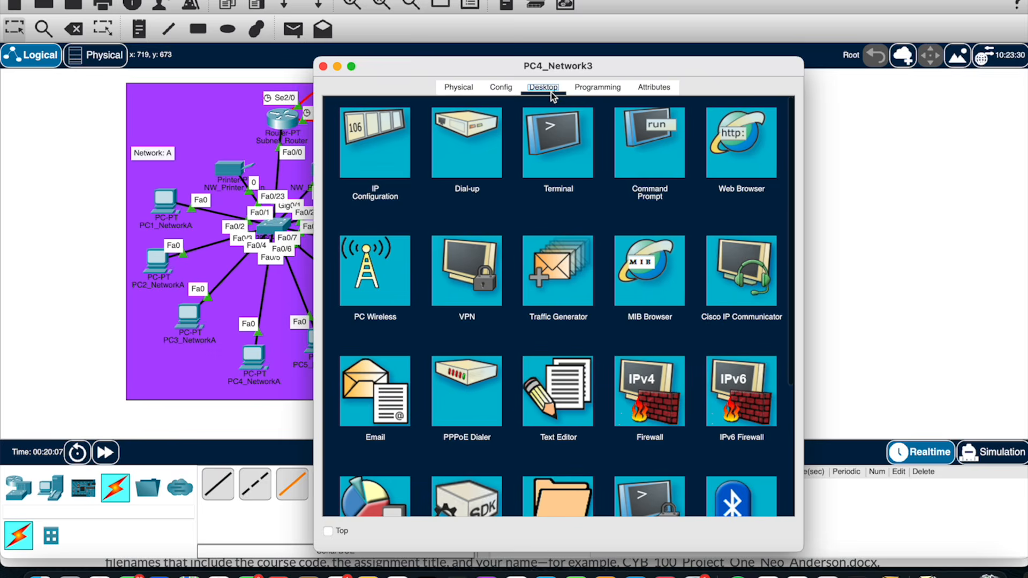
{"action": "left_click", "coordinate": [390, 148]}
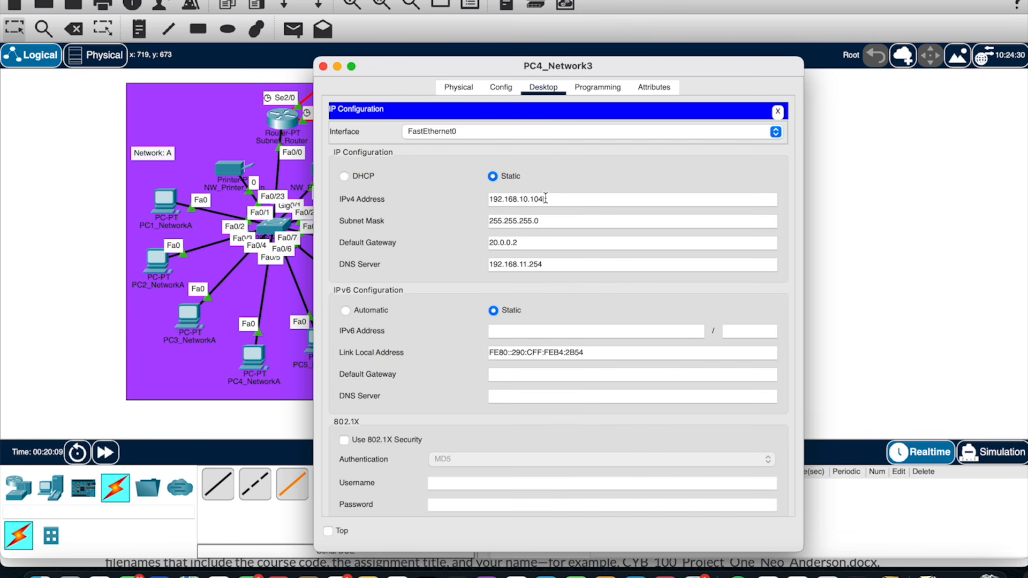
{"action": "key", "text": "BackSpace"}
{"action": "type", "text": "2"}
{"action": "left_click", "coordinate": [324, 68]}
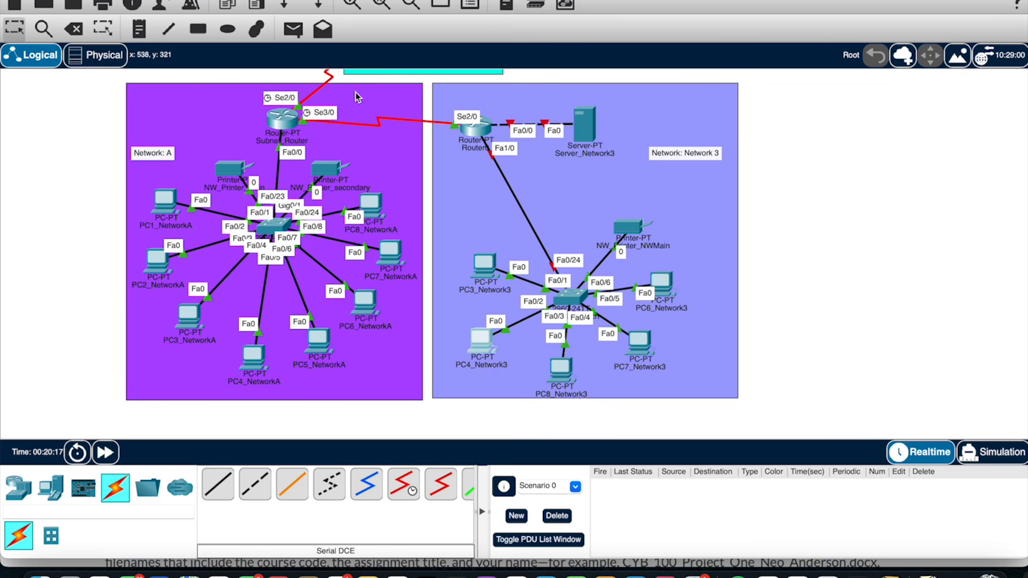
Review PC3_Network3's IP configuration, its gateway and DNS settings, and its FastEthernet0 interface
{"action": "left_click", "coordinate": [480, 270]}
{"action": "left_click", "coordinate": [376, 136]}
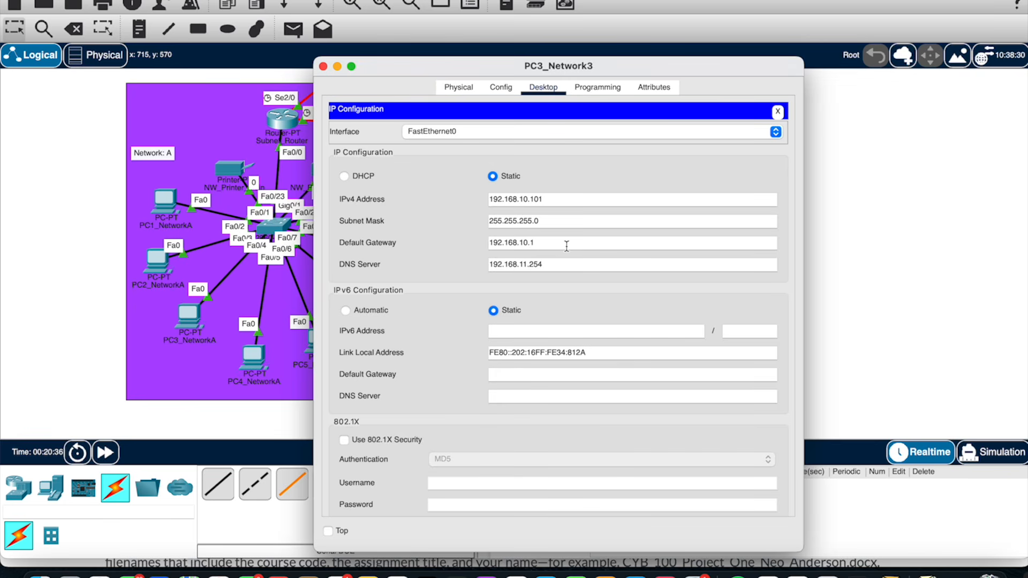
{"action": "left_click", "coordinate": [502, 89]}
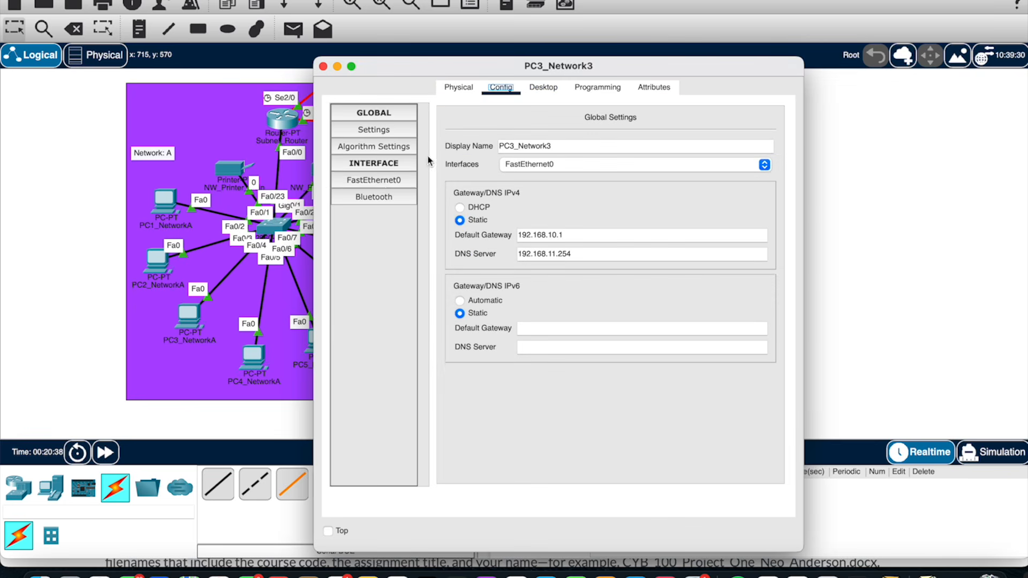
{"action": "left_click", "coordinate": [377, 183]}
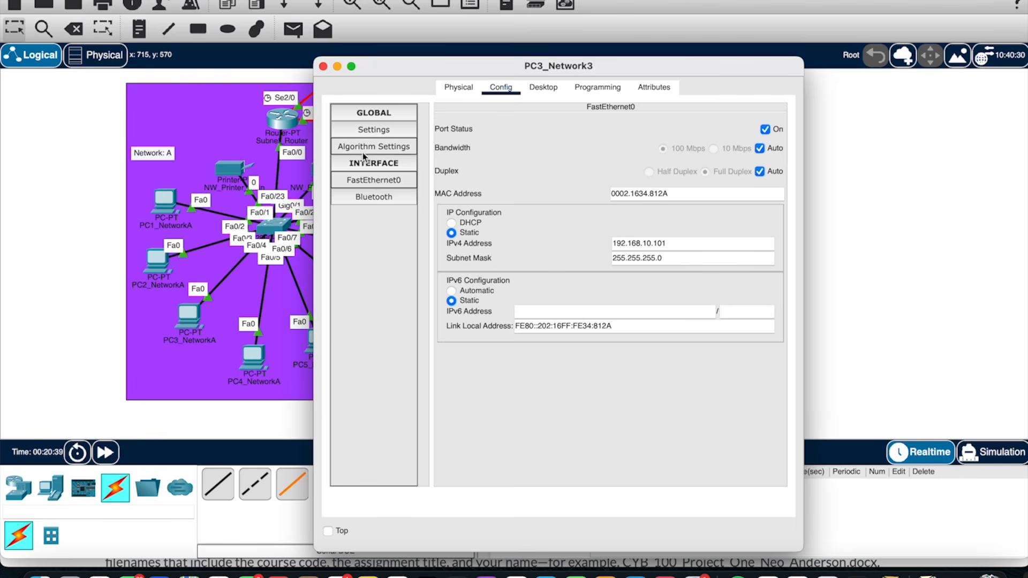
{"action": "left_click", "coordinate": [368, 132]}
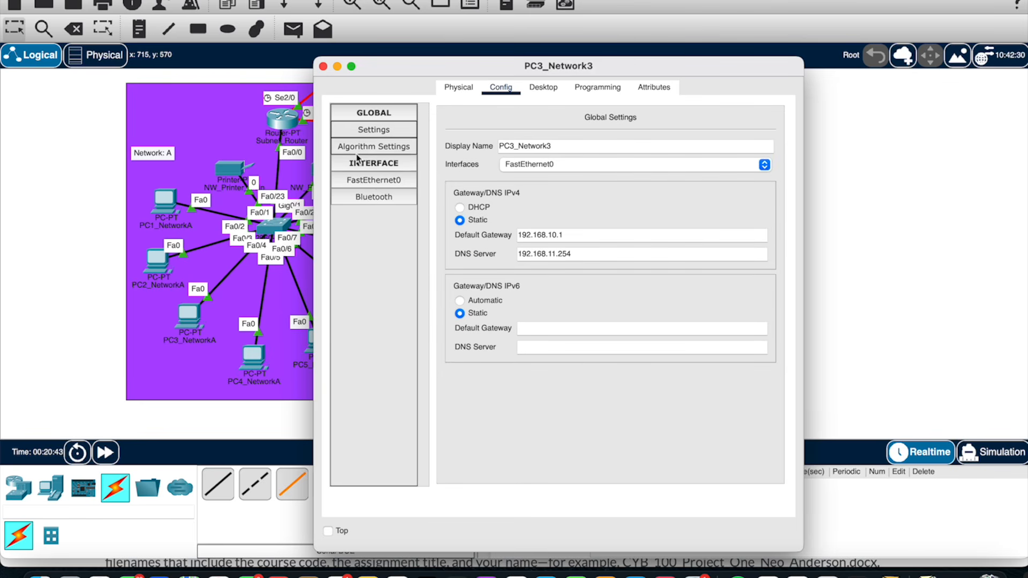
{"action": "left_click", "coordinate": [371, 182]}
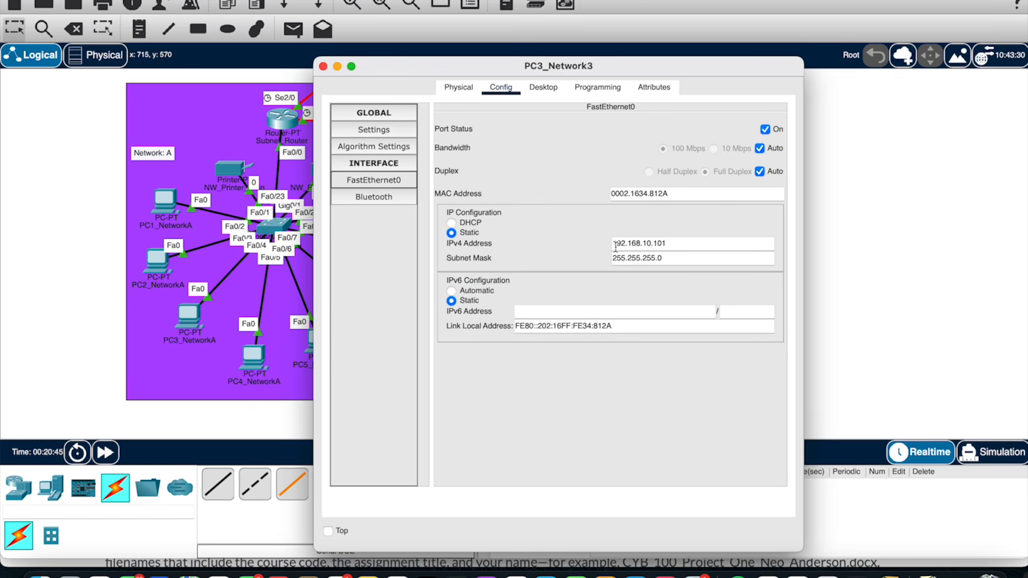
{"action": "left_click", "coordinate": [323, 66]}
Rename PC3_Network3 as PC1_Network3 and PC4_Network3 as PC2_Network3
{"action": "left_click", "coordinate": [490, 289]}
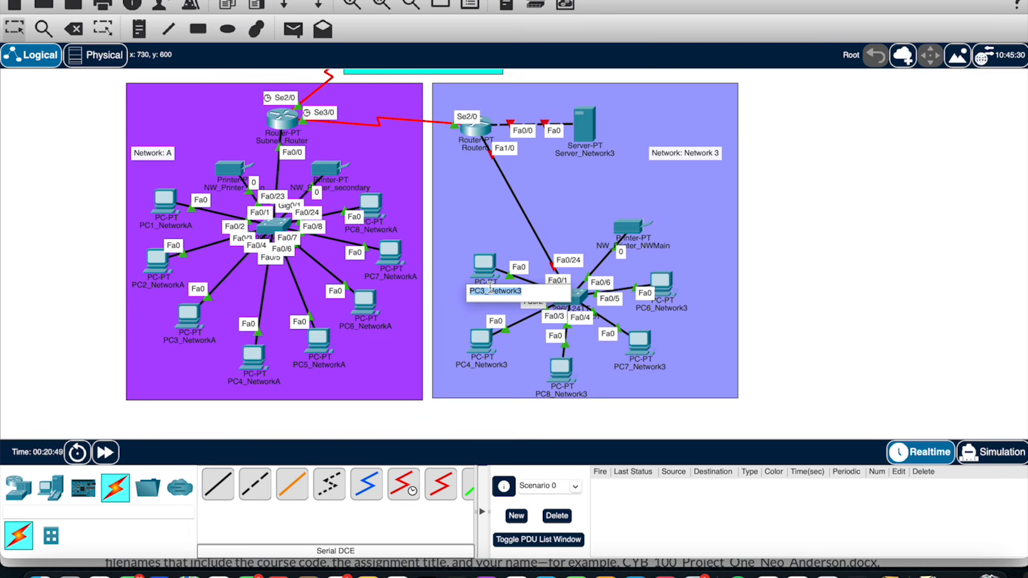
{"action": "left_click", "coordinate": [484, 292]}
{"action": "key", "text": "BackSpace"}
{"action": "type", "text": "1"}
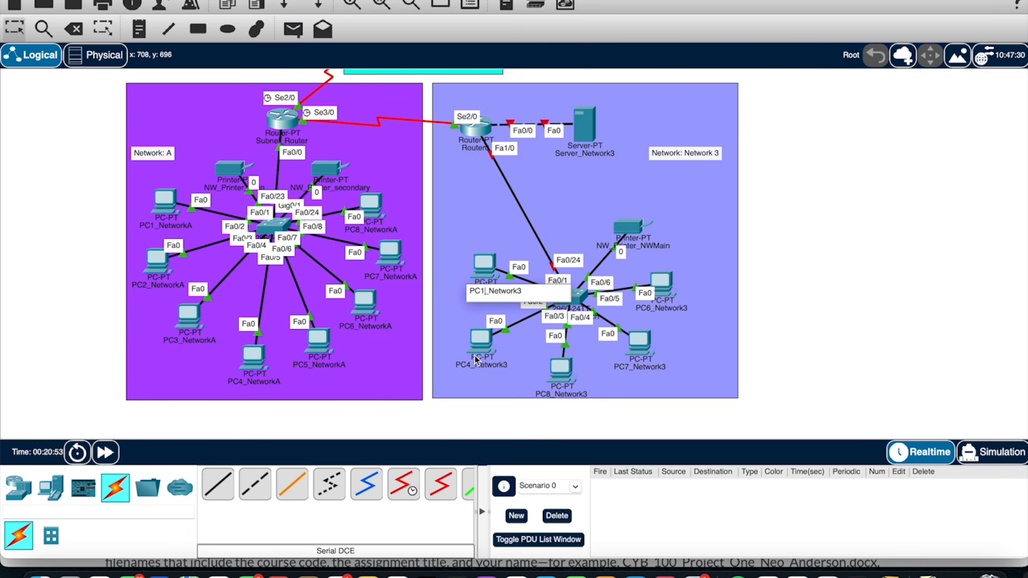
{"action": "left_click", "coordinate": [471, 368]}
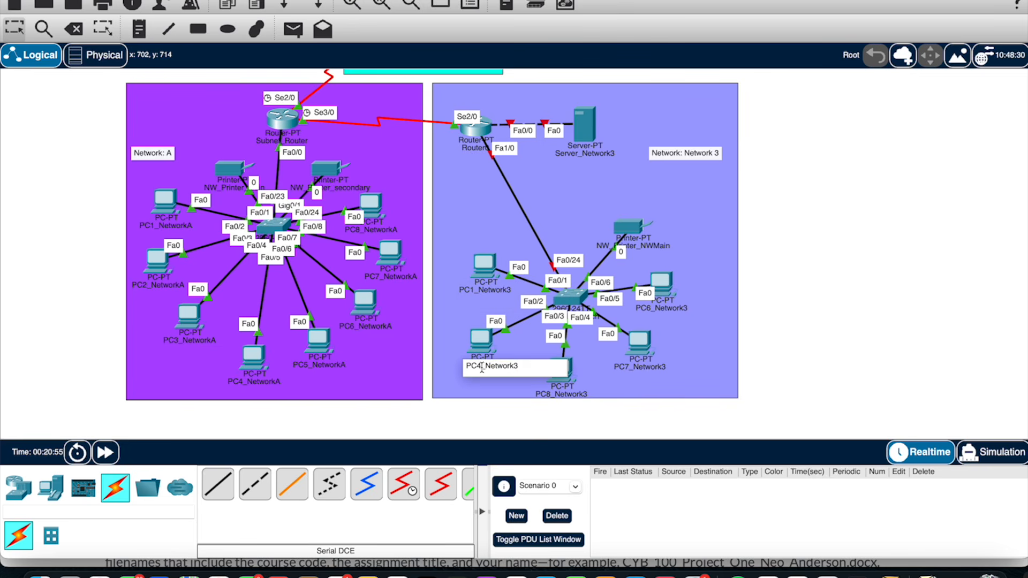
{"action": "key", "text": "BackSpace"}
{"action": "type", "text": "2"}
Rename PC8_Network3 as PC3_Network3
{"action": "left_click", "coordinate": [548, 395]}
{"action": "left_click", "coordinate": [561, 397]}
{"action": "key", "text": "BackSpace"}
{"action": "type", "text": "3"}
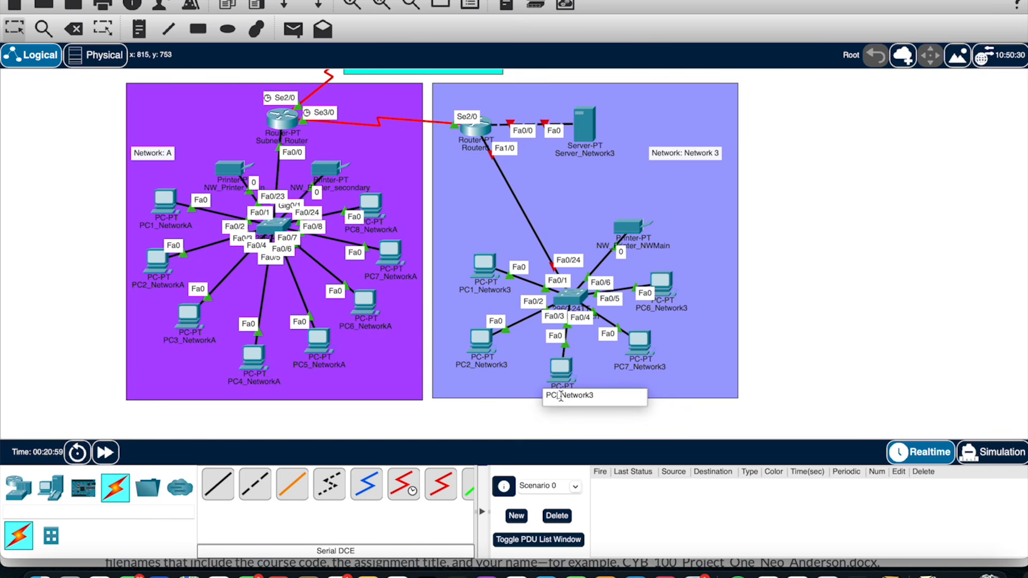
Rename PC7_Network3 as PC4_Network3 and PC6_Network3 as PC5_Network3
{"action": "left_click", "coordinate": [640, 369]}
{"action": "key", "text": "BackSpace"}
{"action": "type", "text": "4"}
{"action": "left_click", "coordinate": [658, 309]}
{"action": "key", "text": "BackSpace"}
{"action": "type", "text": "5"}
{"action": "key", "text": "BackSpace"}
{"action": "type", "text": "5"}
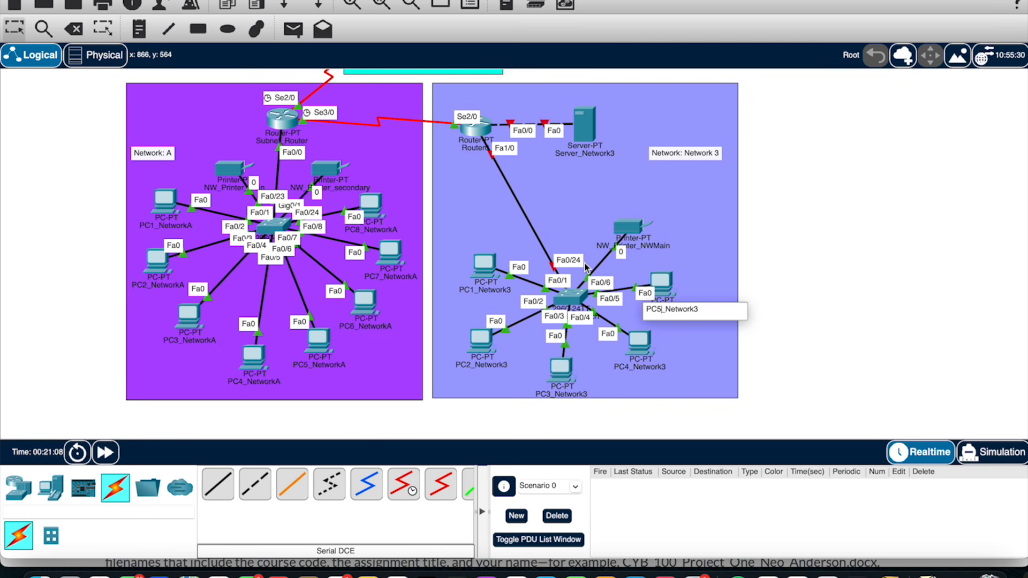
Set the default gateway of PC2_Network3 to 192.168.10.1, check its FastEthernet0 interface and close its window
{"action": "left_click", "coordinate": [481, 343]}
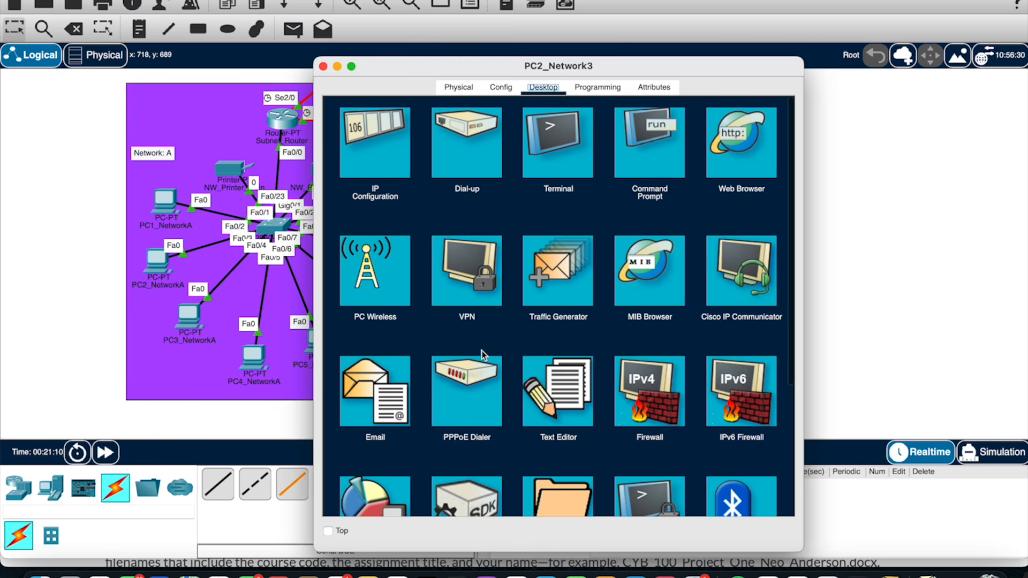
{"action": "left_click", "coordinate": [501, 87]}
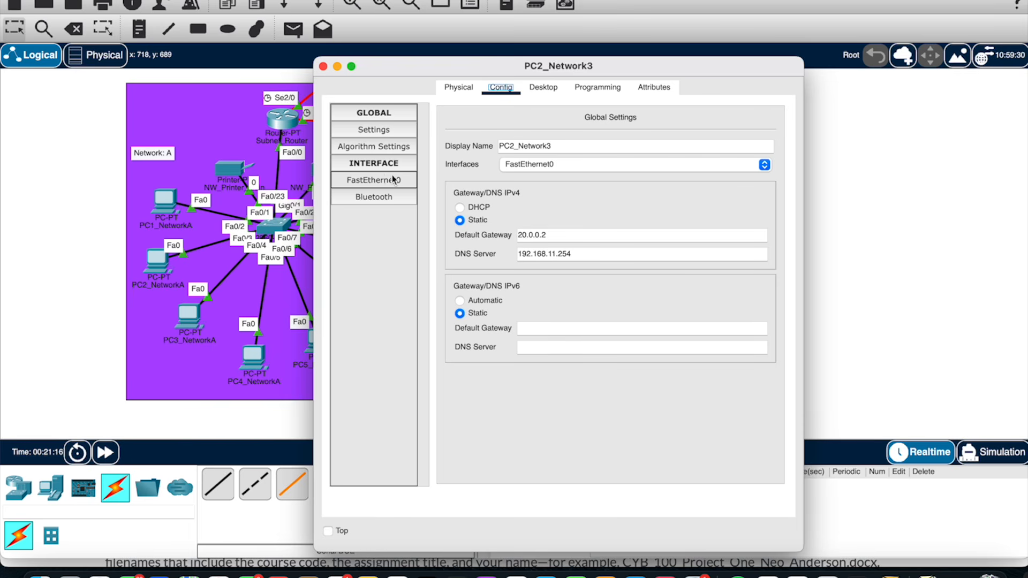
{"action": "left_click", "coordinate": [550, 236]}
{"action": "left_click_drag", "start_coordinate": [550, 235], "coordinate": [482, 232]}
{"action": "type", "text": "1"}
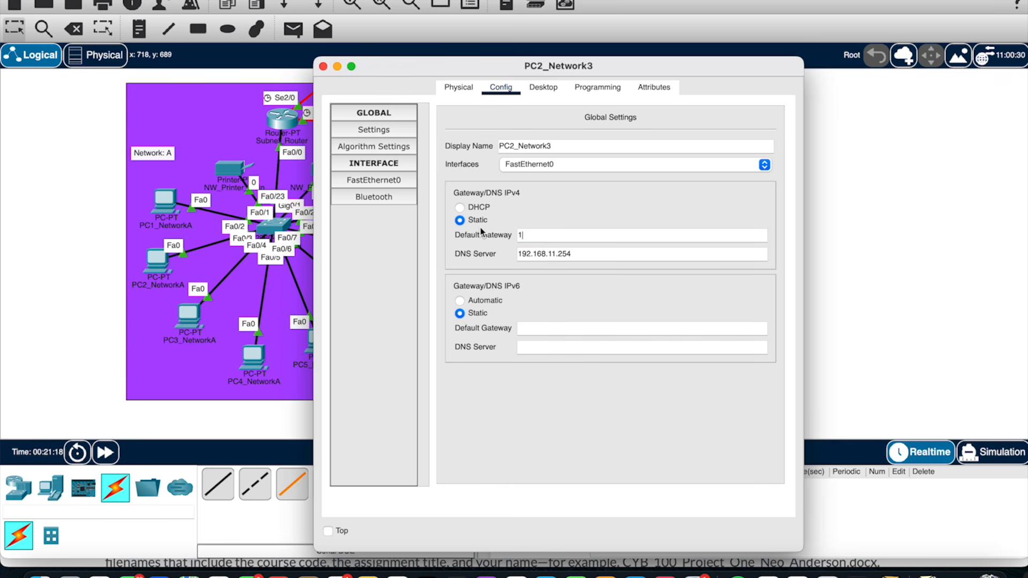
{"action": "type", "text": "92.168.10.1"}
{"action": "left_click", "coordinate": [382, 188]}
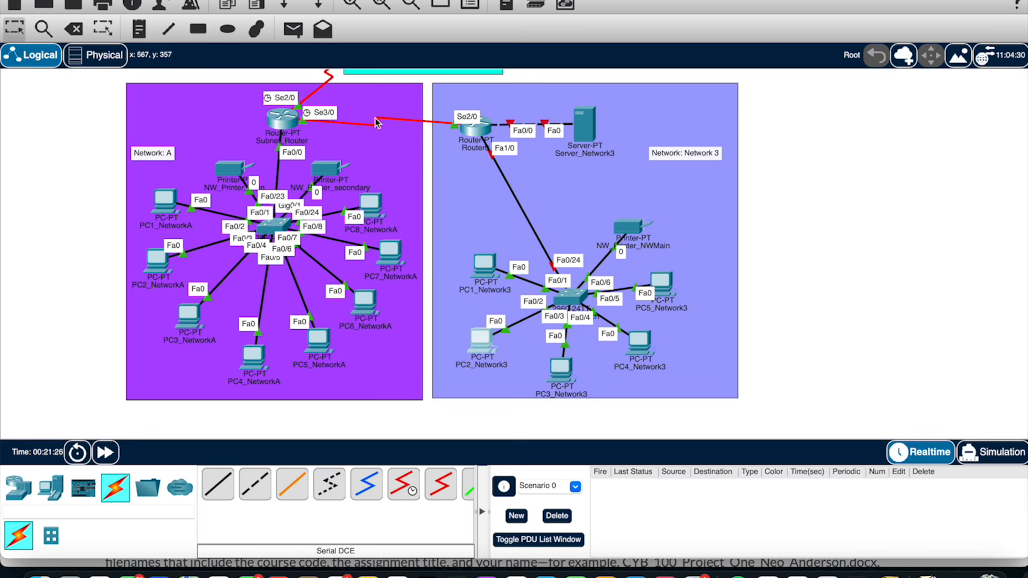
Set the DNS server of PC3_Network3 to 192.168.11.254 and close its window
{"action": "left_click", "coordinate": [561, 369]}
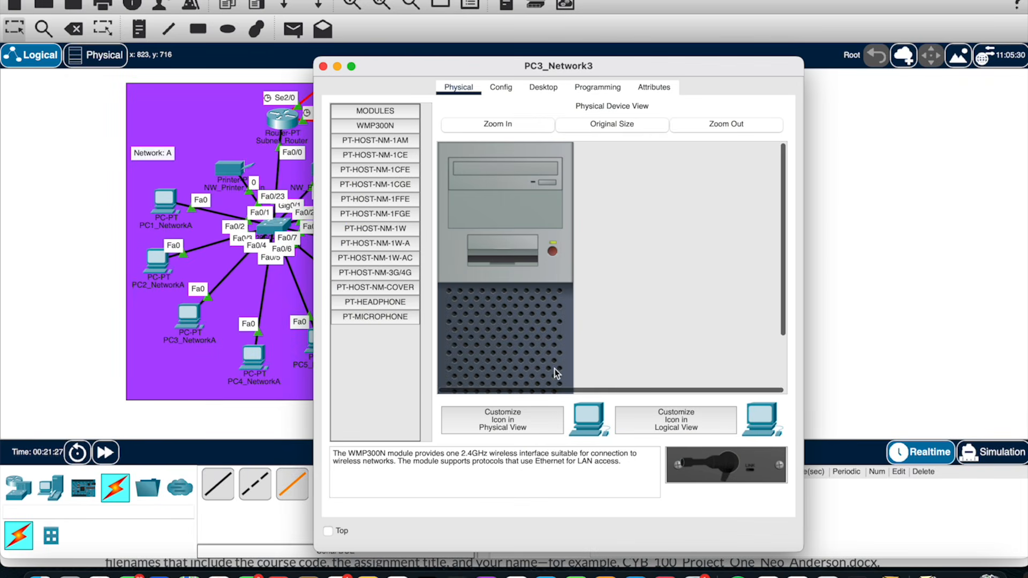
{"action": "left_click", "coordinate": [501, 88]}
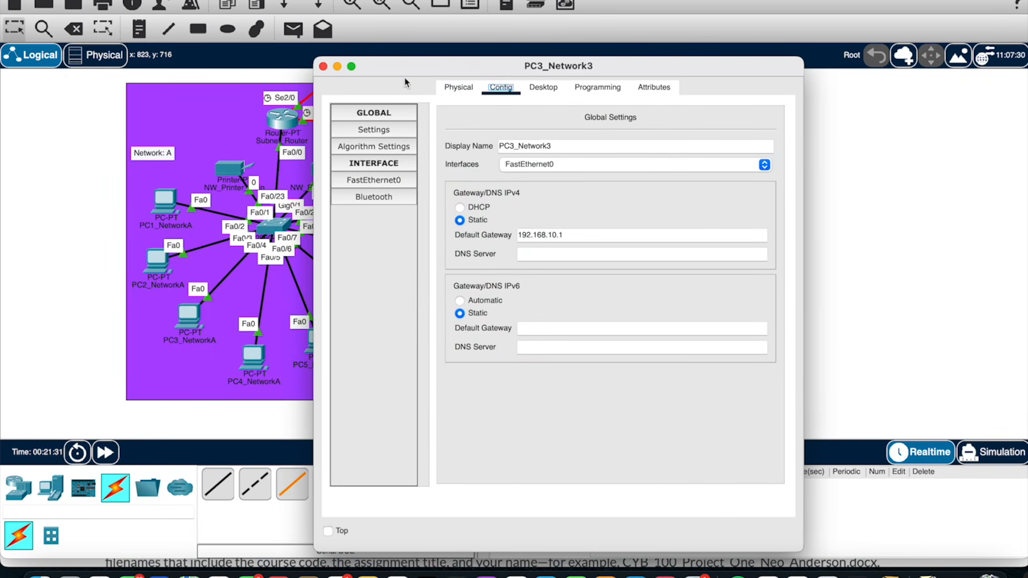
{"action": "left_click_drag", "start_coordinate": [405, 67], "coordinate": [505, 67]}
{"action": "left_click", "coordinate": [634, 256]}
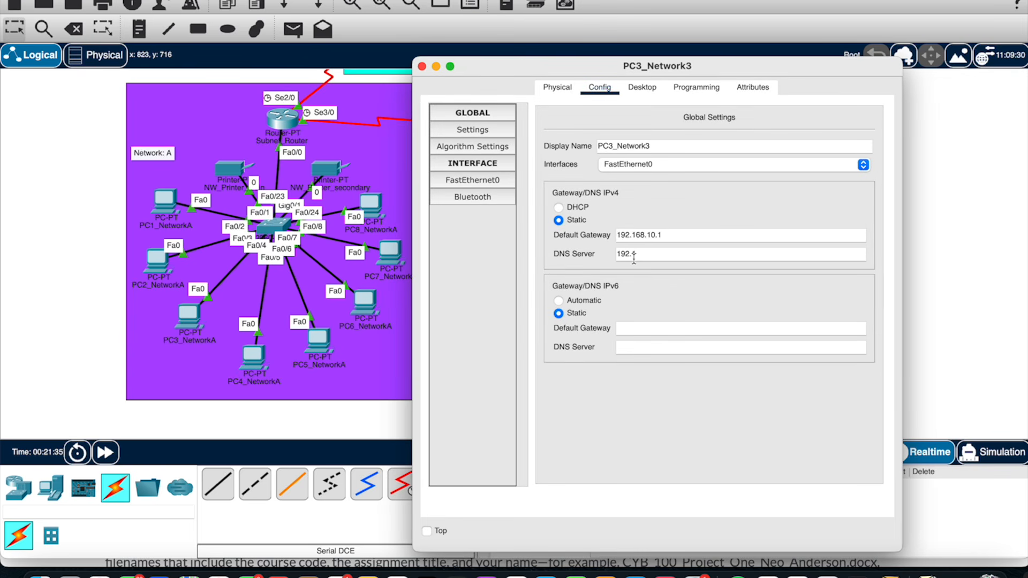
{"action": "type", "text": "192.168.11.254"}
{"action": "left_click", "coordinate": [422, 67]}
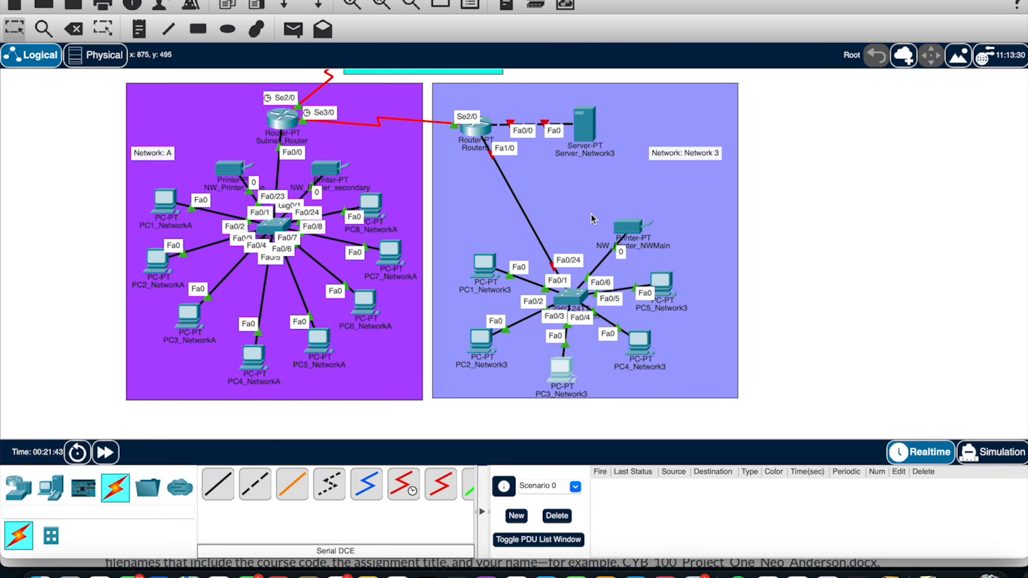
Set the DNS server of PC4_Network3 to 192.168.11.254, edit the last octet of its FastEthernet0 IPv4 address and close its window
{"action": "left_click", "coordinate": [640, 342]}
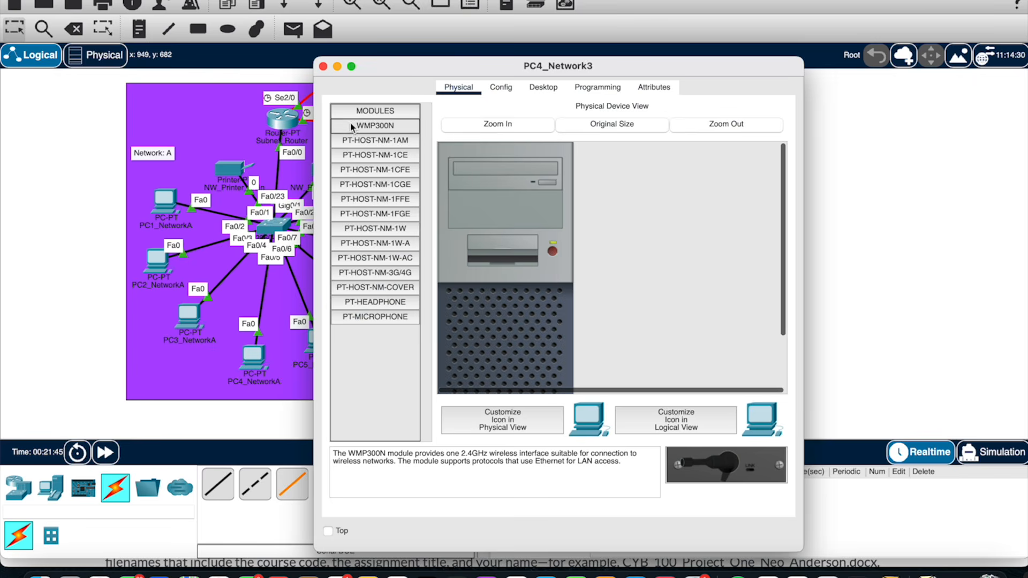
{"action": "left_click", "coordinate": [494, 87]}
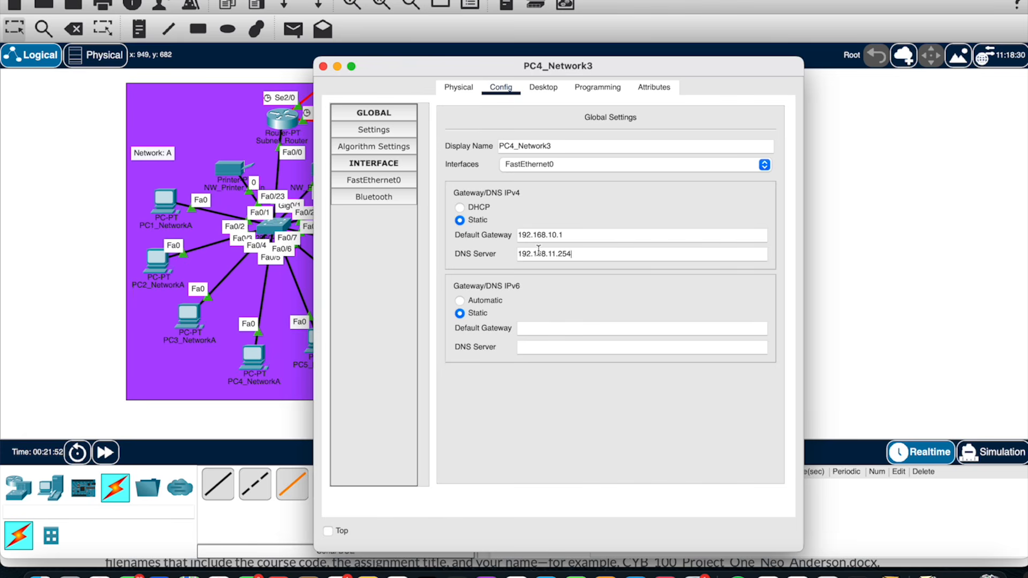
{"action": "left_click", "coordinate": [385, 182]}
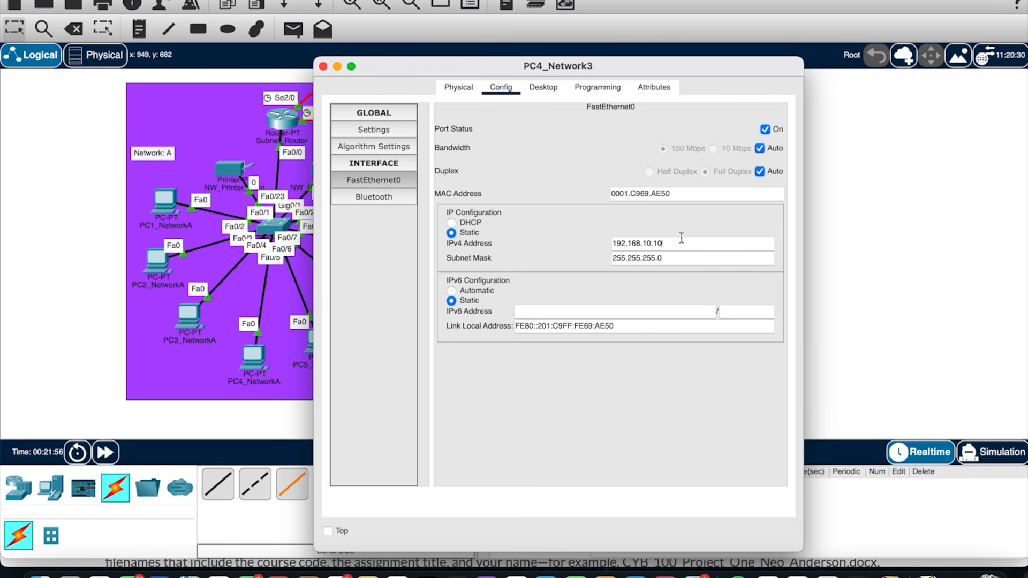
{"action": "left_click", "coordinate": [323, 66]}
Check the gateway and DNS settings of PC3_Network3 and the IPv4 address of its FastEthernet0 interface
{"action": "left_click", "coordinate": [563, 375]}
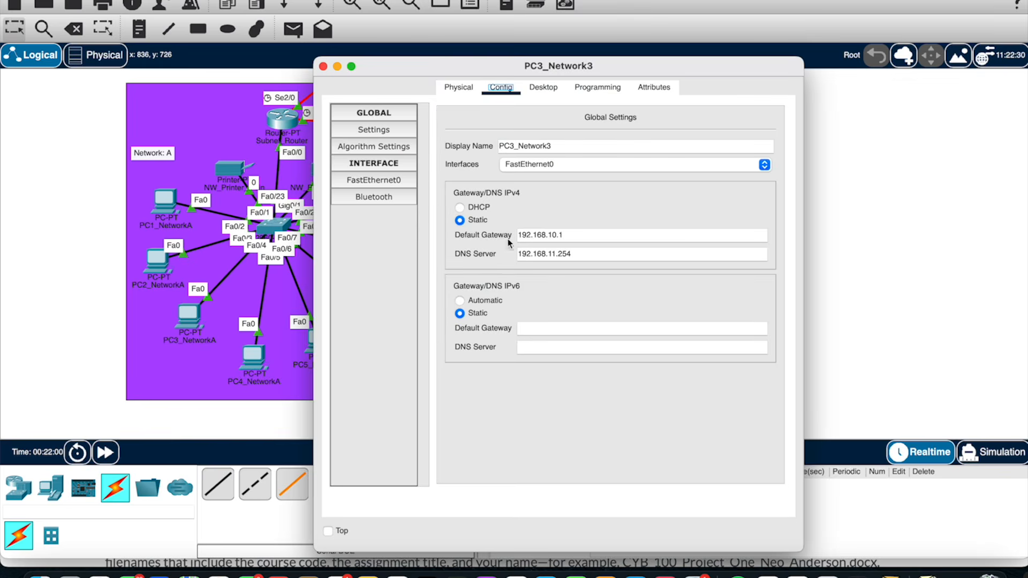
{"action": "left_click", "coordinate": [374, 180]}
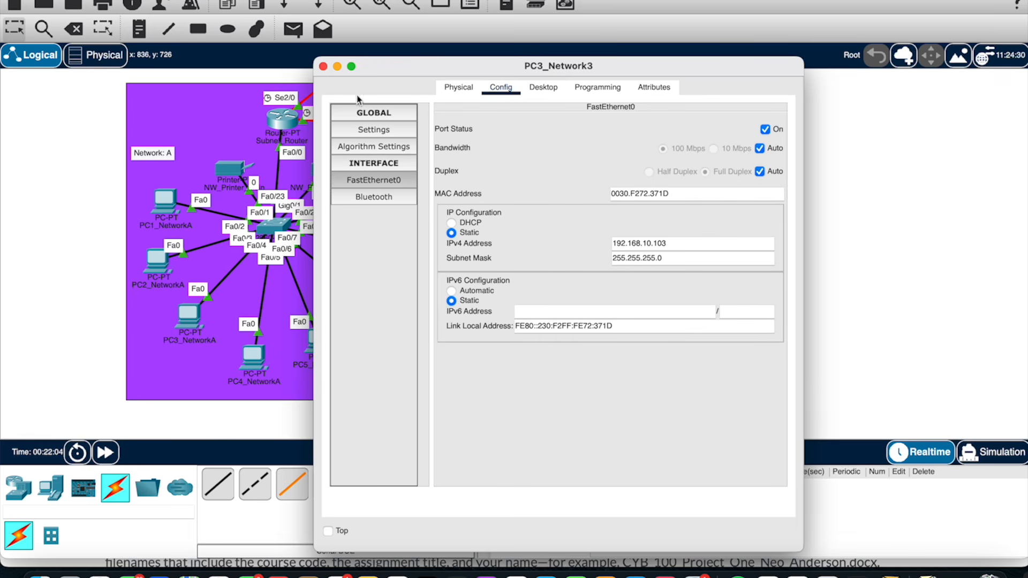
{"action": "left_click", "coordinate": [323, 66]}
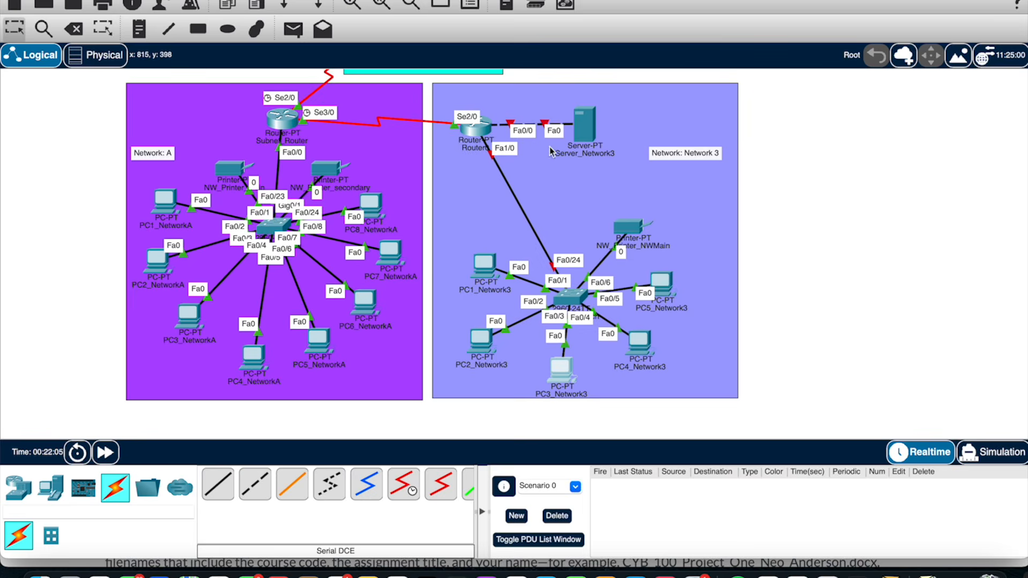
Set the DNS server of PC5_Network3 to 192.168.11.254 and its FastEthernet0 IPv4 address to 192.168.10.105, and close its window
{"action": "left_click", "coordinate": [661, 283]}
{"action": "left_click", "coordinate": [499, 87]}
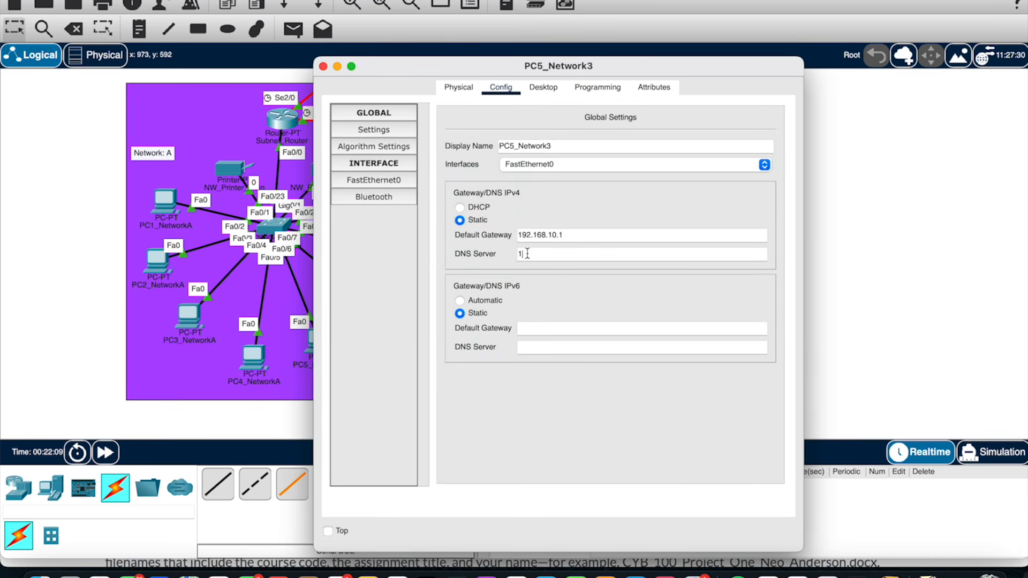
{"action": "type", "text": "92.168.11.254"}
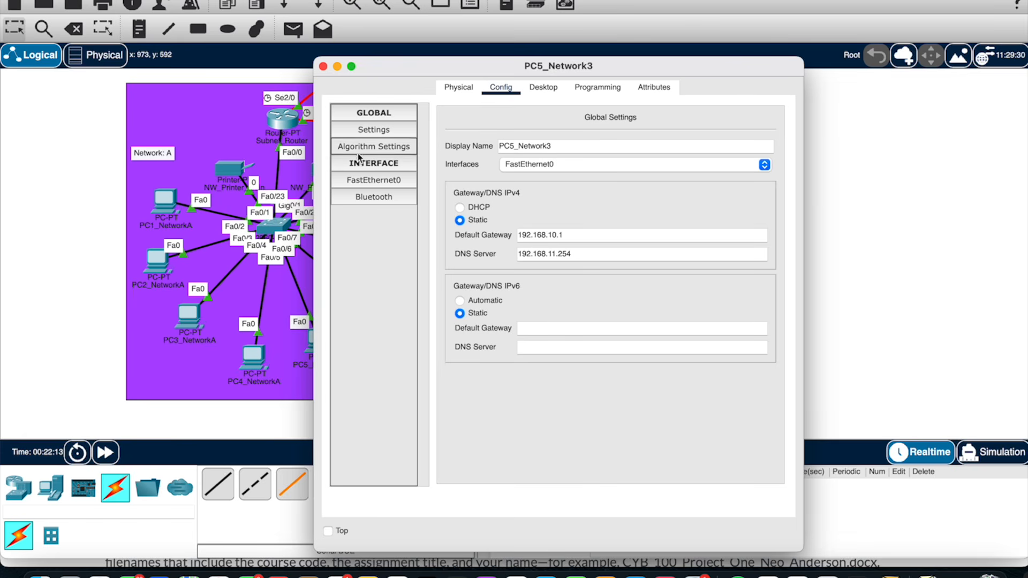
{"action": "left_click", "coordinate": [374, 180]}
{"action": "left_click", "coordinate": [677, 246]}
{"action": "type", "text": "5"}
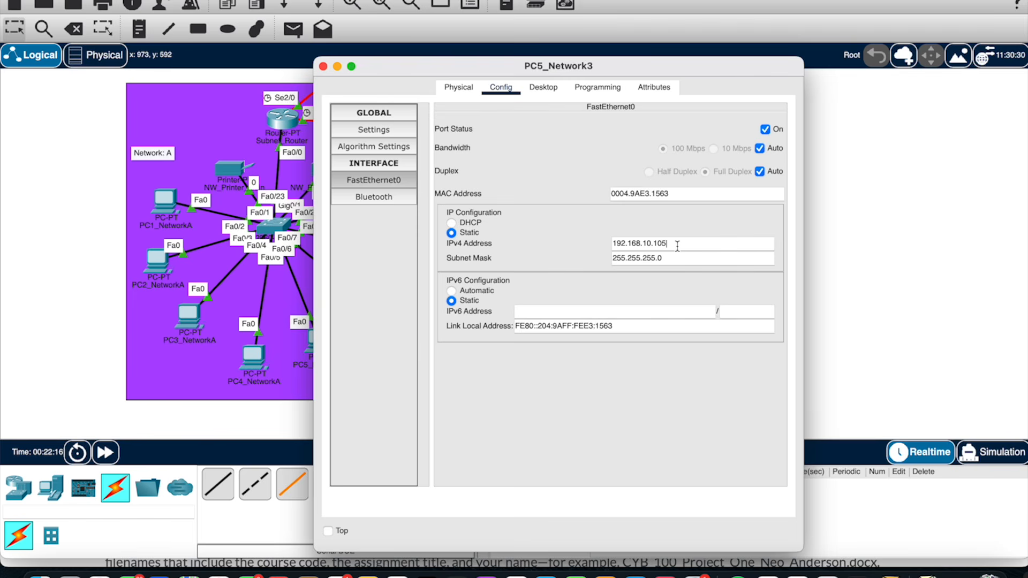
{"action": "left_click", "coordinate": [323, 66]}
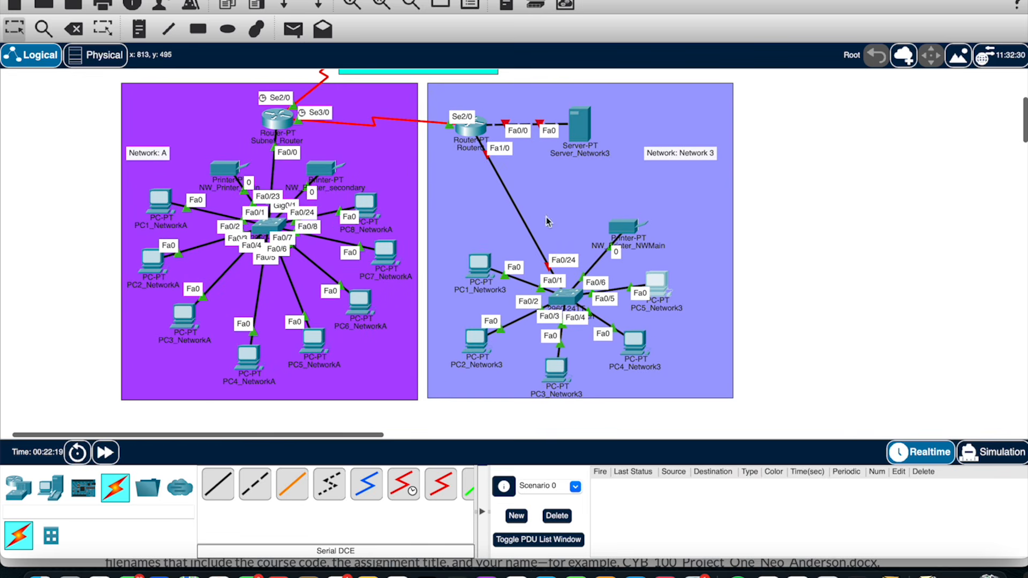
Give Router0's FastEthernet1/0 interface the IPv4 address 192.168.10.1 with subnet mask 255.255.255.0
{"action": "left_click", "coordinate": [471, 130]}
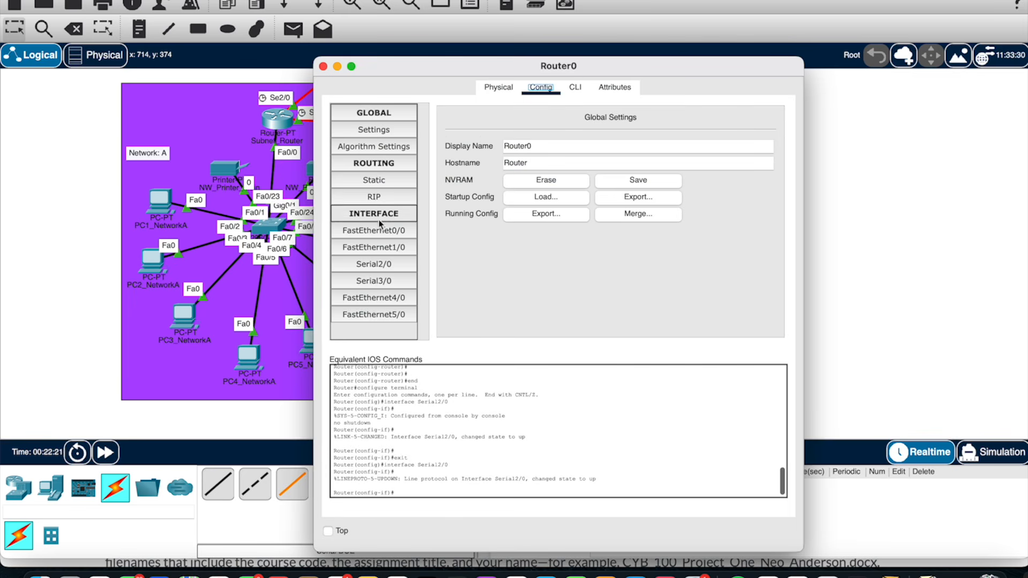
{"action": "left_click_drag", "start_coordinate": [423, 68], "coordinate": [524, 59]}
{"action": "left_click", "coordinate": [475, 239]}
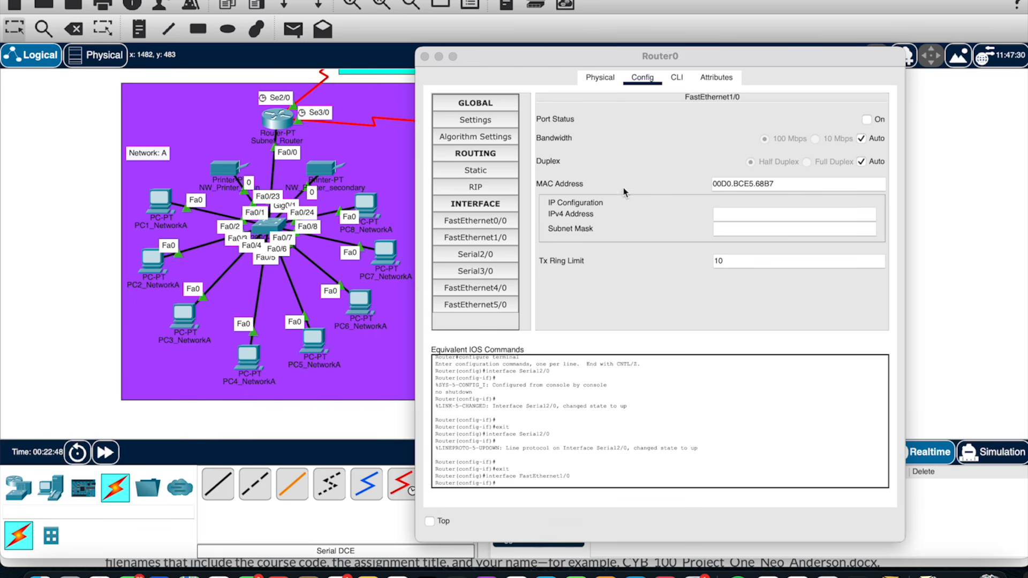
{"action": "left_click", "coordinate": [723, 214]}
{"action": "type", "text": "192.168."}
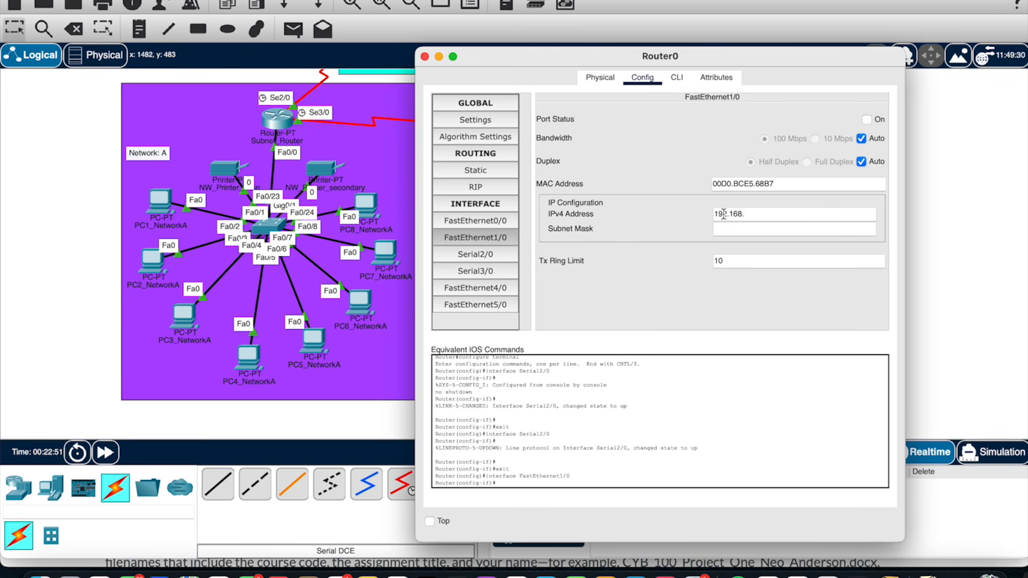
{"action": "type", "text": "10.1"}
{"action": "left_click", "coordinate": [727, 229]}
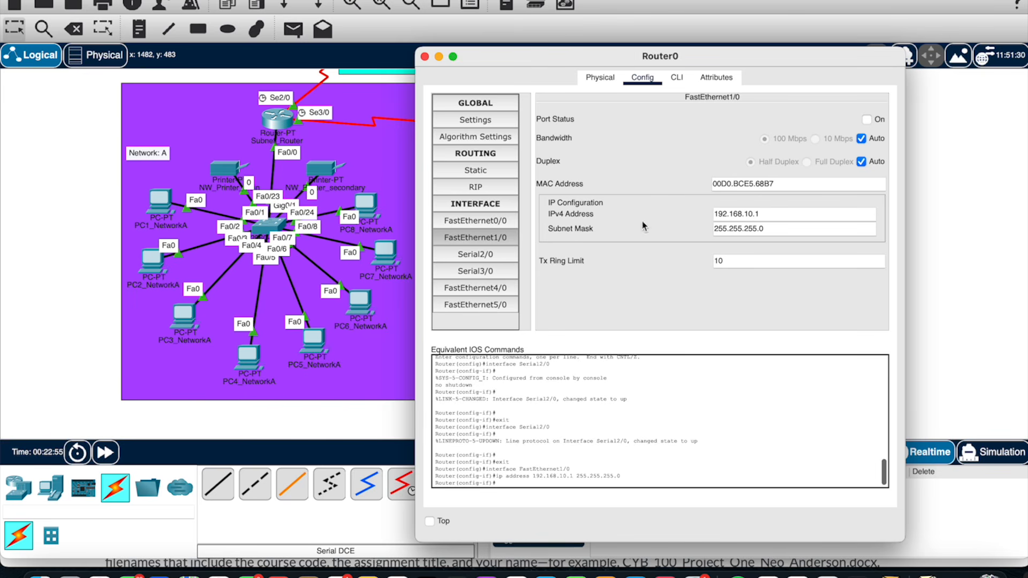
Turn on the port of Router0's FastEthernet1/0 interface and close the router's window
{"action": "left_click", "coordinate": [472, 238]}
{"action": "left_click", "coordinate": [867, 120]}
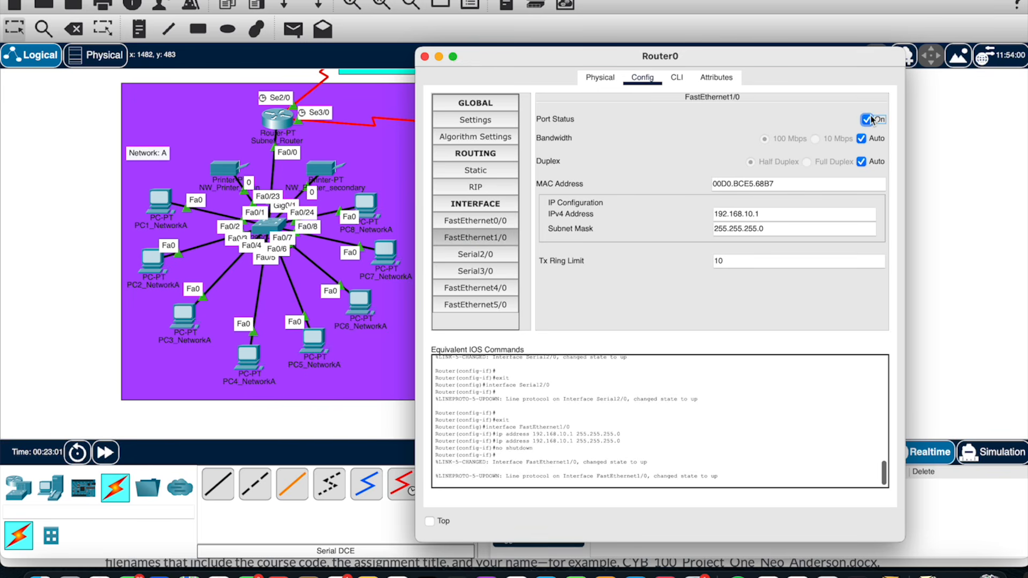
{"action": "left_click", "coordinate": [425, 57]}
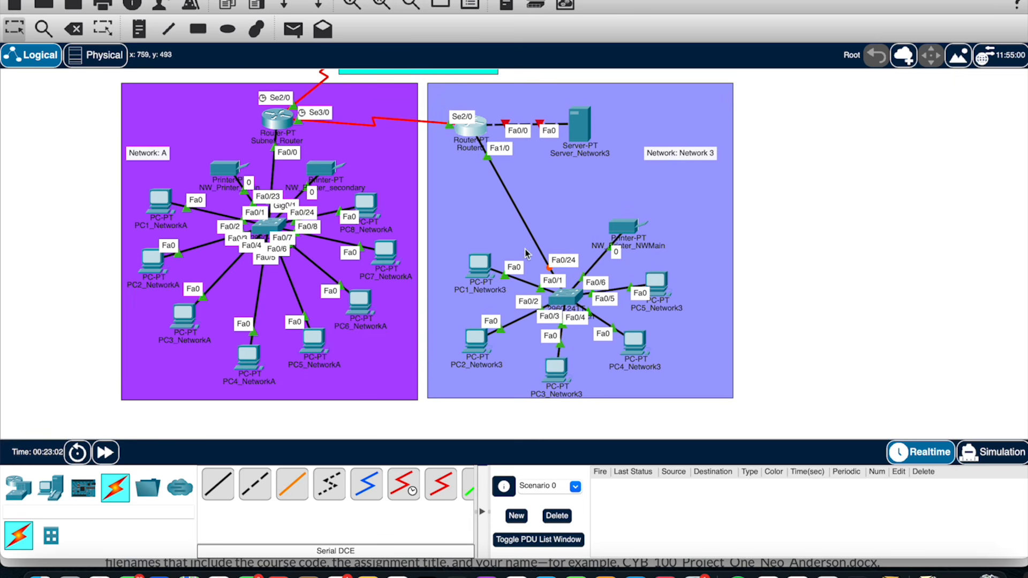
Check the port status and IP configuration of Router0's FastEthernet0/0 interface
{"action": "left_click", "coordinate": [478, 127]}
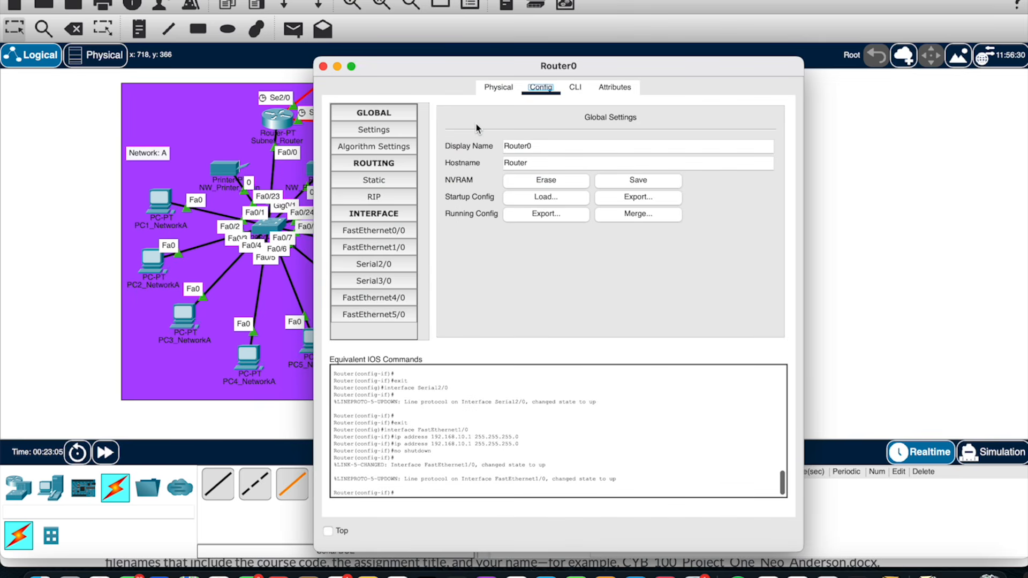
{"action": "left_click", "coordinate": [357, 234]}
{"action": "left_click", "coordinate": [652, 224]}
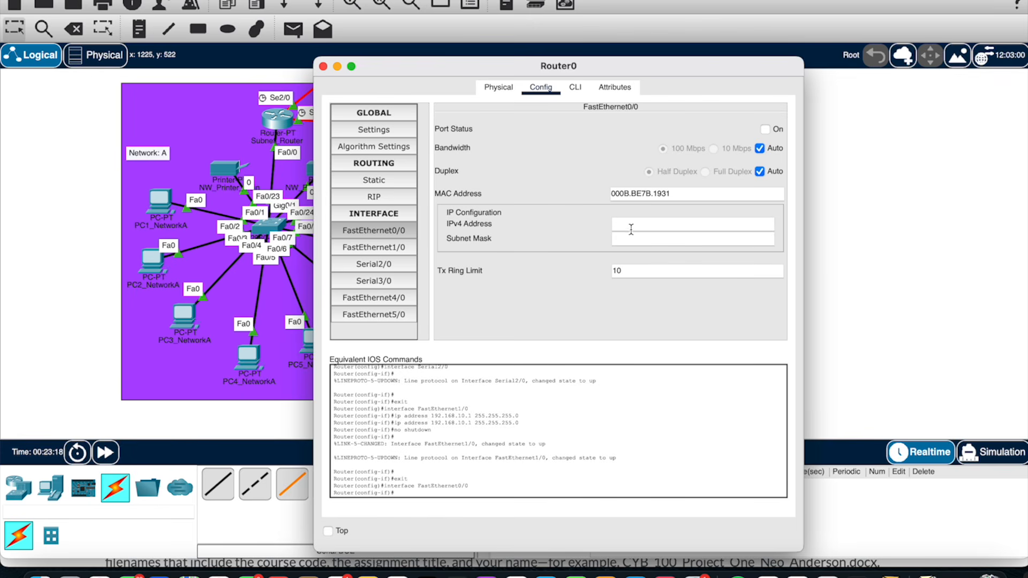
{"action": "left_click", "coordinate": [323, 66]}
Set the IPv4 DNS server of Server_Network3 to 192.168.11.254
{"action": "left_click", "coordinate": [585, 124]}
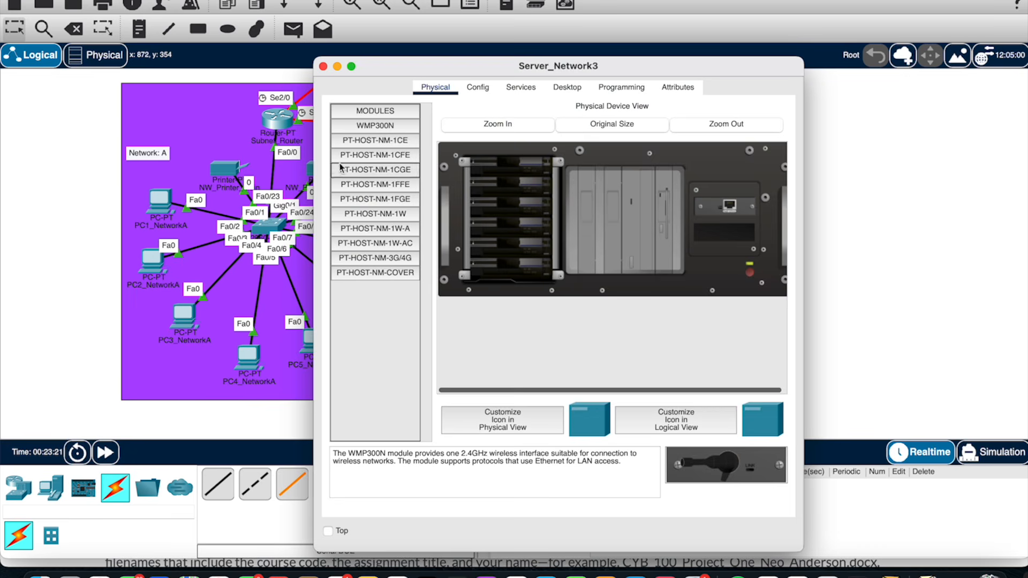
{"action": "left_click", "coordinate": [478, 88]}
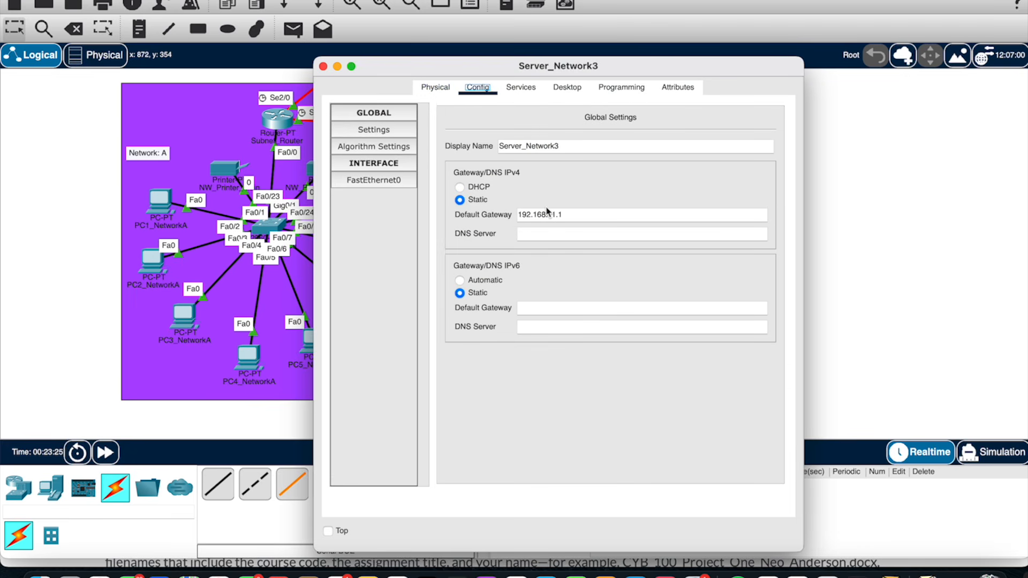
{"action": "left_click", "coordinate": [535, 229]}
{"action": "type", "text": "192.168.11.26"}
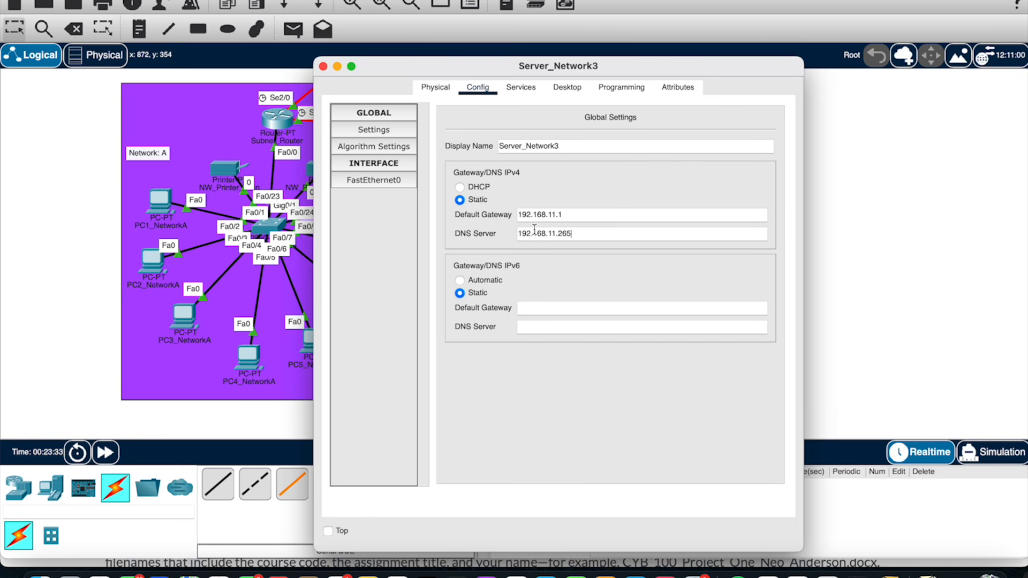
{"action": "key", "text": "BackSpace"}
{"action": "type", "text": "54"}
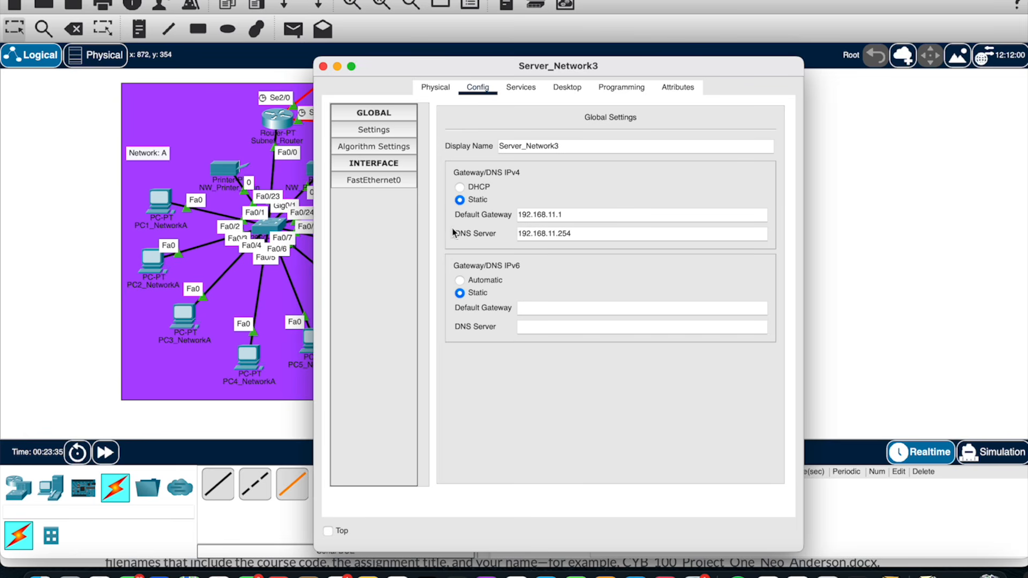
Check the IP configuration of Server_Network3's FastEthernet0 interface and close the server's window
{"action": "left_click", "coordinate": [363, 181]}
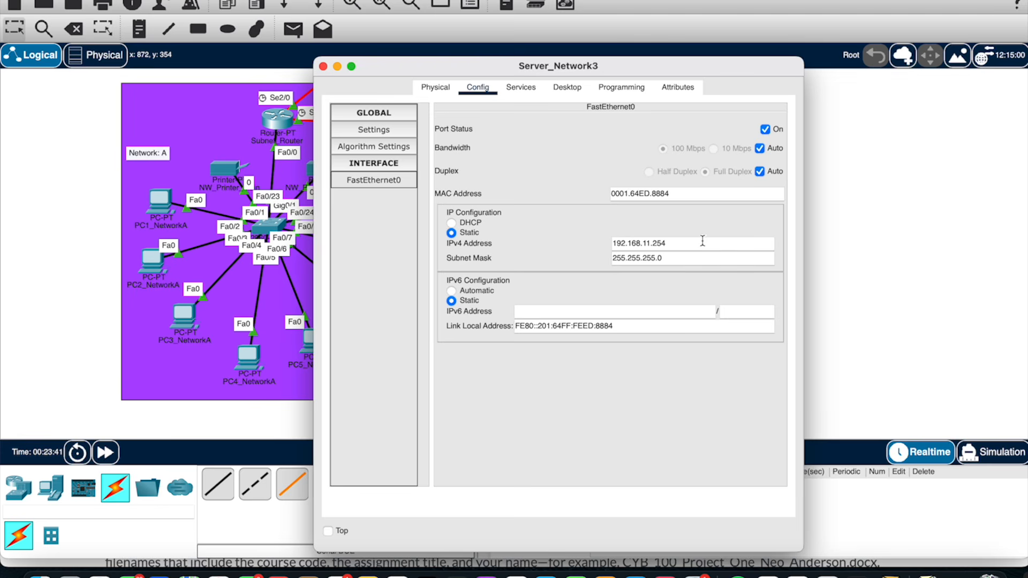
{"action": "left_click", "coordinate": [323, 66]}
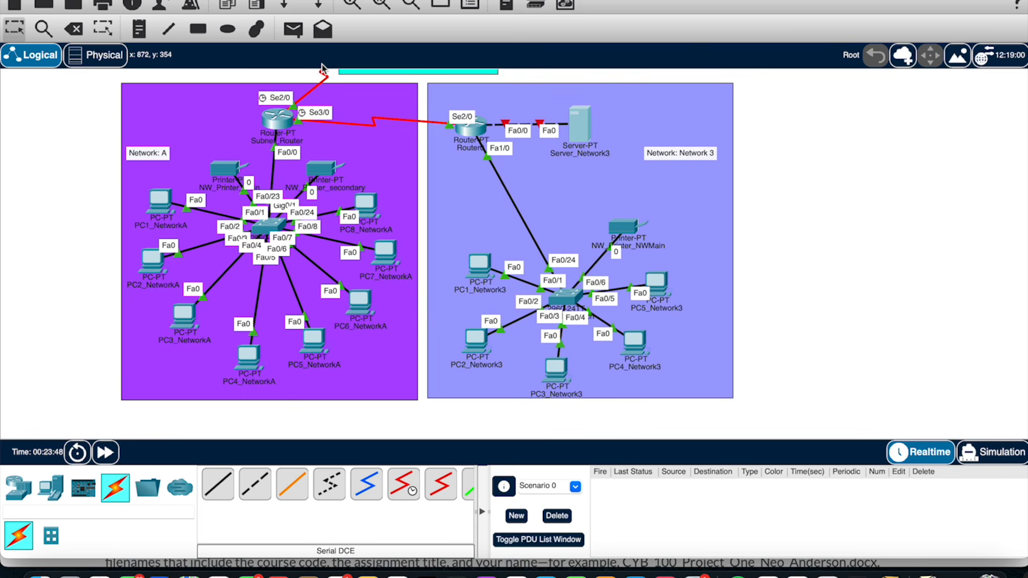
Give Router0's FastEthernet0/0 interface the IPv4 address 192.168.11.254 with subnet mask 255.255.255.0 and turn on its port
{"action": "left_click", "coordinate": [472, 130]}
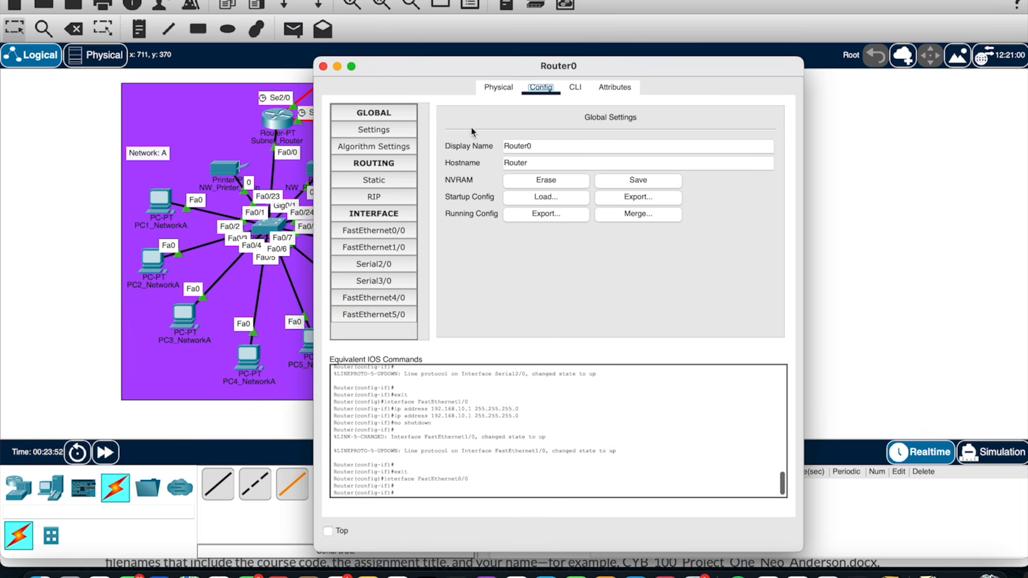
{"action": "left_click", "coordinate": [391, 230]}
{"action": "left_click", "coordinate": [632, 229]}
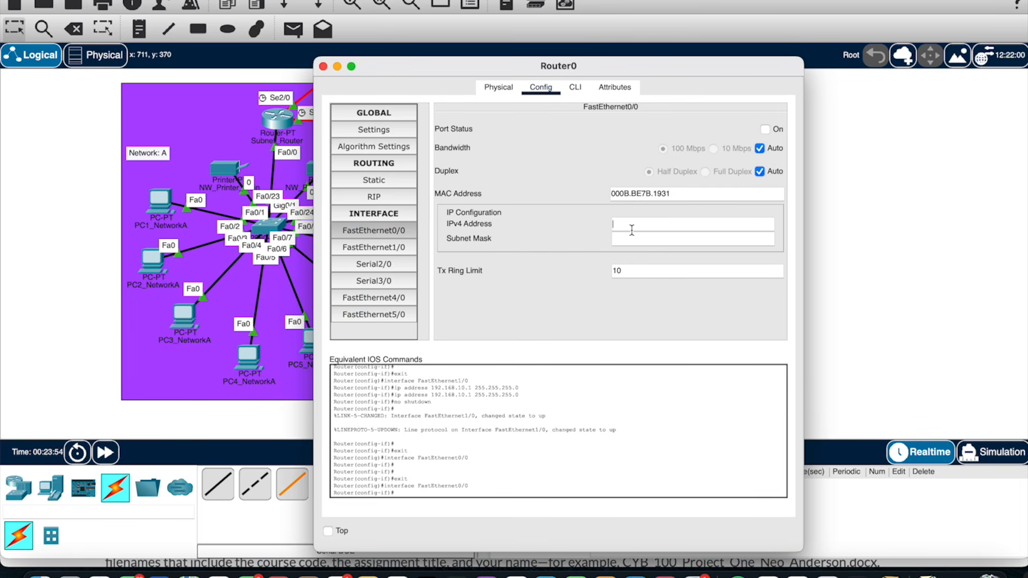
{"action": "type", "text": "192.168.11.254"}
{"action": "key", "text": "Return"}
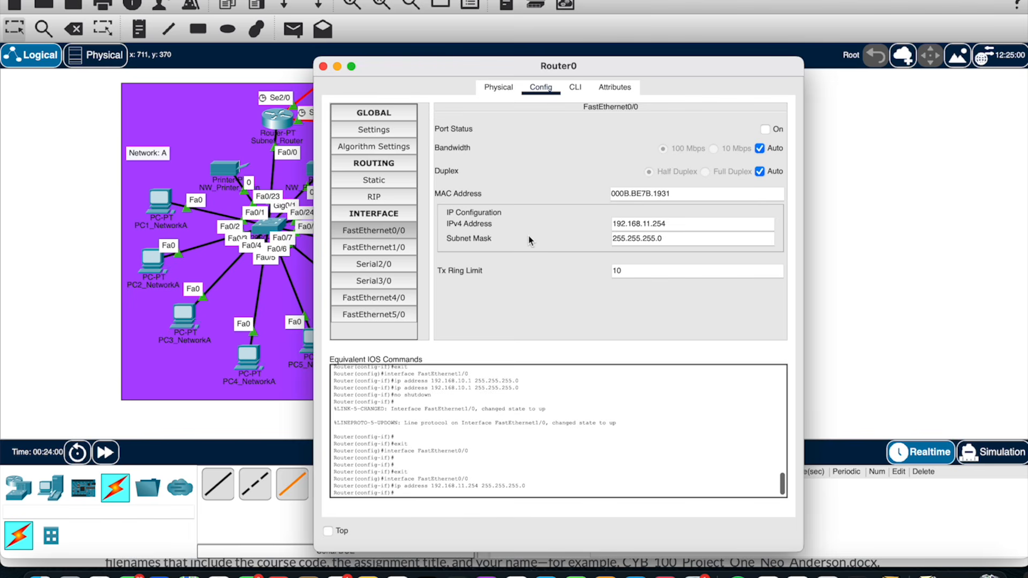
{"action": "left_click", "coordinate": [766, 129]}
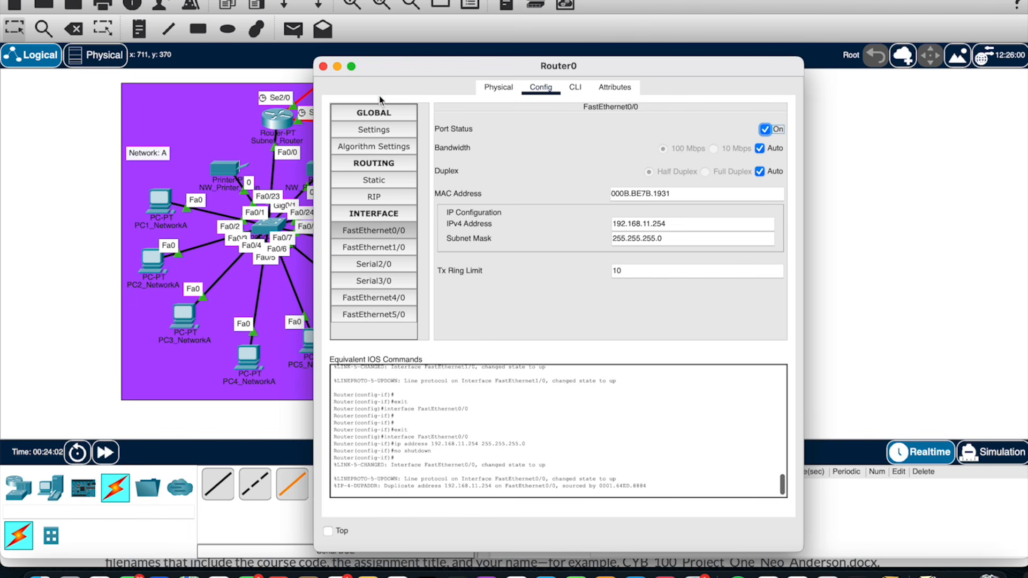
{"action": "left_click", "coordinate": [323, 66]}
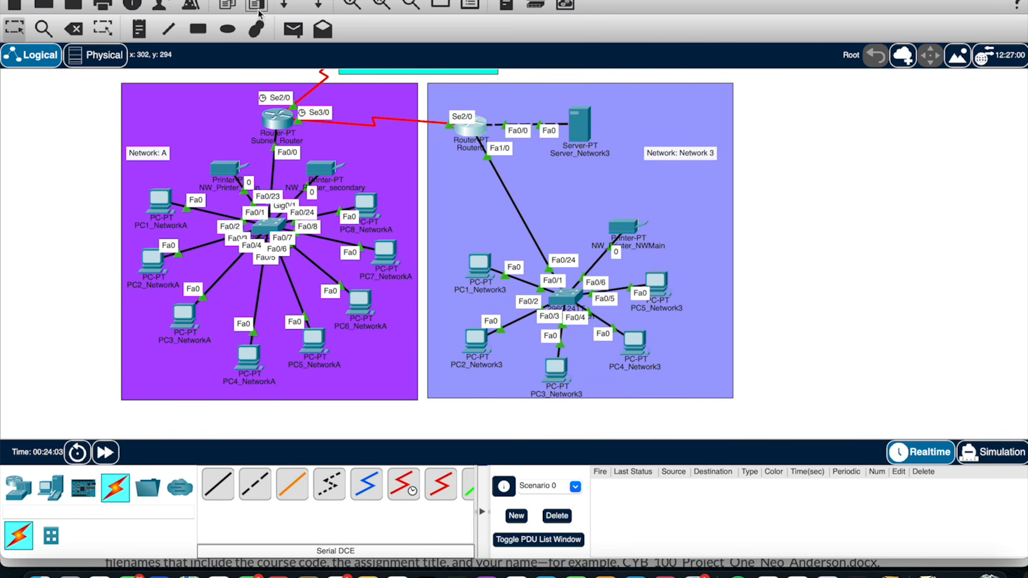
Test connectivity with a simple PDU from PC1_NetworkA to PC1_Network3, and delete the test scenario
{"action": "left_click", "coordinate": [293, 29]}
{"action": "left_click", "coordinate": [159, 200]}
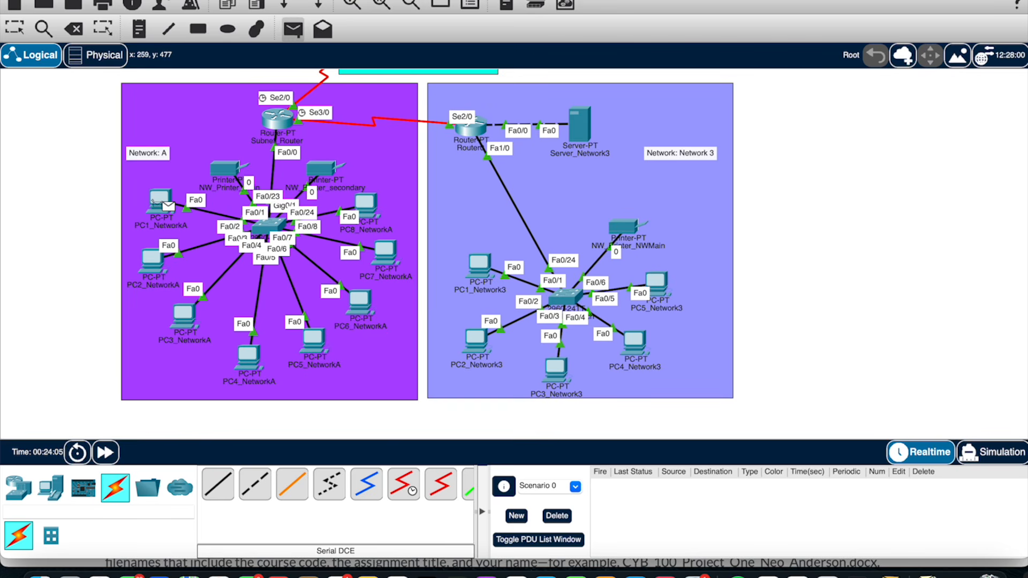
{"action": "left_click", "coordinate": [475, 267]}
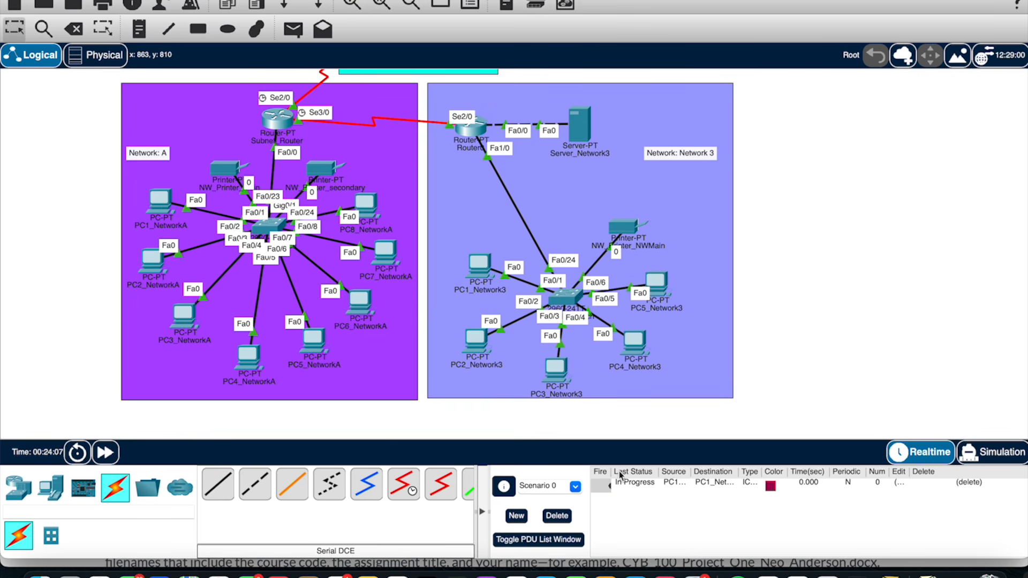
{"action": "left_click", "coordinate": [557, 516]}
Remove the static route to 192.168.5.0/24 from Server_Router
{"action": "scroll", "coordinate": [384, 165], "scroll_direction": "up", "scroll_amount": 1}
{"action": "scroll", "coordinate": [384, 165], "scroll_direction": "up", "scroll_amount": 4}
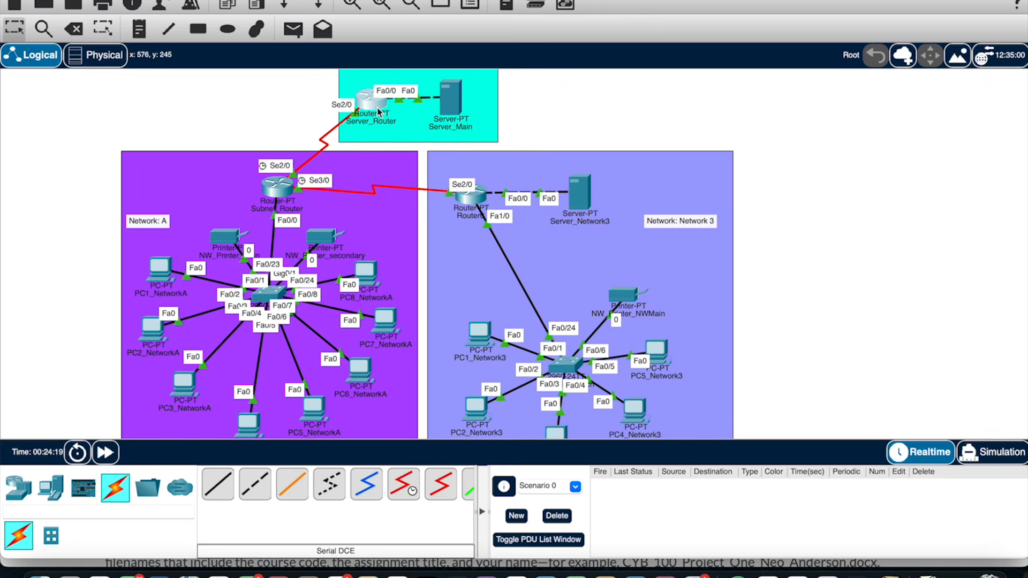
{"action": "left_click", "coordinate": [378, 112]}
{"action": "left_click", "coordinate": [374, 181]}
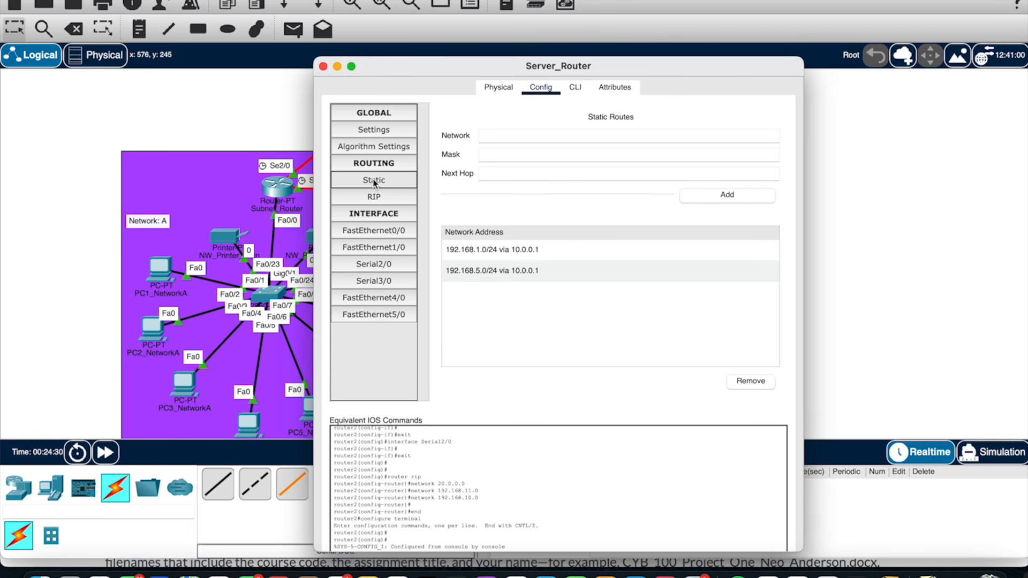
{"action": "left_click", "coordinate": [496, 136]}
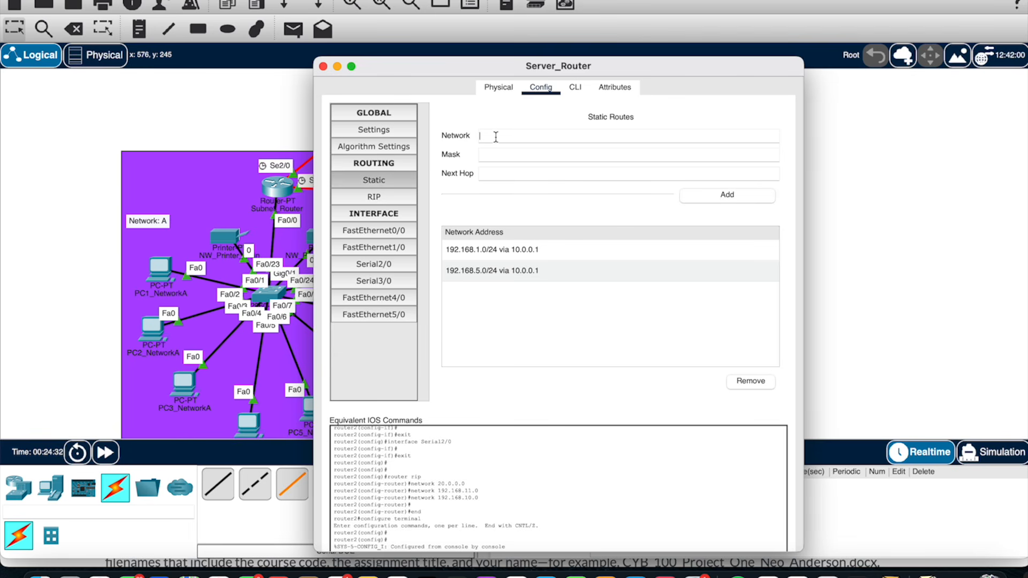
{"action": "left_click", "coordinate": [515, 271]}
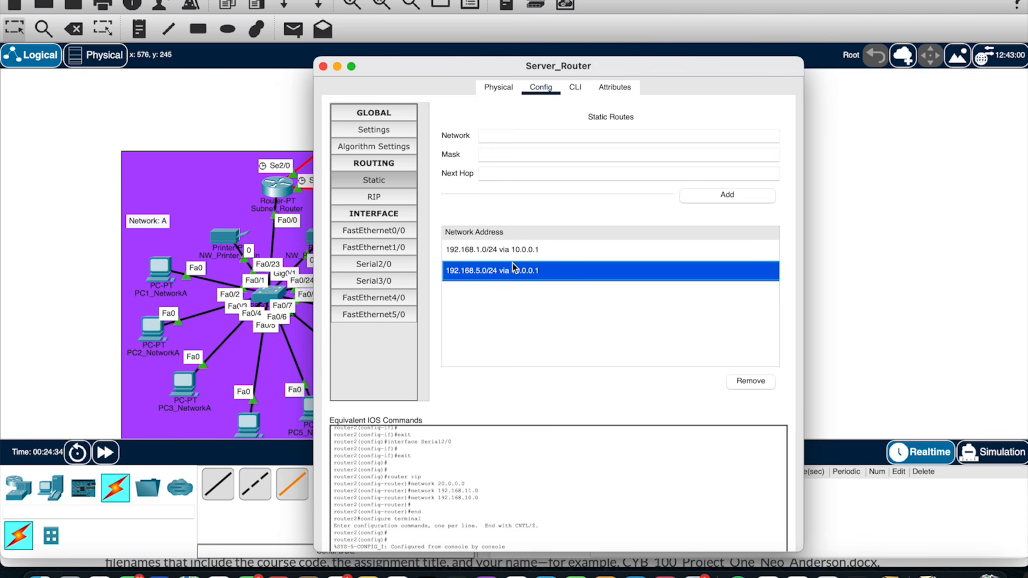
{"action": "left_click", "coordinate": [746, 389]}
Add a static route on Server_Router to network 192.168.11.0 with mask 255.255.255.0 and next hop 10.0.0.1
{"action": "left_click", "coordinate": [503, 134]}
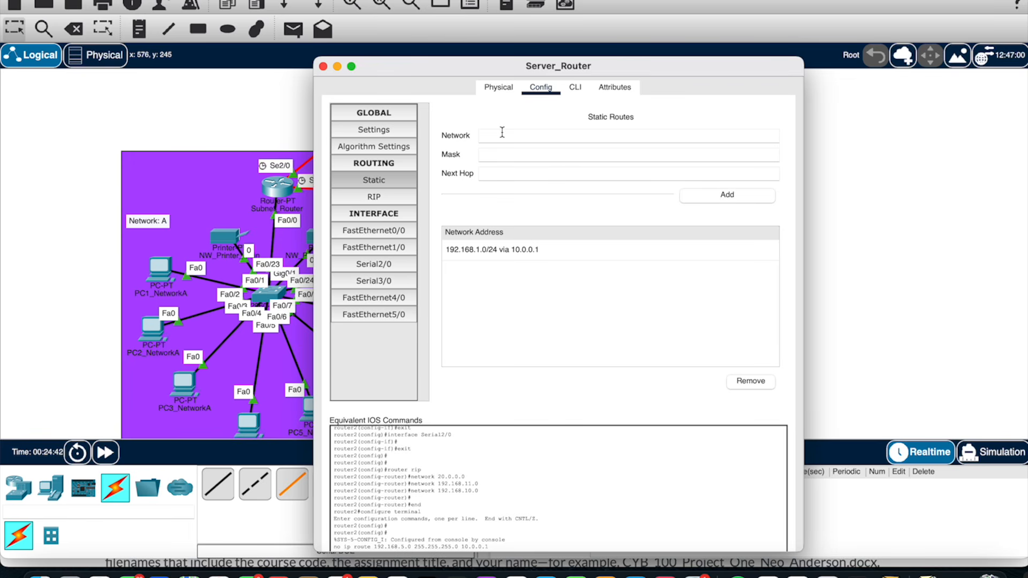
{"action": "type", "text": "192.168.11.0"}
{"action": "left_click", "coordinate": [488, 153]}
{"action": "type", "text": "255.255.25"}
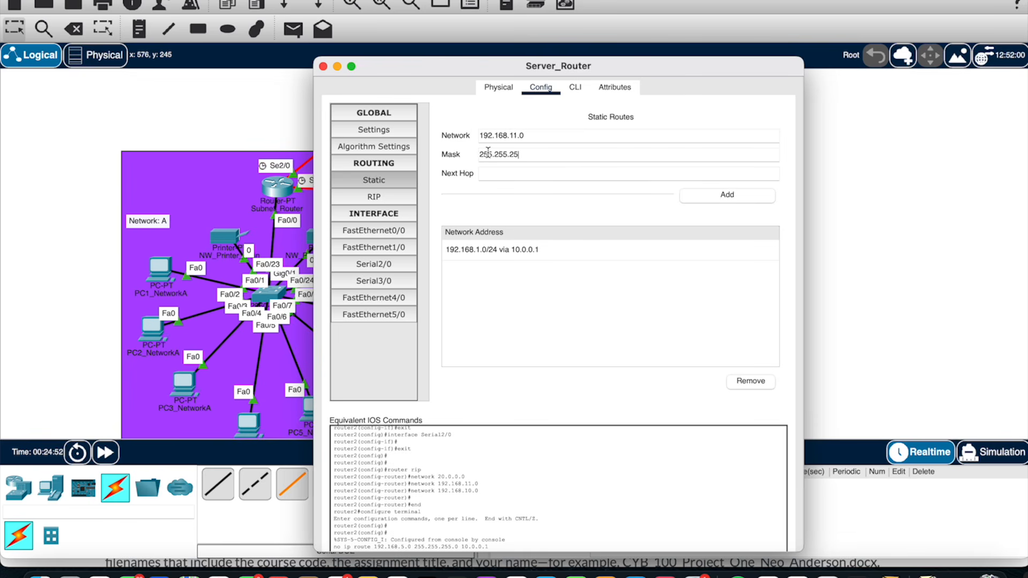
{"action": "type", "text": "5.0"}
{"action": "left_click", "coordinate": [504, 179]}
{"action": "type", "text": "10.0.0.1"}
{"action": "left_click", "coordinate": [734, 201]}
{"action": "scroll", "coordinate": [610, 268], "scroll_direction": "down", "scroll_amount": 2}
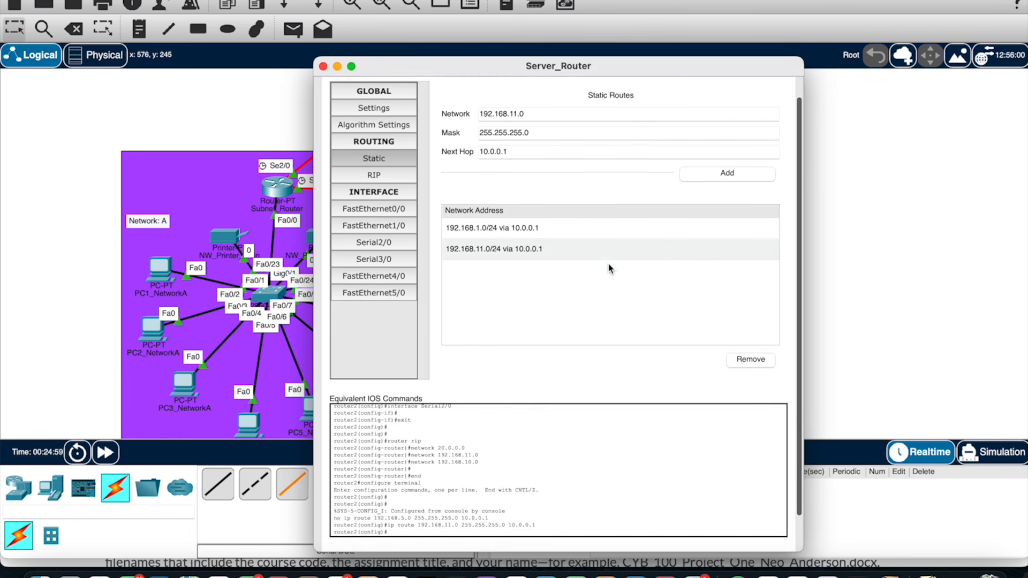
Add a static route on Server_Router to network 192.168.10.0 with mask 255.255.255.0 and next hop 10.0.0.1, and close its window
{"action": "scroll", "coordinate": [610, 268], "scroll_direction": "up", "scroll_amount": 2}
{"action": "left_click", "coordinate": [517, 135]}
{"action": "key", "text": "BackSpace"}
{"action": "key", "text": "BackSpace"}
{"action": "type", "text": "0"}
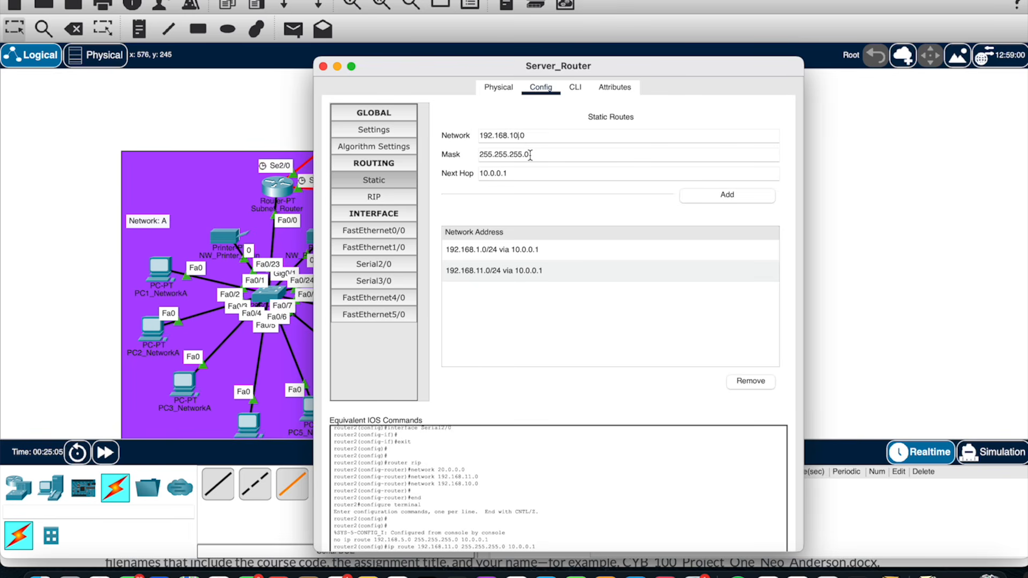
{"action": "left_click", "coordinate": [693, 198]}
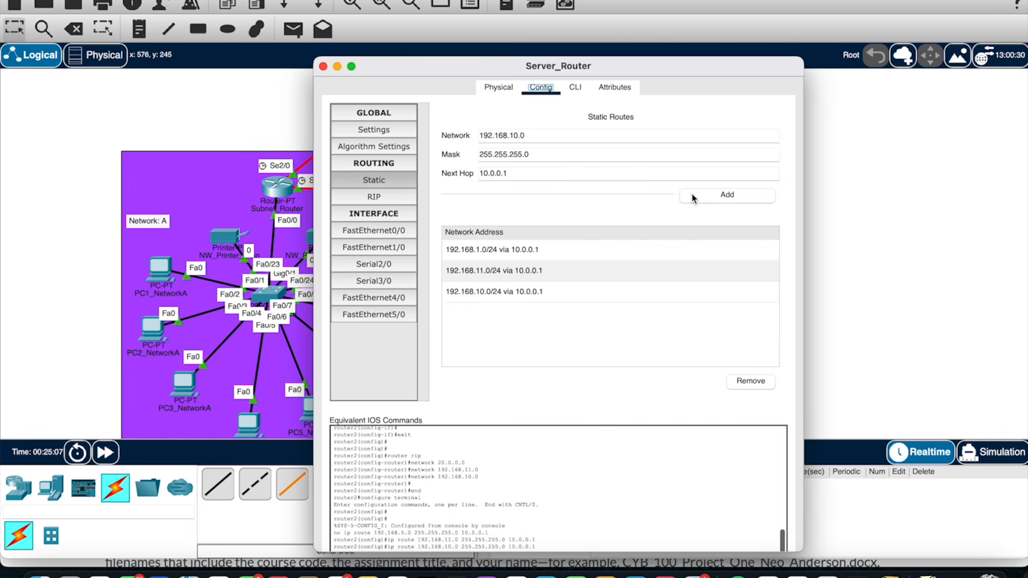
{"action": "left_click", "coordinate": [324, 66]}
Add a static route on Subnet_Router to network 192.168.10.0 with mask 255.255.255.0 and next hop 20.0.0.2
{"action": "left_click", "coordinate": [279, 187]}
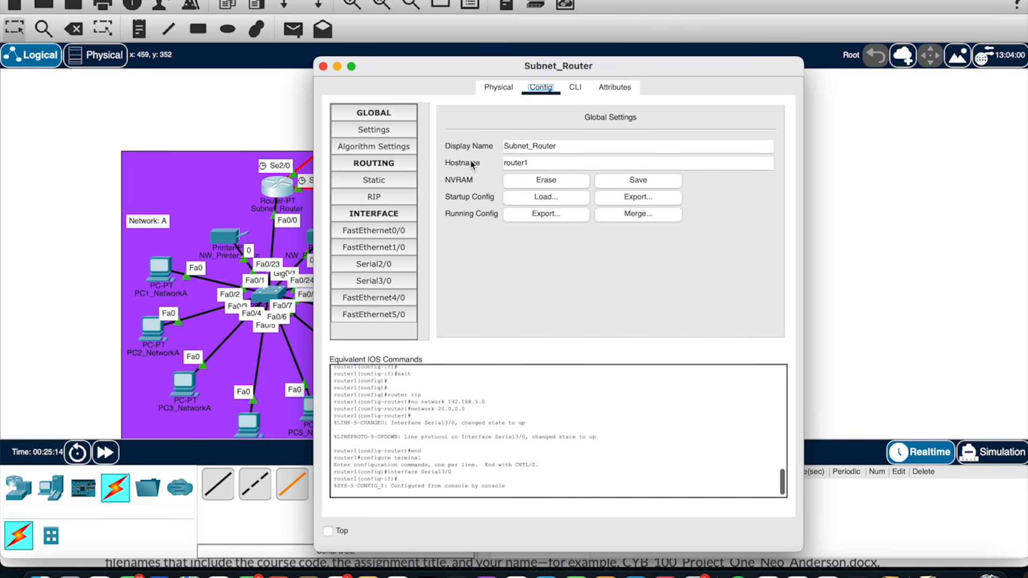
{"action": "left_click", "coordinate": [373, 181]}
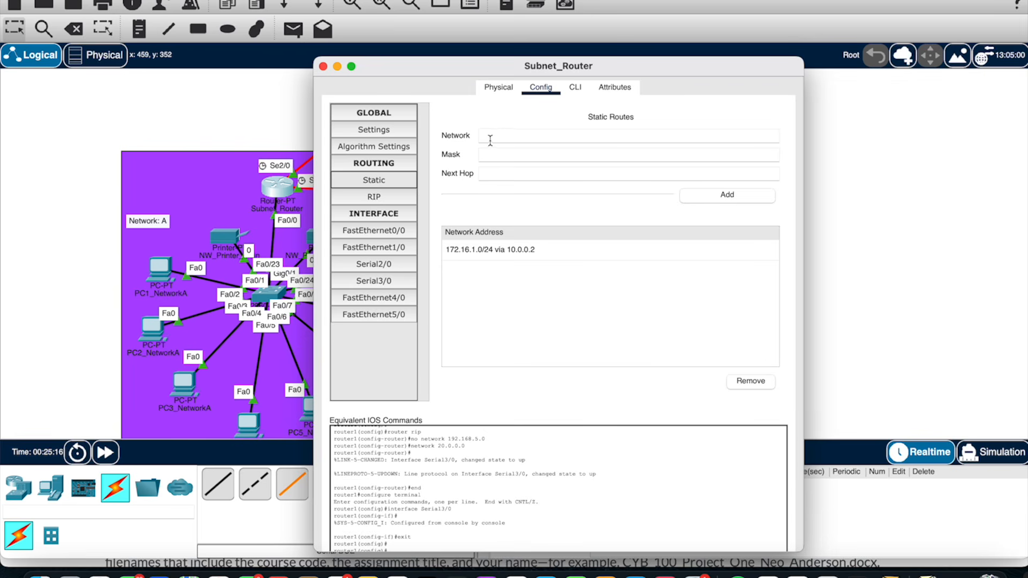
{"action": "left_click", "coordinate": [489, 137]}
{"action": "type", "text": "192.168.10"}
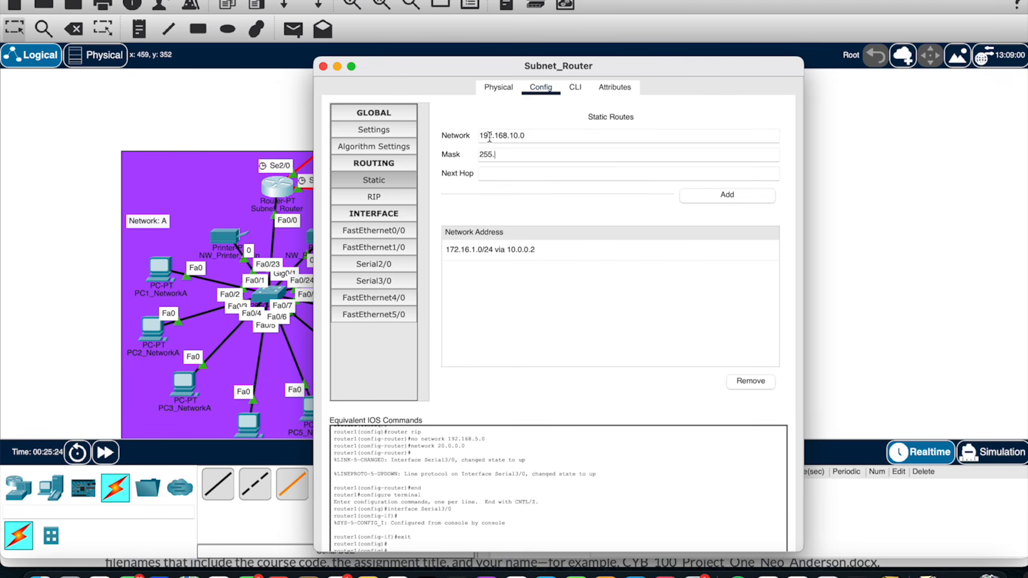
{"action": "type", "text": ".0"}
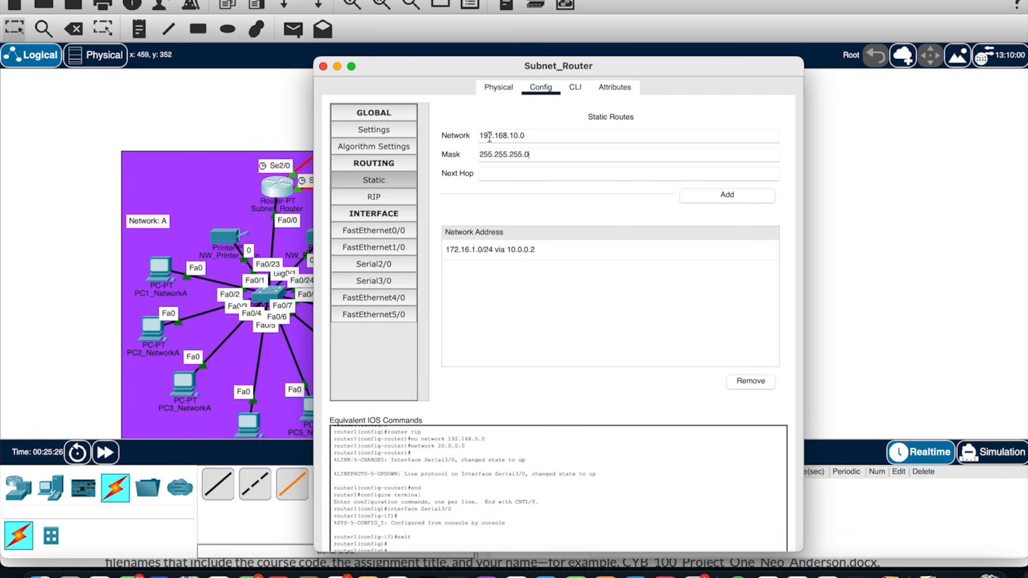
{"action": "left_click", "coordinate": [492, 174]}
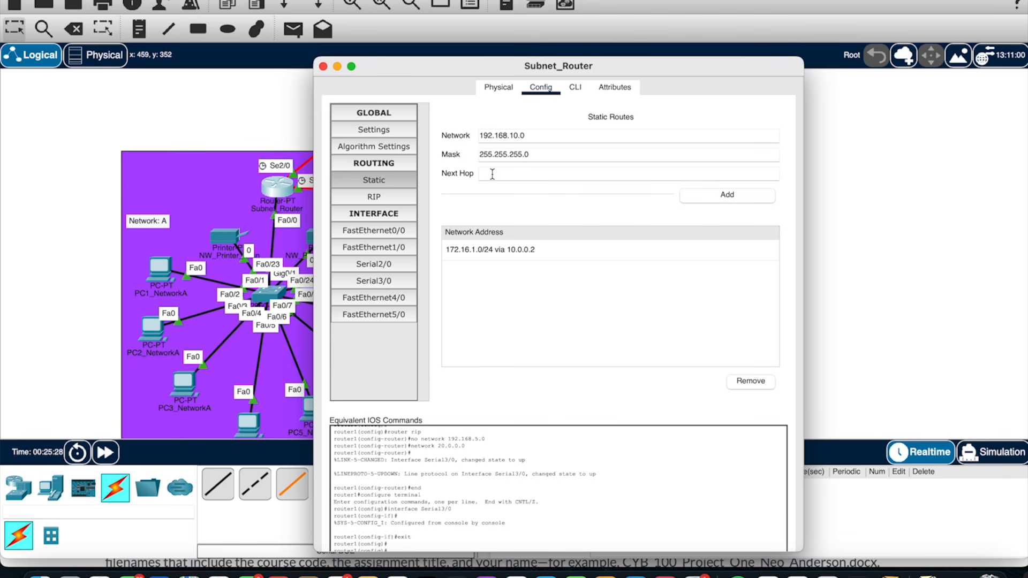
{"action": "type", "text": "20."}
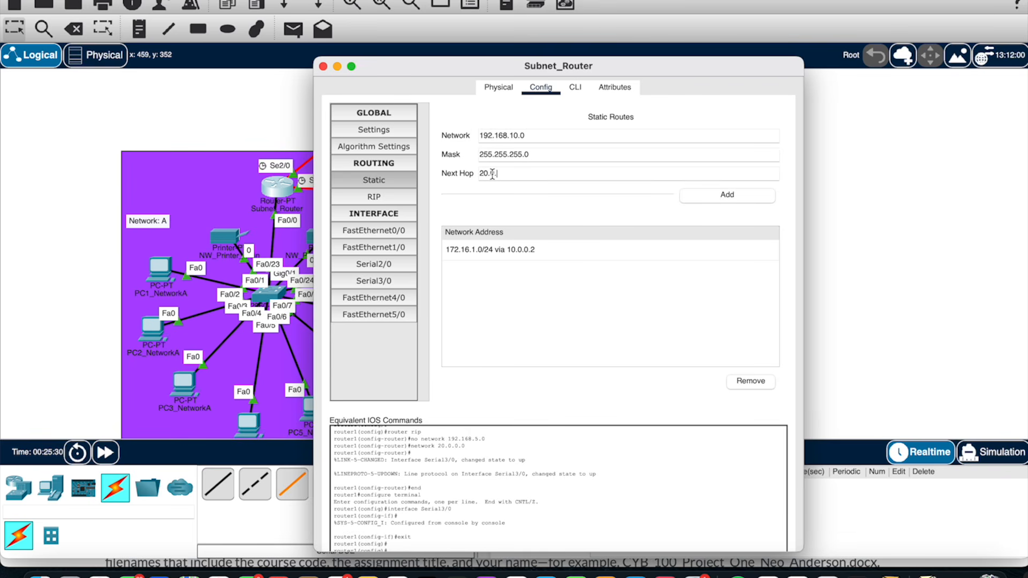
{"action": "type", "text": "0.0.2"}
{"action": "left_click", "coordinate": [703, 196]}
Add a static route on Subnet_Router to network 192.168.11.0 with mask 255.255.255.0 and next hop 20.0.0.2, and close its window
{"action": "left_click", "coordinate": [527, 134]}
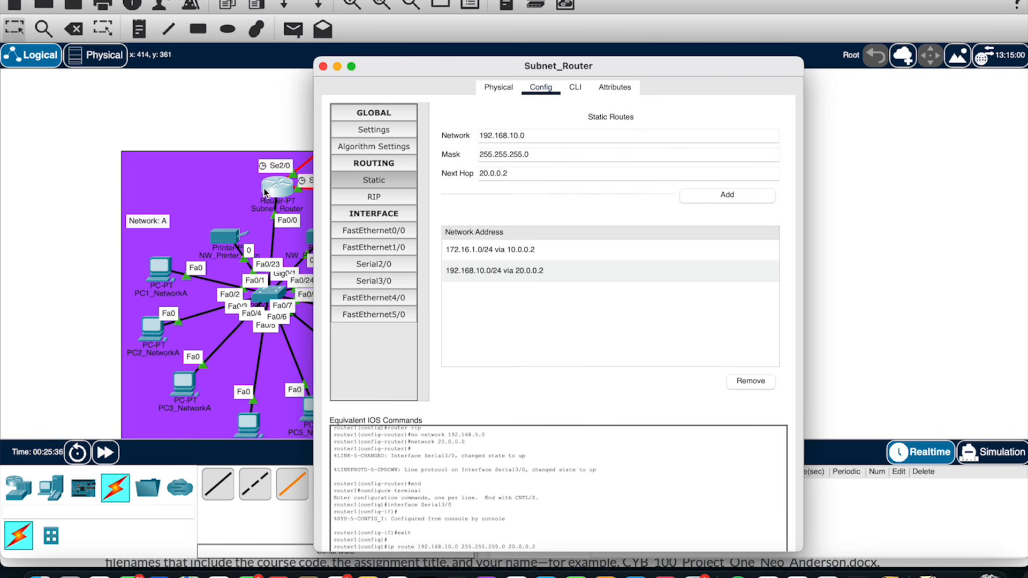
{"action": "left_click", "coordinate": [374, 270]}
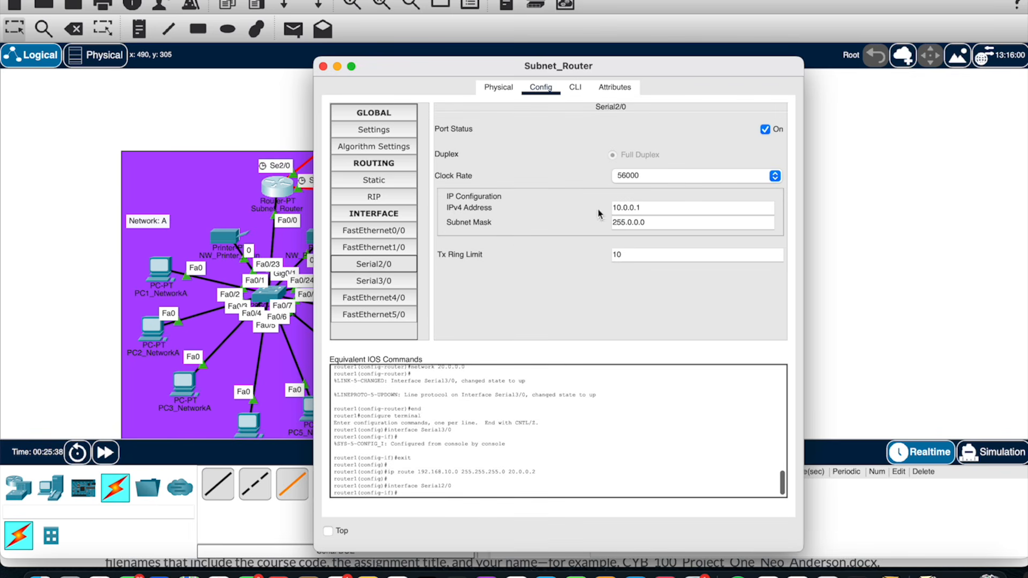
{"action": "left_click", "coordinate": [360, 182]}
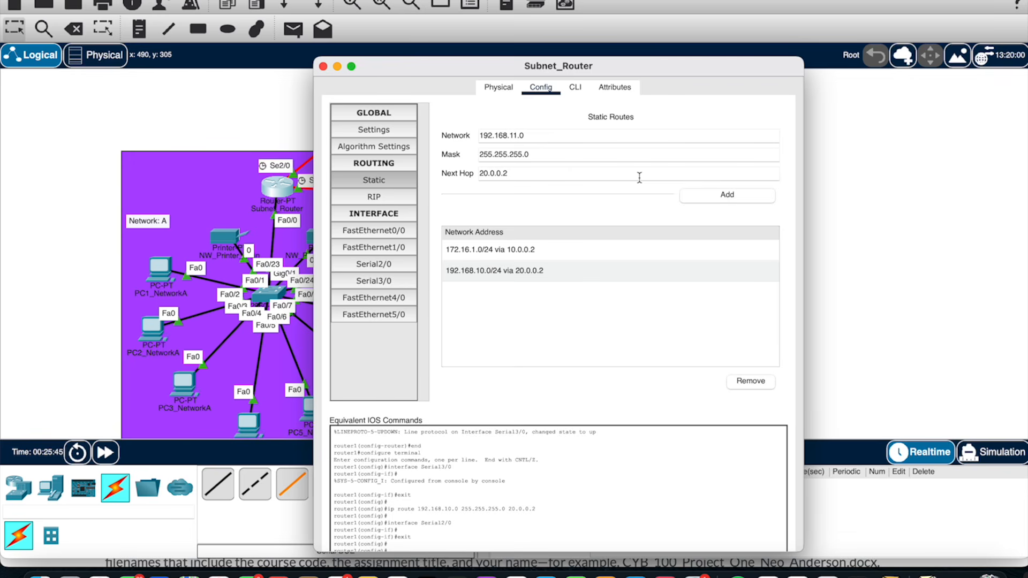
{"action": "left_click", "coordinate": [729, 199]}
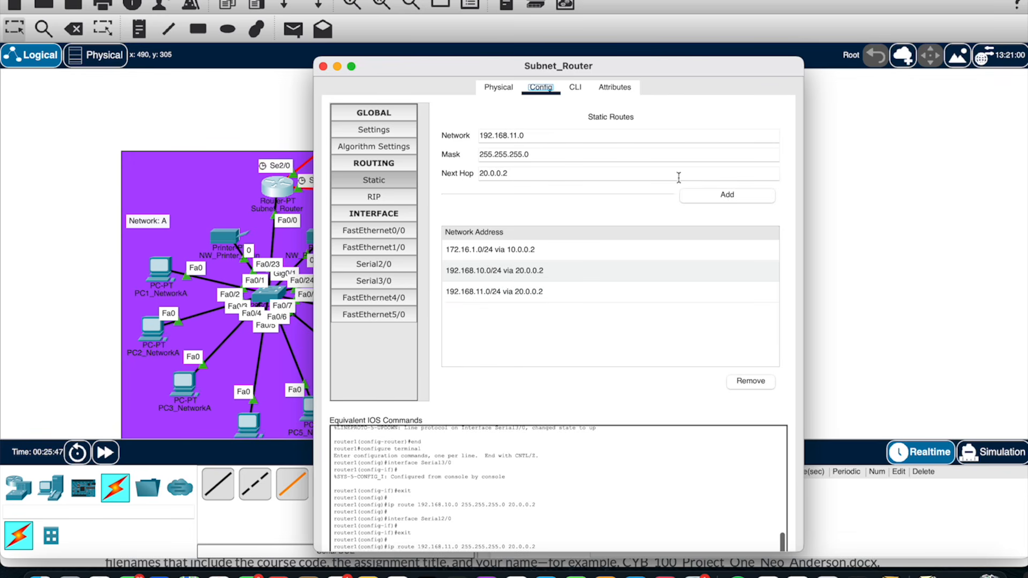
{"action": "left_click", "coordinate": [323, 66]}
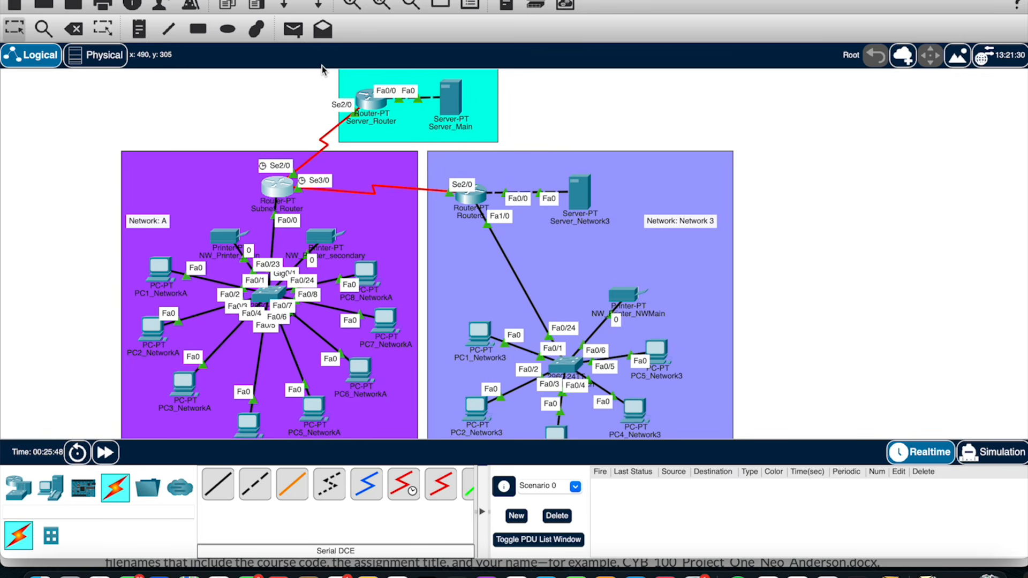
Add a static route on Router0 to network 192.168.1.0 with mask 255.255.255.0 and next hop 20.0.0.1
{"action": "left_click", "coordinate": [472, 197]}
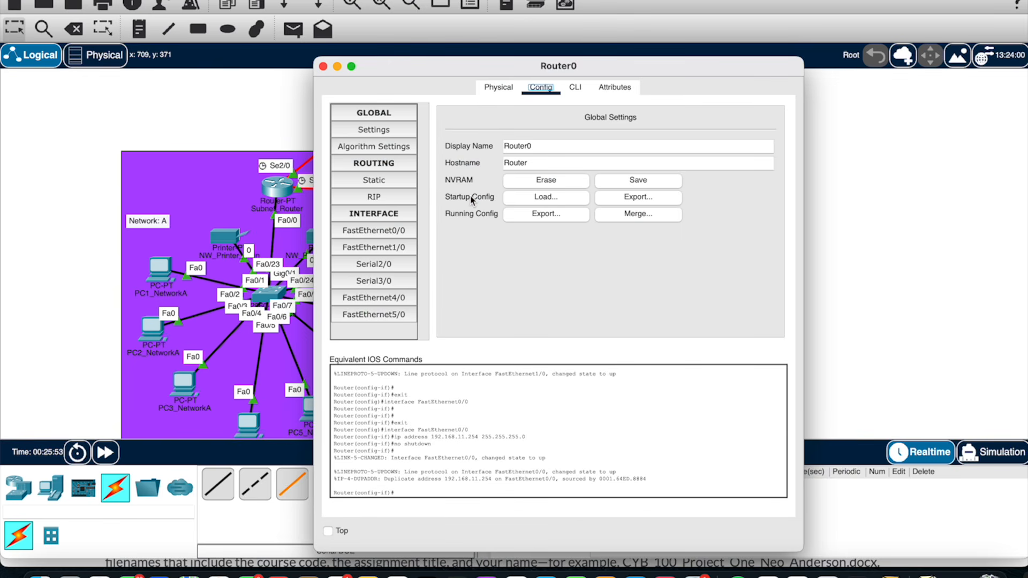
{"action": "left_click", "coordinate": [373, 180]}
{"action": "left_click", "coordinate": [499, 135]}
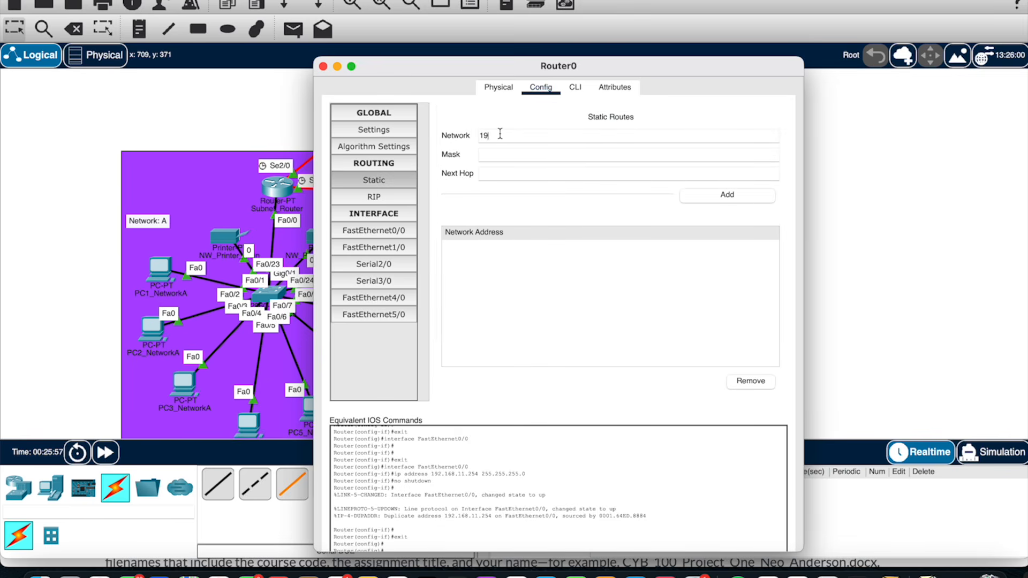
{"action": "type", "text": "192.168.1.0"}
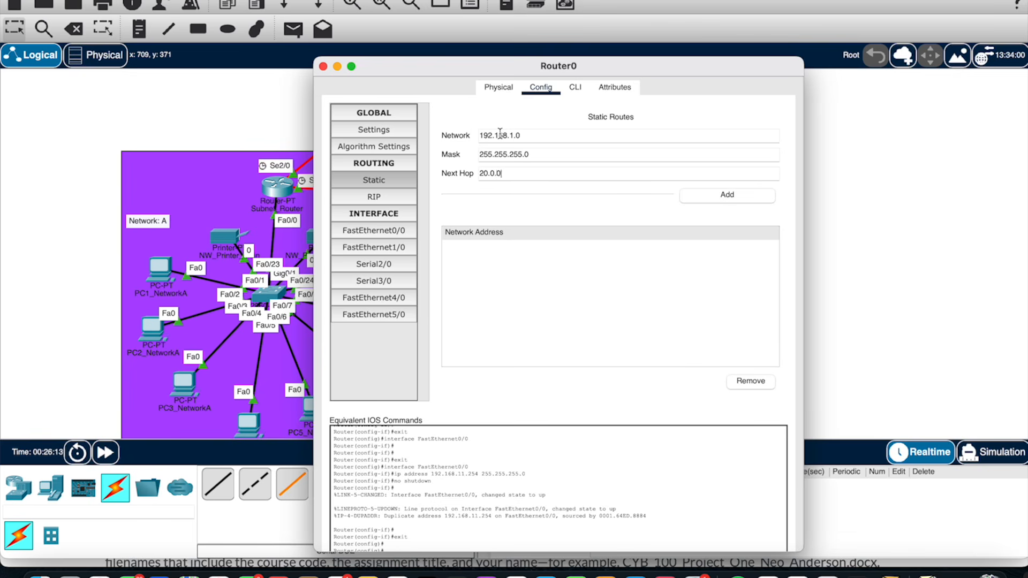
{"action": "key", "text": "XF86AudioRaiseVolume"}
{"action": "type", "text": ".1"}
{"action": "left_click", "coordinate": [740, 197]}
Add a static route on Router0 to network 176.16.1.0 with mask 255.255.255.0 and next hop 20.0.0.1, and close its window
{"action": "left_click", "coordinate": [522, 135]}
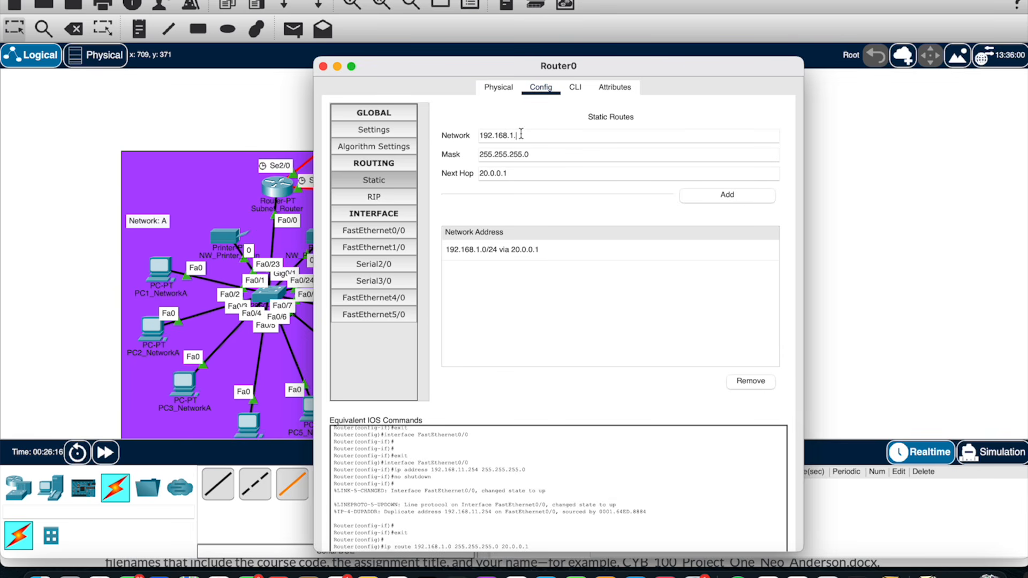
{"action": "key", "text": "BackSpace"}
{"action": "key", "text": "BackSpace"}
{"action": "key", "text": "BackSpace"}
{"action": "key", "text": "BackSpace"}
{"action": "key", "text": "BackSpace"}
{"action": "scroll", "coordinate": [245, 114], "scroll_direction": "up", "scroll_amount": 3}
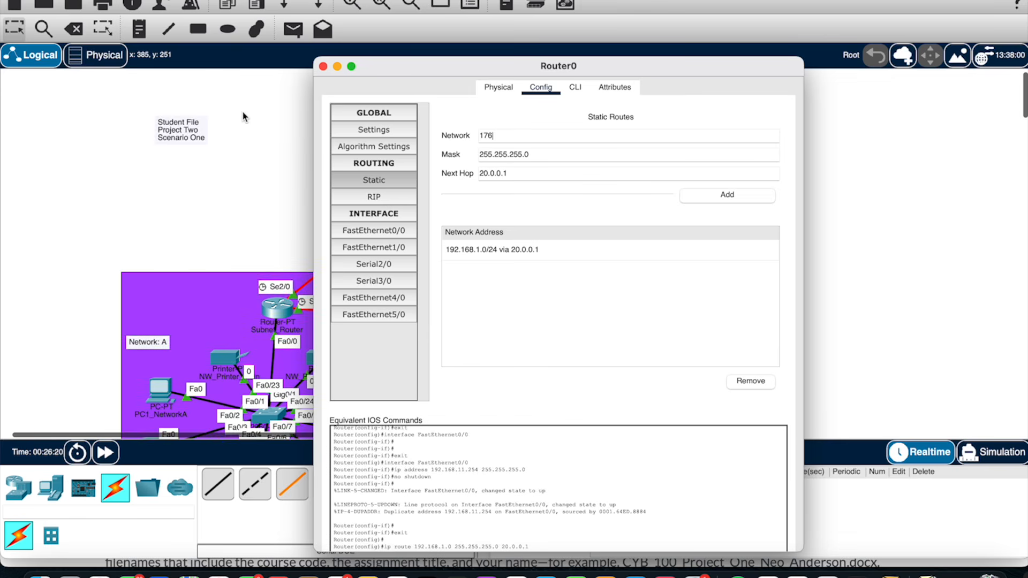
{"action": "left_click_drag", "start_coordinate": [414, 75], "coordinate": [598, 80]}
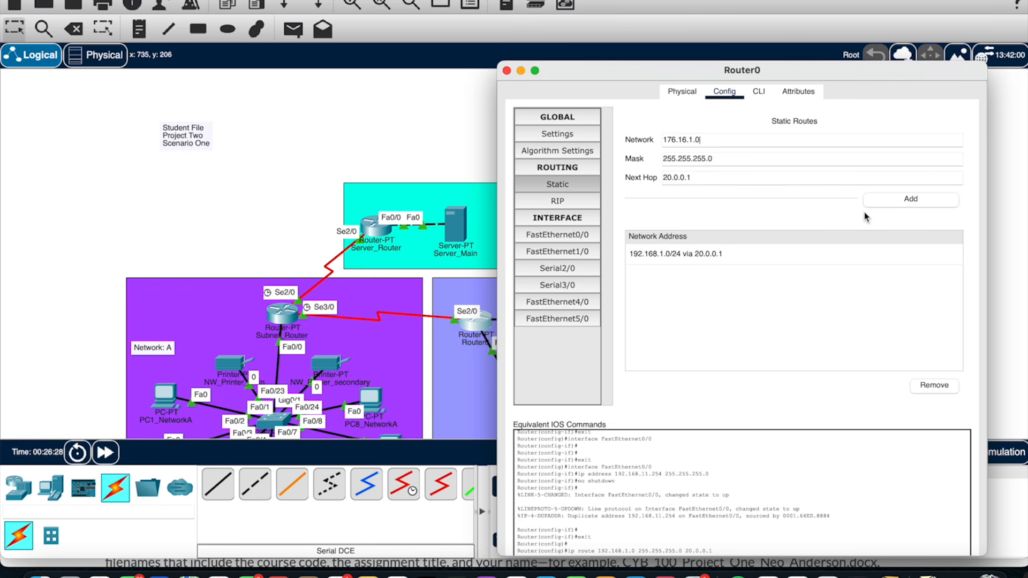
{"action": "left_click", "coordinate": [892, 202]}
{"action": "left_click", "coordinate": [507, 70]}
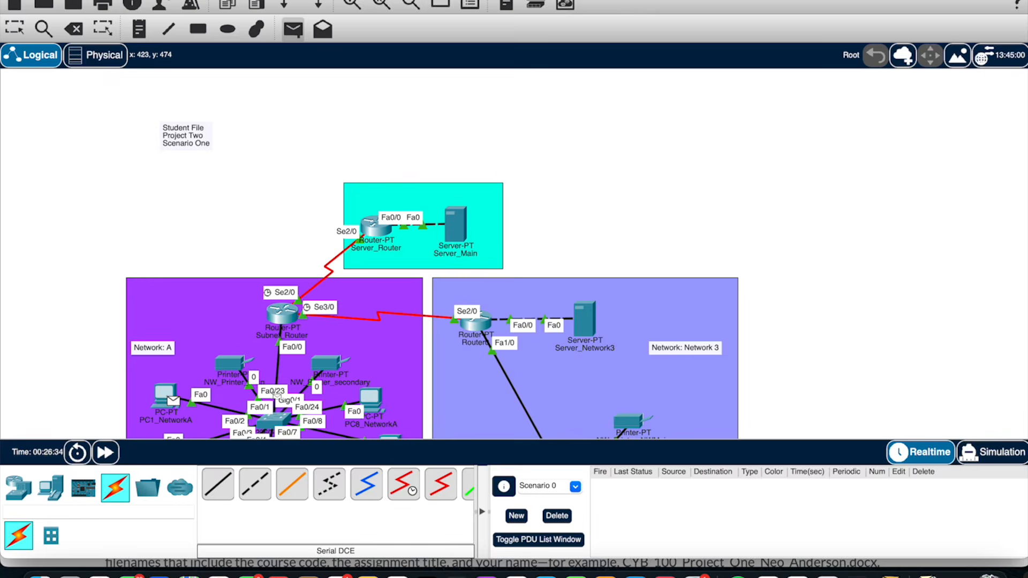
Test connectivity with a simple PDU from PC1_NetworkA to PC1_Network3, check its status, and delete the scenario's test results
{"action": "scroll", "coordinate": [492, 338], "scroll_direction": "down", "scroll_amount": 5}
{"action": "left_click", "coordinate": [482, 284]}
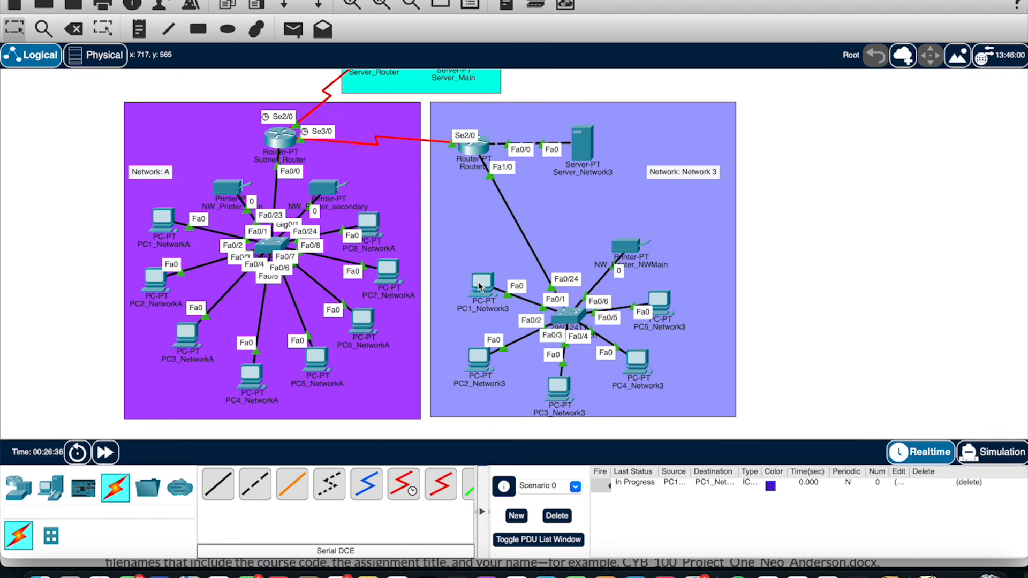
{"action": "left_click", "coordinate": [626, 485]}
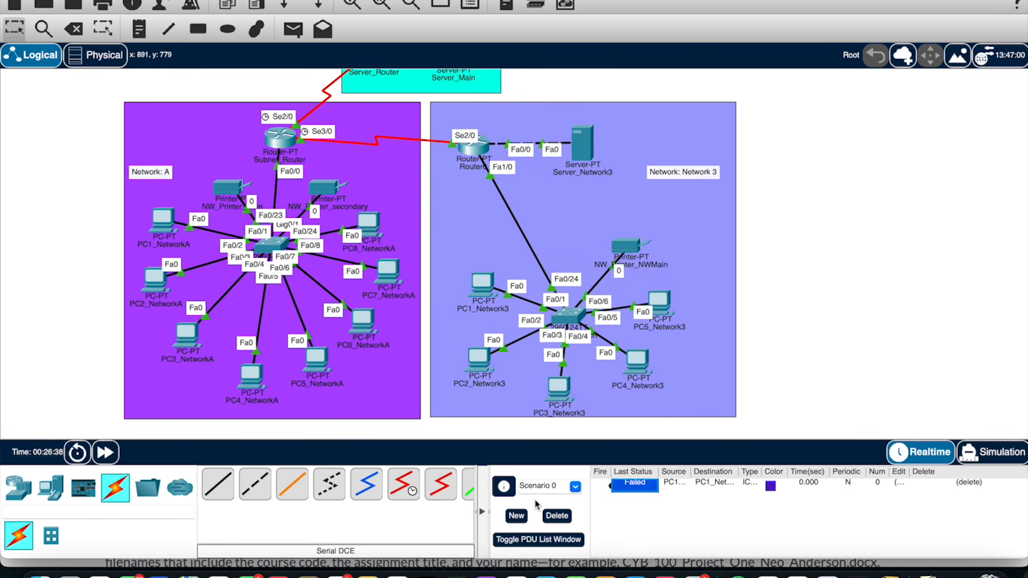
{"action": "left_click", "coordinate": [557, 516]}
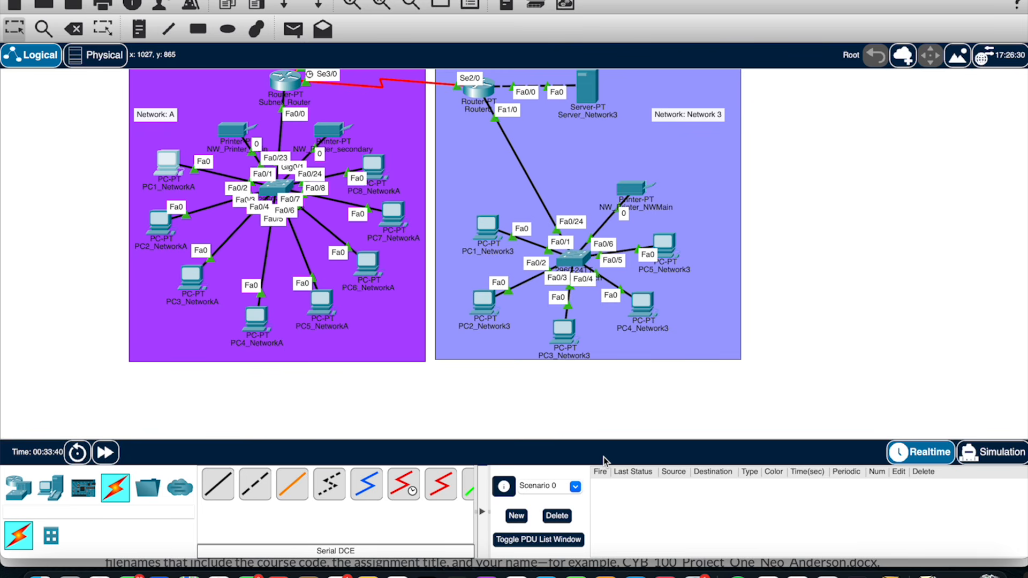
Check the IP configuration of PC1_NetworkA and close its window
{"action": "scroll", "coordinate": [172, 350], "scroll_direction": "up", "scroll_amount": 2}
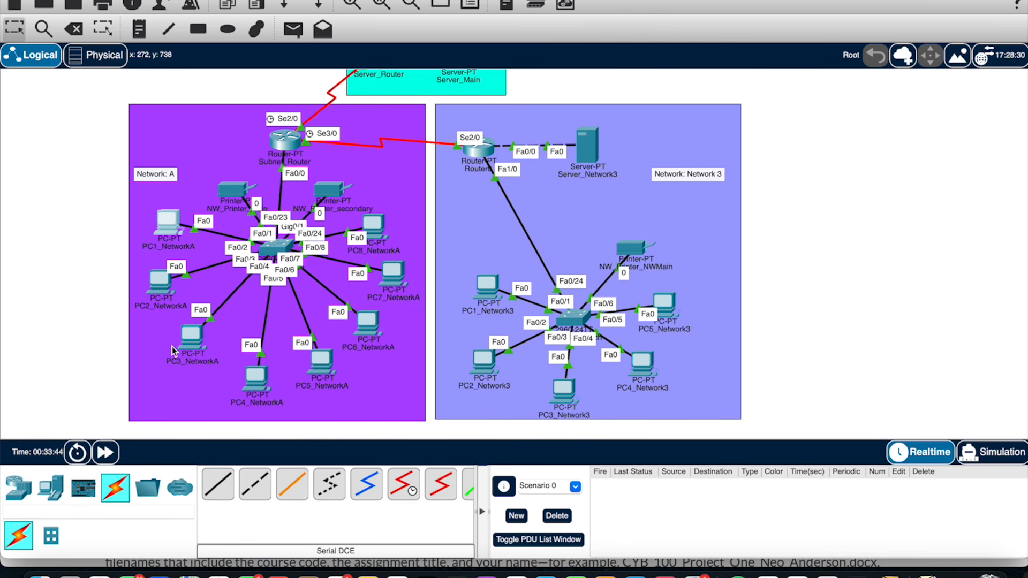
{"action": "left_click", "coordinate": [173, 224]}
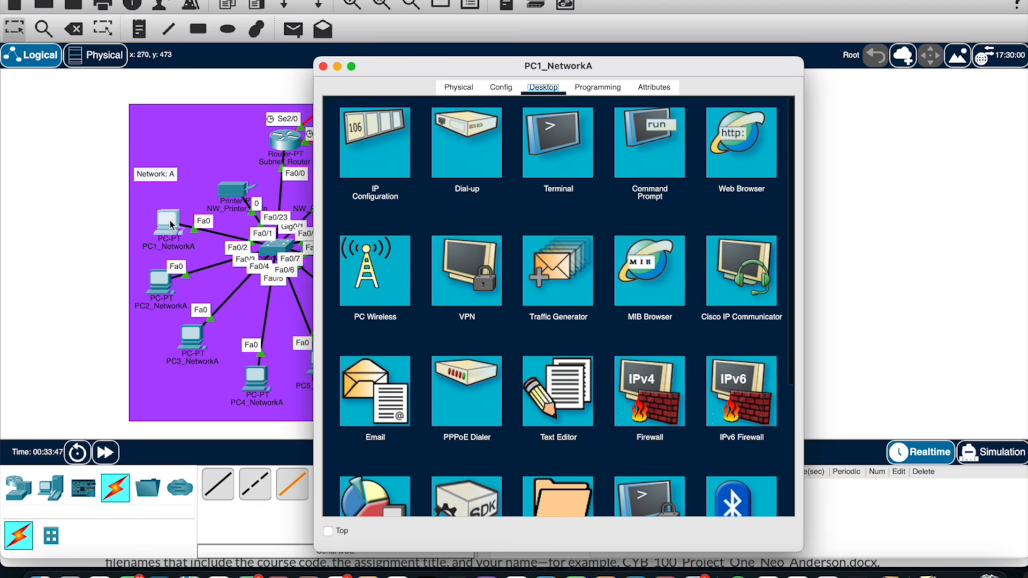
{"action": "left_click", "coordinate": [396, 140]}
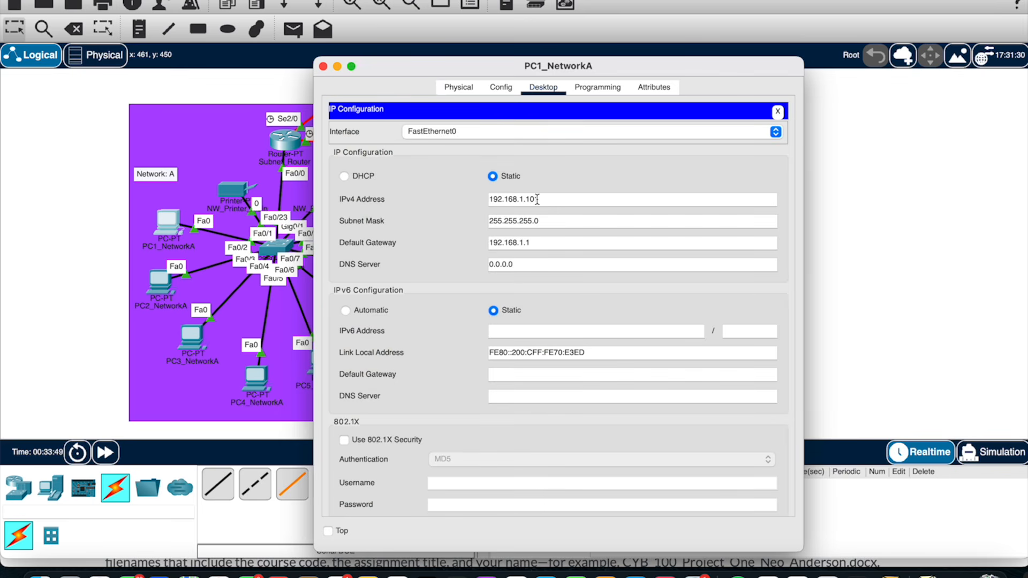
{"action": "left_click", "coordinate": [323, 66]}
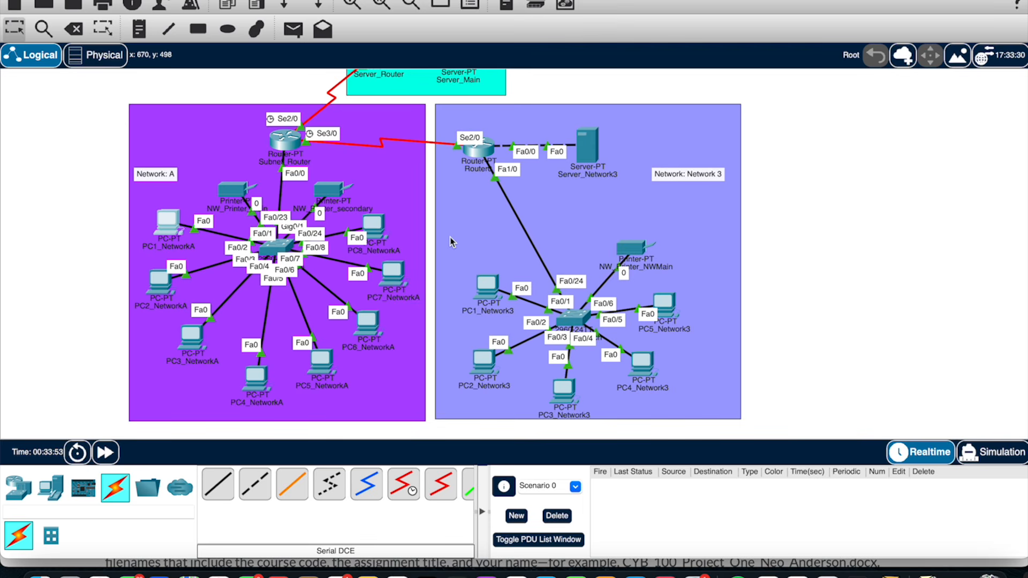
Test connectivity with a simple PDU from PC1_NetworkA to PC5_Network3, check its status, and delete the scenario's test results
{"action": "scroll", "coordinate": [450, 242], "scroll_direction": "up", "scroll_amount": 2}
{"action": "scroll", "coordinate": [450, 241], "scroll_direction": "down", "scroll_amount": 2}
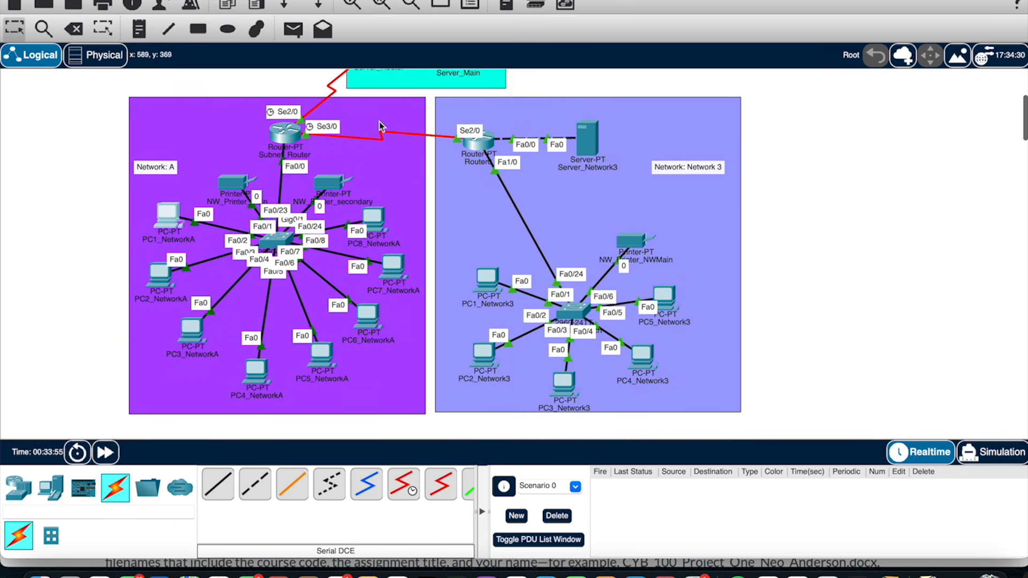
{"action": "left_click", "coordinate": [293, 29]}
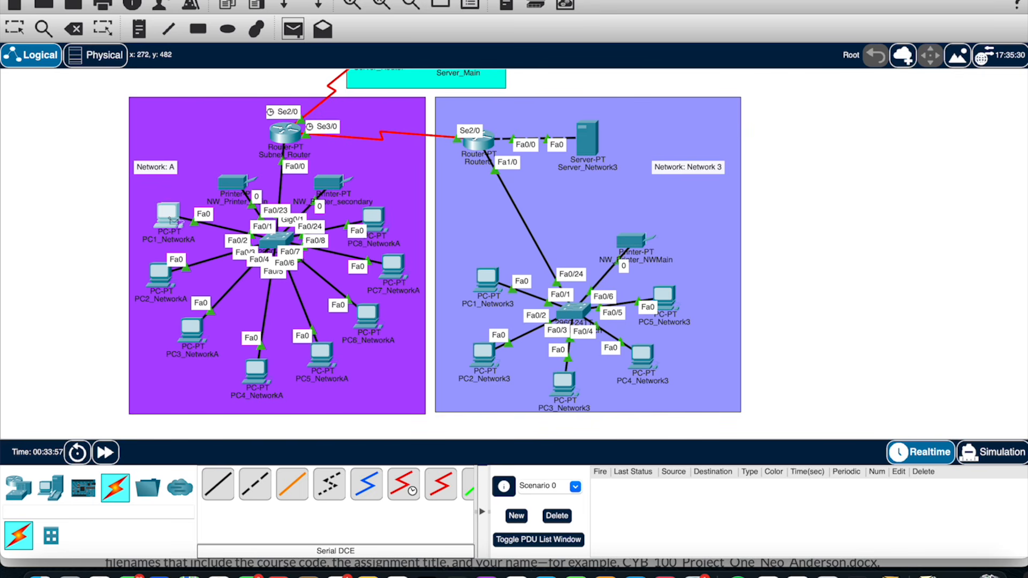
{"action": "left_click", "coordinate": [176, 220]}
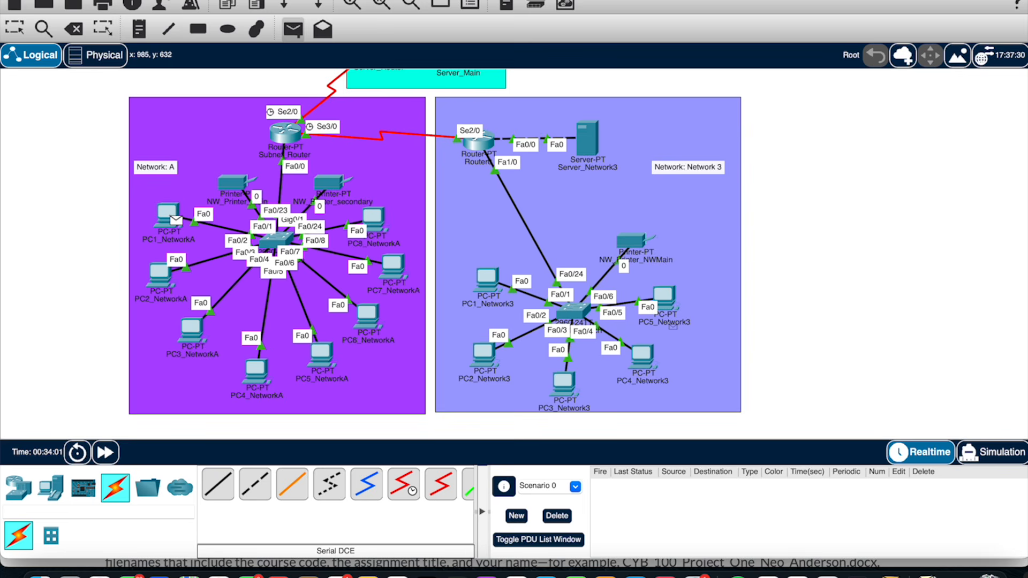
{"action": "left_click", "coordinate": [668, 301]}
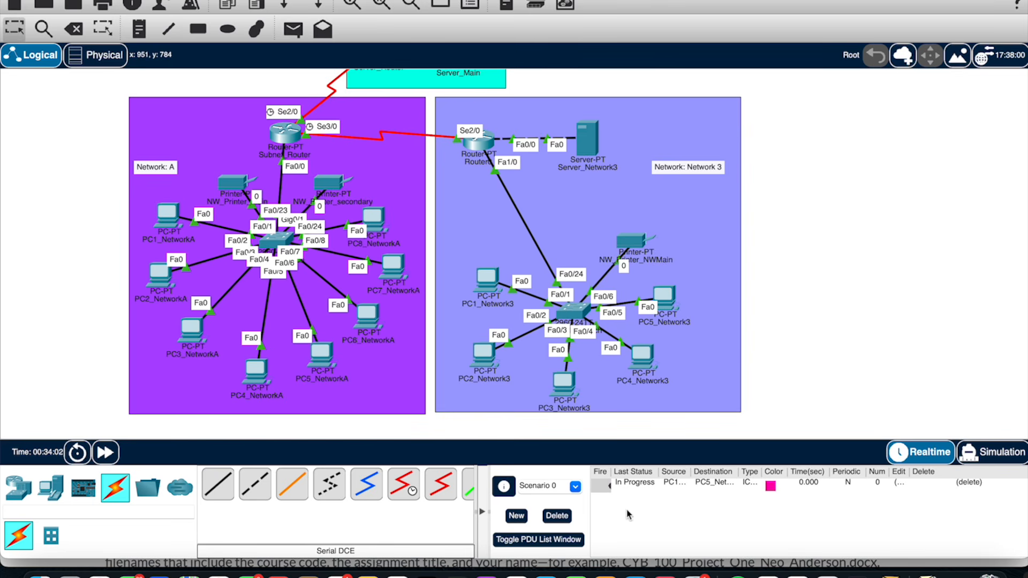
{"action": "left_click", "coordinate": [637, 484]}
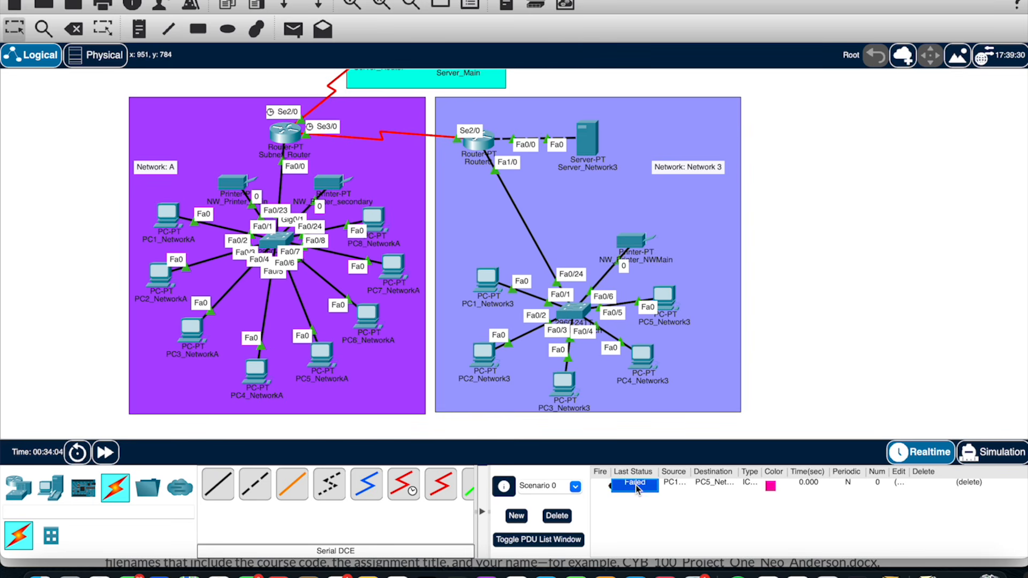
{"action": "left_click", "coordinate": [555, 517]}
Send a simple PDU with PC1_NetworkA as both source and destination
{"action": "left_click", "coordinate": [293, 30]}
{"action": "left_click", "coordinate": [163, 210]}
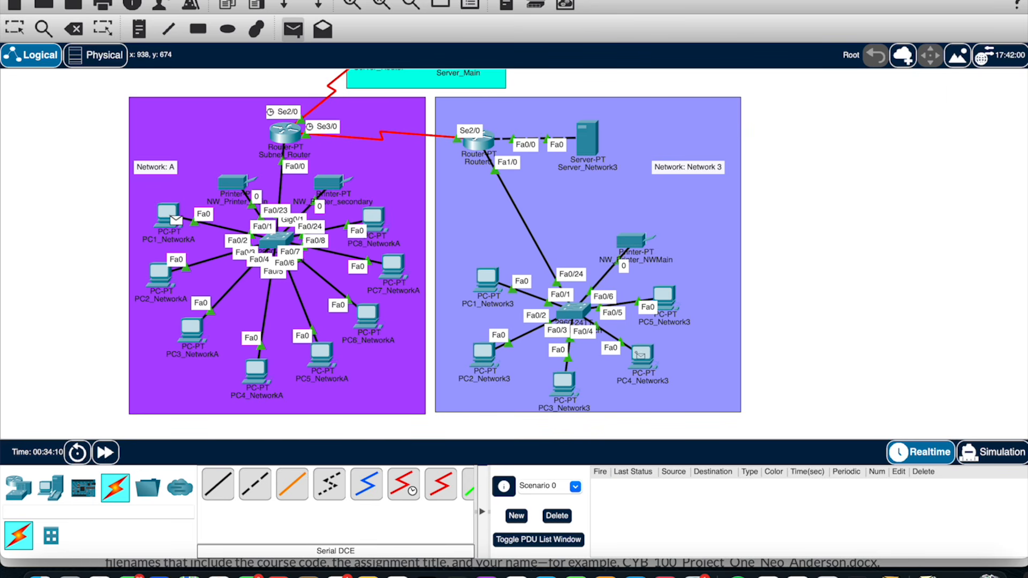
{"action": "mouse_move", "coordinate": [639, 353]}
{"action": "mouse_move", "coordinate": [634, 247]}
{"action": "left_click", "coordinate": [298, 31]}
{"action": "double_click", "coordinate": [168, 214]}
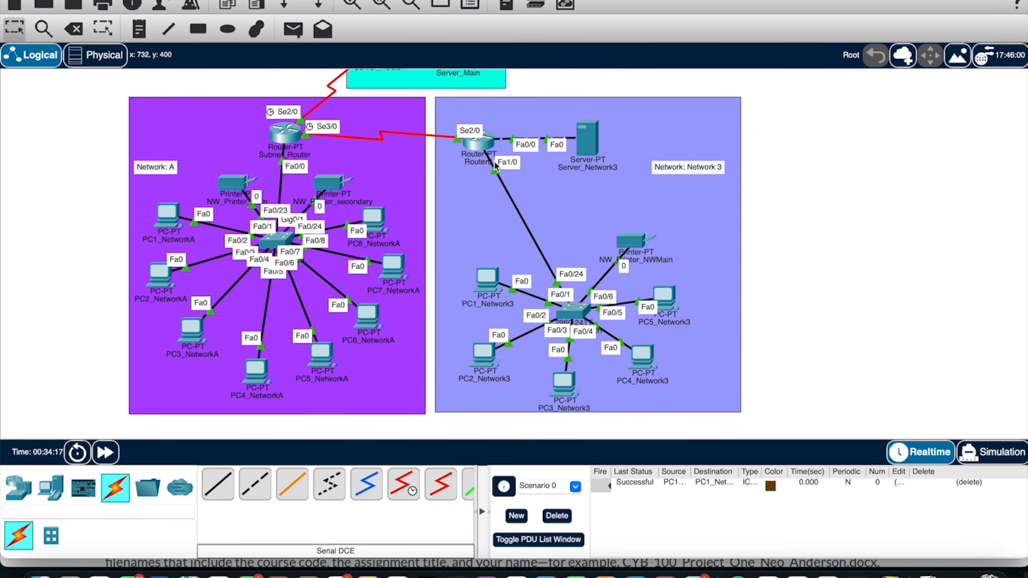
Review the earlier ping results in the Command Prompt of PC1_NetworkA and close its window
{"action": "left_click", "coordinate": [167, 228]}
{"action": "left_click", "coordinate": [626, 161]}
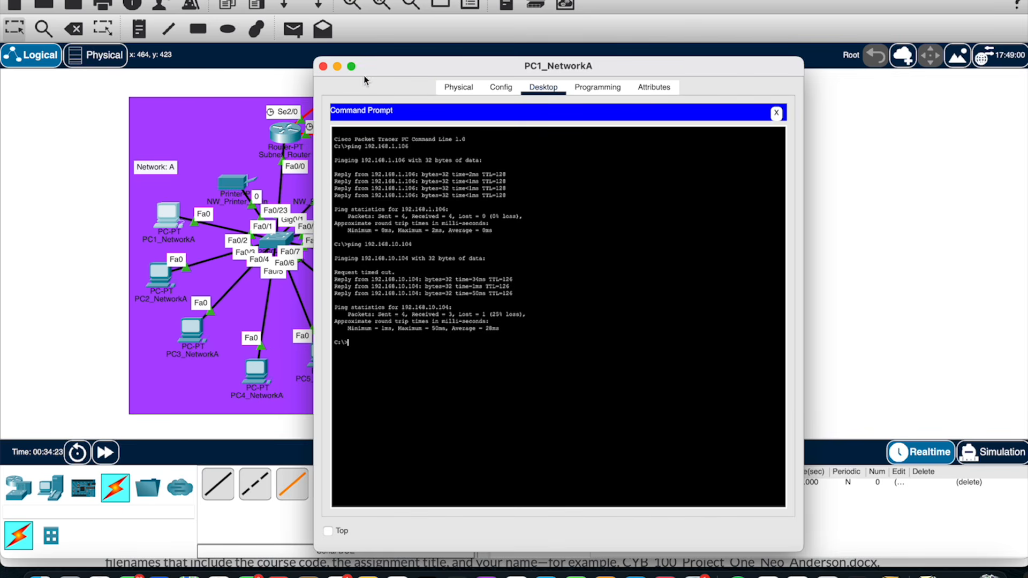
{"action": "left_click", "coordinate": [323, 66]}
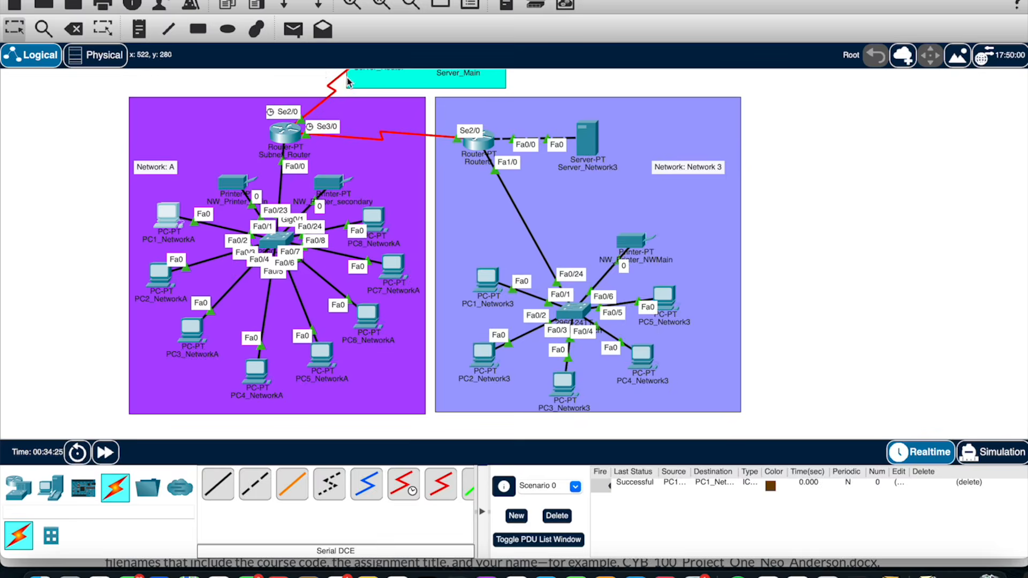
Send simple PDUs from PC1_NetworkA to PC4_Network3 and to PC3_Network3
{"action": "left_click", "coordinate": [293, 29]}
{"action": "left_click", "coordinate": [176, 219]}
{"action": "left_click", "coordinate": [642, 359]}
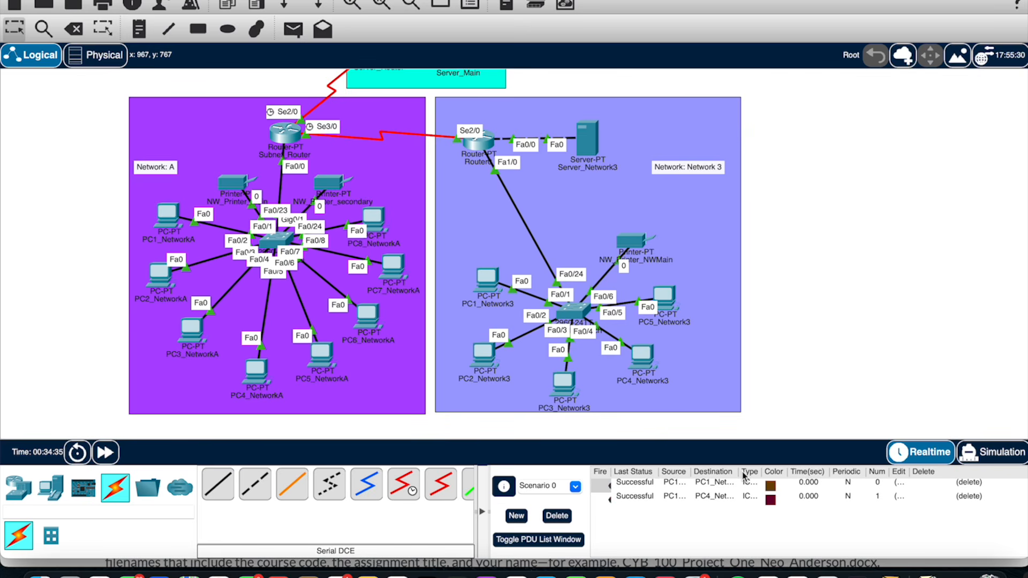
{"action": "left_click", "coordinate": [302, 30]}
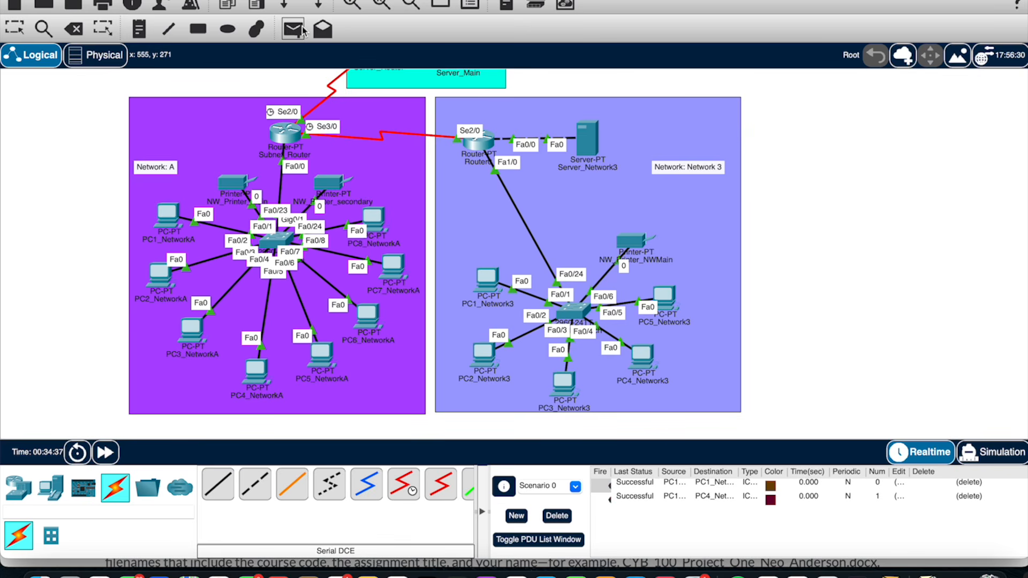
{"action": "left_click", "coordinate": [176, 219]}
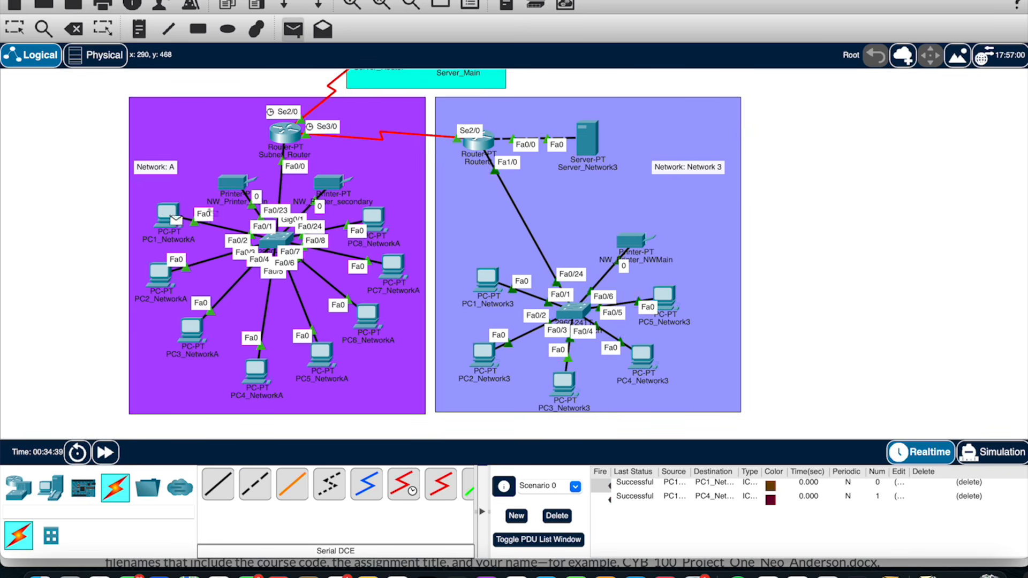
{"action": "left_click", "coordinate": [557, 391]}
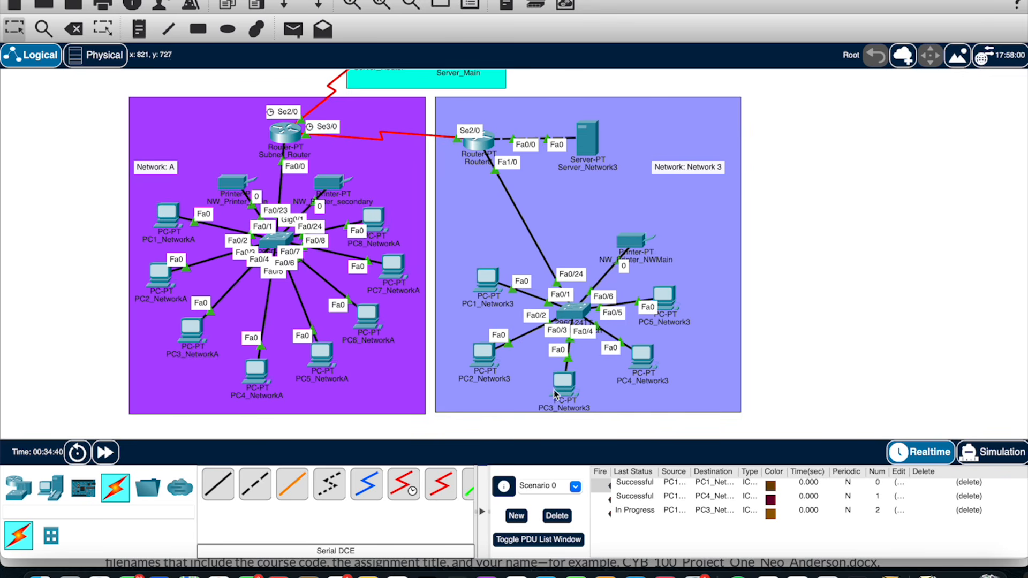
Send simple PDUs from PC1_NetworkA to PC2_Network3 and to PC1_Network3
{"action": "left_click", "coordinate": [293, 29]}
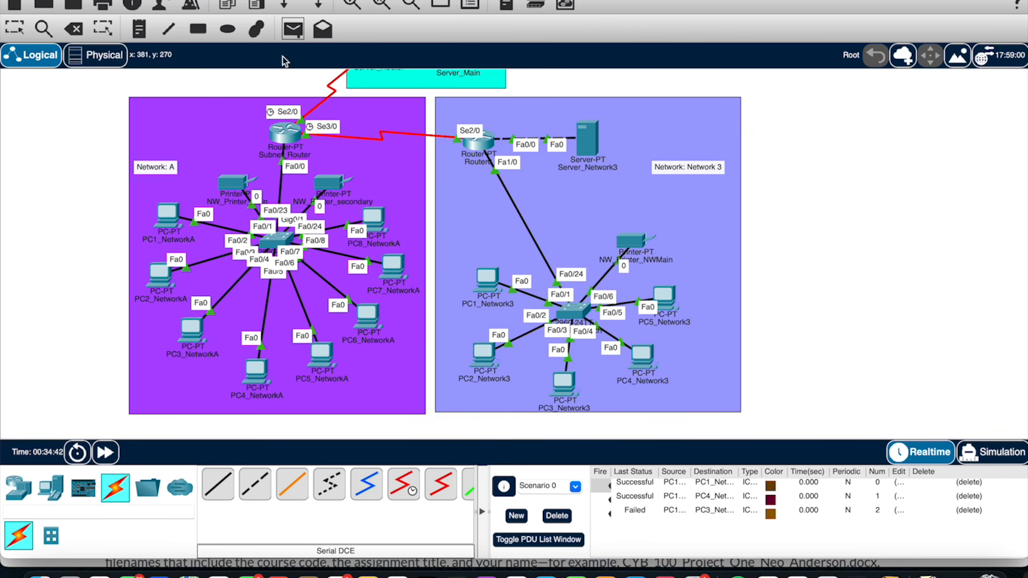
{"action": "left_click", "coordinate": [176, 219]}
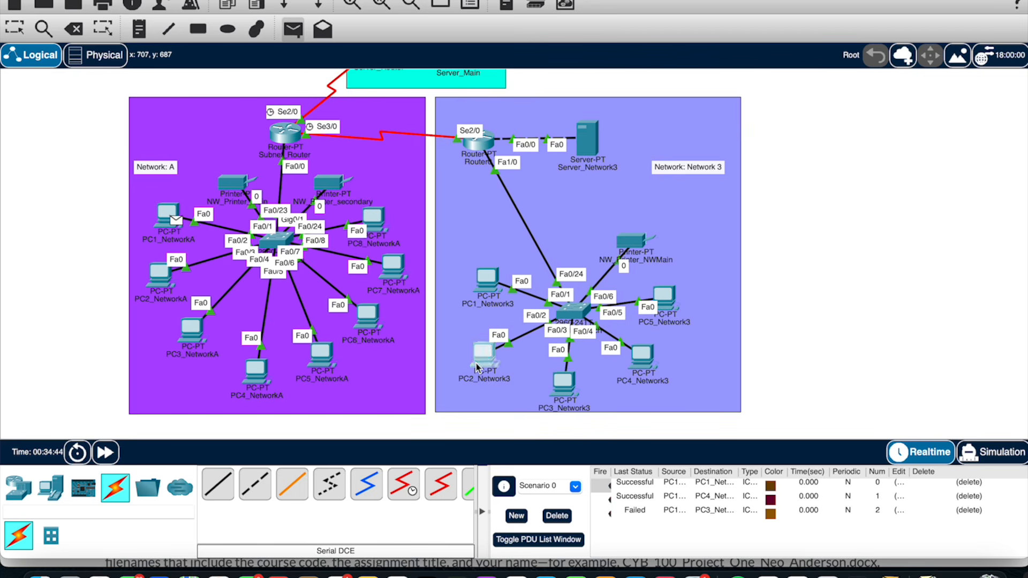
{"action": "left_click", "coordinate": [482, 356]}
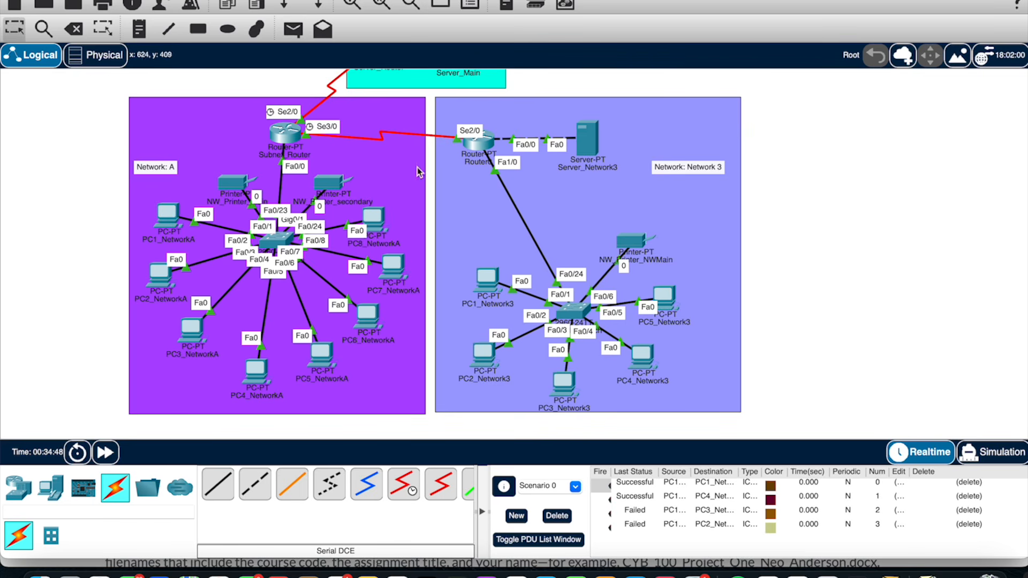
{"action": "left_click", "coordinate": [294, 27]}
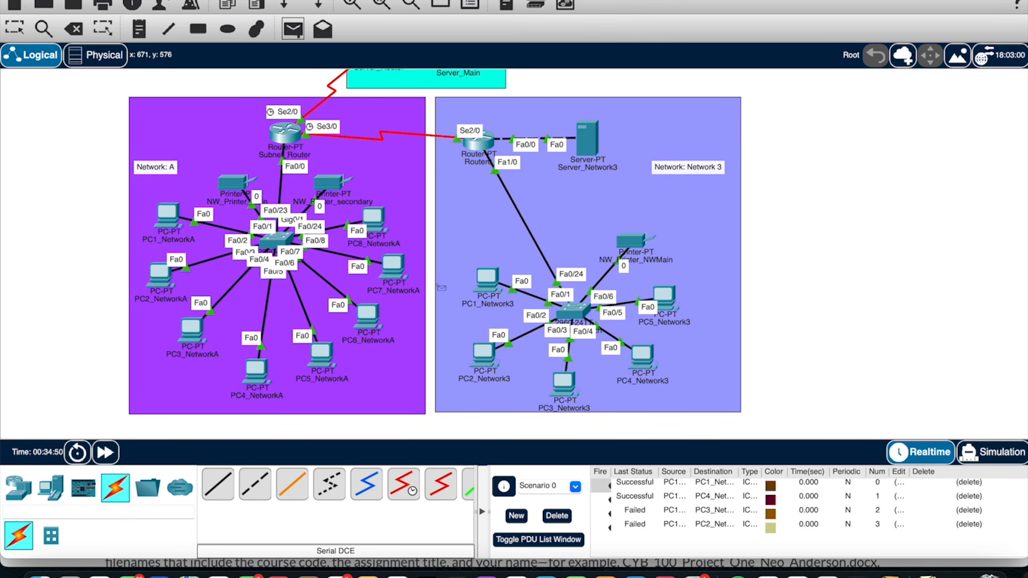
{"action": "left_click", "coordinate": [168, 214]}
{"action": "left_click", "coordinate": [488, 278]}
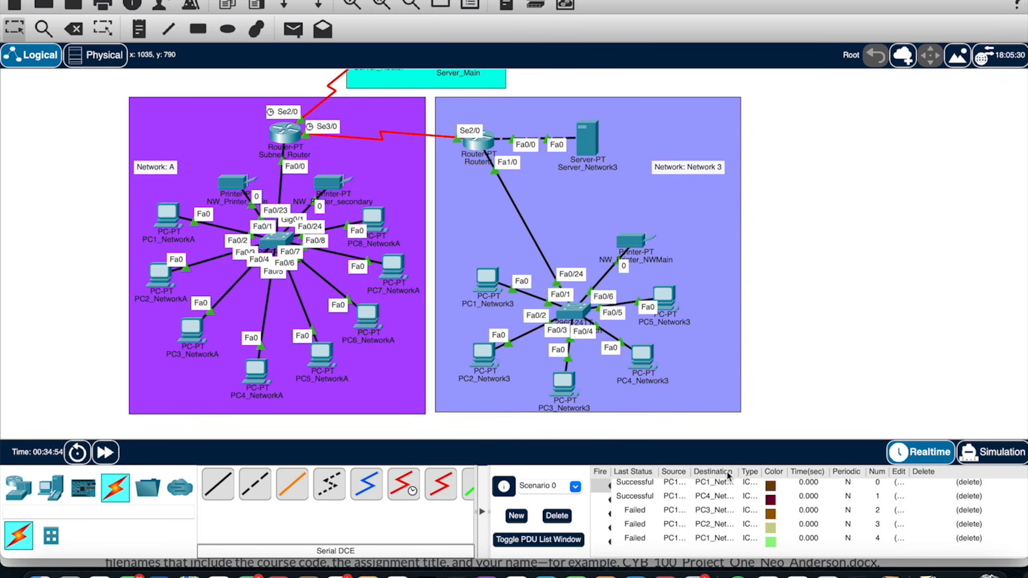
Send another simple PDU from PC1_NetworkA to PC4_Network3
{"action": "left_click", "coordinate": [293, 29]}
{"action": "left_click", "coordinate": [167, 216]}
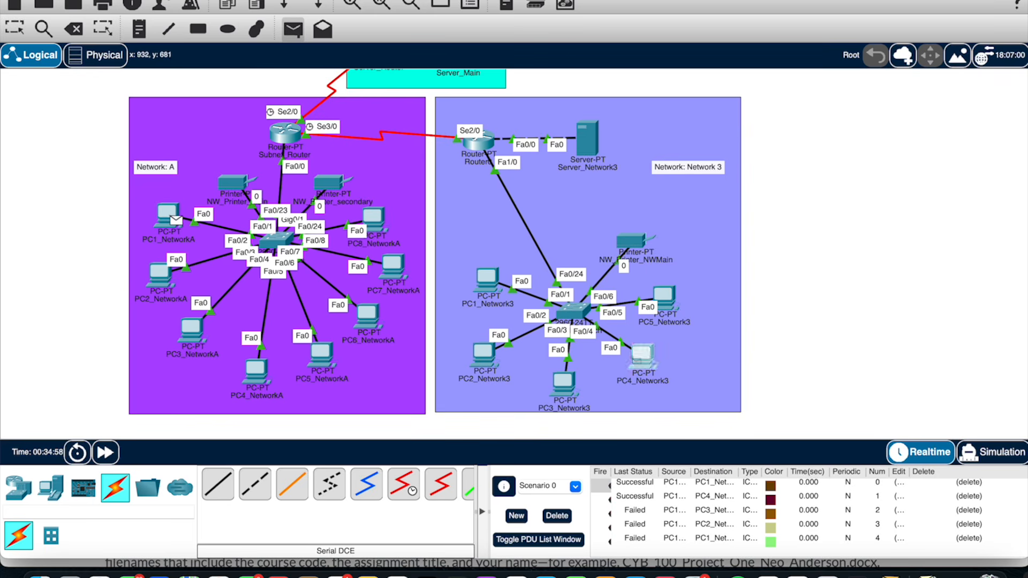
{"action": "left_click", "coordinate": [637, 358]}
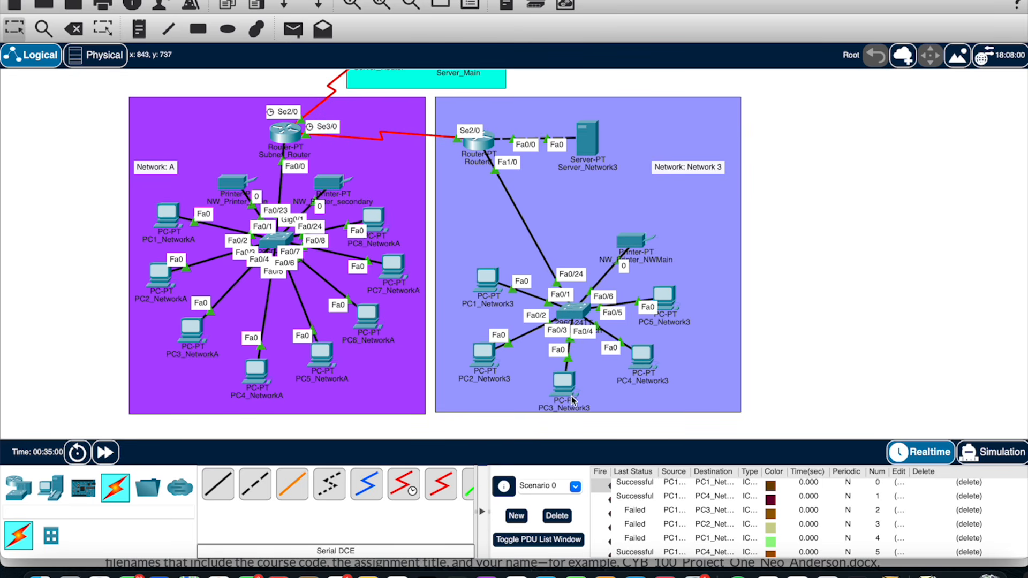
Check the addresses of the Network 3 PCs and inspect PC2_Network3's gateway, DNS and FastEthernet0 settings, then close its window
{"action": "mouse_move", "coordinate": [569, 388]}
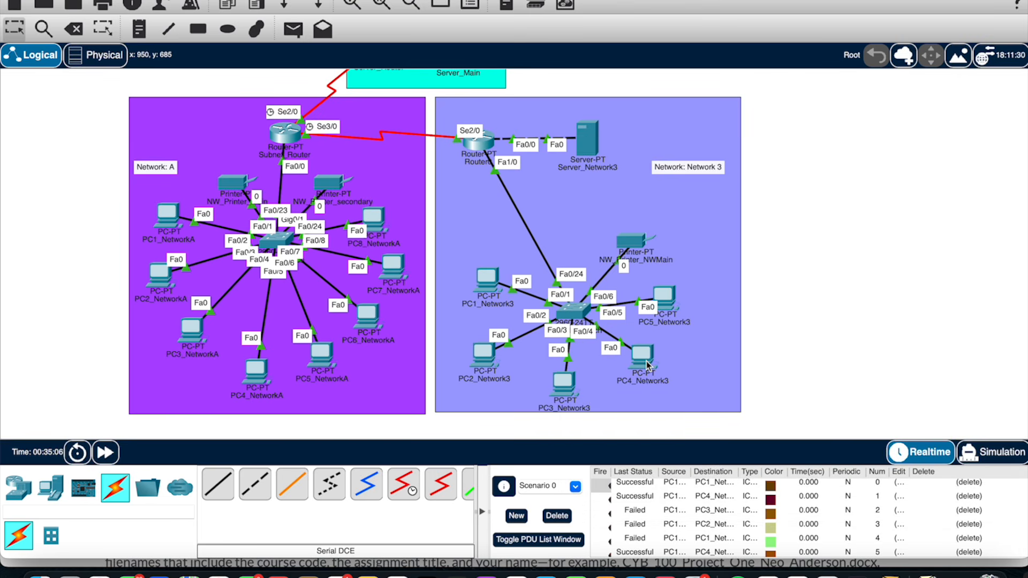
{"action": "mouse_move", "coordinate": [648, 366]}
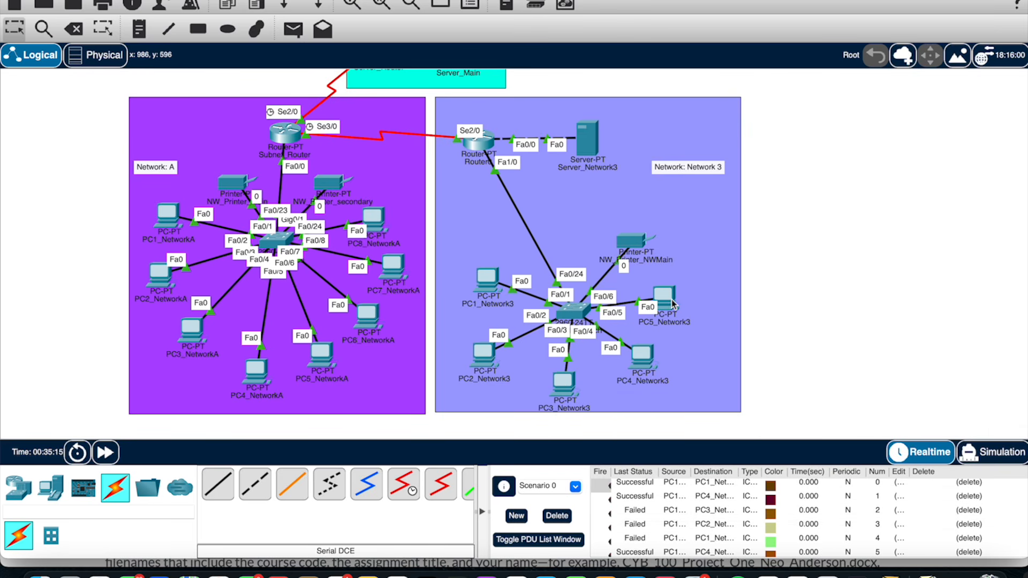
{"action": "mouse_move", "coordinate": [674, 305]}
{"action": "mouse_move", "coordinate": [483, 291]}
{"action": "mouse_move", "coordinate": [484, 355]}
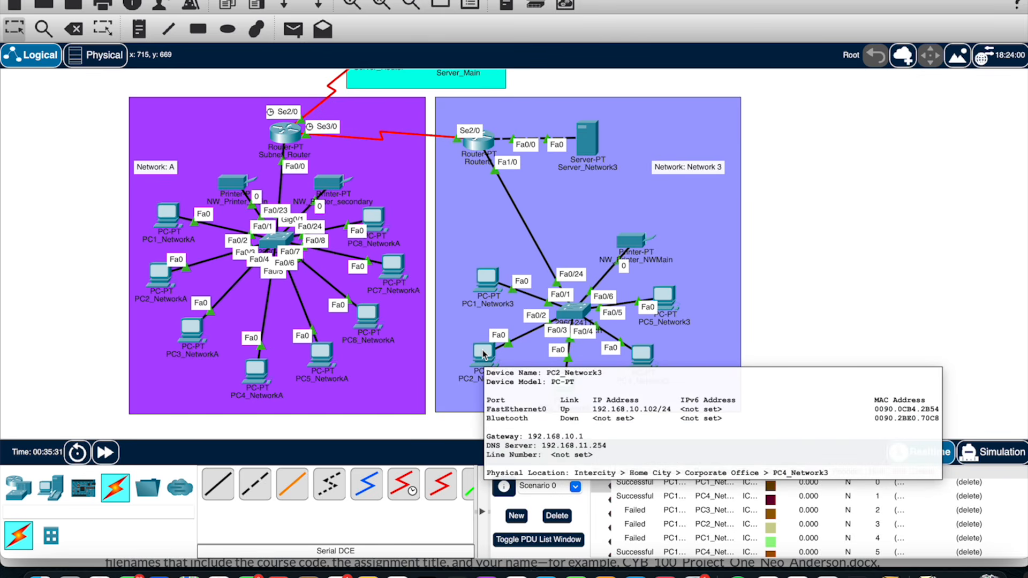
{"action": "left_click", "coordinate": [484, 354]}
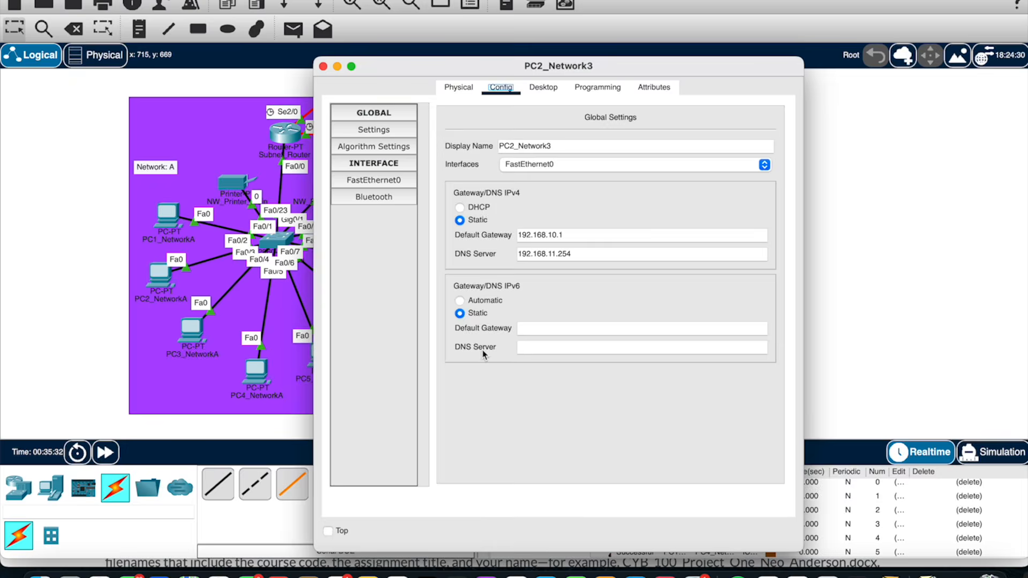
{"action": "left_click", "coordinate": [366, 182]}
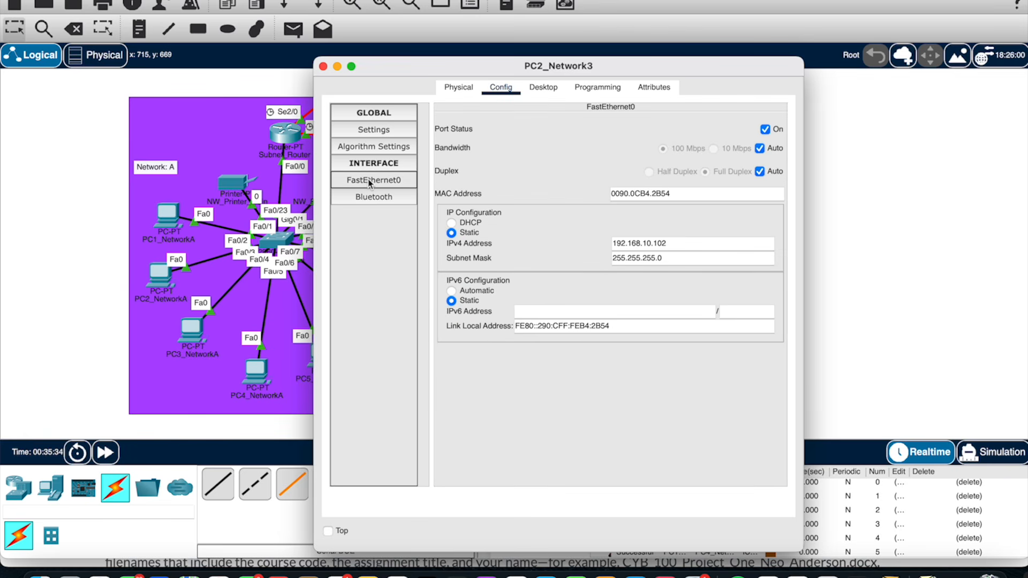
{"action": "left_click", "coordinate": [368, 132]}
{"action": "left_click", "coordinate": [323, 66]}
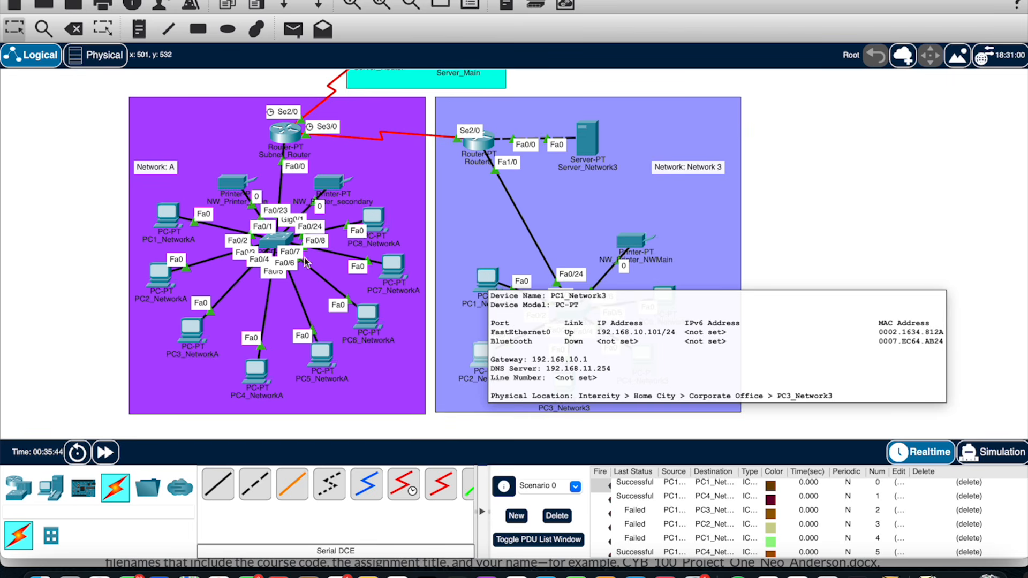
Send simple PDUs to PC2_Network3 from PC2_NetworkA and from PC1_NetworkA
{"action": "left_click", "coordinate": [294, 30]}
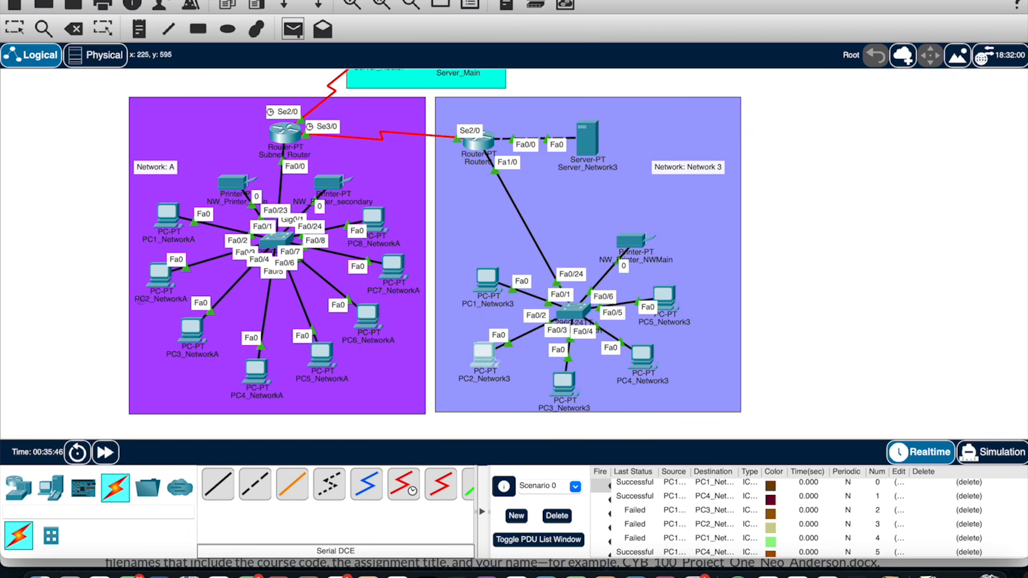
{"action": "left_click", "coordinate": [168, 280]}
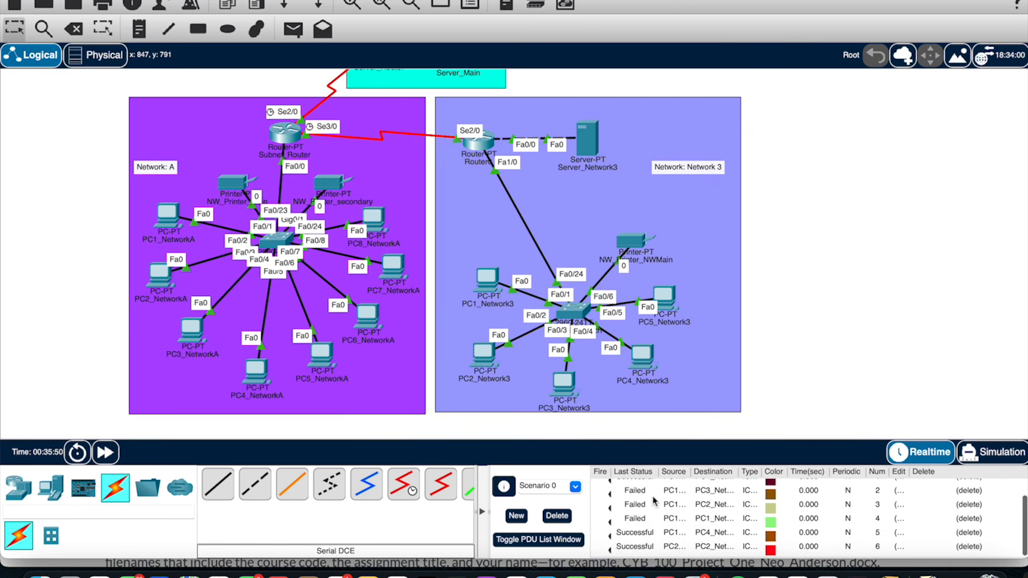
{"action": "left_click", "coordinate": [293, 30]}
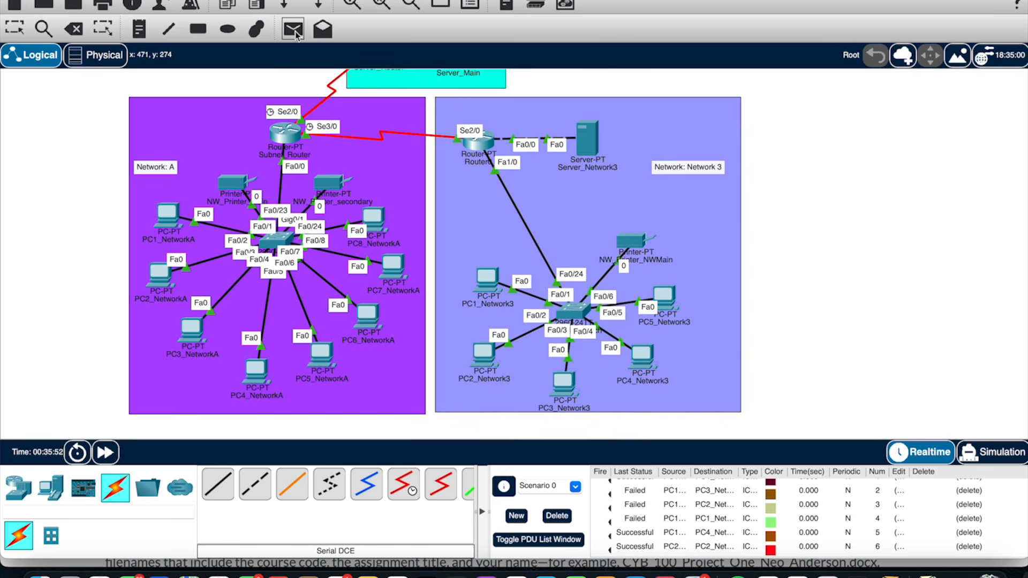
{"action": "left_click", "coordinate": [170, 217]}
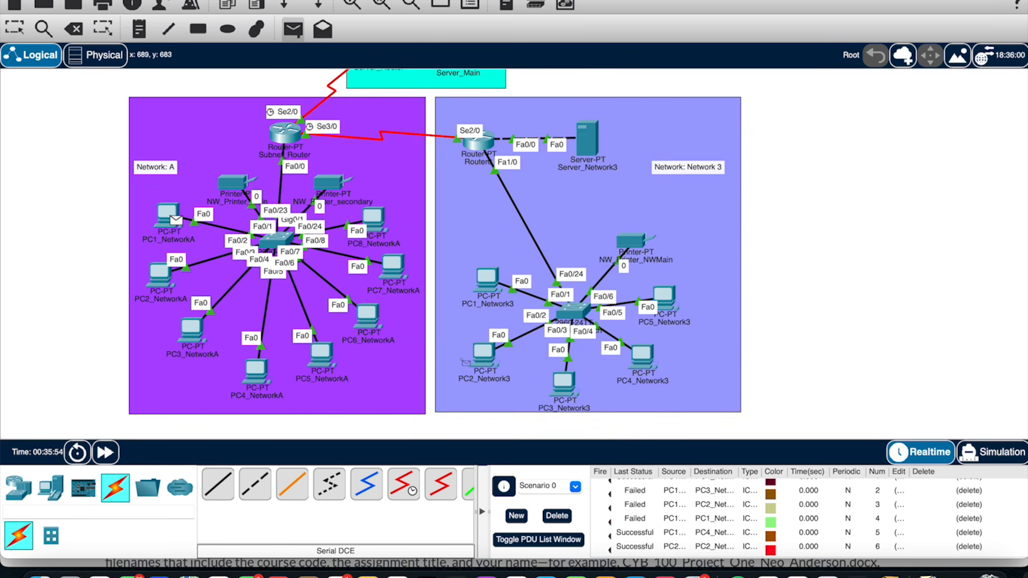
{"action": "left_click", "coordinate": [484, 356]}
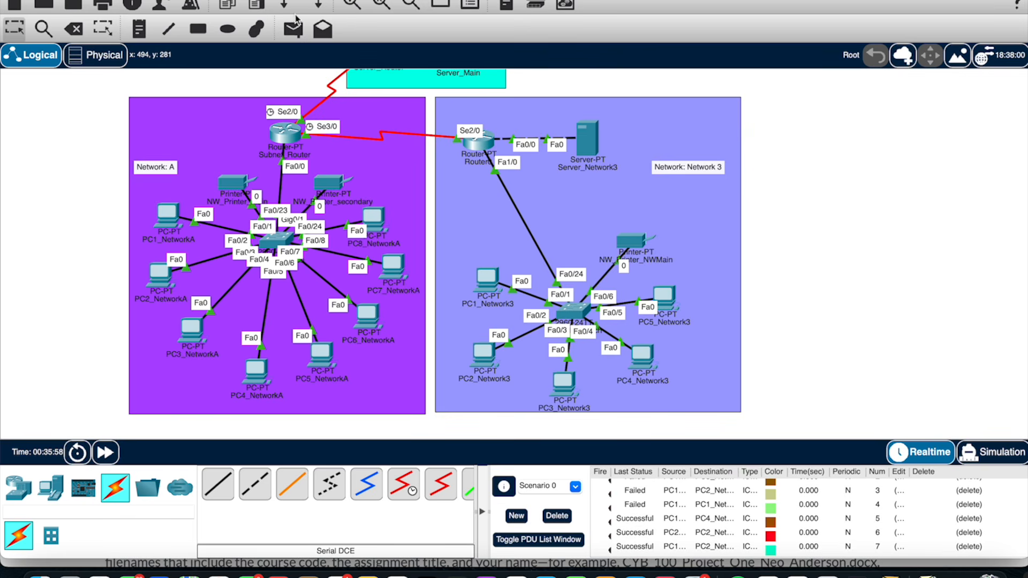
Switch to Simulation mode and play the scenario's PDUs, following their travel between the networks and their statuses
{"action": "left_click", "coordinate": [294, 30]}
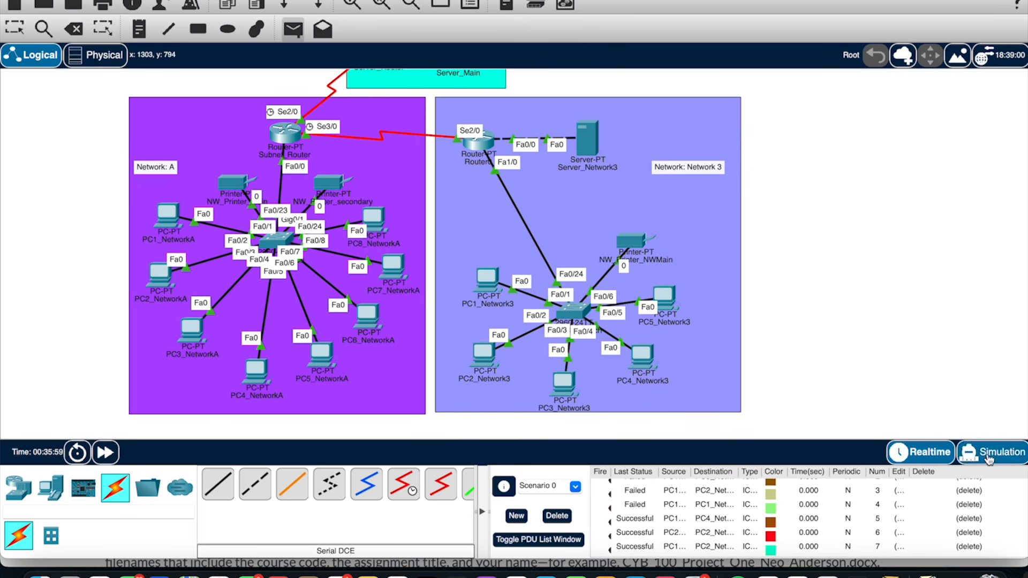
{"action": "left_click", "coordinate": [992, 451]}
{"action": "left_click", "coordinate": [932, 320]}
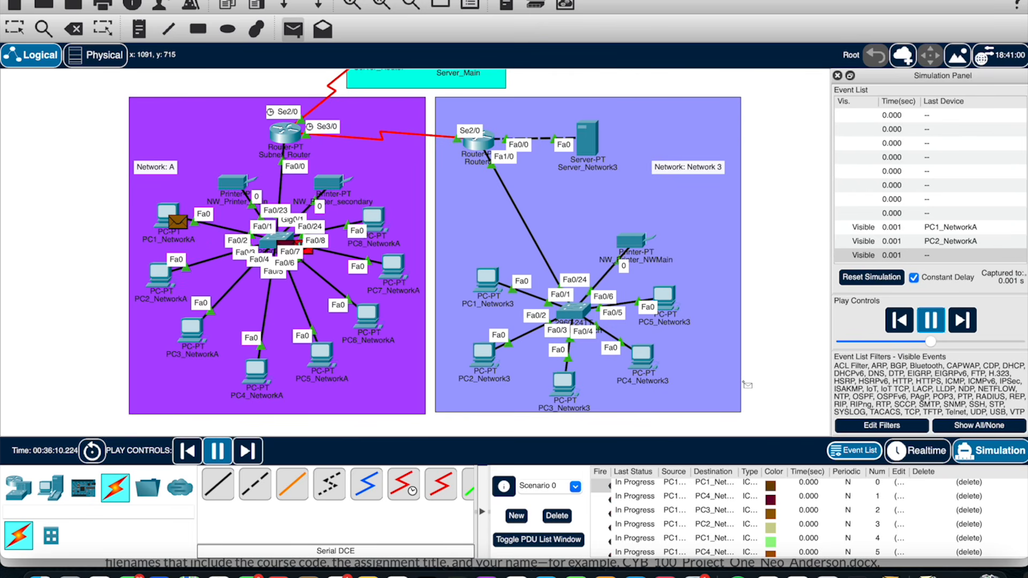
{"action": "scroll", "coordinate": [747, 385], "scroll_direction": "up", "scroll_amount": 3}
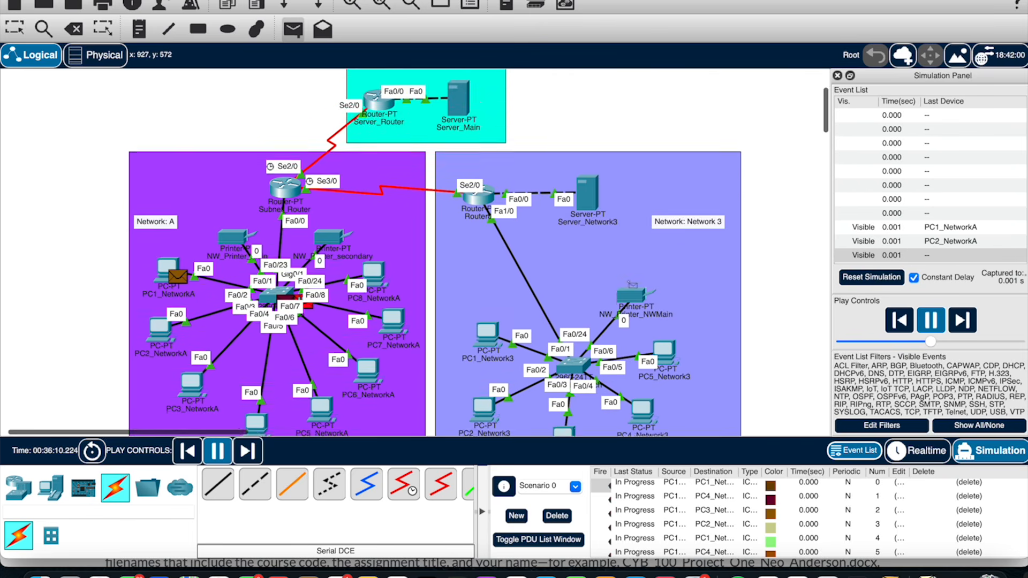
{"action": "scroll", "coordinate": [631, 284], "scroll_direction": "down", "scroll_amount": 1}
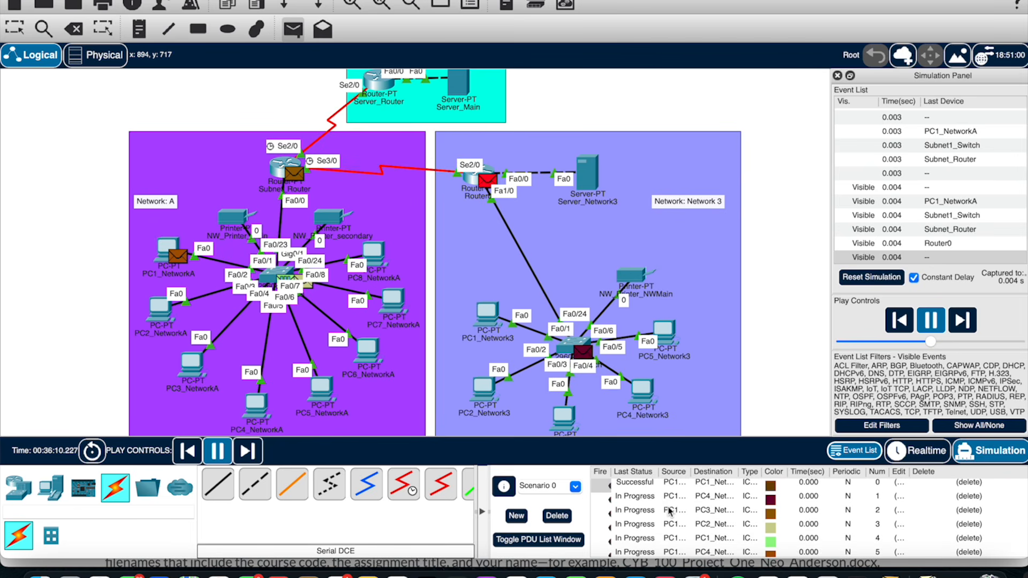
{"action": "scroll", "coordinate": [669, 511], "scroll_direction": "down", "scroll_amount": 3}
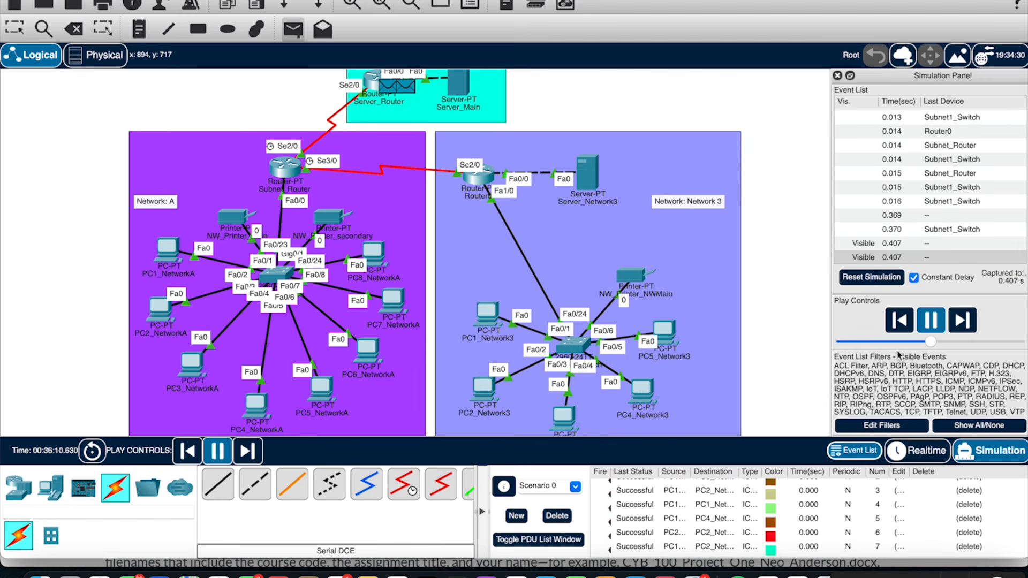
Pause the simulation, review the status of every PDU in the scenario, and return to Realtime mode
{"action": "left_click", "coordinate": [932, 322]}
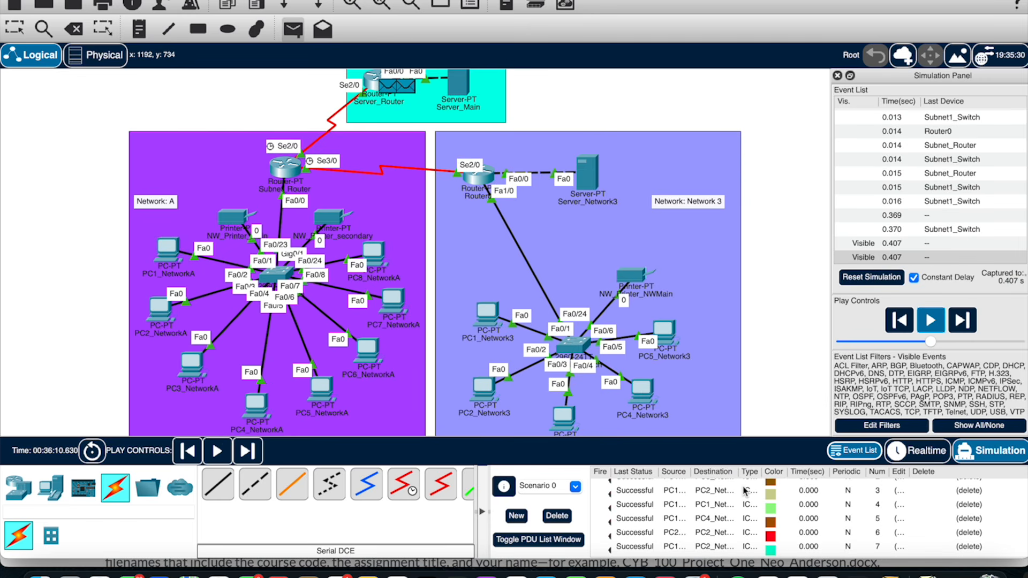
{"action": "scroll", "coordinate": [745, 490], "scroll_direction": "up", "scroll_amount": 3}
{"action": "scroll", "coordinate": [744, 490], "scroll_direction": "down", "scroll_amount": 3}
{"action": "left_click", "coordinate": [918, 451]}
{"action": "scroll", "coordinate": [444, 220], "scroll_direction": "up", "scroll_amount": 2}
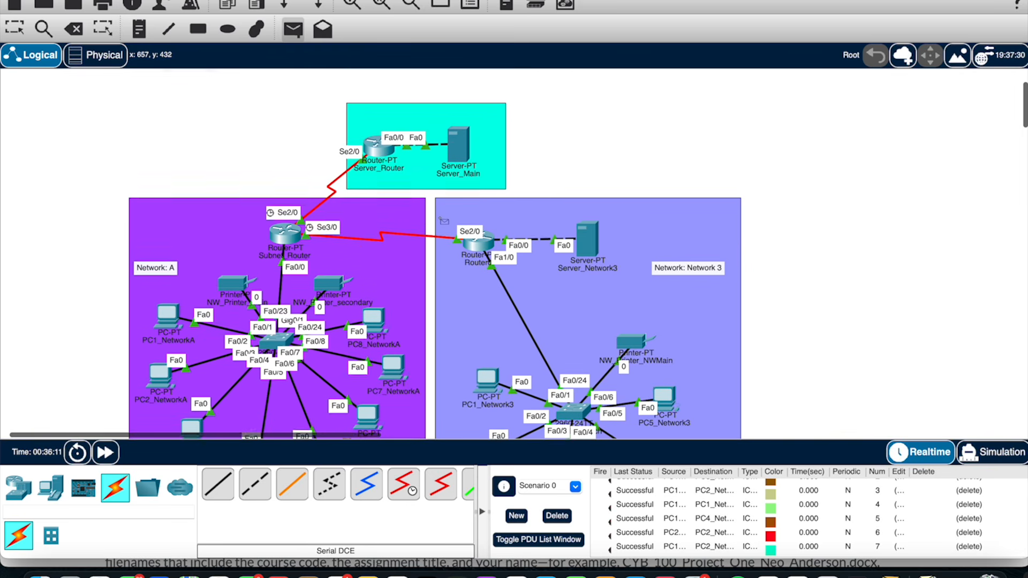
{"action": "scroll", "coordinate": [444, 221], "scroll_direction": "down", "scroll_amount": 4}
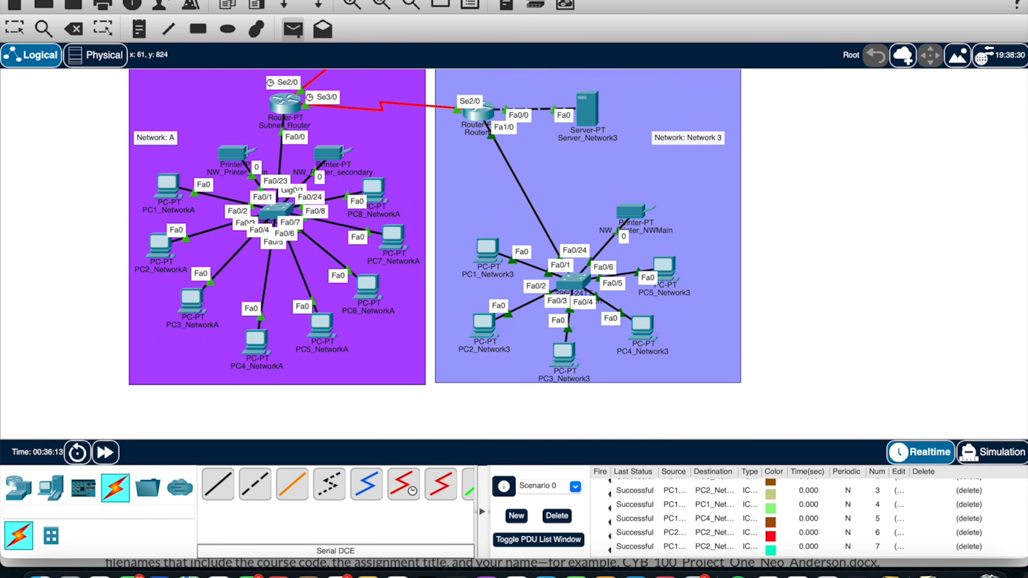
Switch to the browser and review the network diagram and design rationale requirements in the Project Two guidelines
{"action": "left_click", "coordinate": [15, 566]}
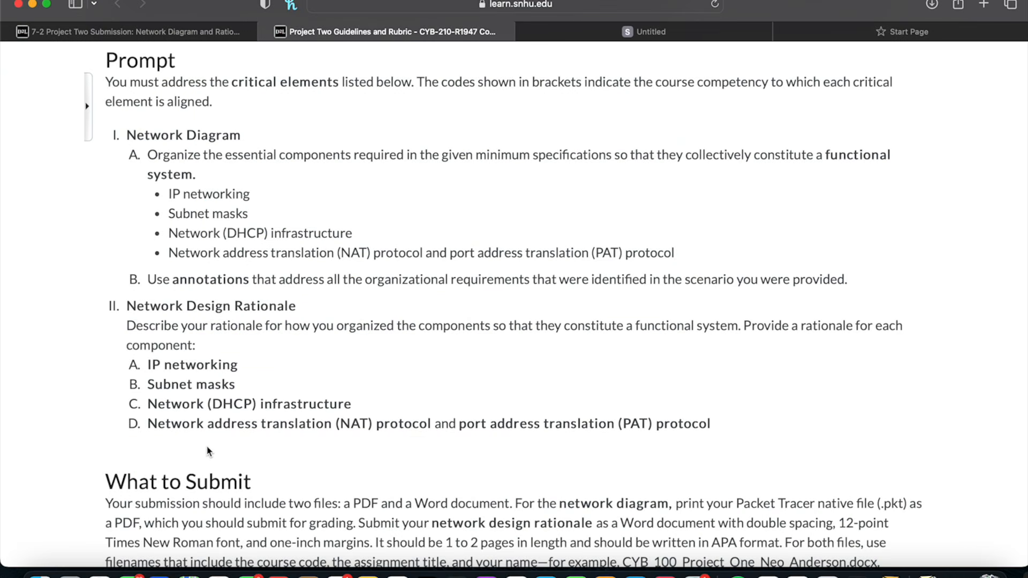
{"action": "scroll", "coordinate": [219, 444], "scroll_direction": "up", "scroll_amount": 1}
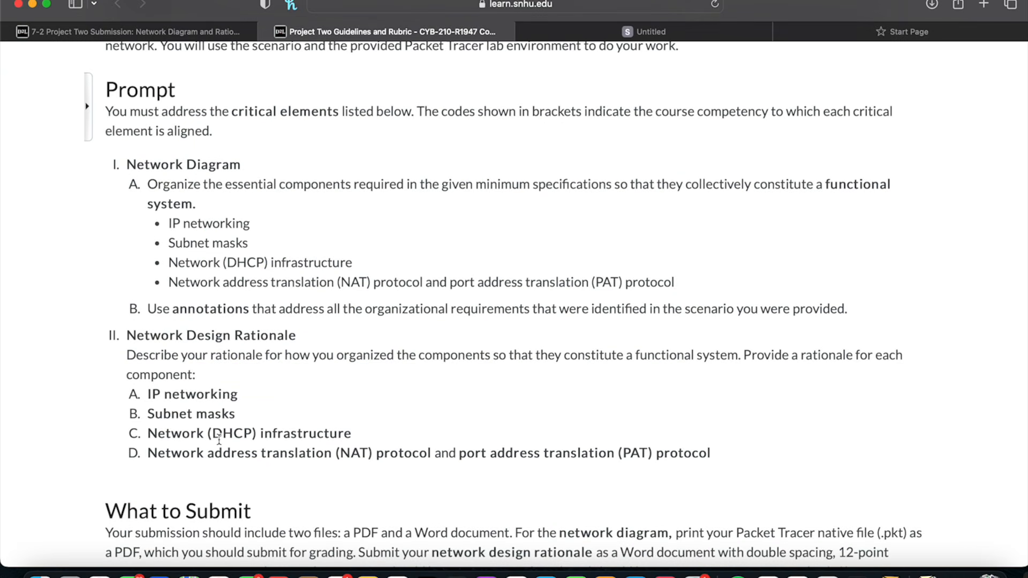
{"action": "scroll", "coordinate": [232, 309], "scroll_direction": "down", "scroll_amount": 5}
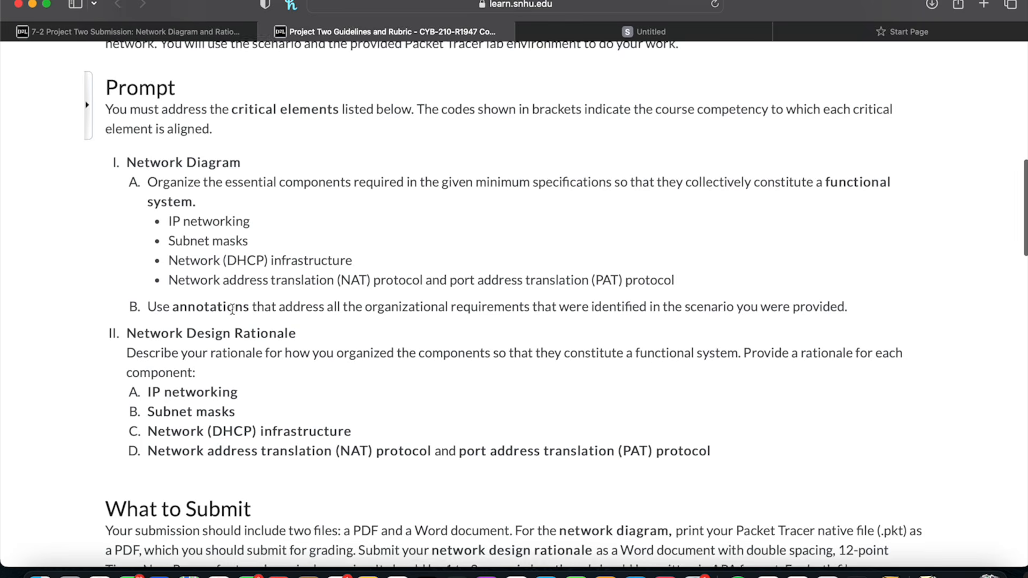
{"action": "scroll", "coordinate": [231, 316], "scroll_direction": "up", "scroll_amount": 4}
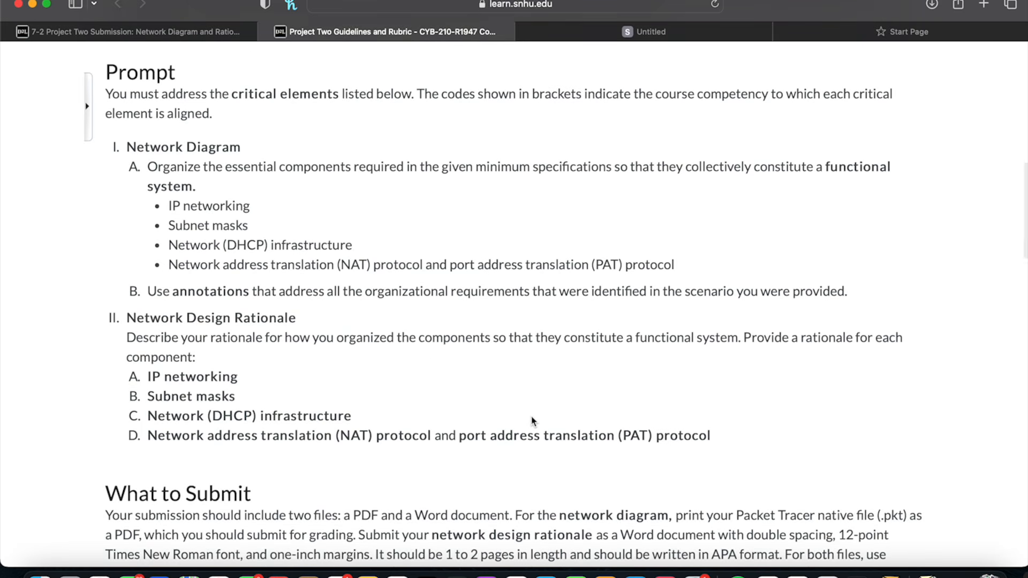
{"action": "left_click_drag", "start_coordinate": [717, 437], "coordinate": [79, 307]}
{"action": "left_click", "coordinate": [110, 189]}
{"action": "scroll", "coordinate": [236, 238], "scroll_direction": "up", "scroll_amount": 3}
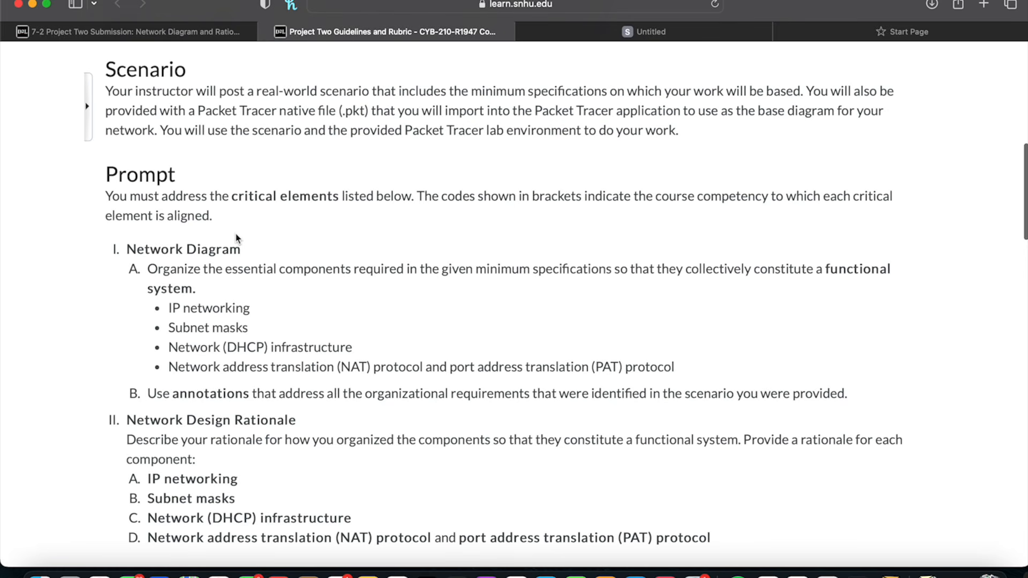